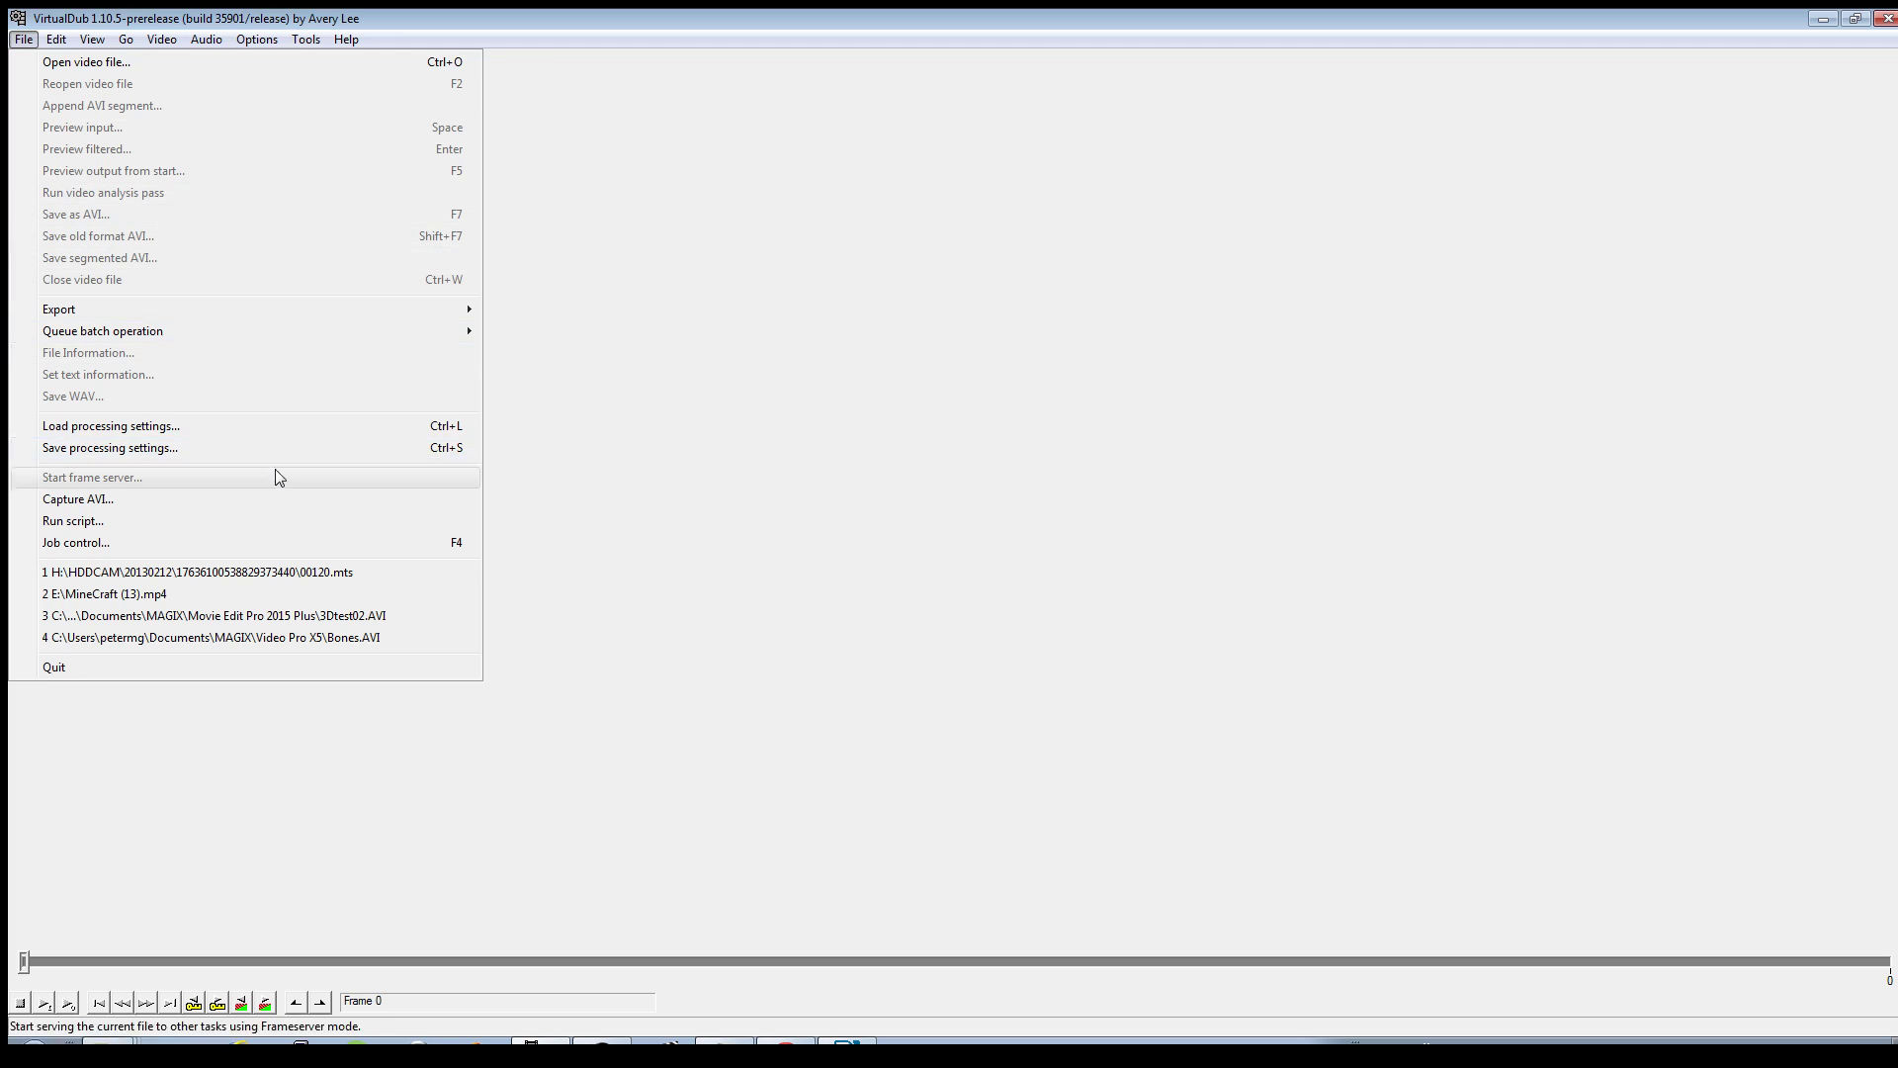
- Bring up the dialog for opening a video file
left_click(631, 444)
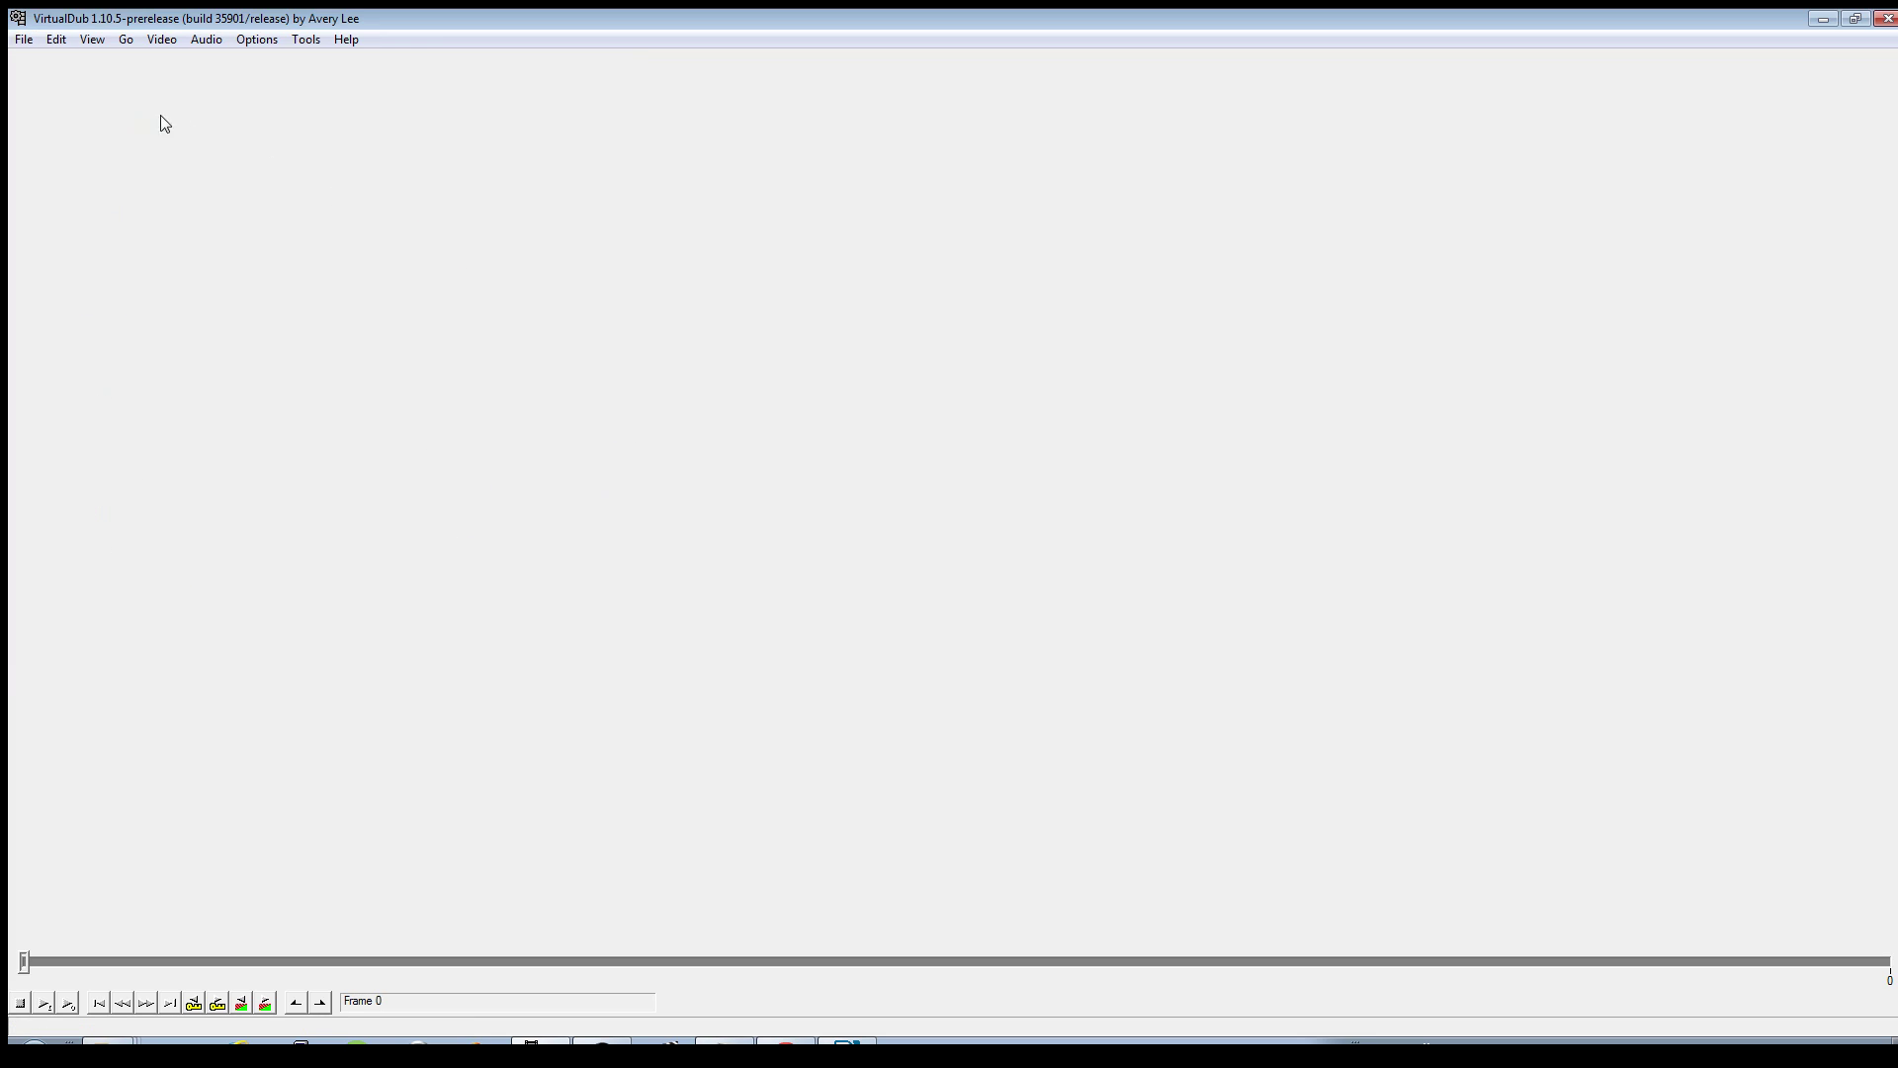
left_click(24, 40)
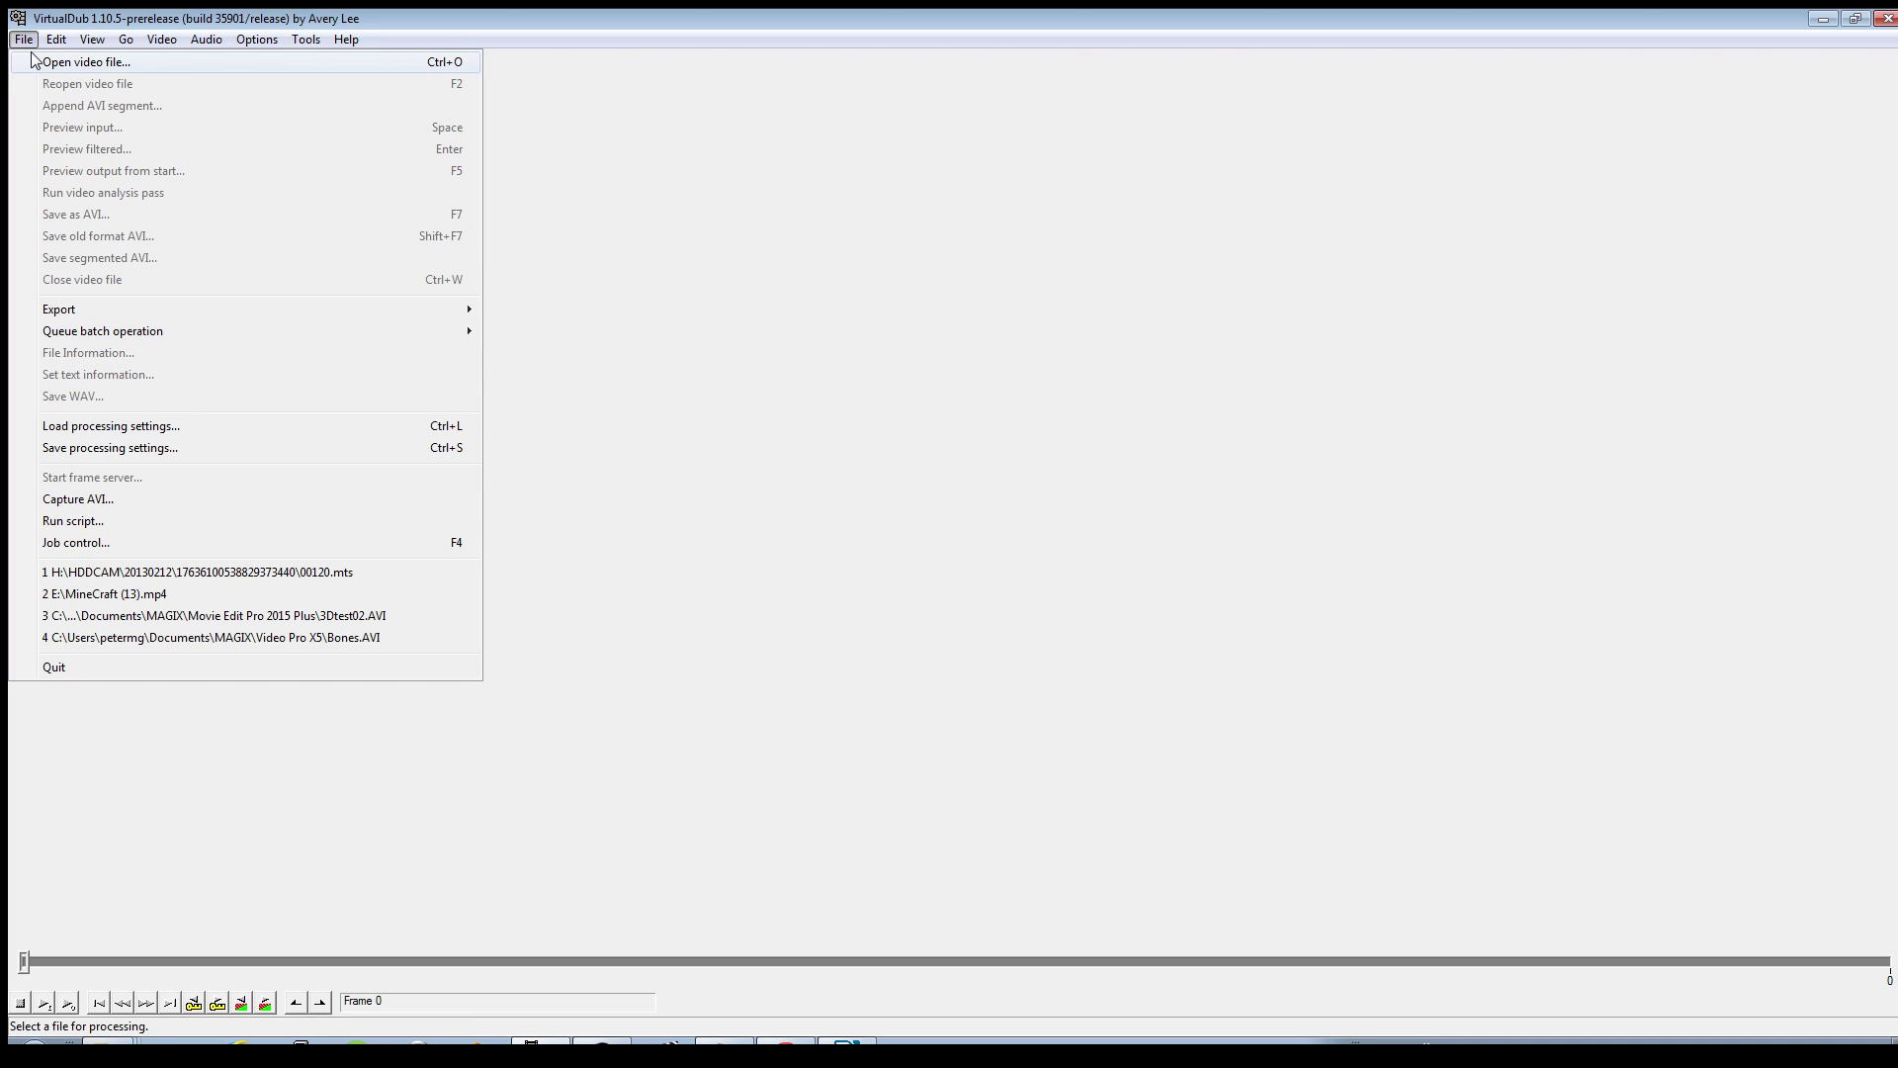
left_click(85, 61)
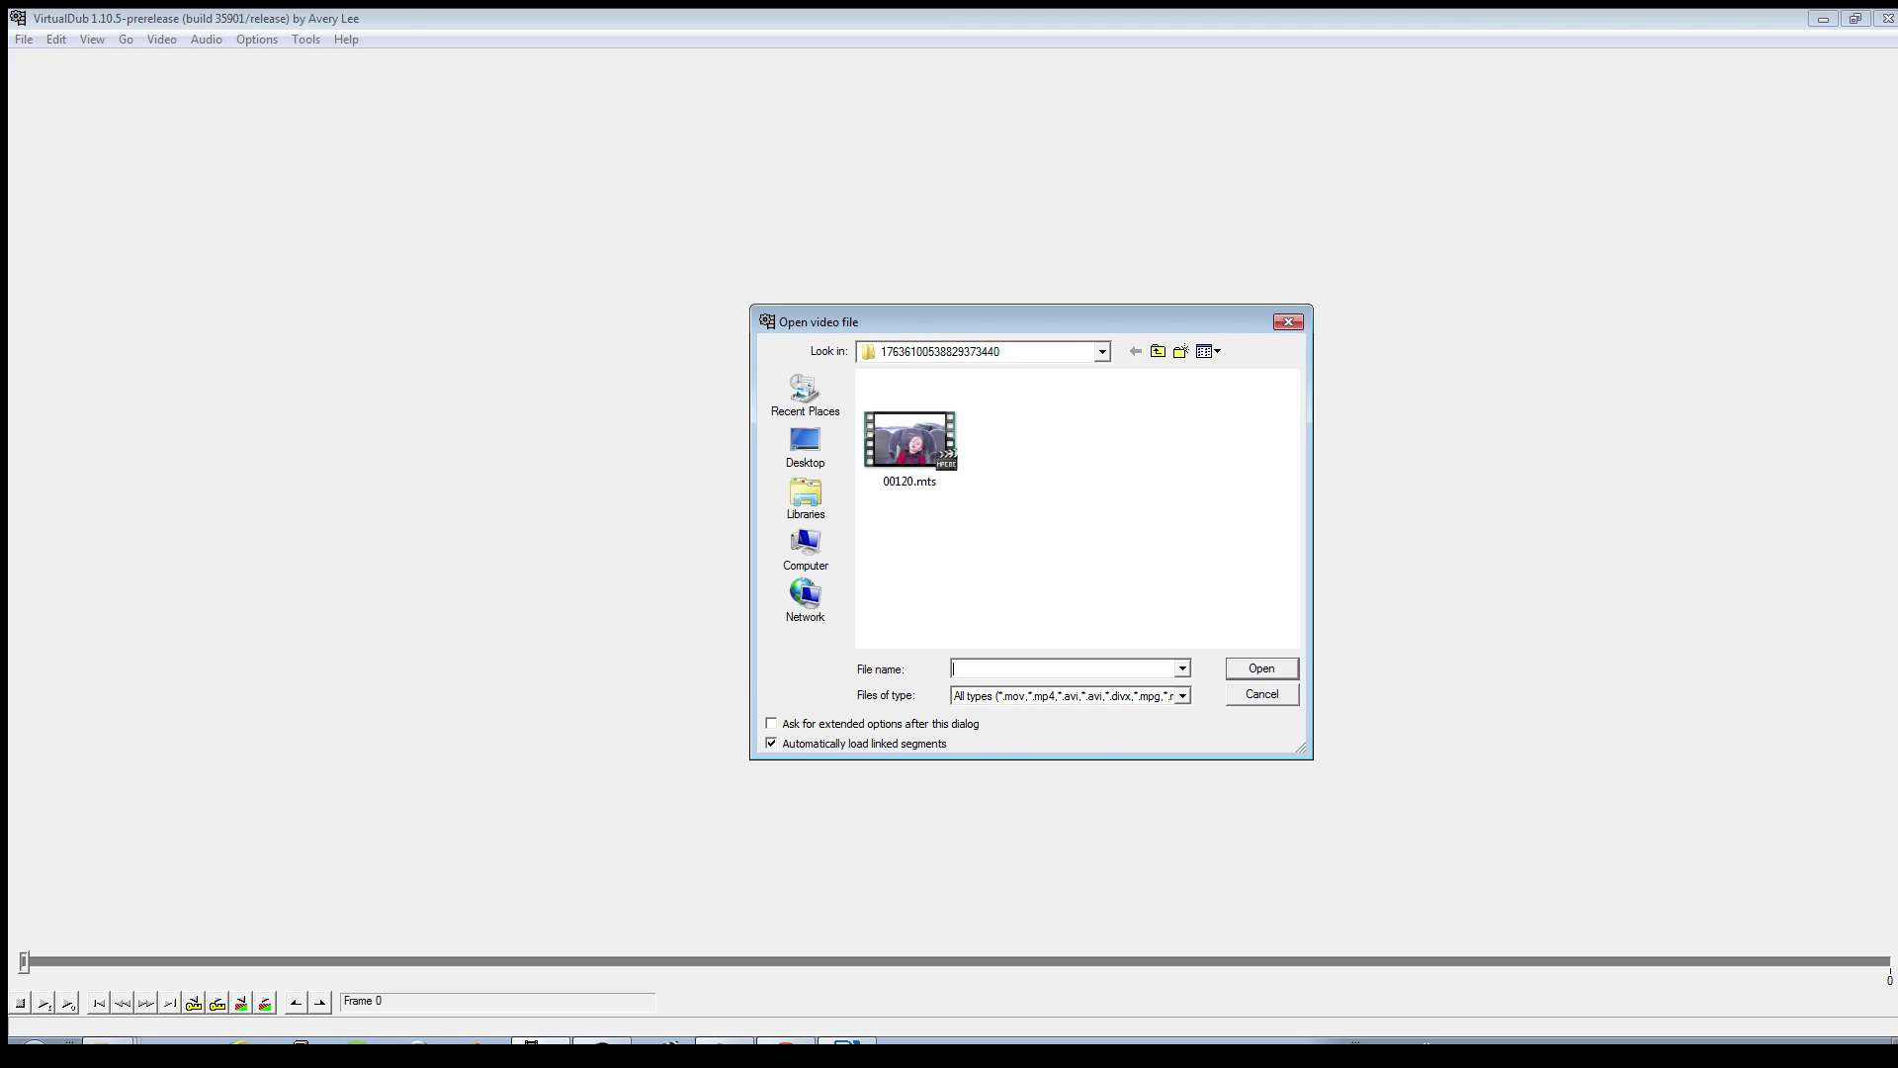
- Examine the file types and input drivers offered for opening a video
left_click(1183, 695)
key("Down")
key("Down")
key("Down")
key("Down")
key("Down")
key("Down")
key("Down")
key("Down")
key("Down")
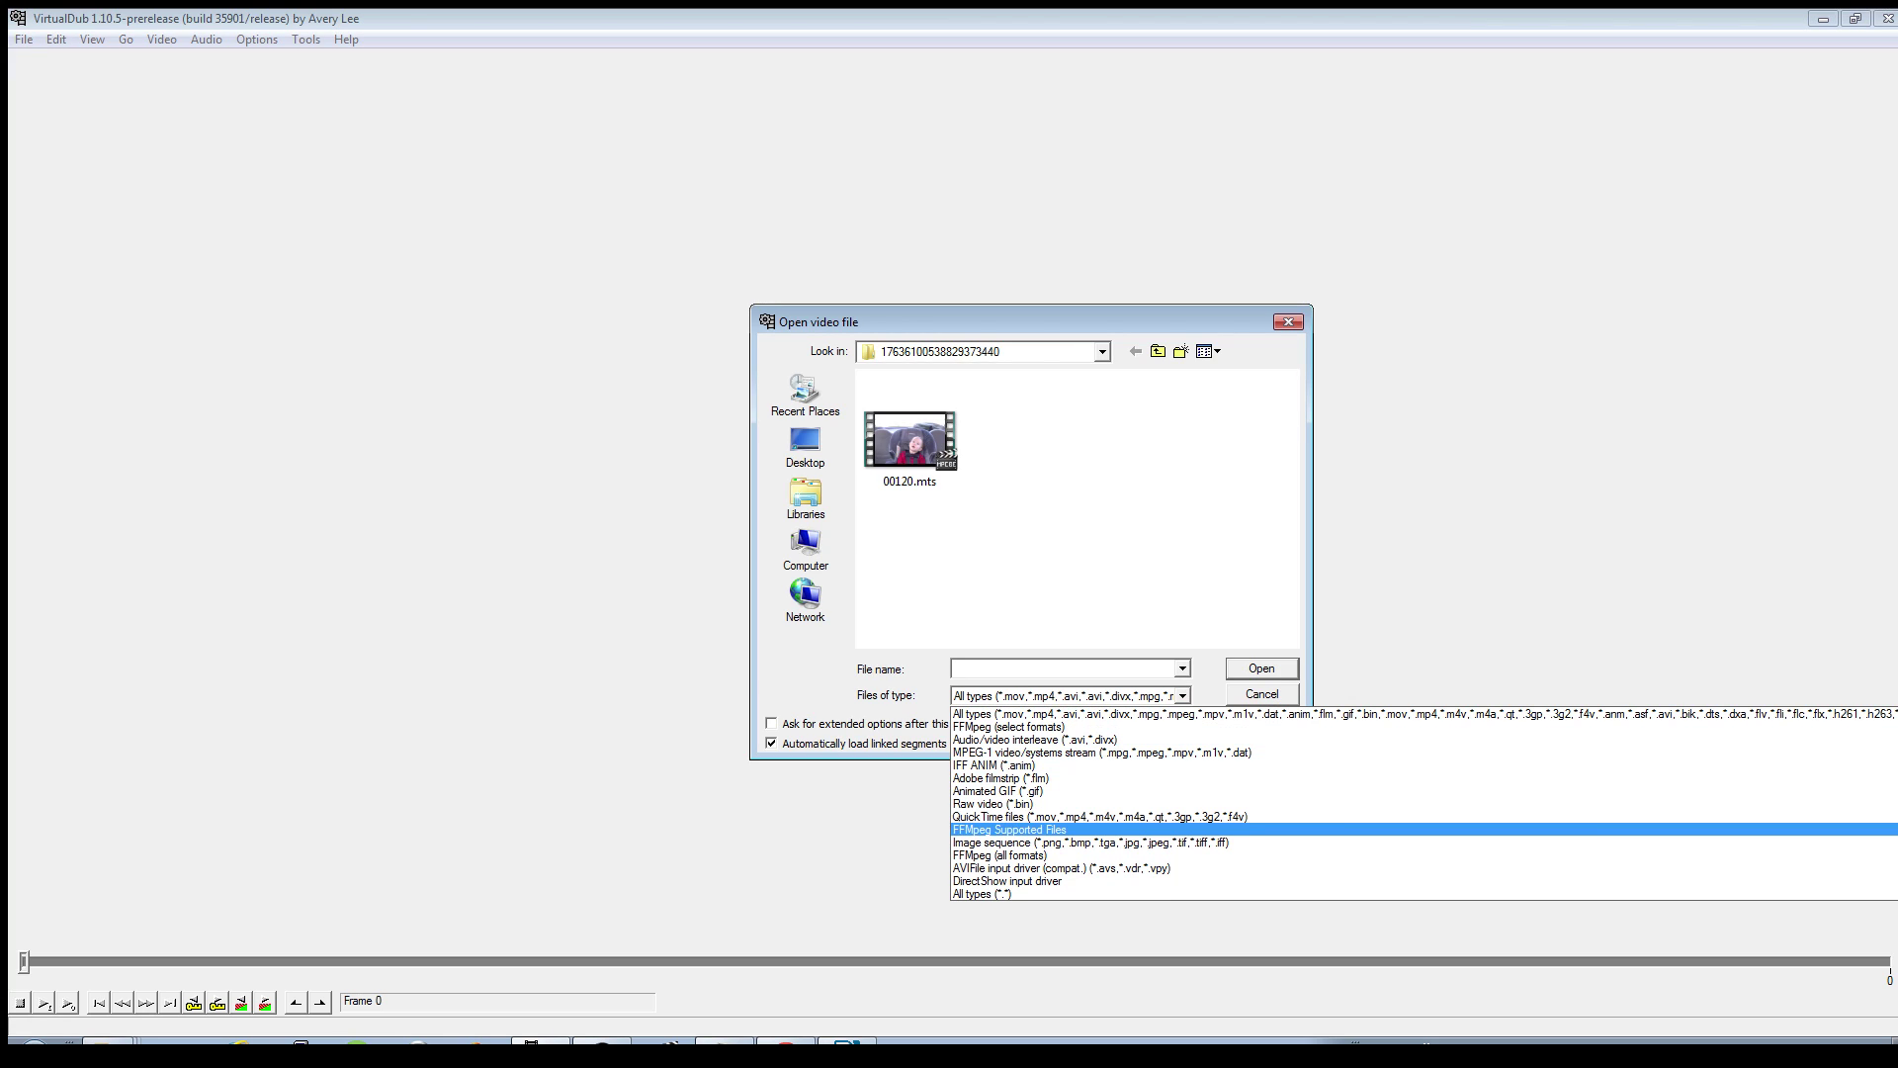
key("Up")
key("Up")
key("Up")
key("Up")
key("Up")
key("Up")
key("Up")
key("Up")
key("Up")
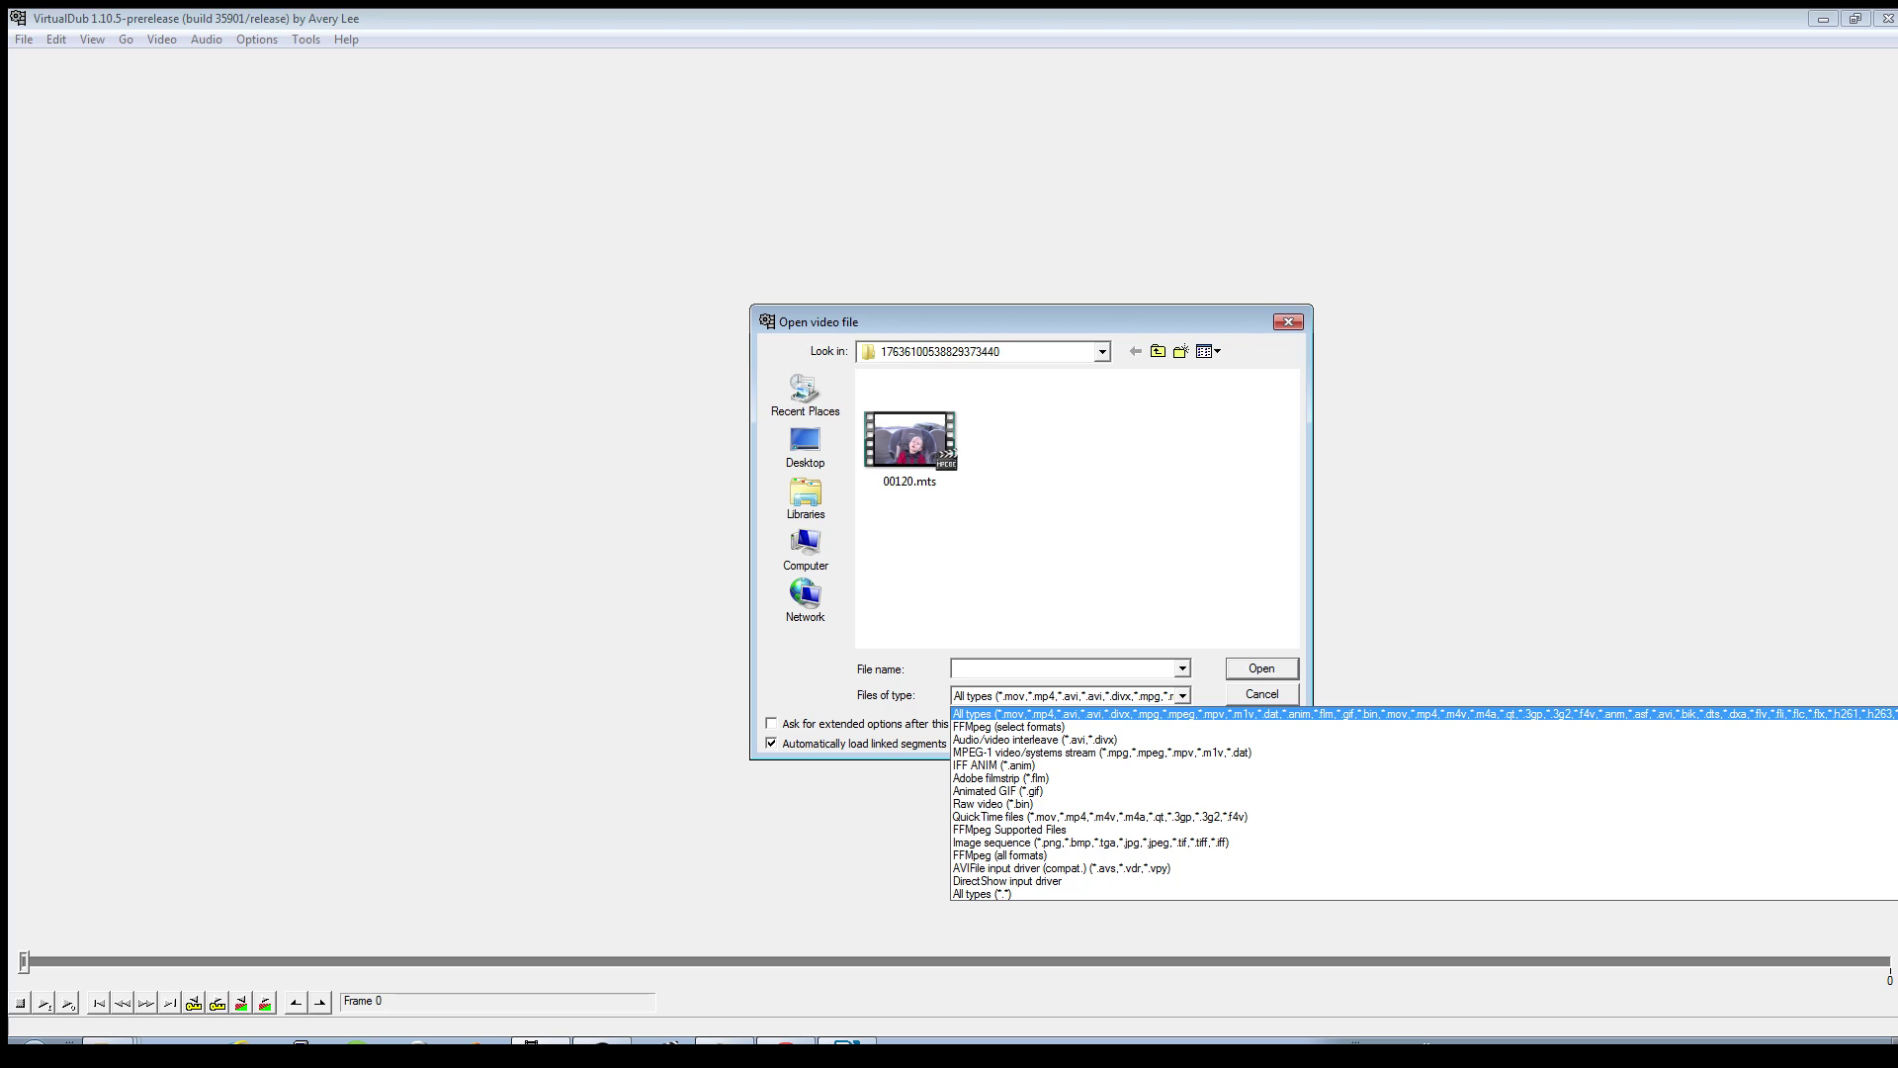
key("Down")
key("Down")
key("Down")
key("Down")
key("Down")
key("Down")
key("Down")
key("Down")
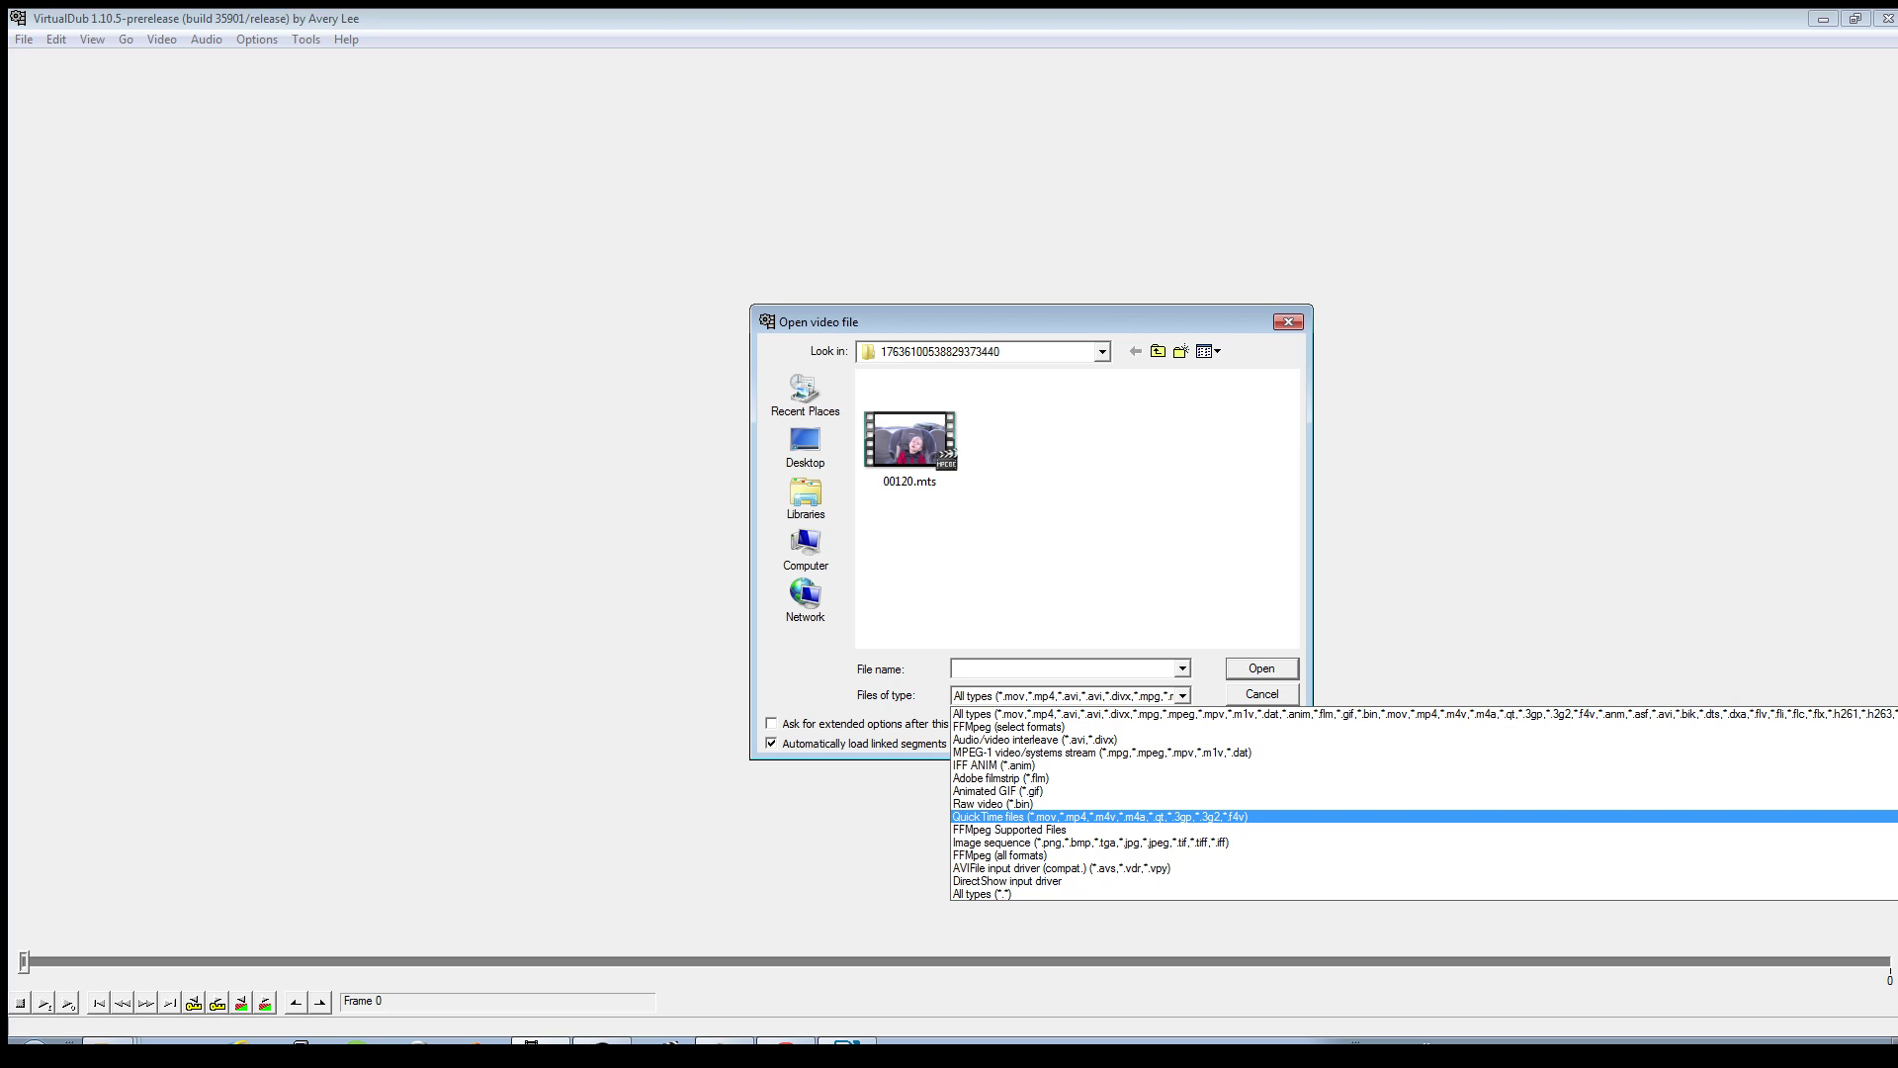
key("Down")
key("Down")
key("Down")
key("Down")
key("Up")
key("Up")
key("Up")
key("Up")
key("Up")
key("Down")
key("Down")
key("Down")
key("Up")
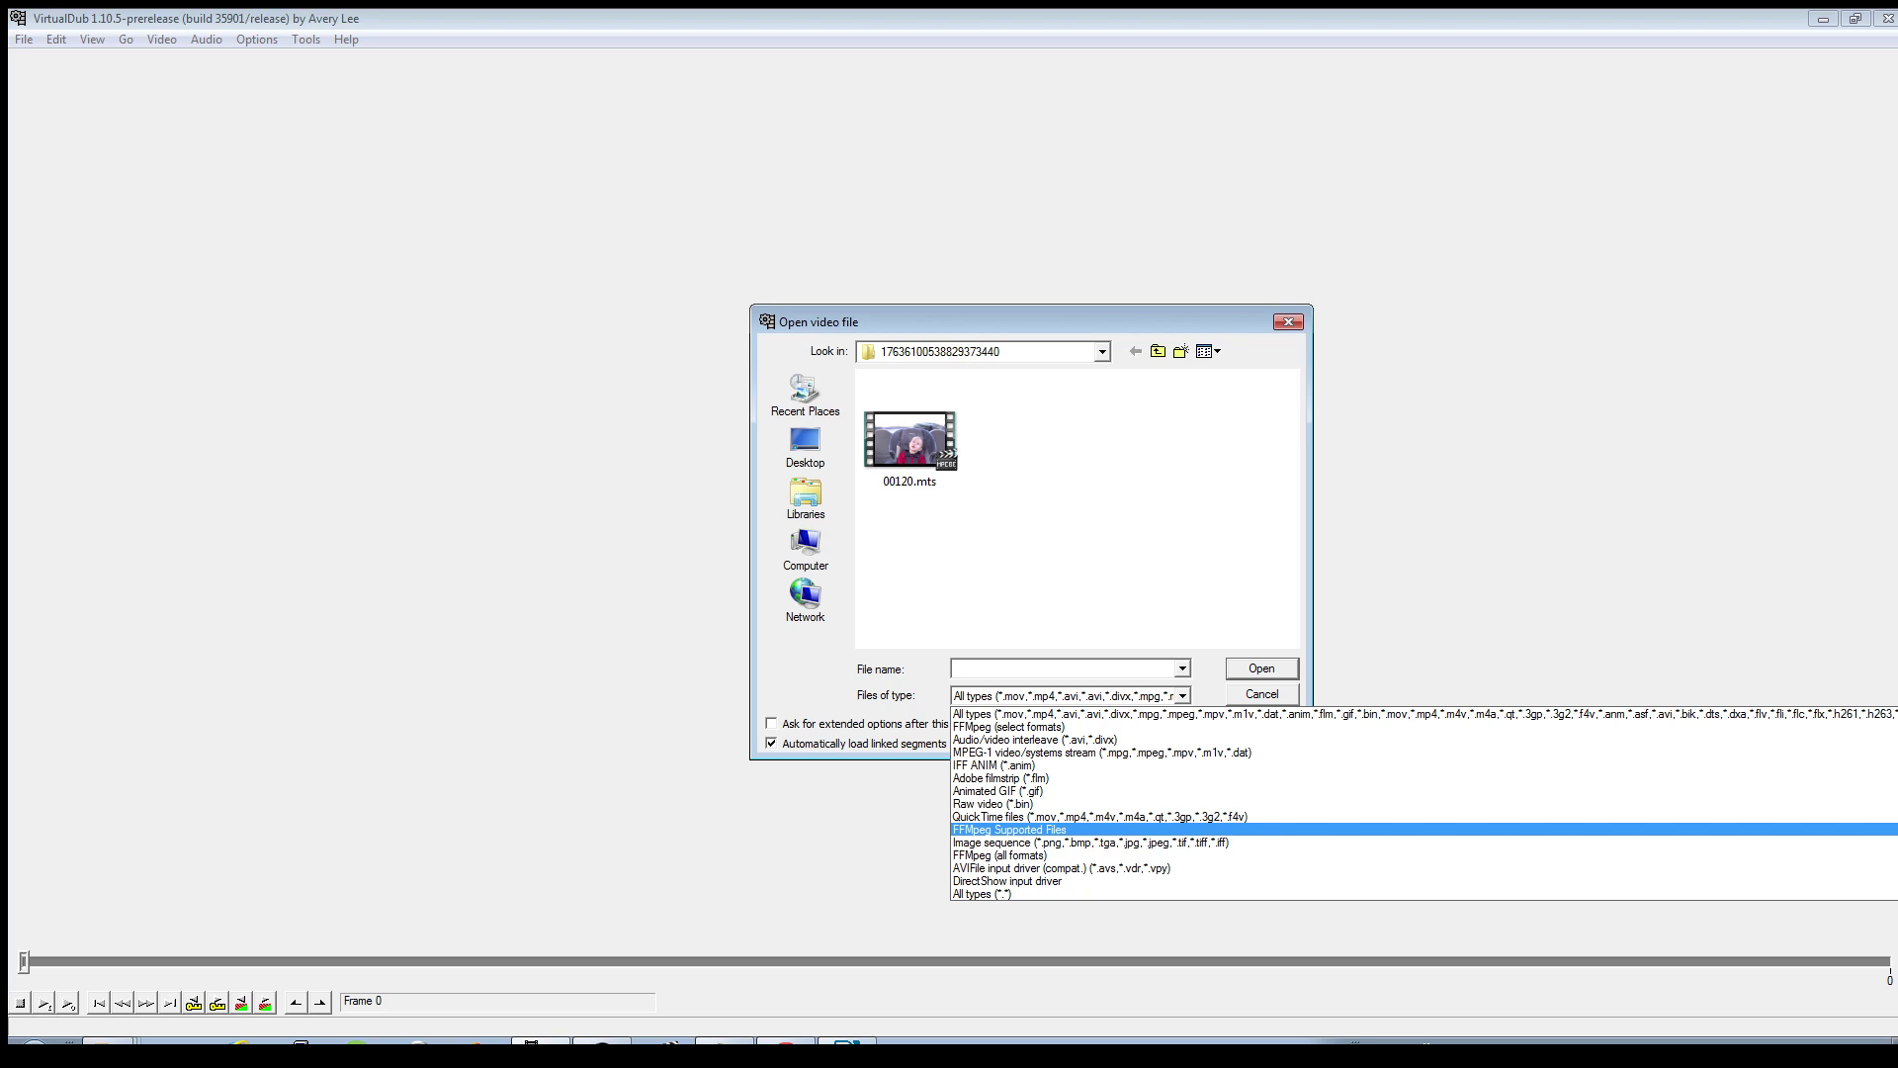
- Open the 00120.mts video using the DirectShow input driver
key("Down")
key("Down")
key("Down")
key("Down")
key("Return")
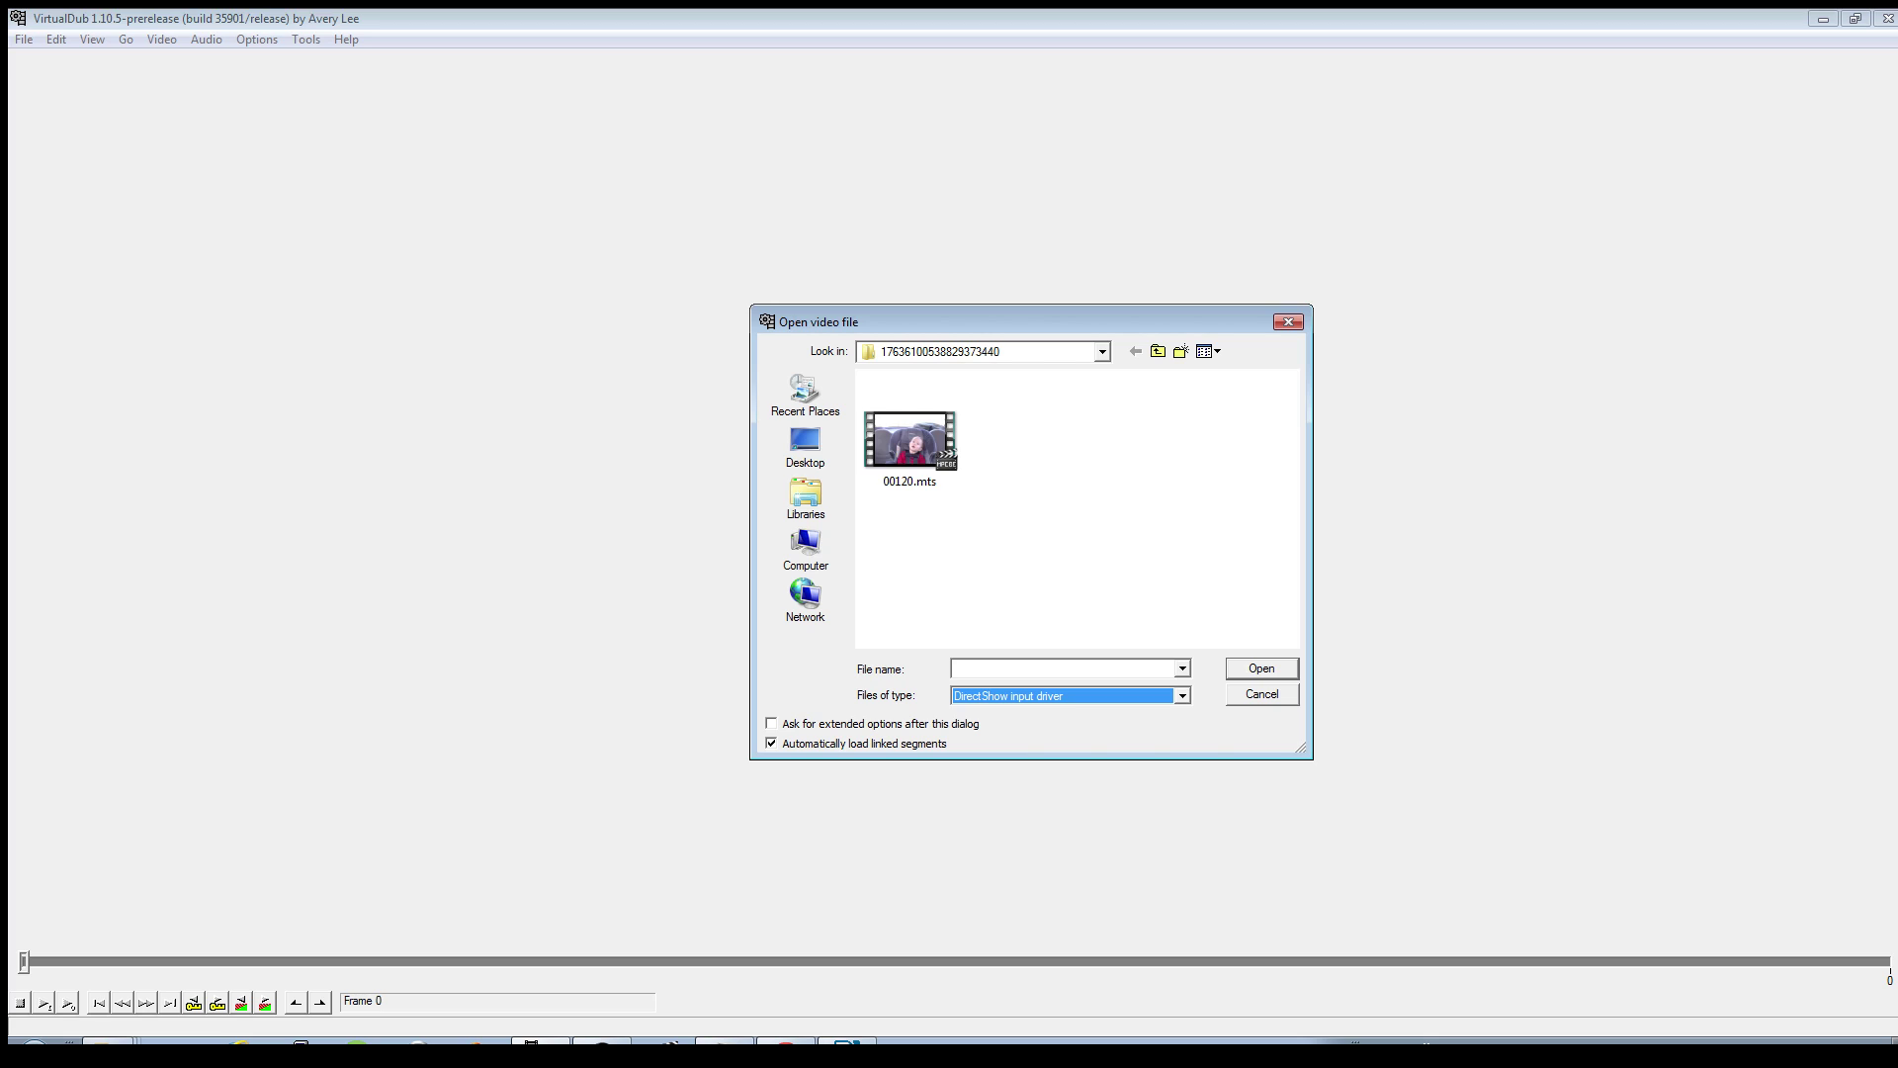
double_click(964, 447)
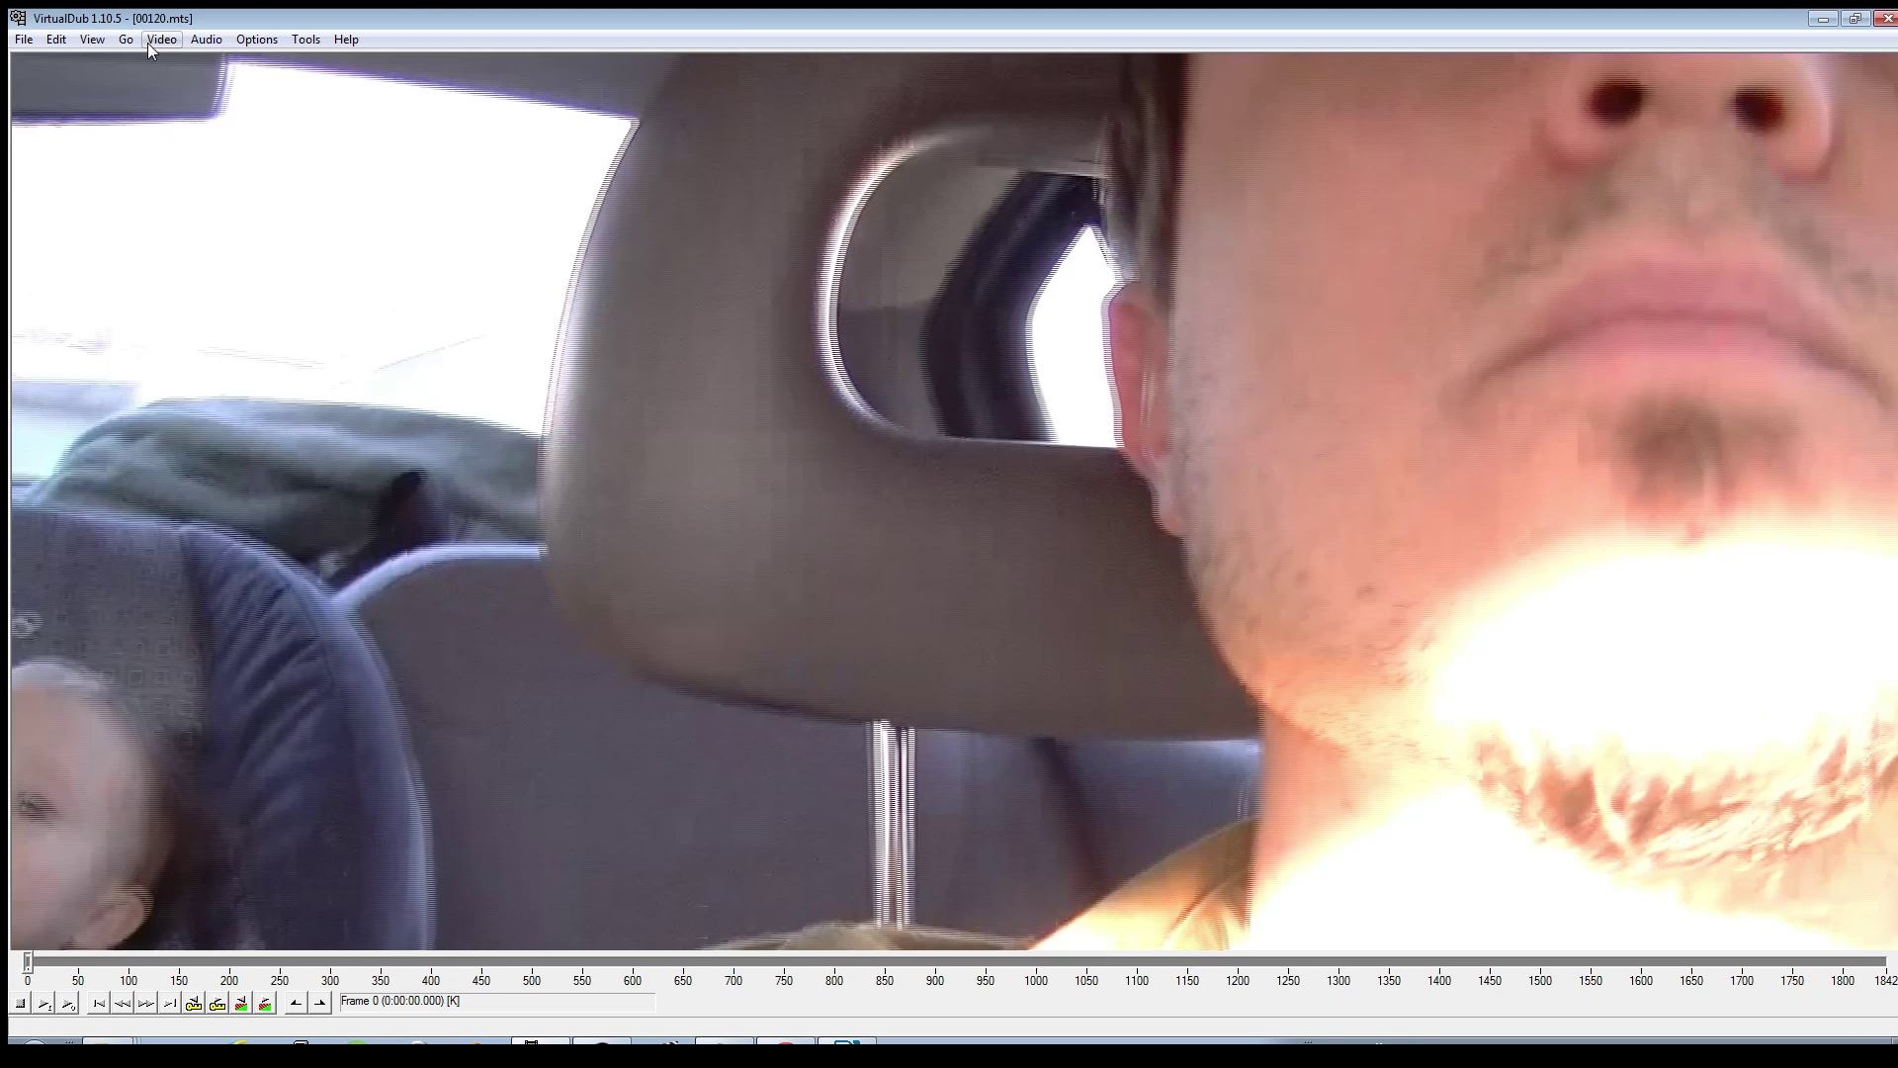
- Set the source video pane to 25% zoom with the 16:9 frame (Wide) aspect ratio
right_click(246, 262)
left_click(280, 335)
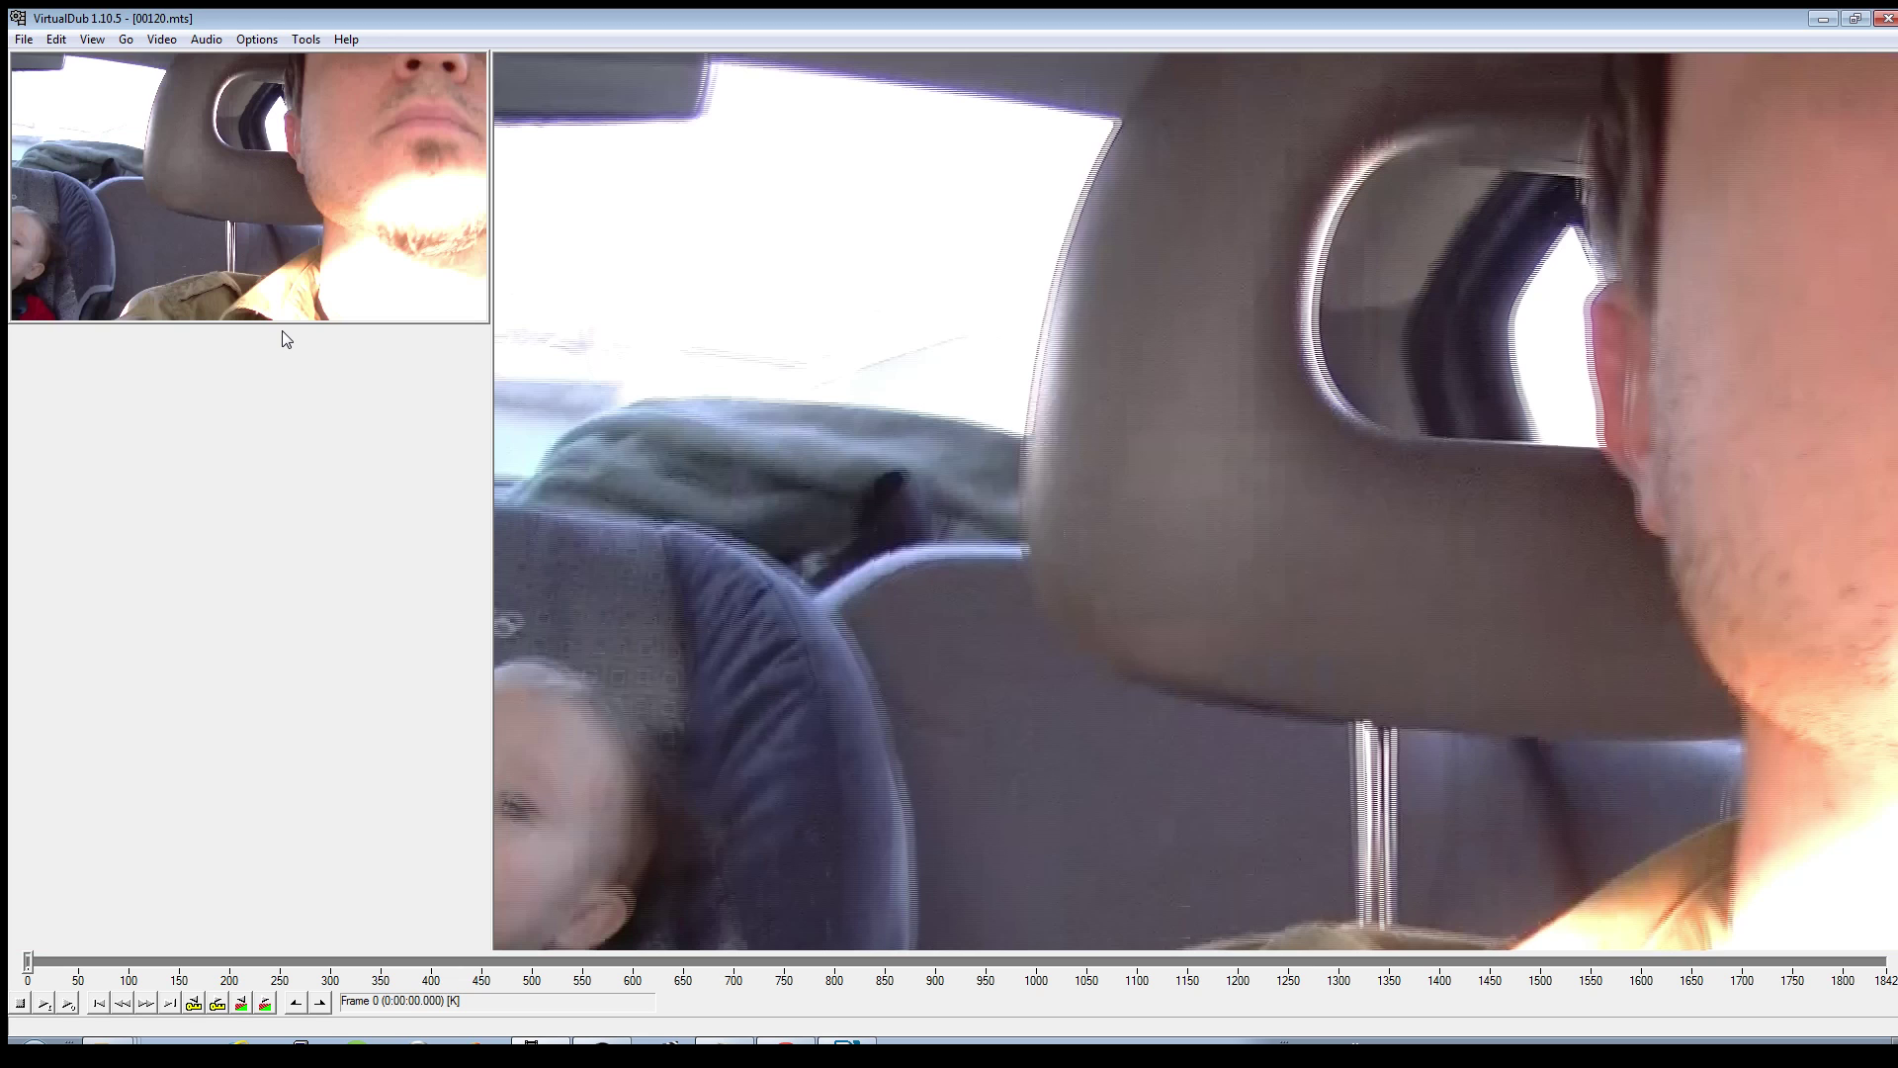
right_click(333, 287)
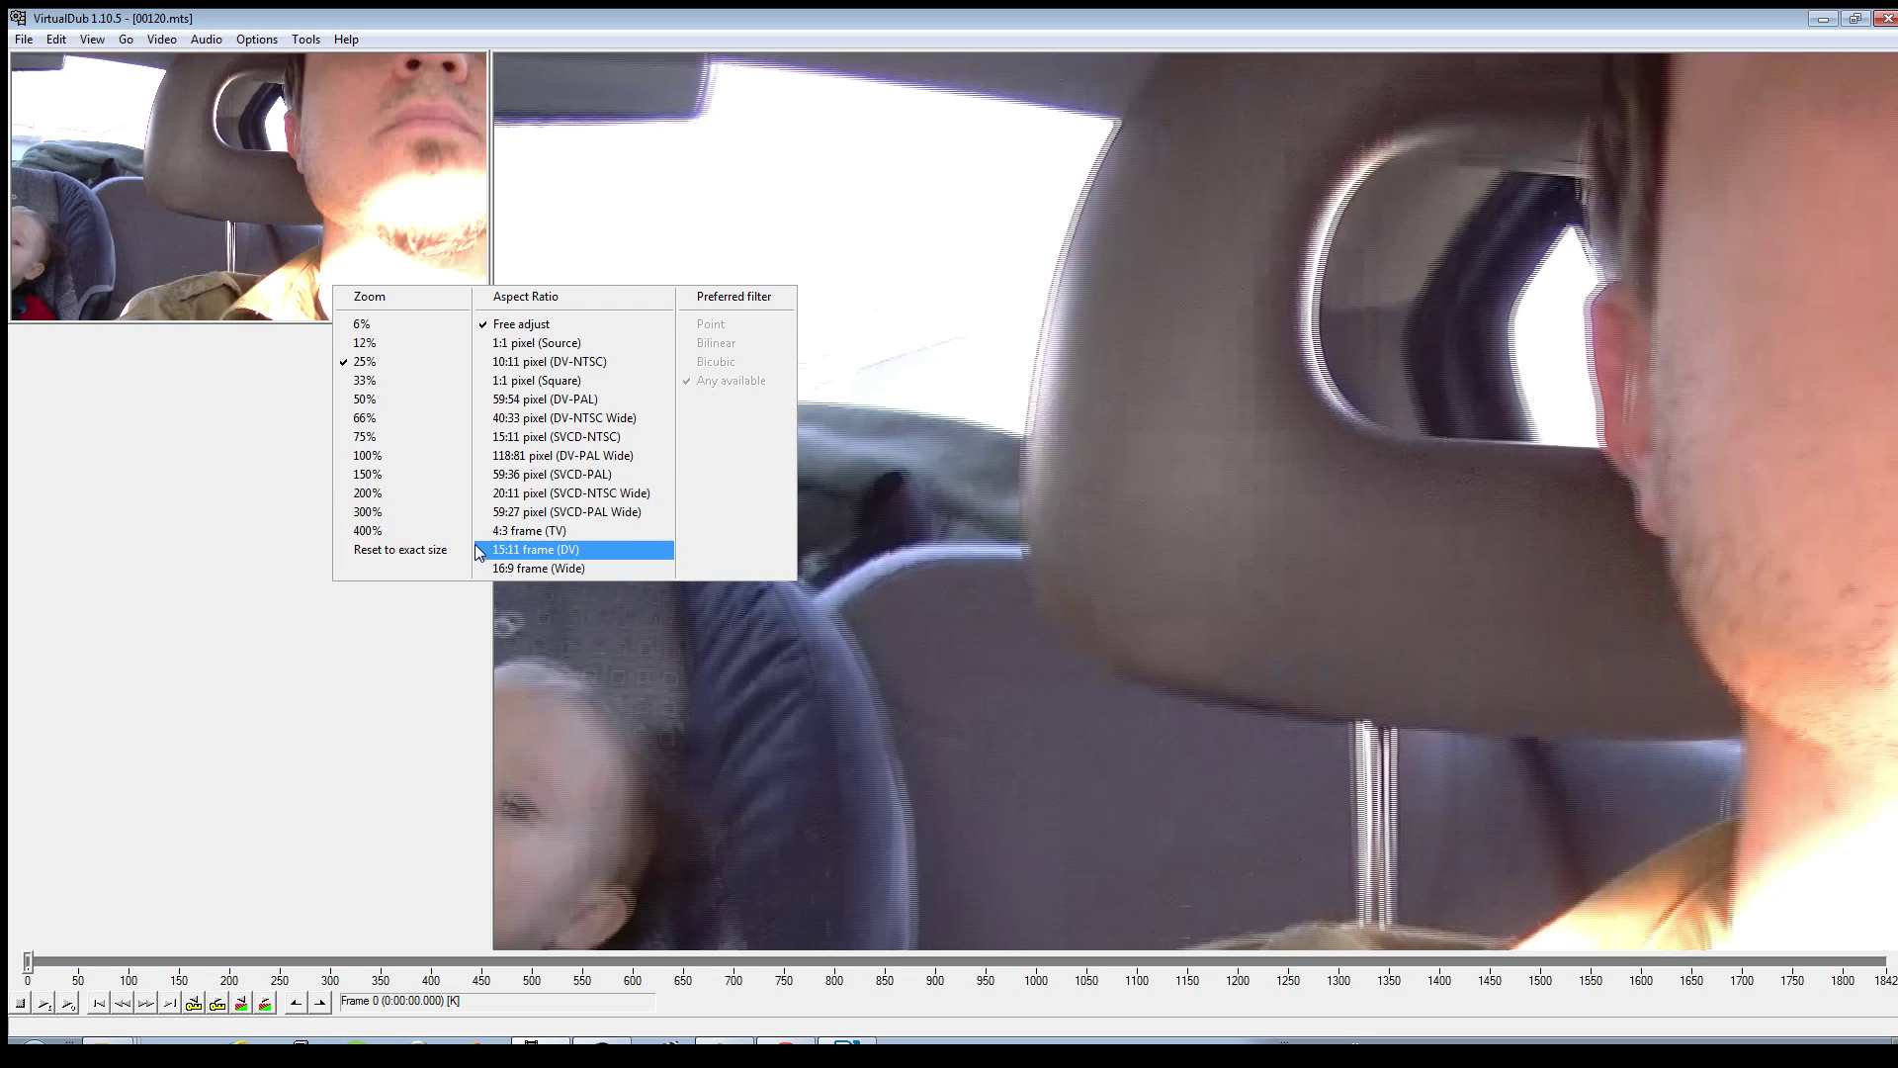
left_click(500, 561)
- Set the output video pane to the 16:9 frame (Wide) aspect ratio at 66% zoom
right_click(529, 363)
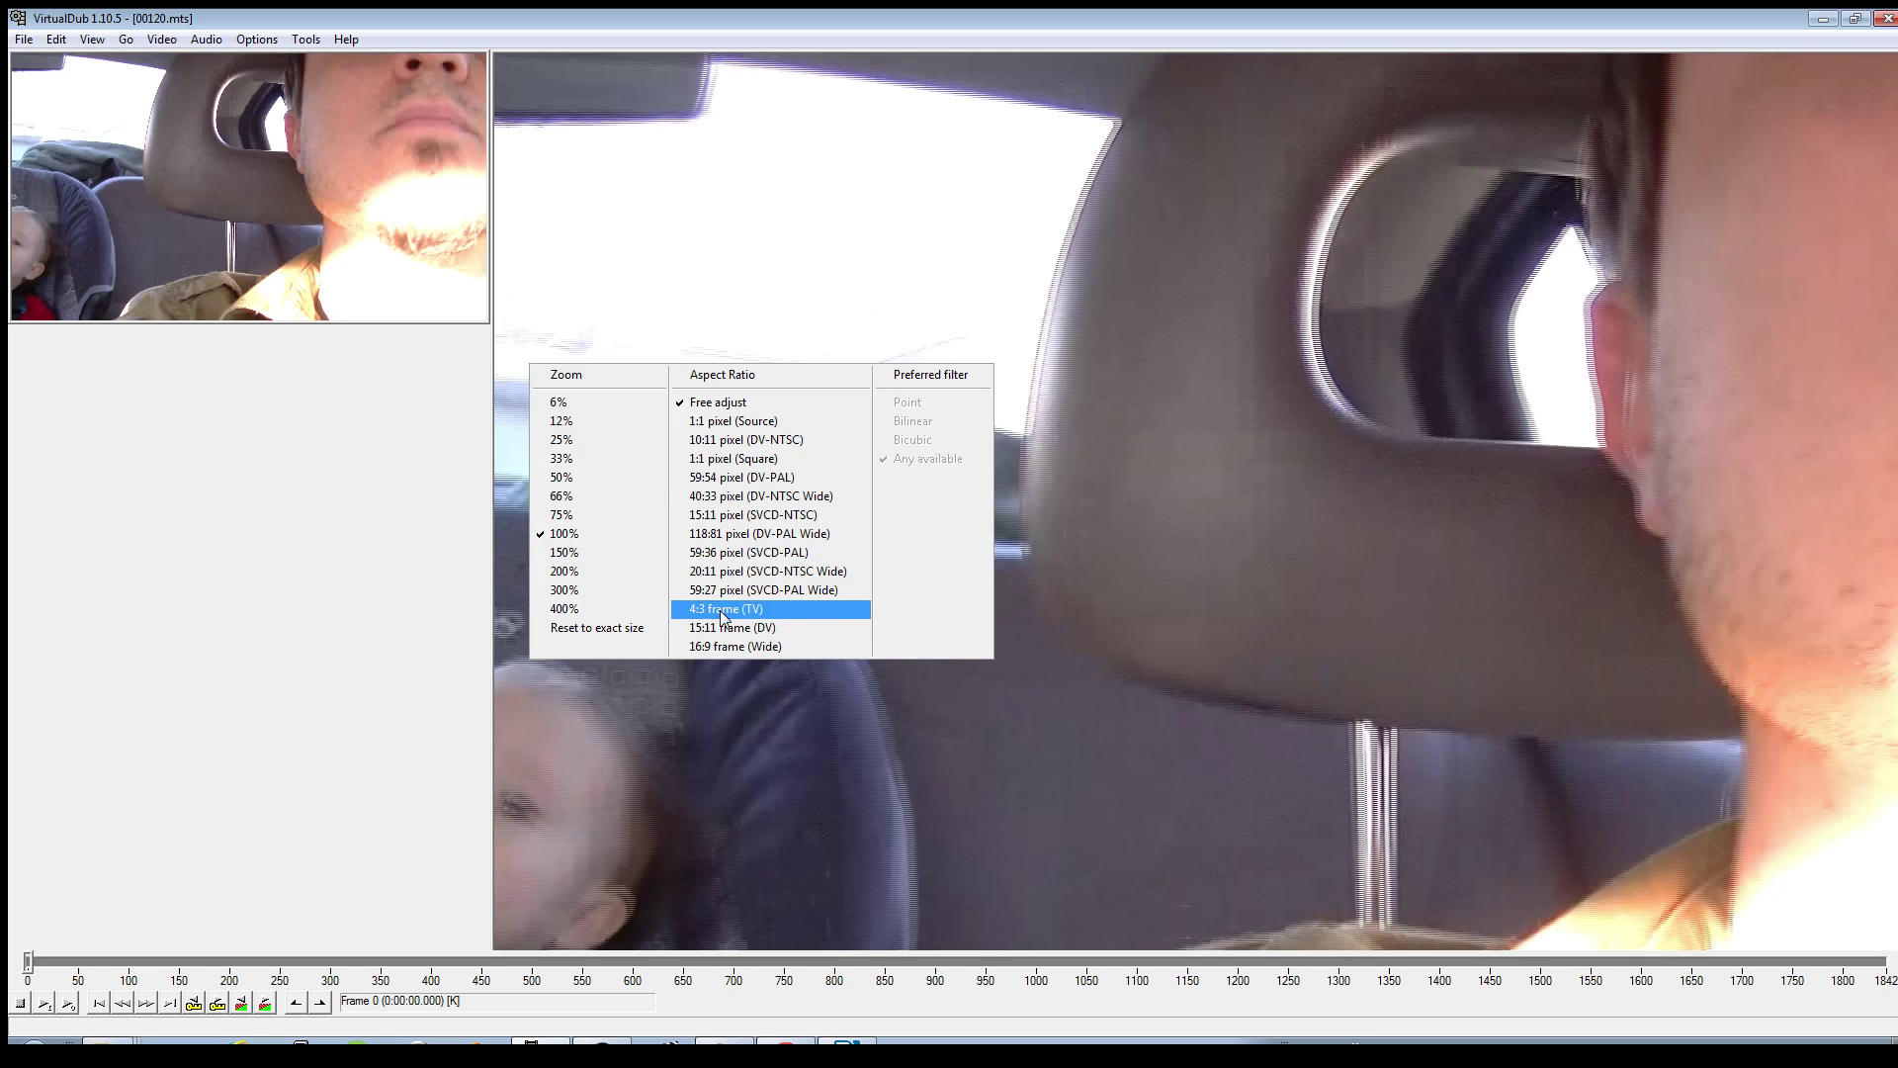
left_click(733, 645)
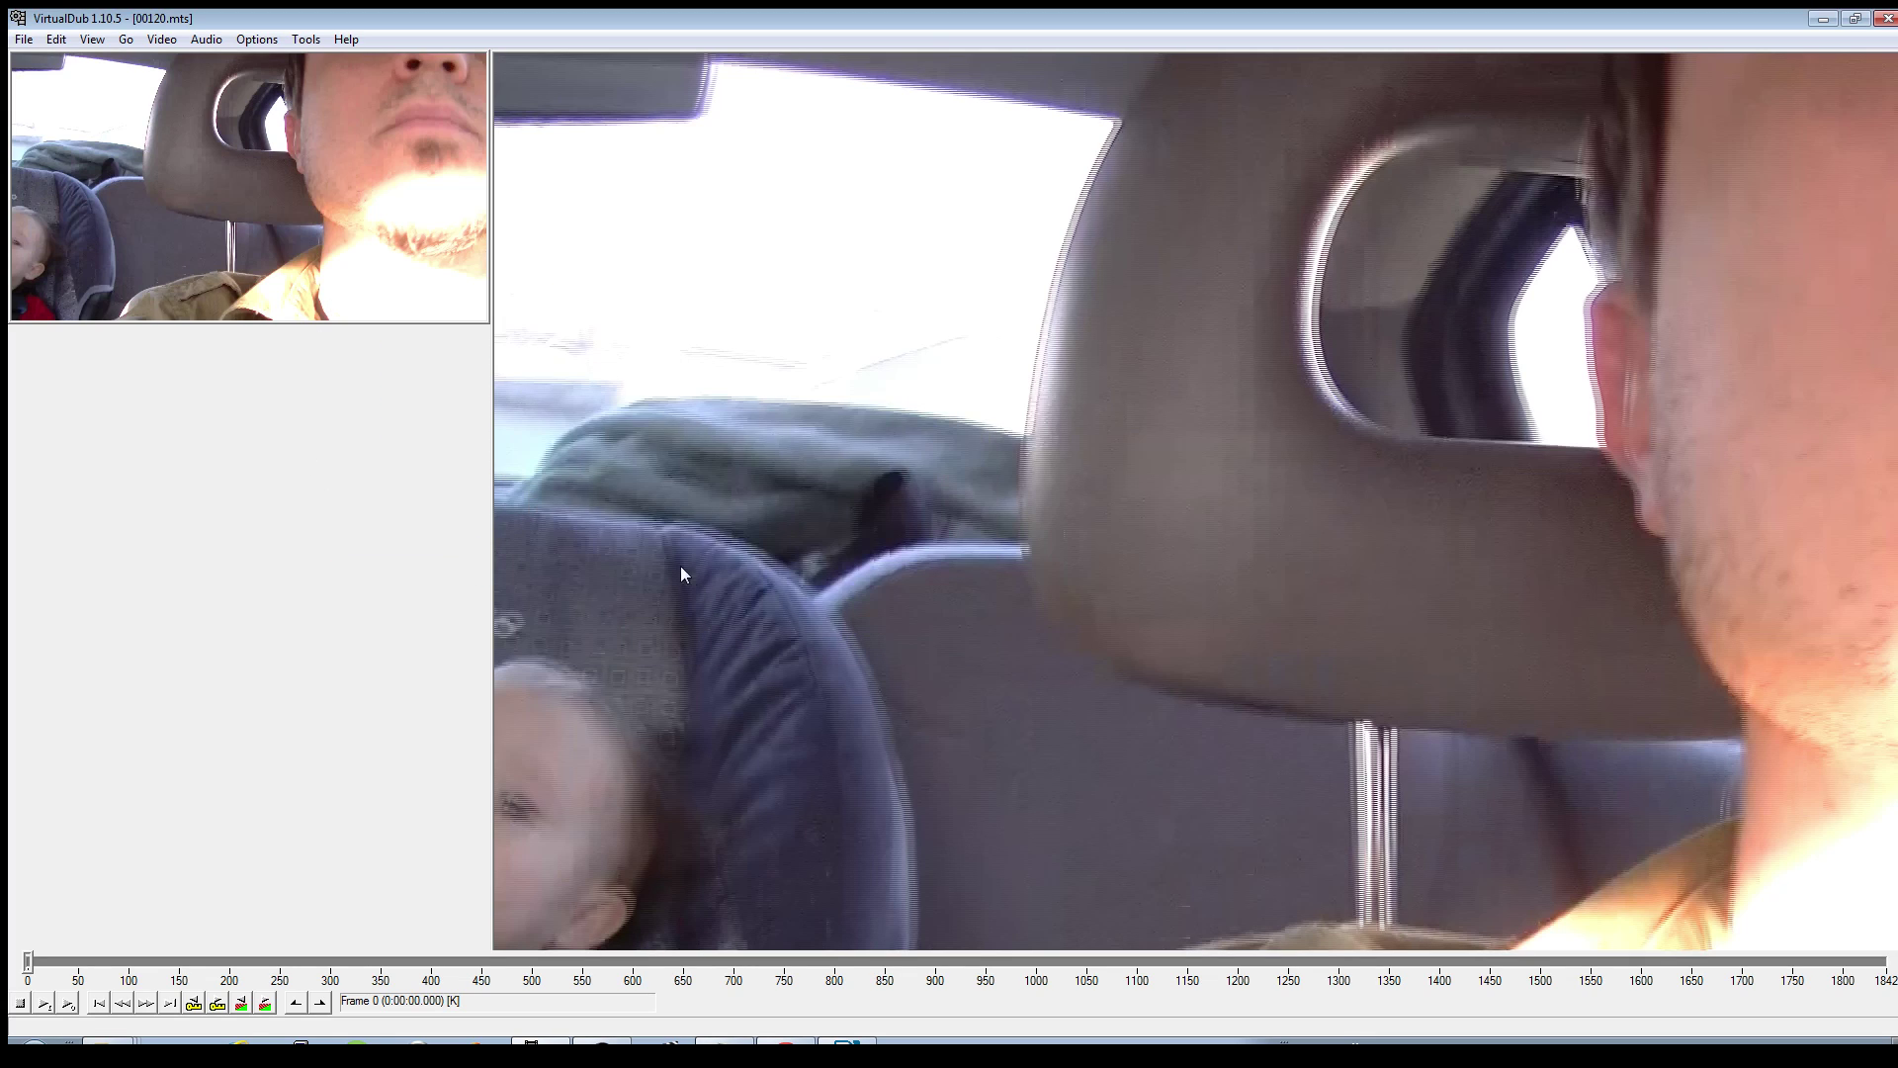
right_click(608, 494)
left_click(695, 617)
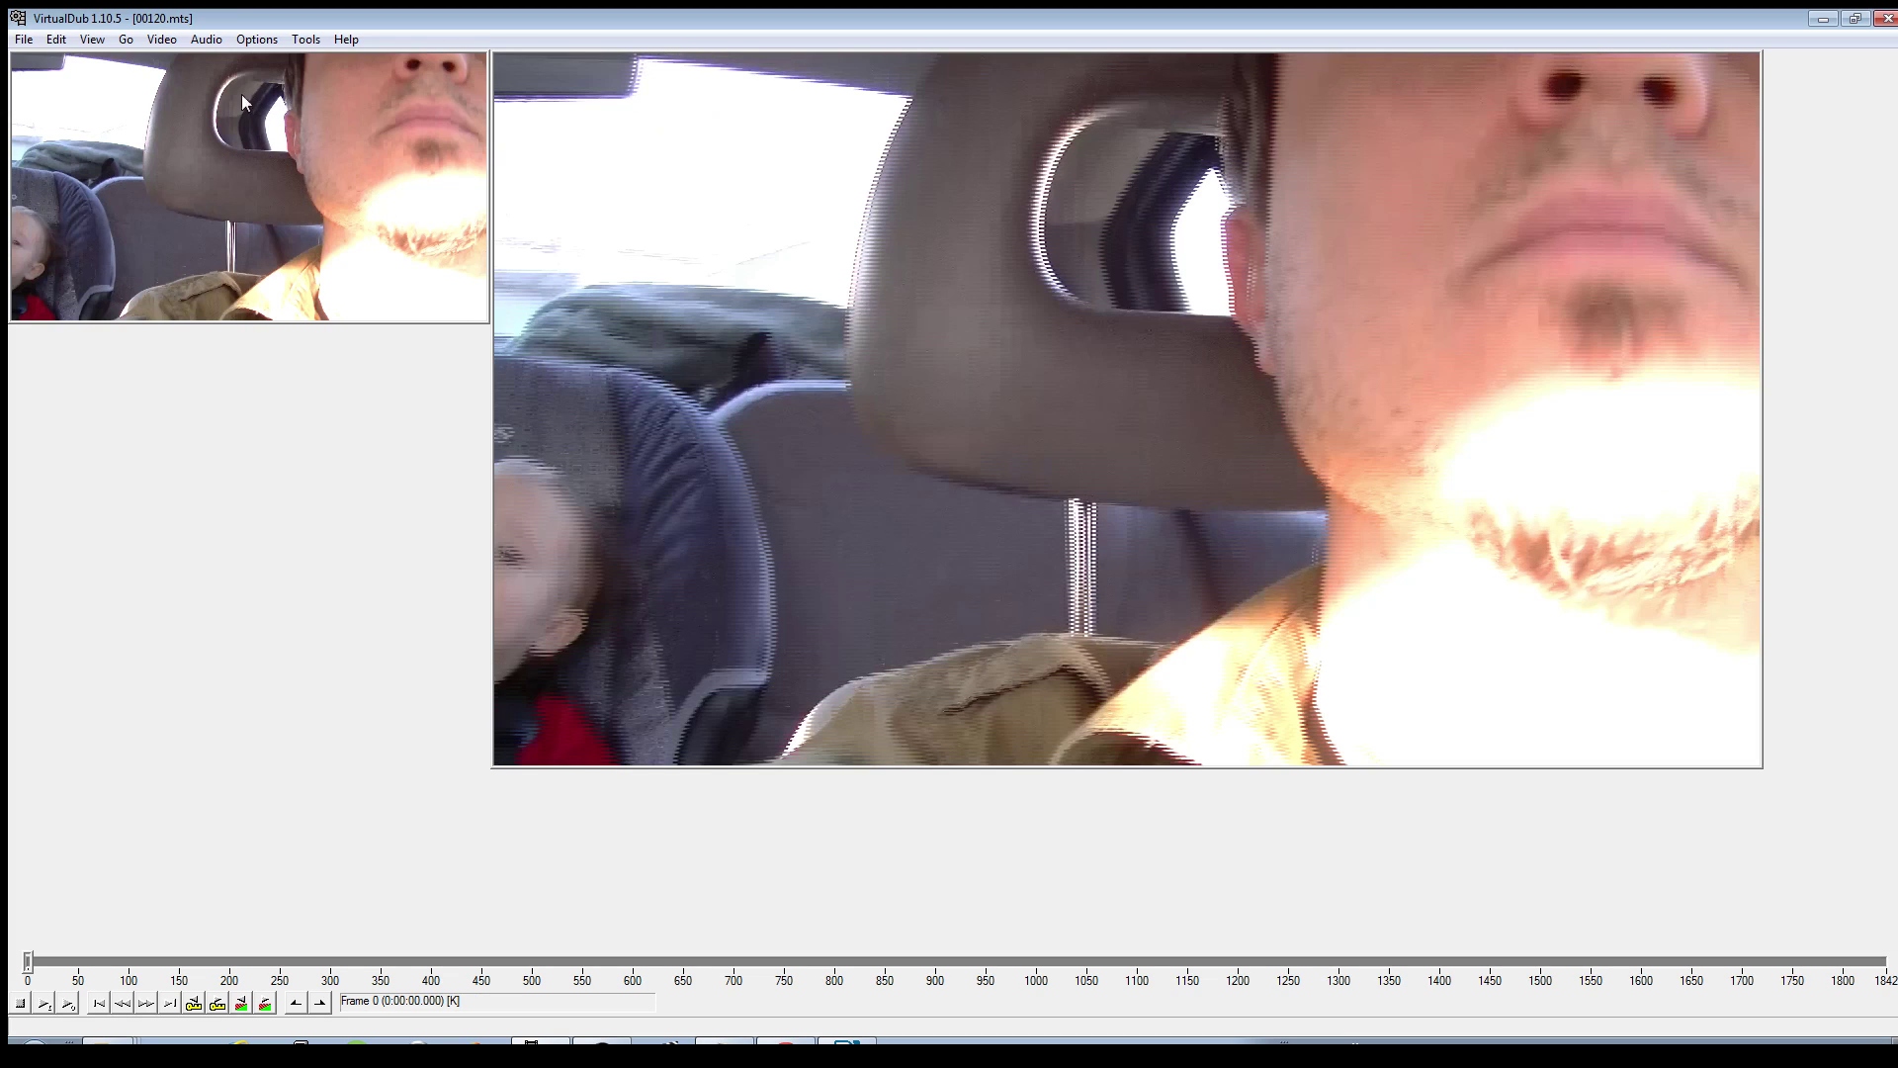
- Add the internal deinterlace filter with Yadif interpolation, keeping the top field, and apply it to the video
left_click(161, 39)
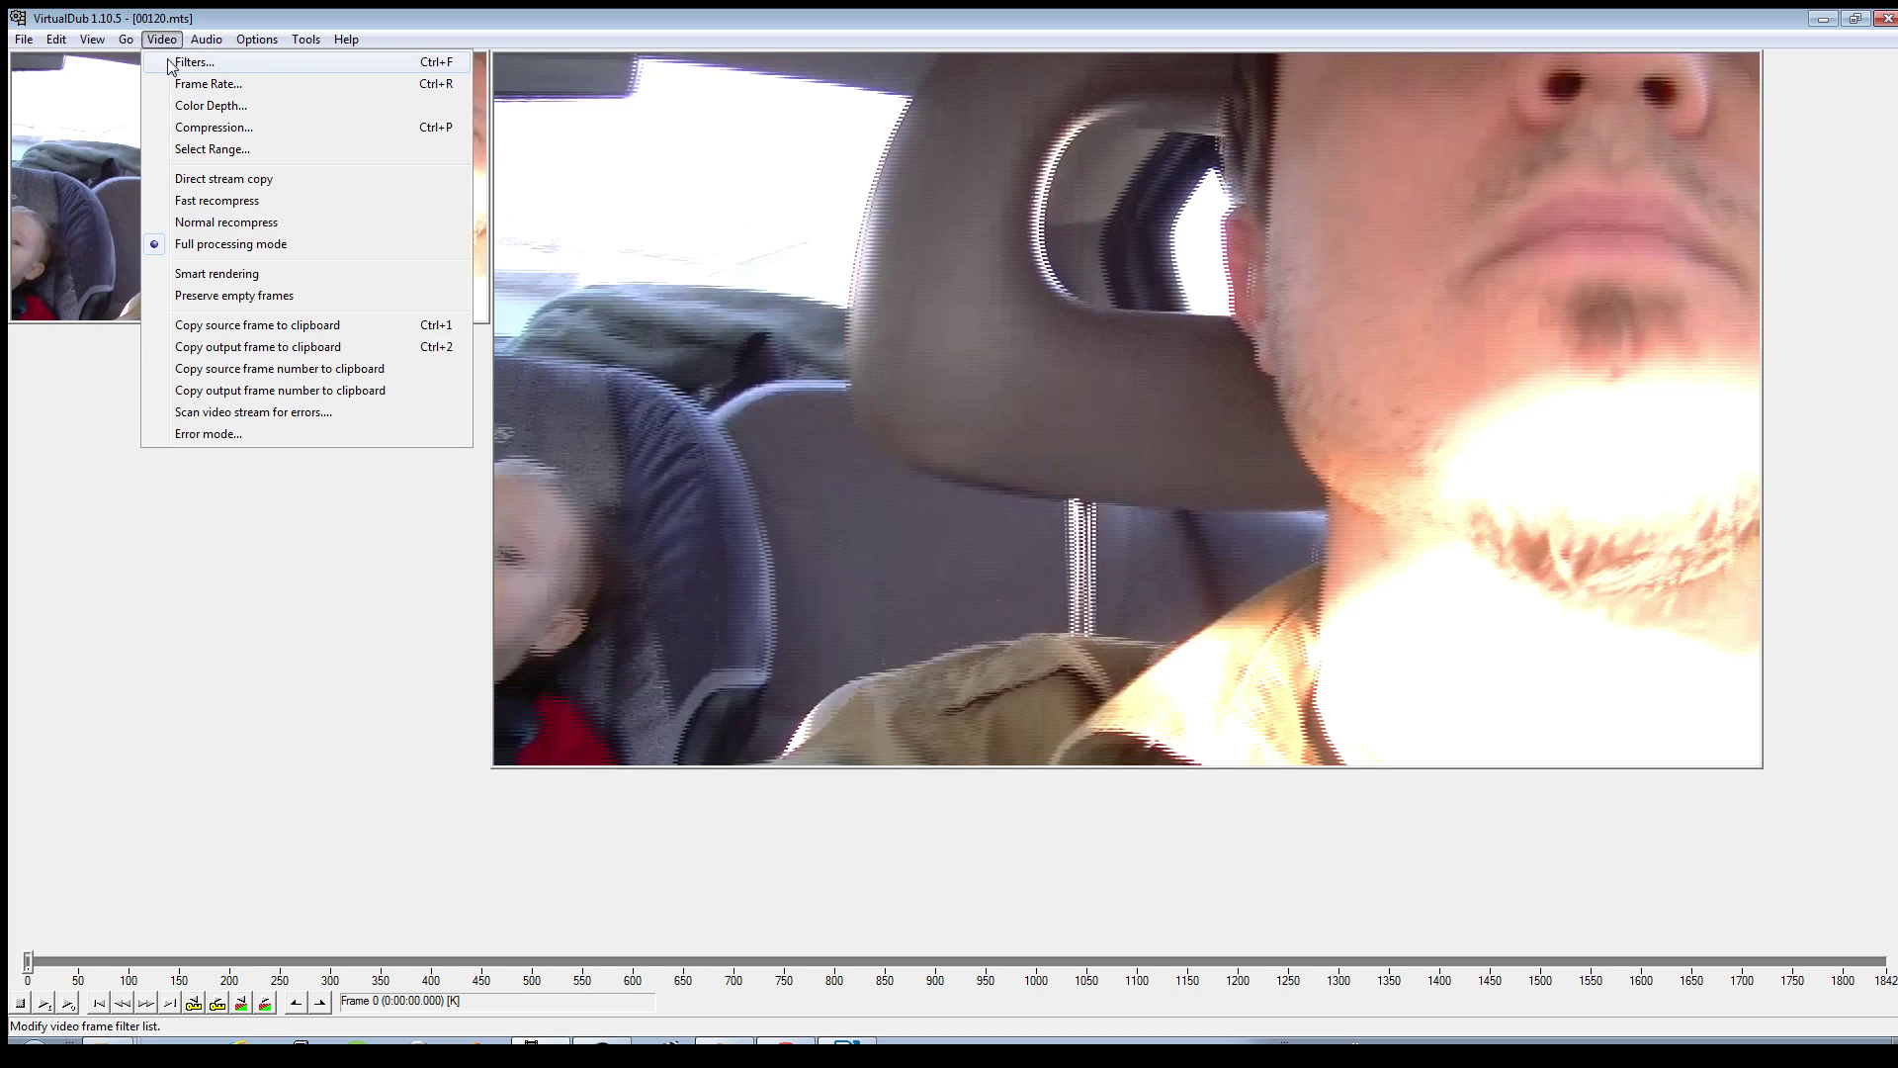
left_click(173, 59)
left_click(1063, 437)
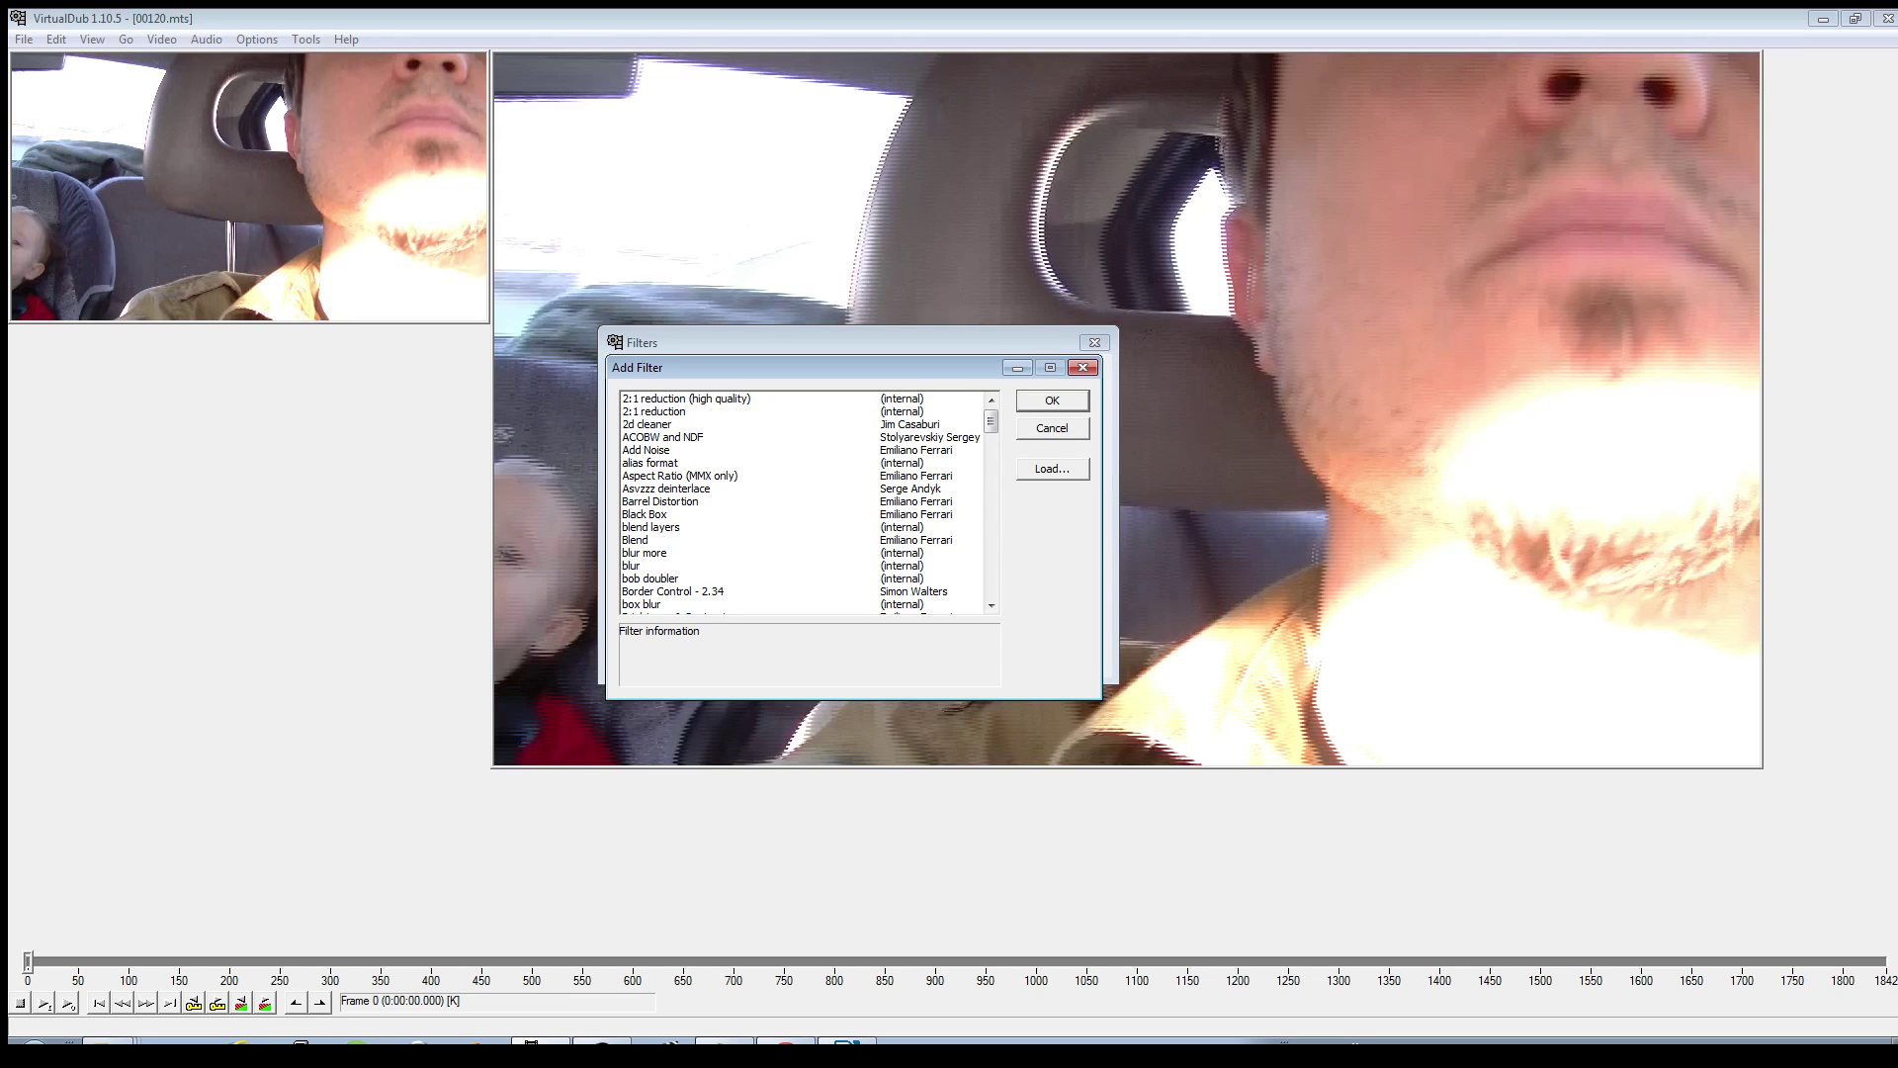
left_click(712, 565)
key("d")
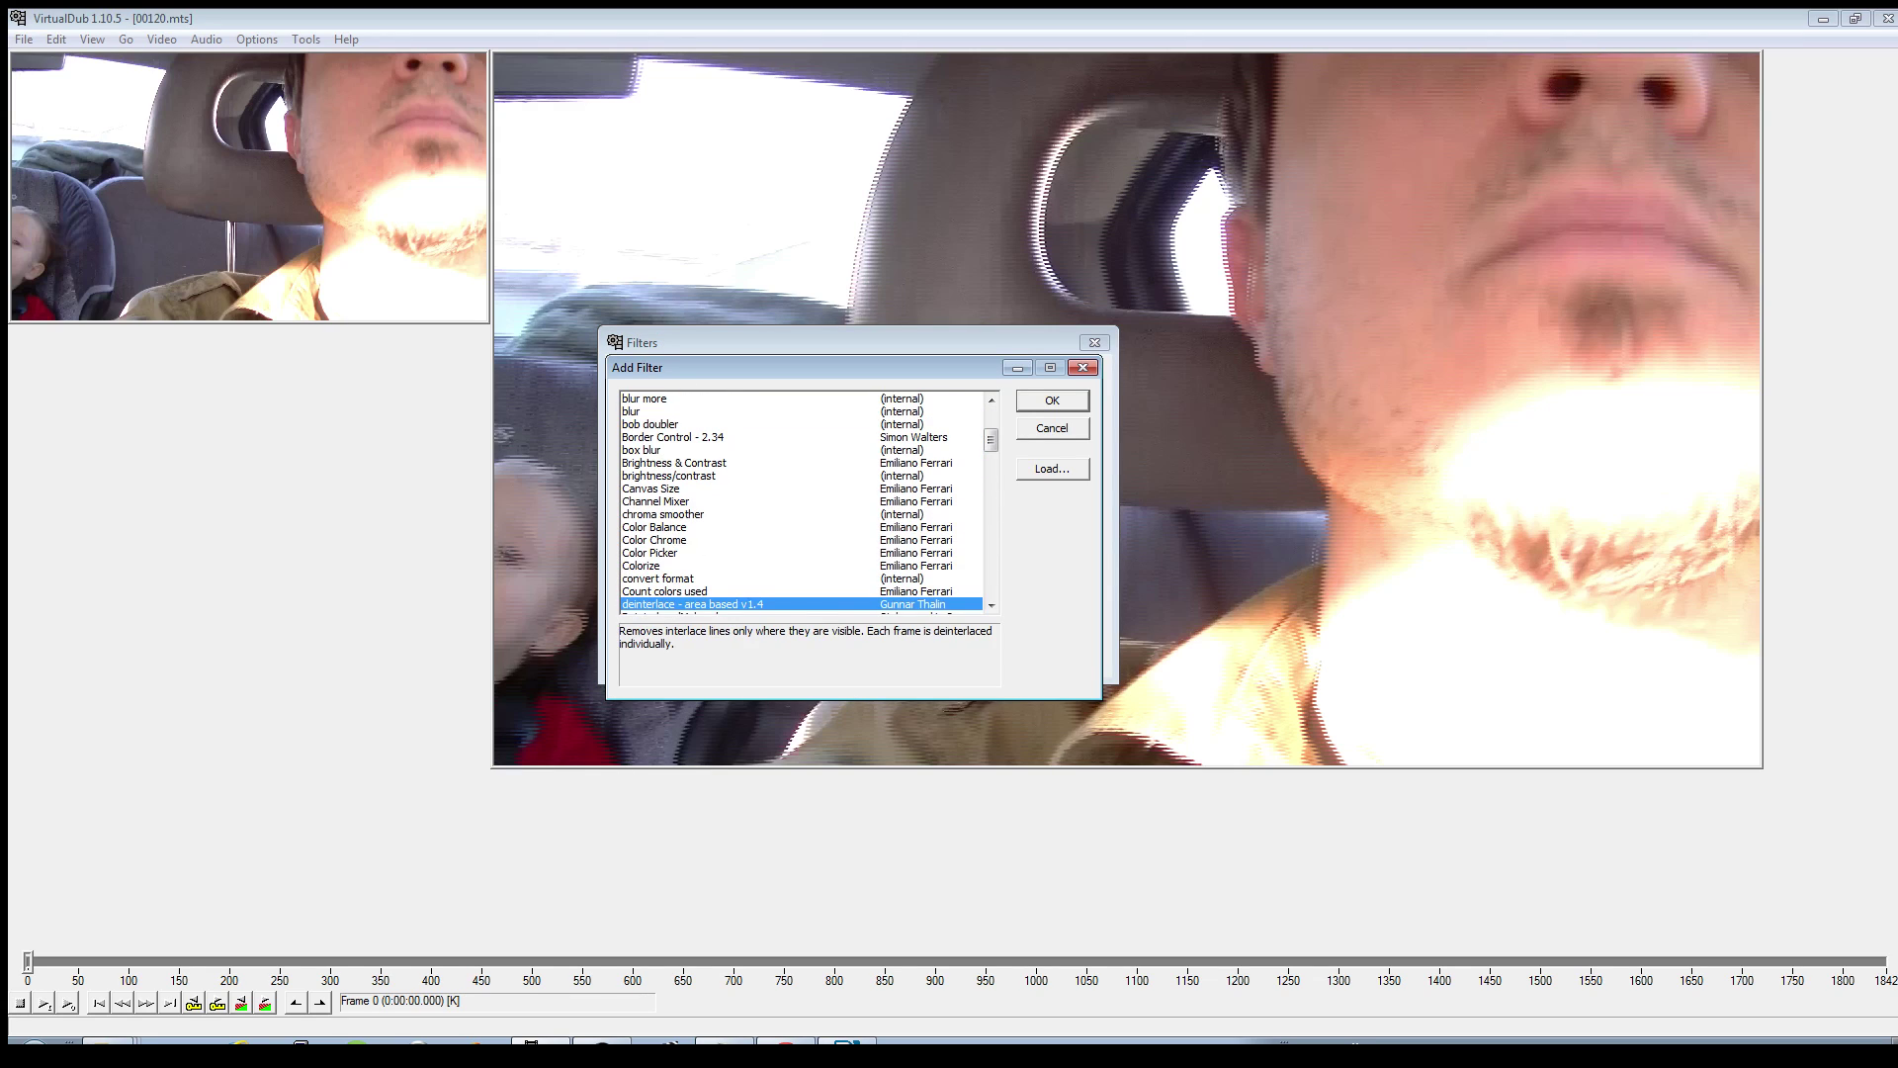
scroll(802, 502, "down", 1)
left_click(648, 591)
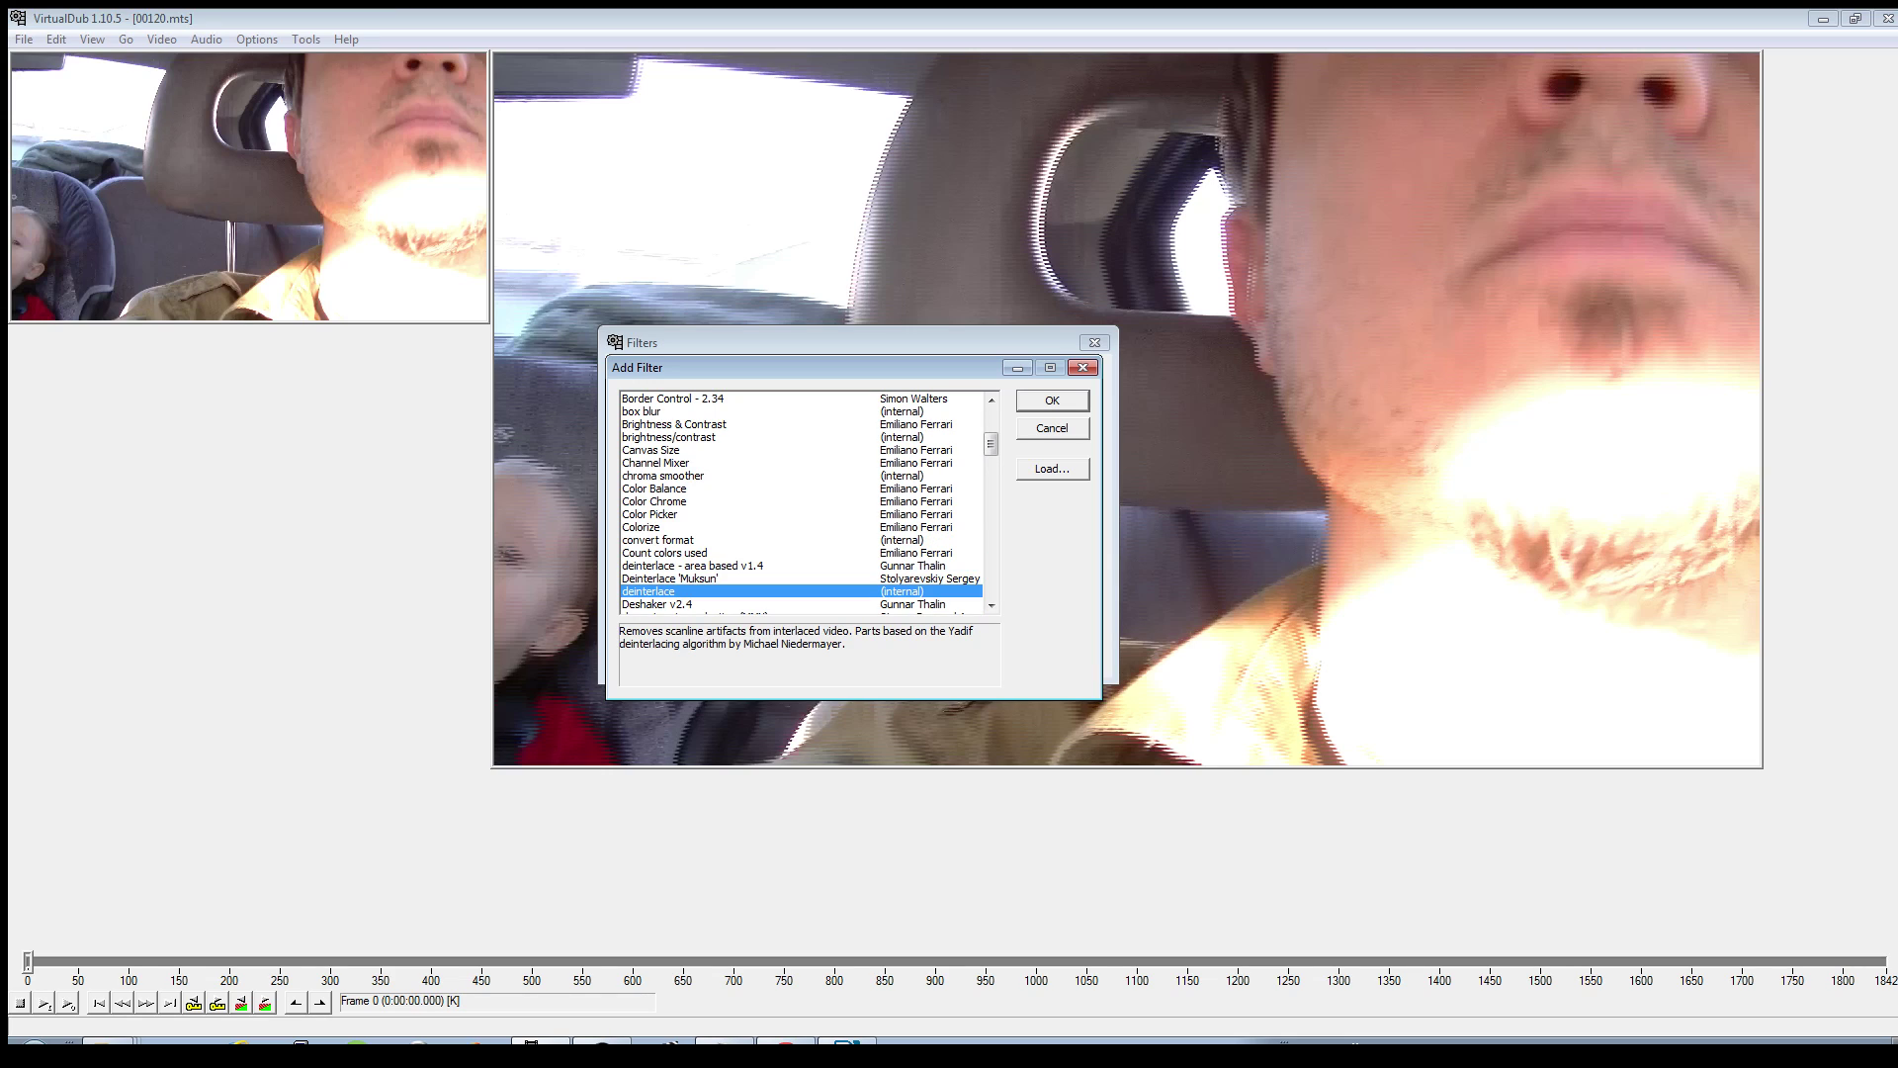
key("Return")
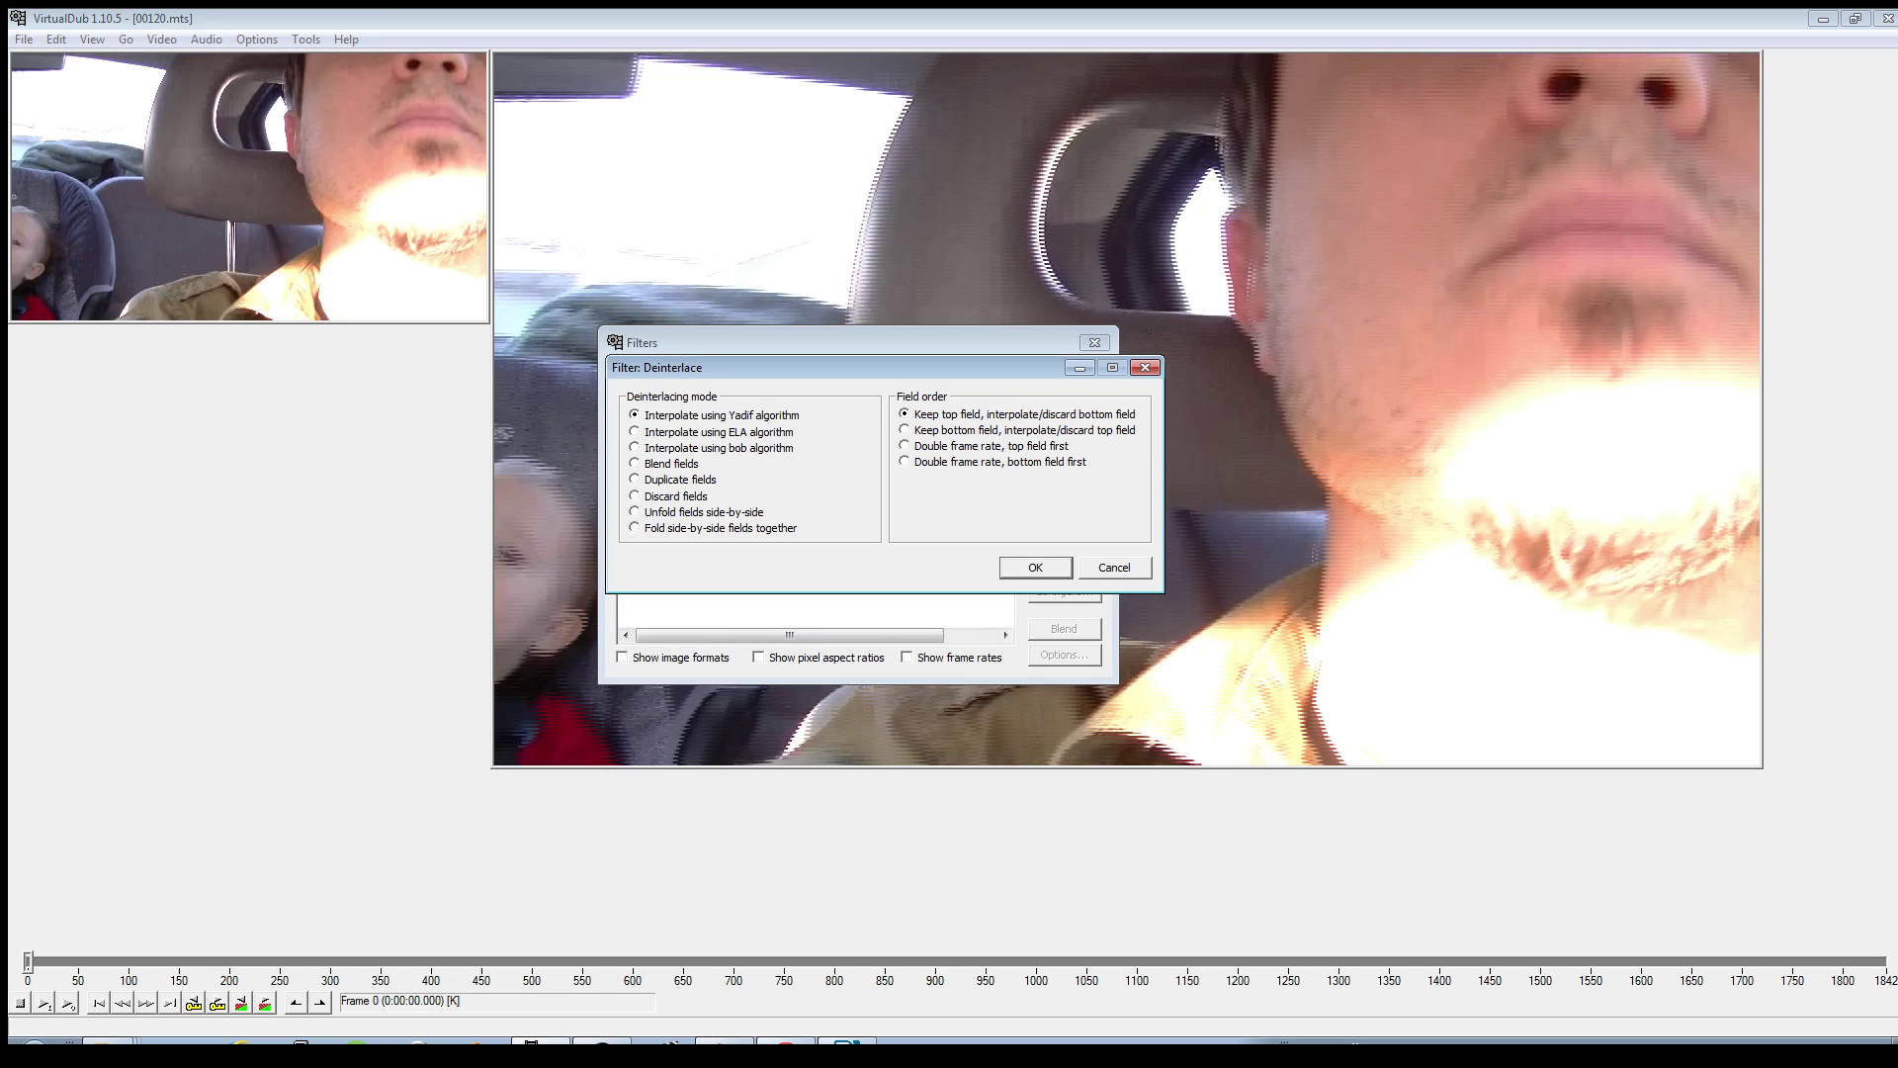
key("Return")
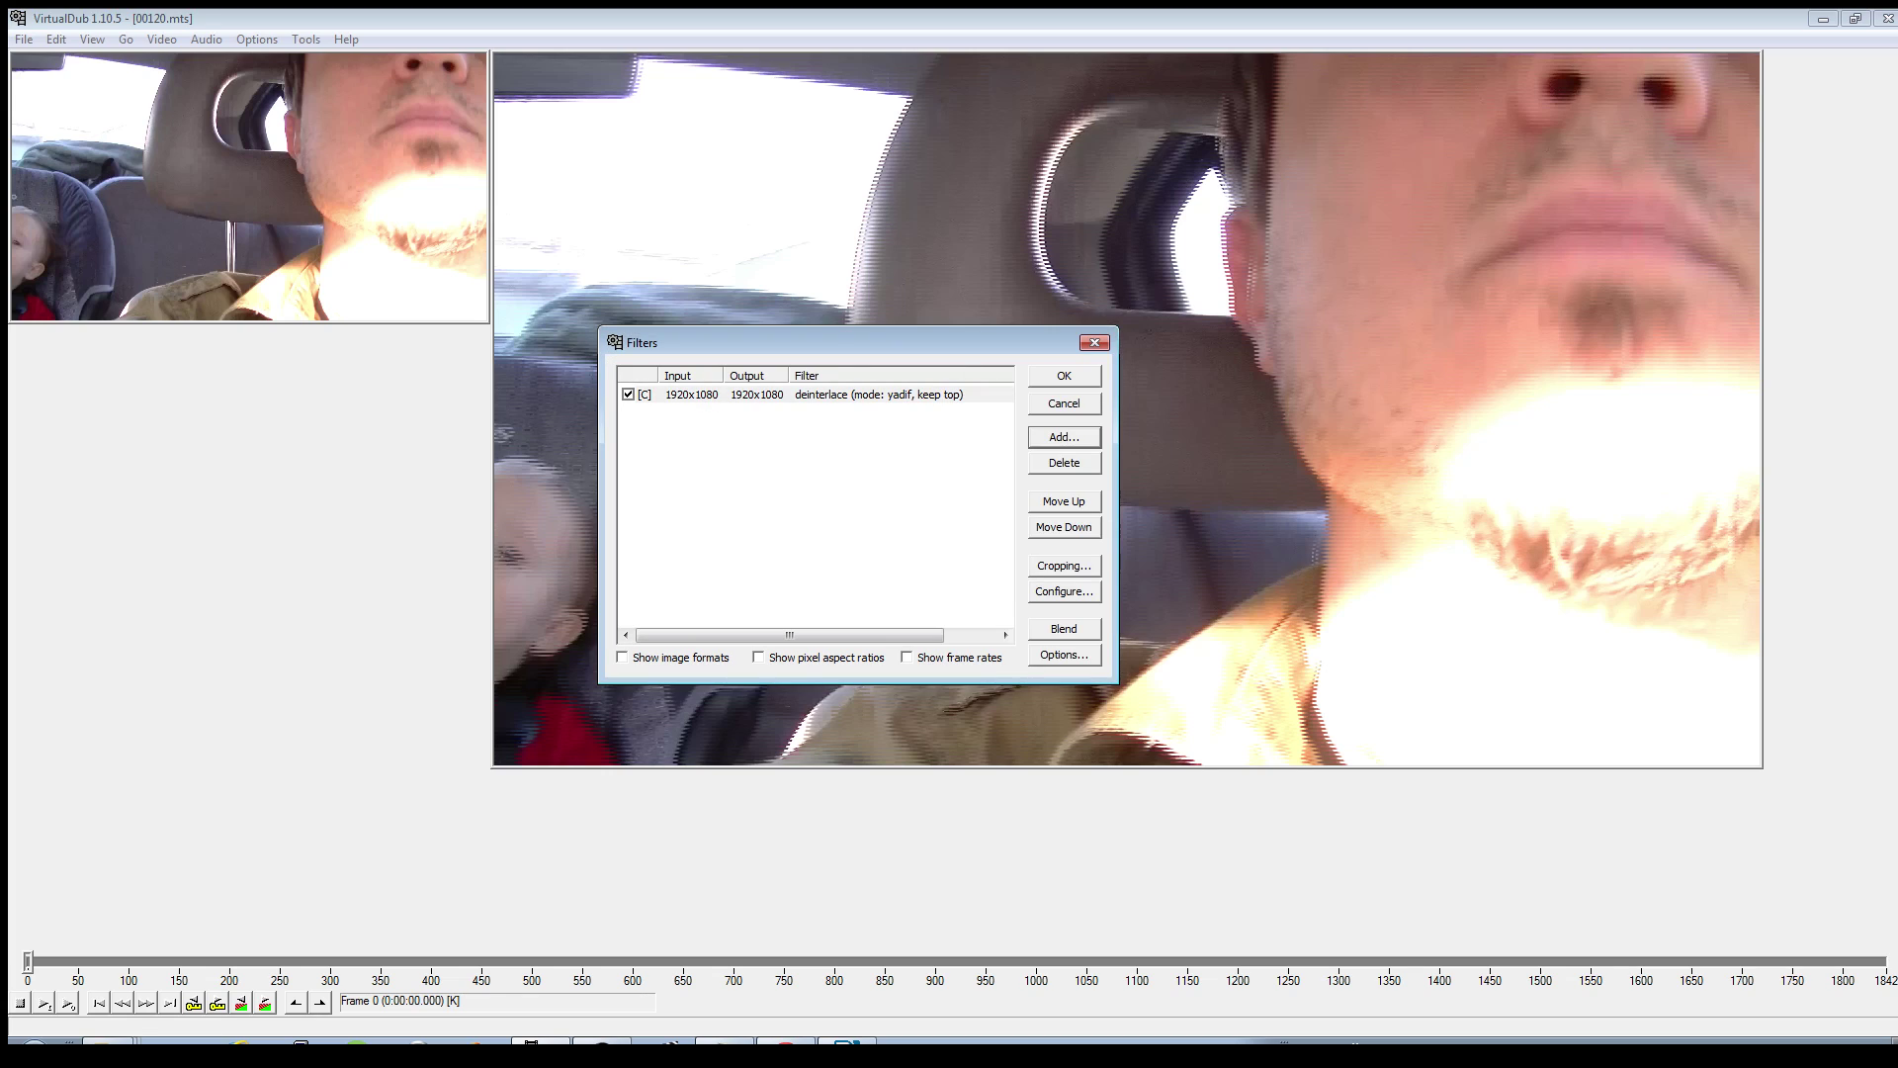
key("Return")
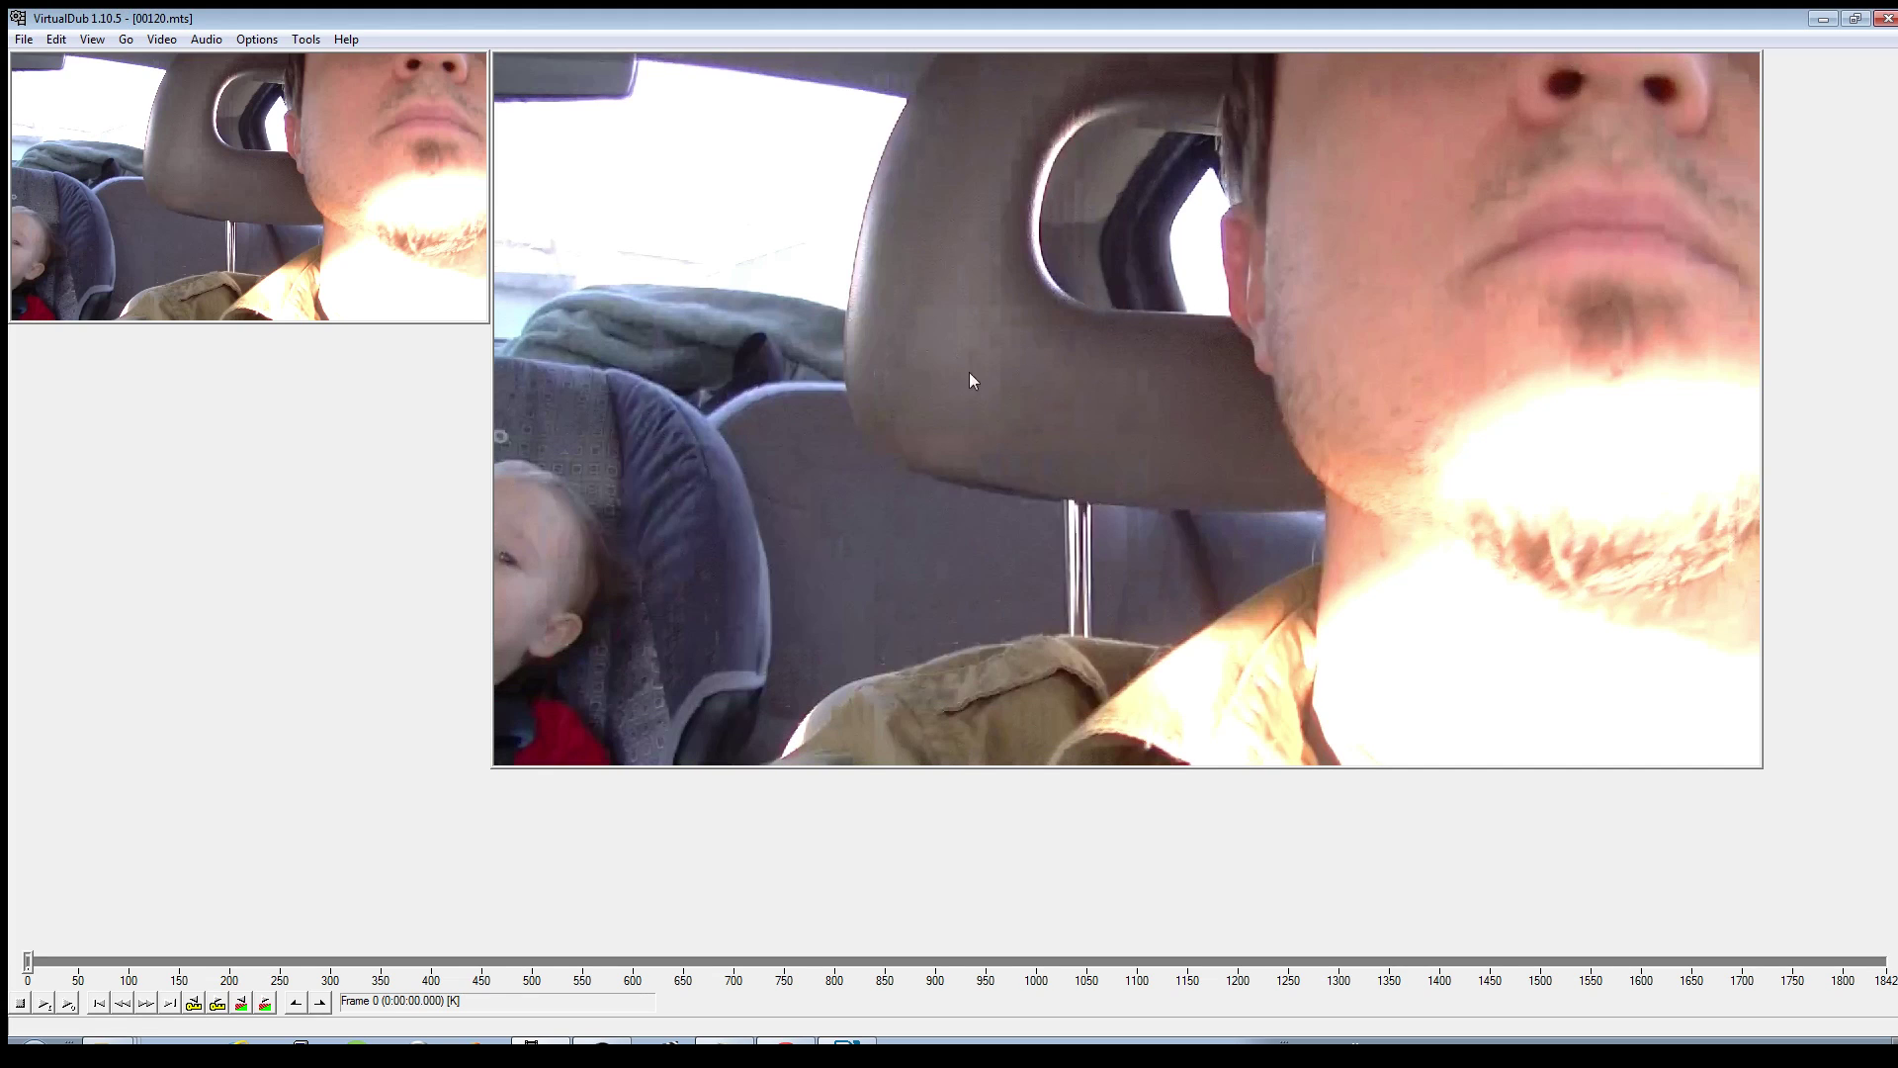
- Browse the available video filters and add PCVideo Image Processor V1.0A after the deinterlace filter
left_click(162, 39)
left_click(176, 59)
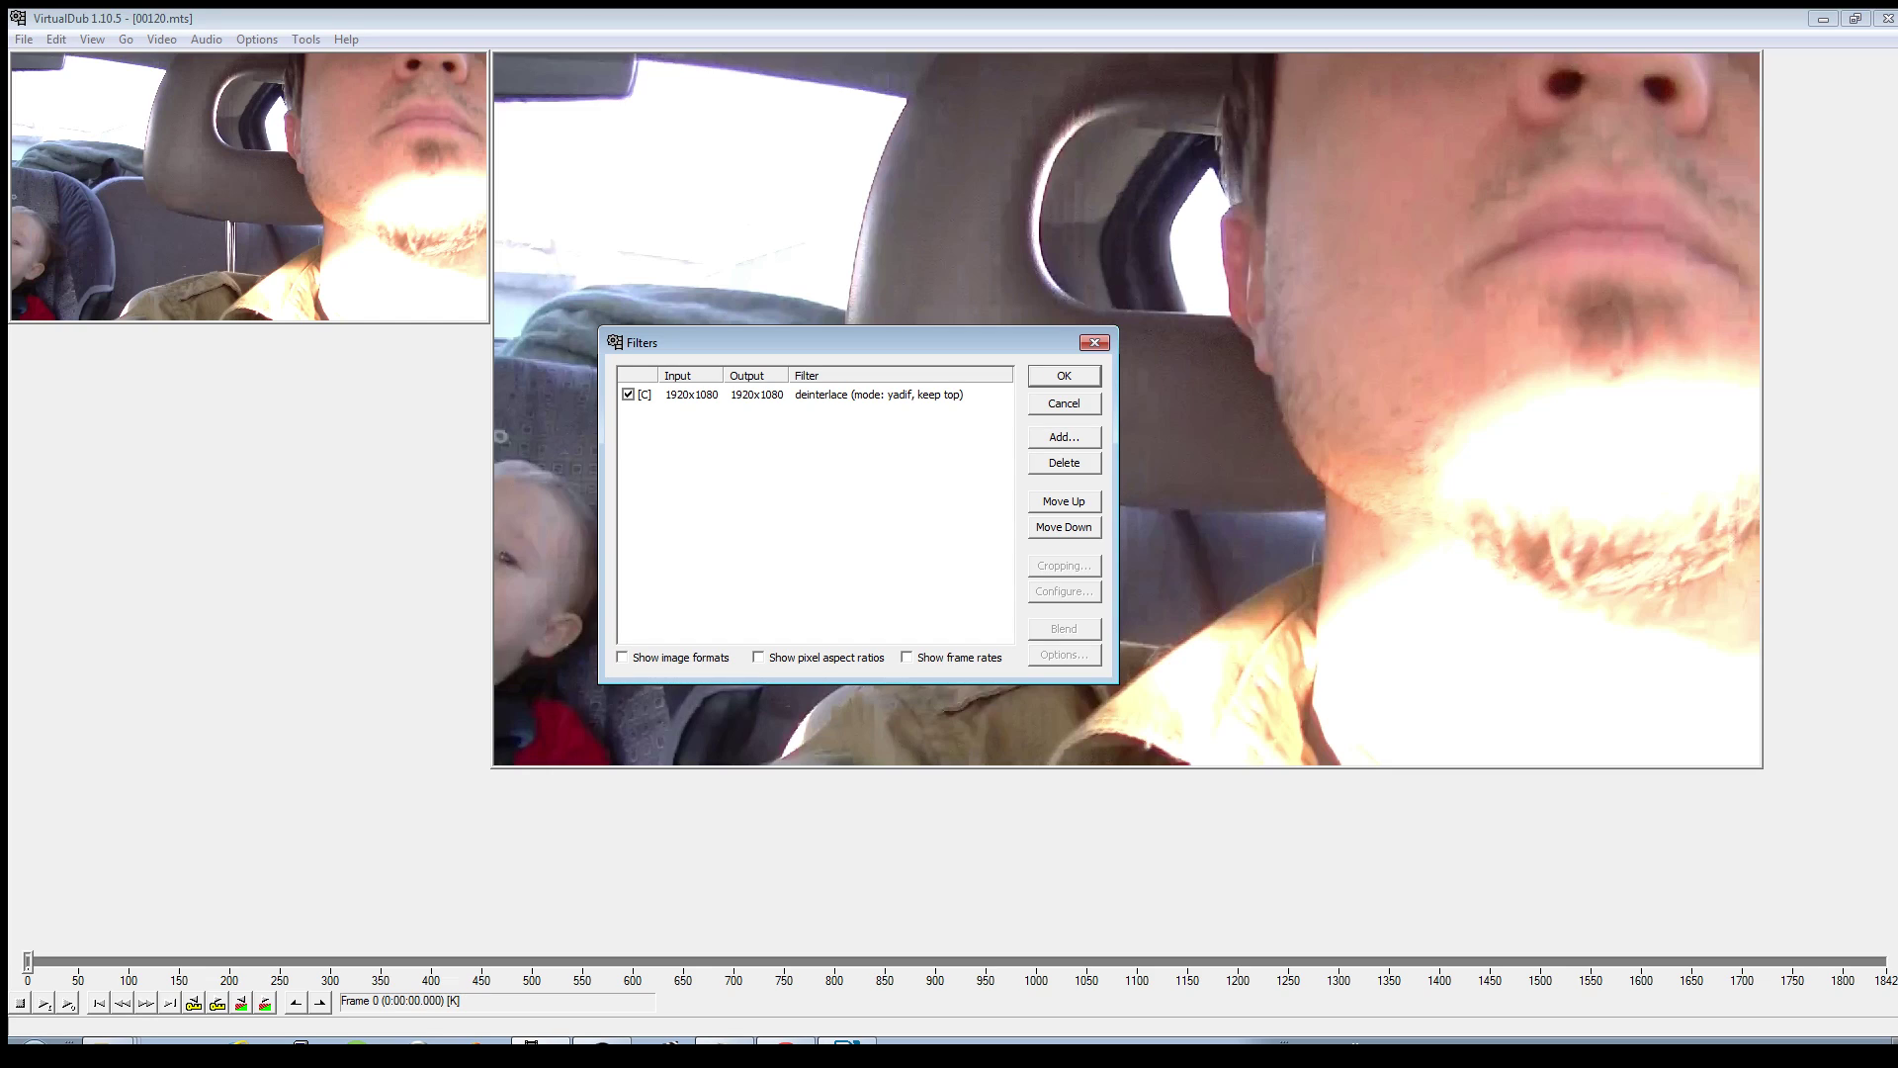
left_click(1065, 437)
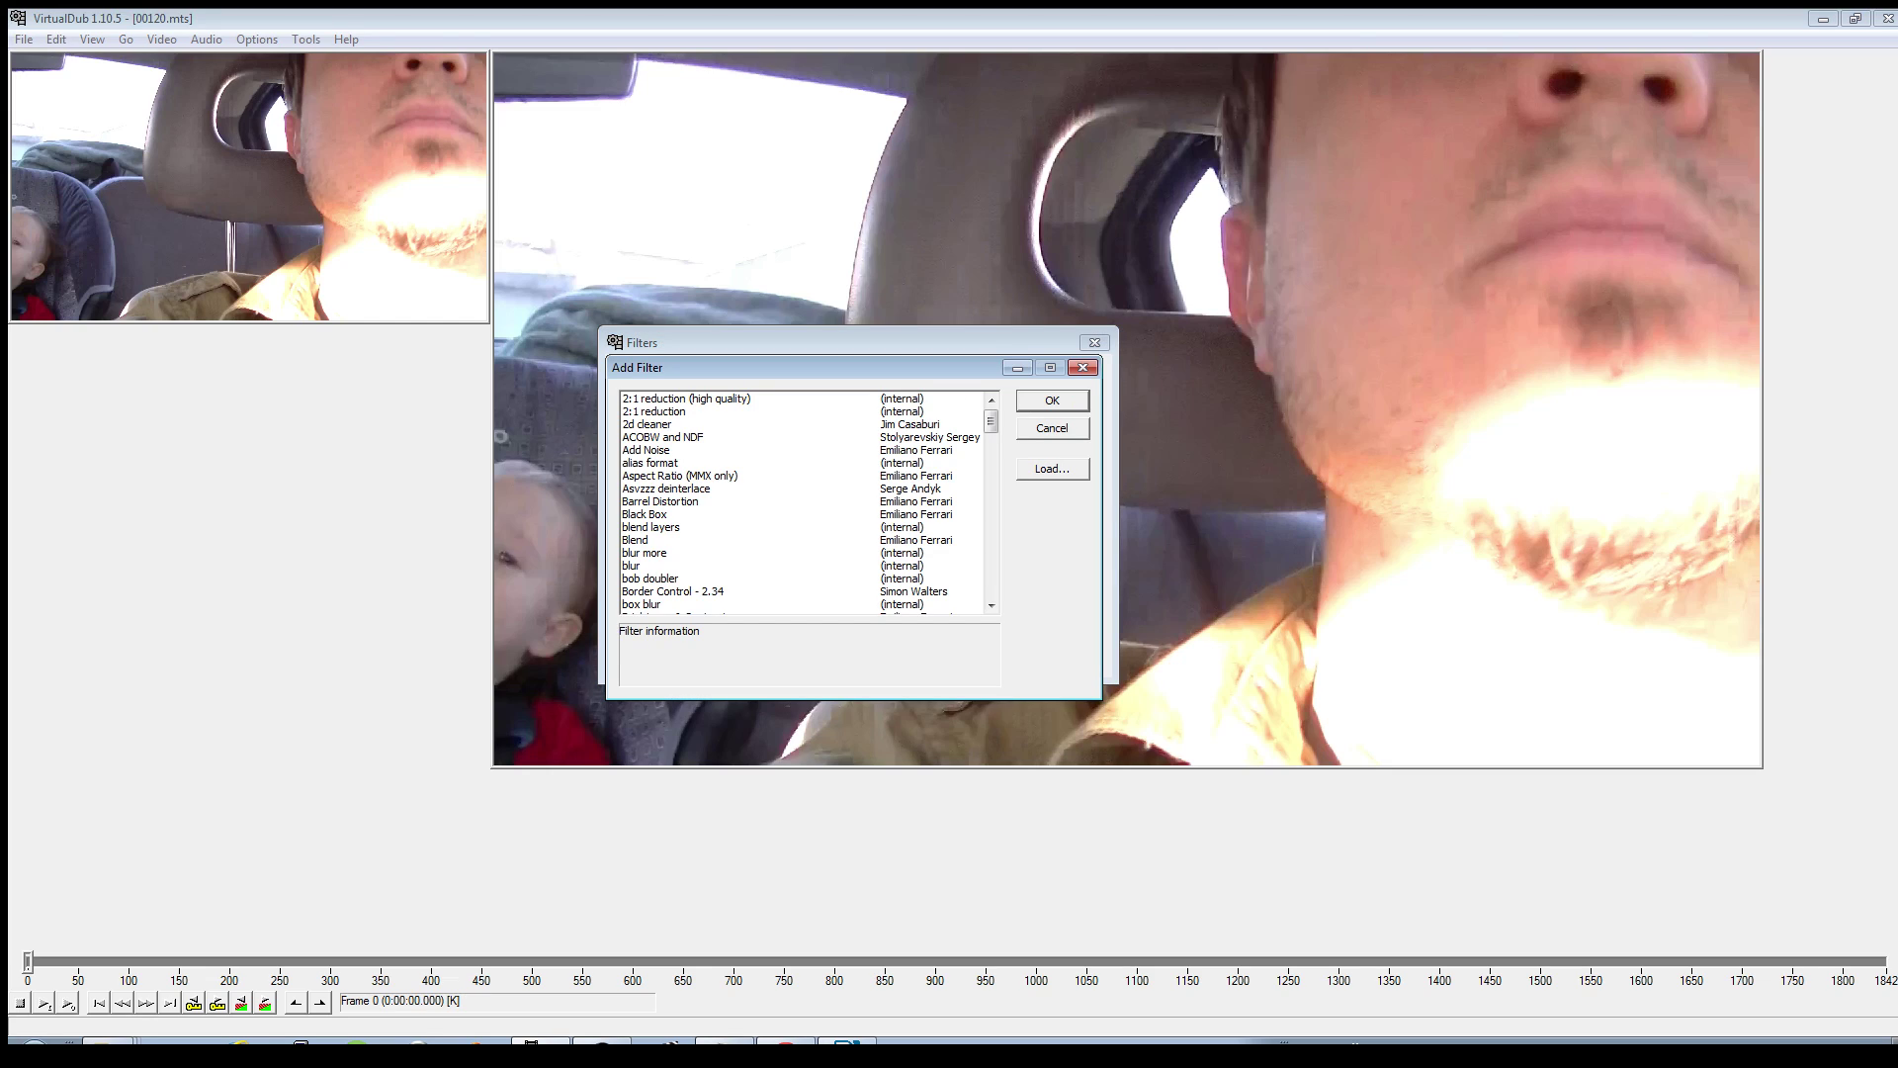
left_click_drag(831, 367, 1158, 375)
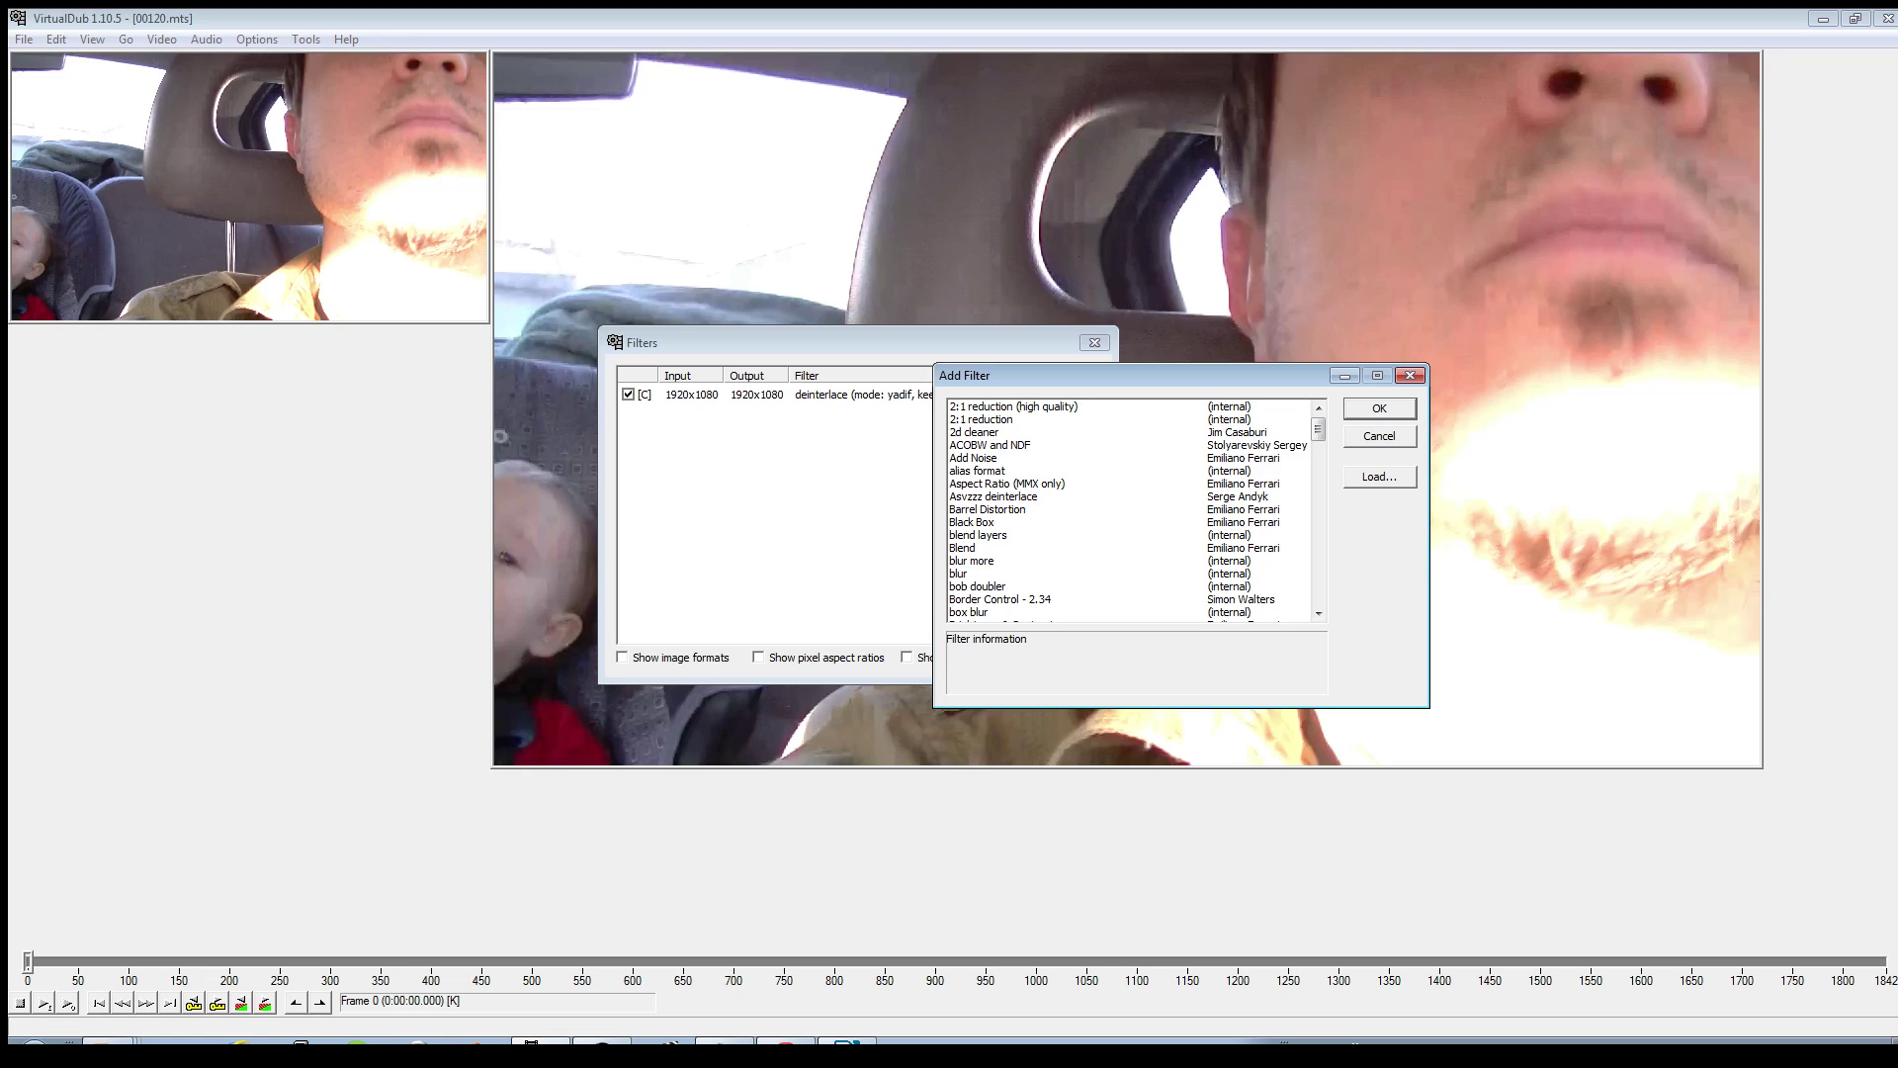
left_click(1078, 535)
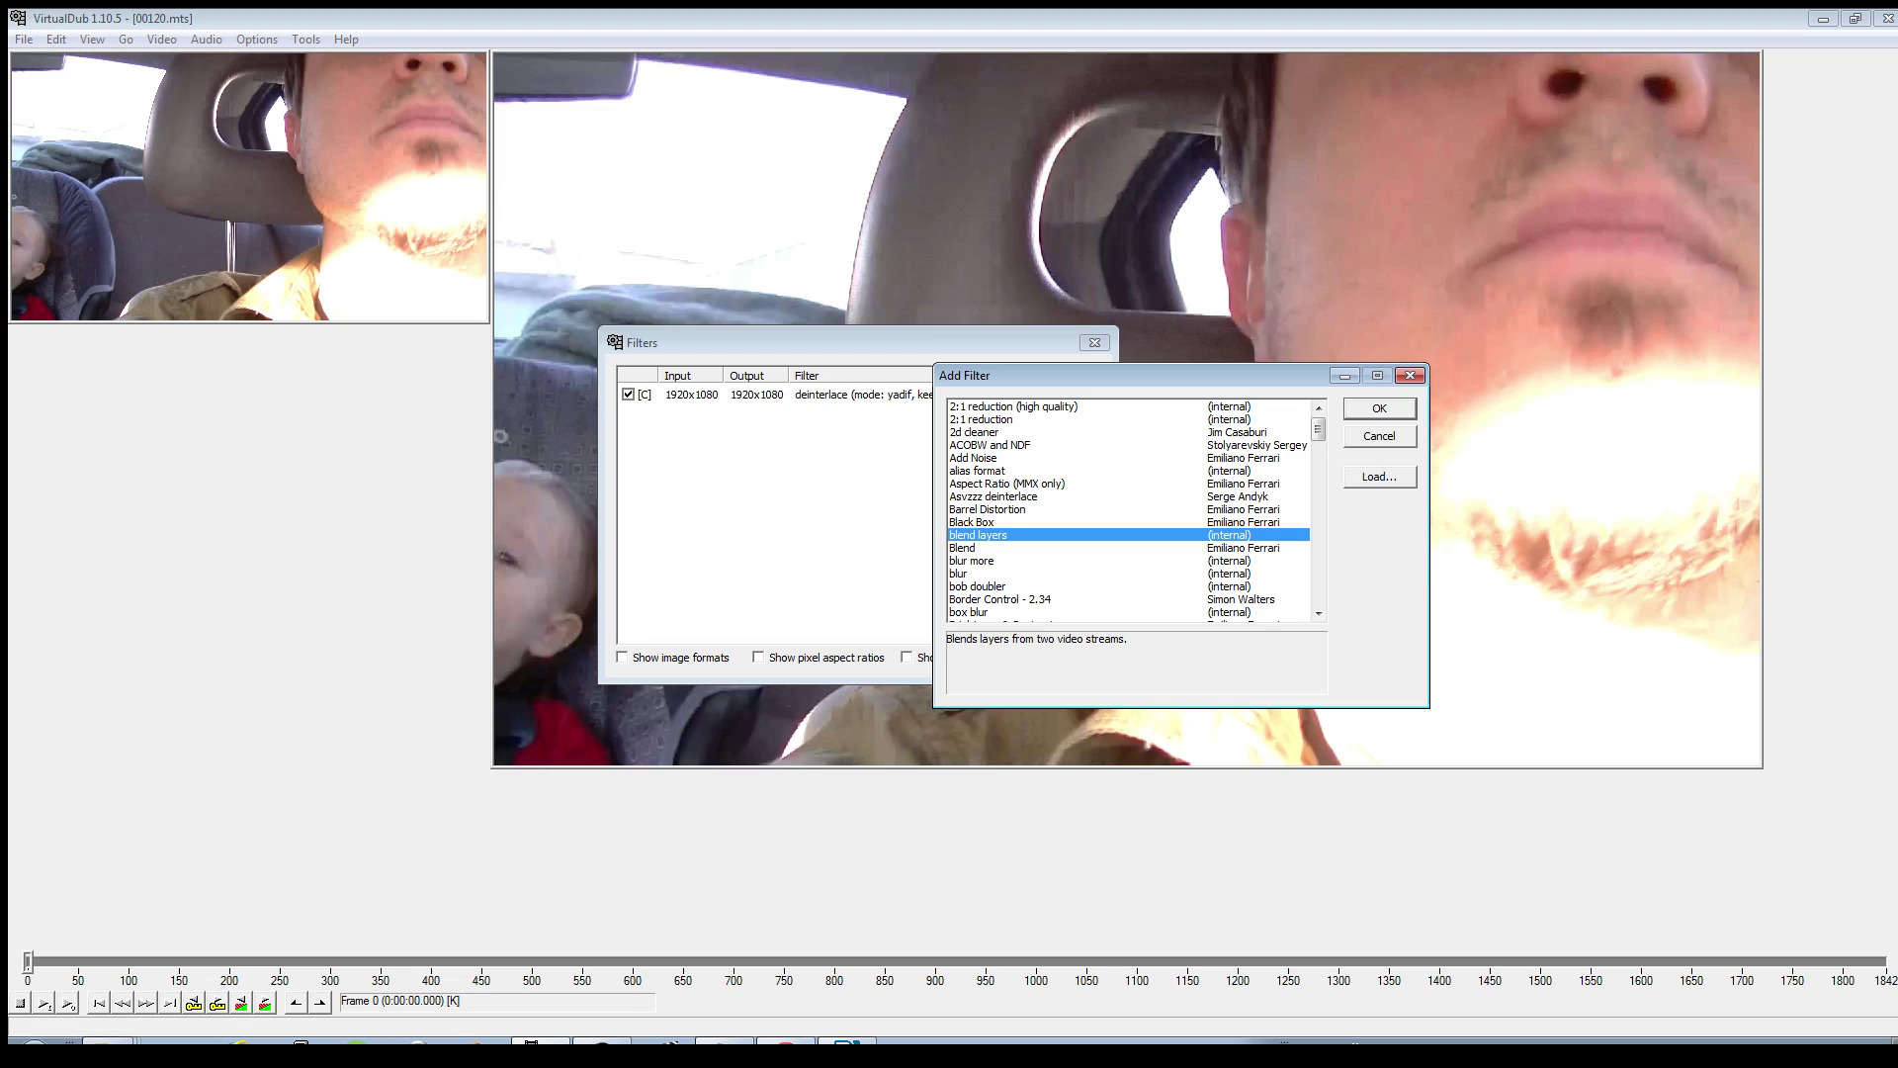
left_click(1077, 586)
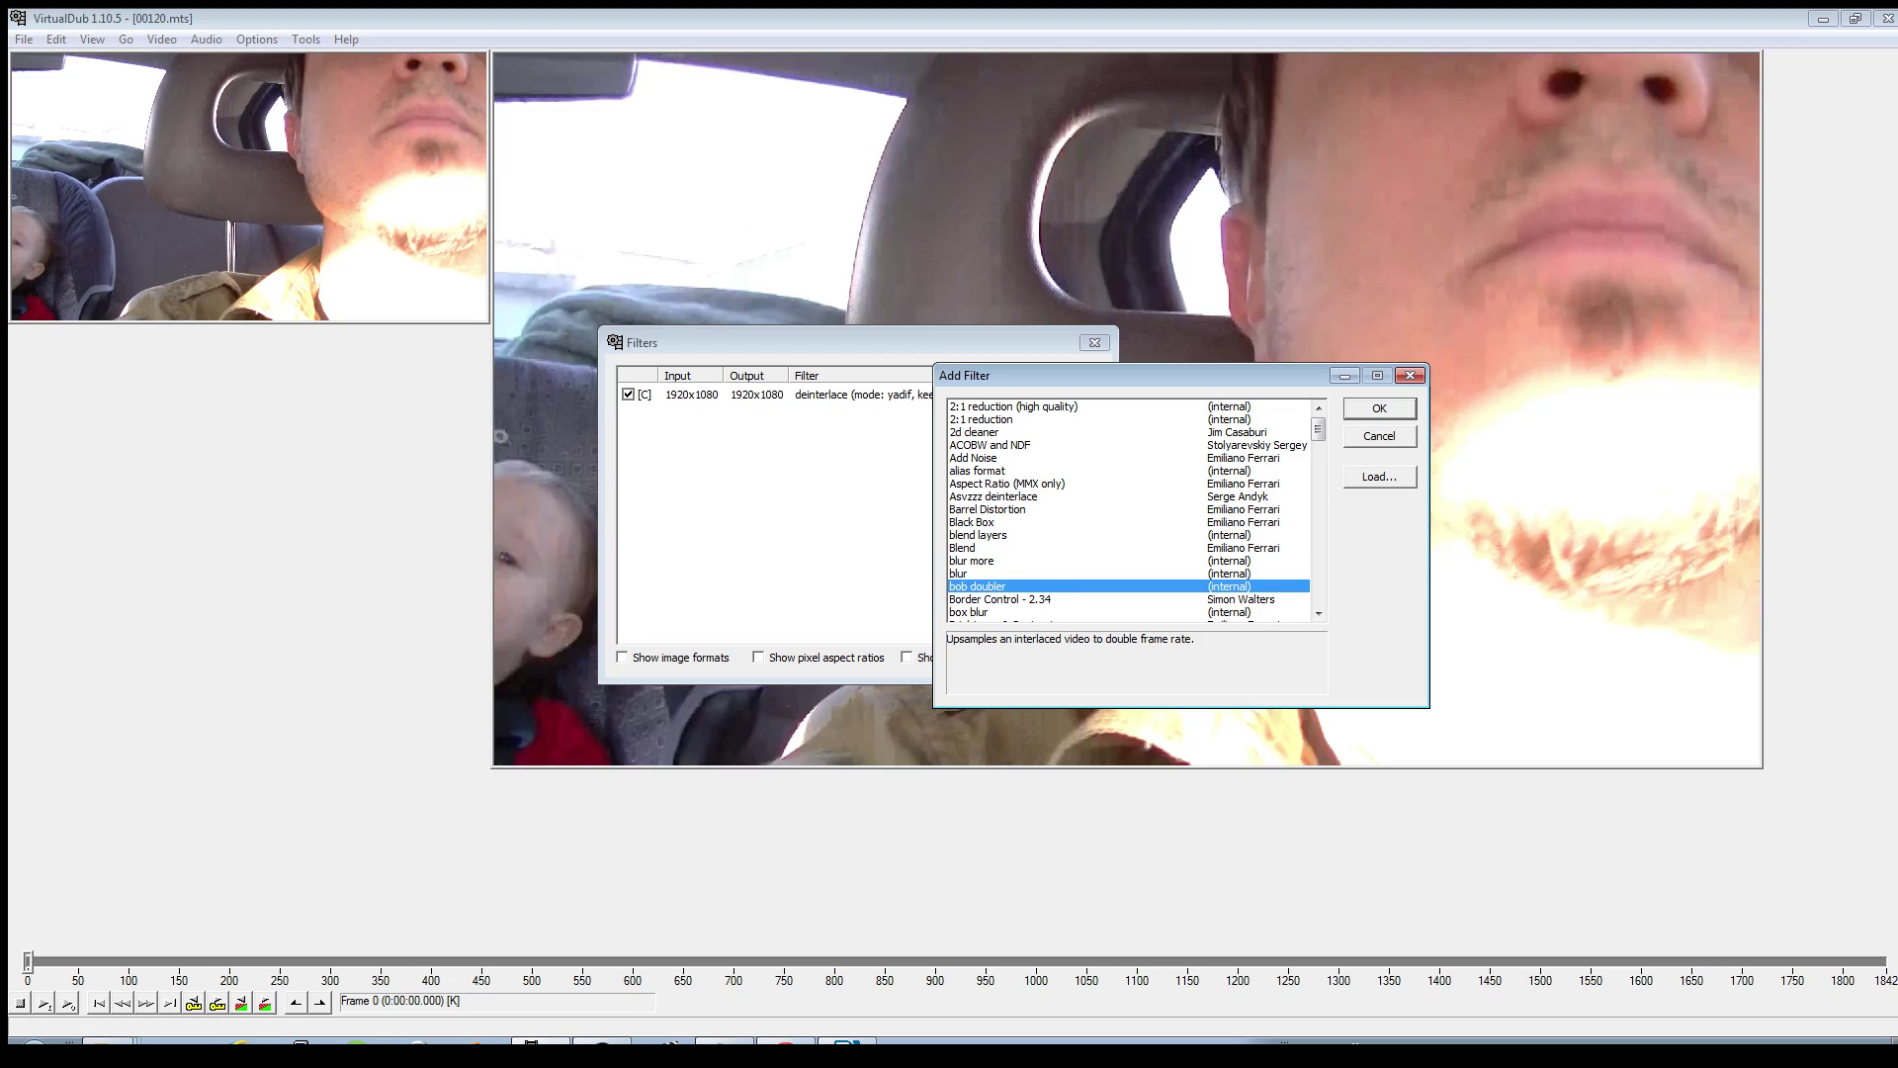
scroll(1128, 510, "down", 13)
scroll(1127, 509, "down", 10)
scroll(1127, 509, "down", 5)
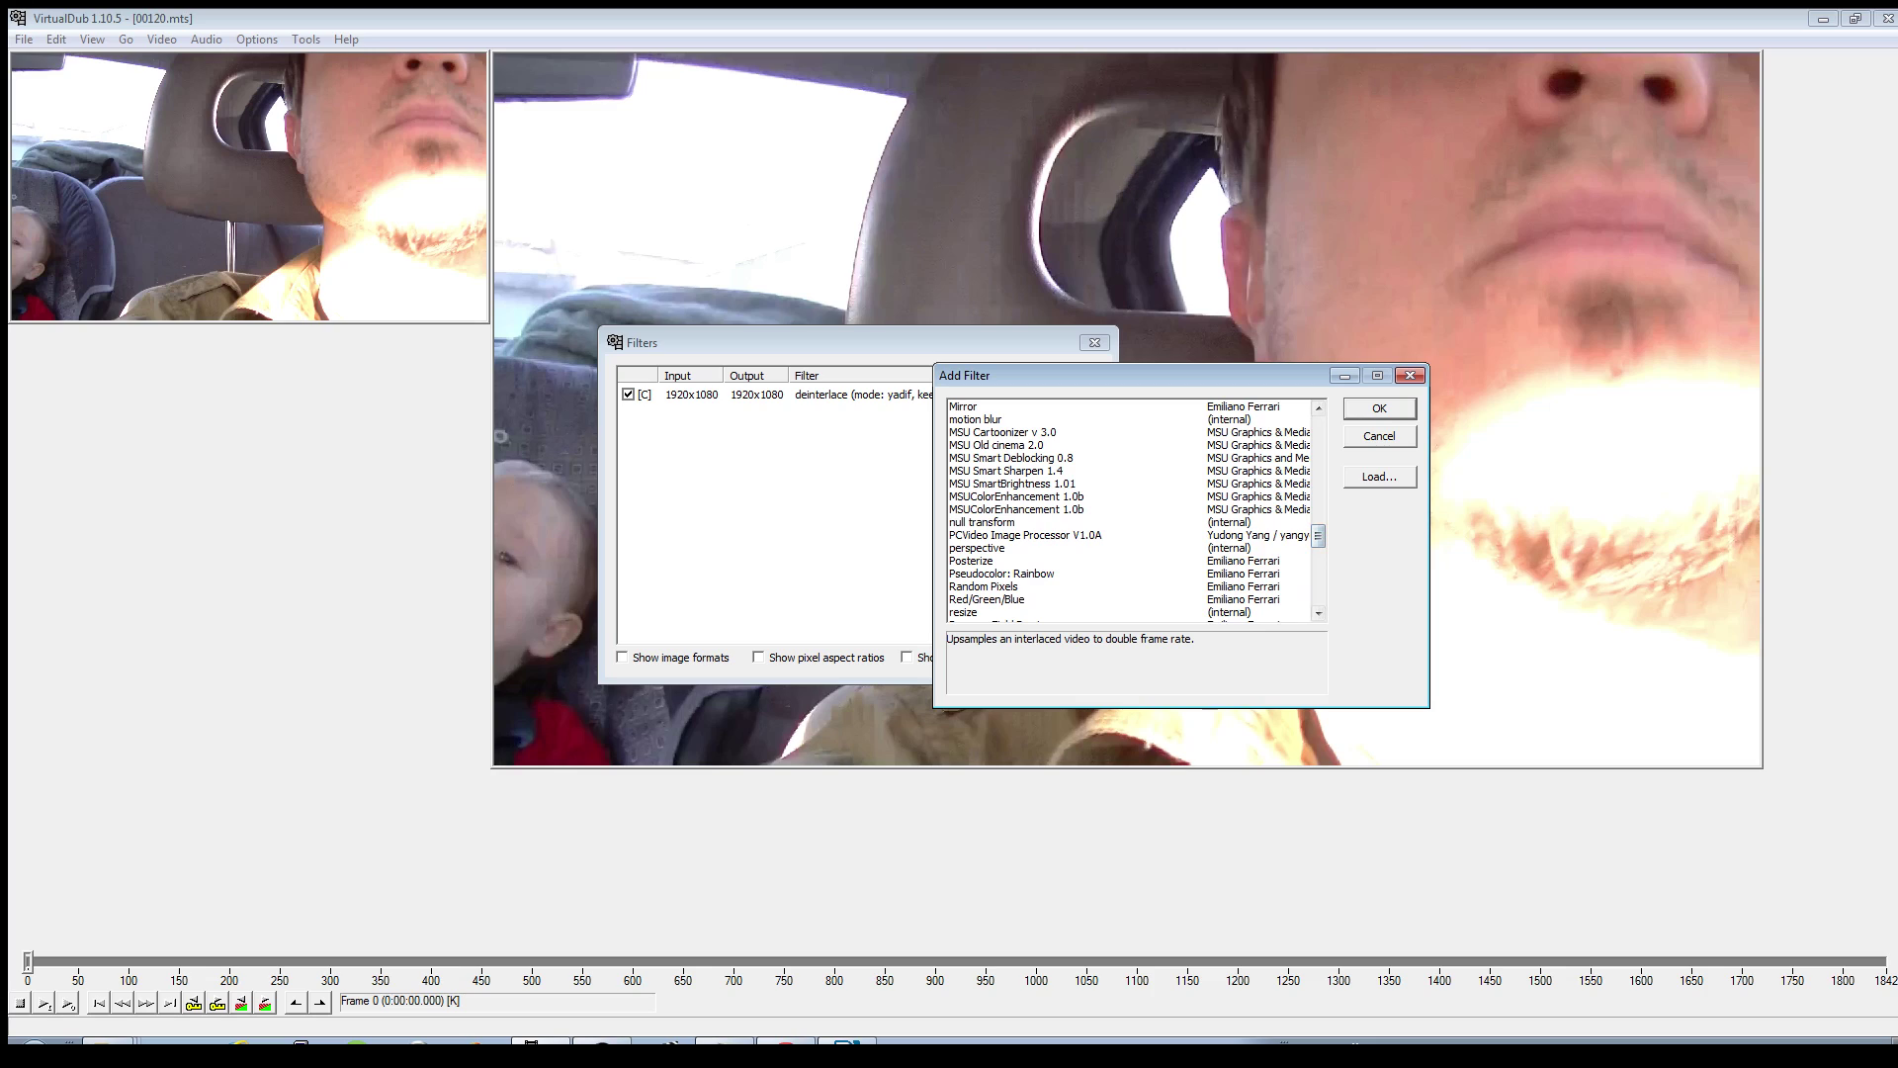
left_click(1025, 535)
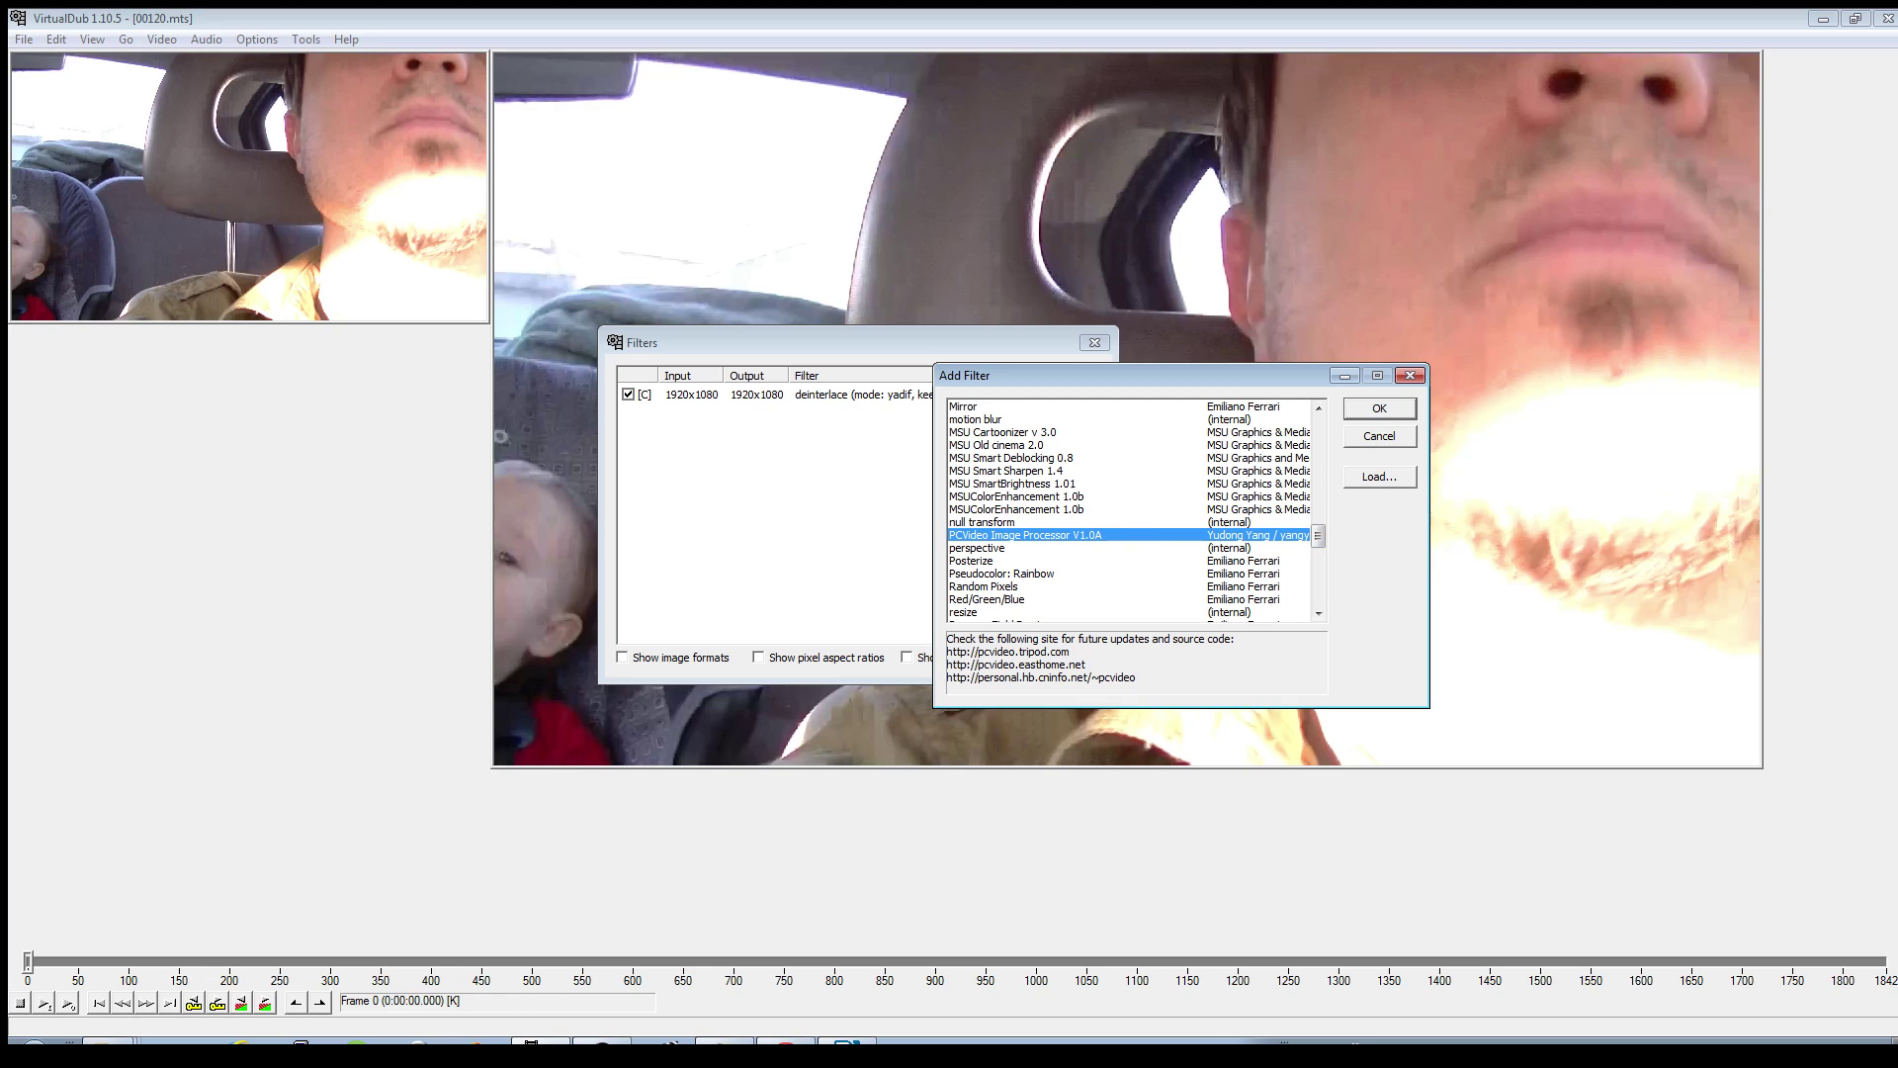
key("Return")
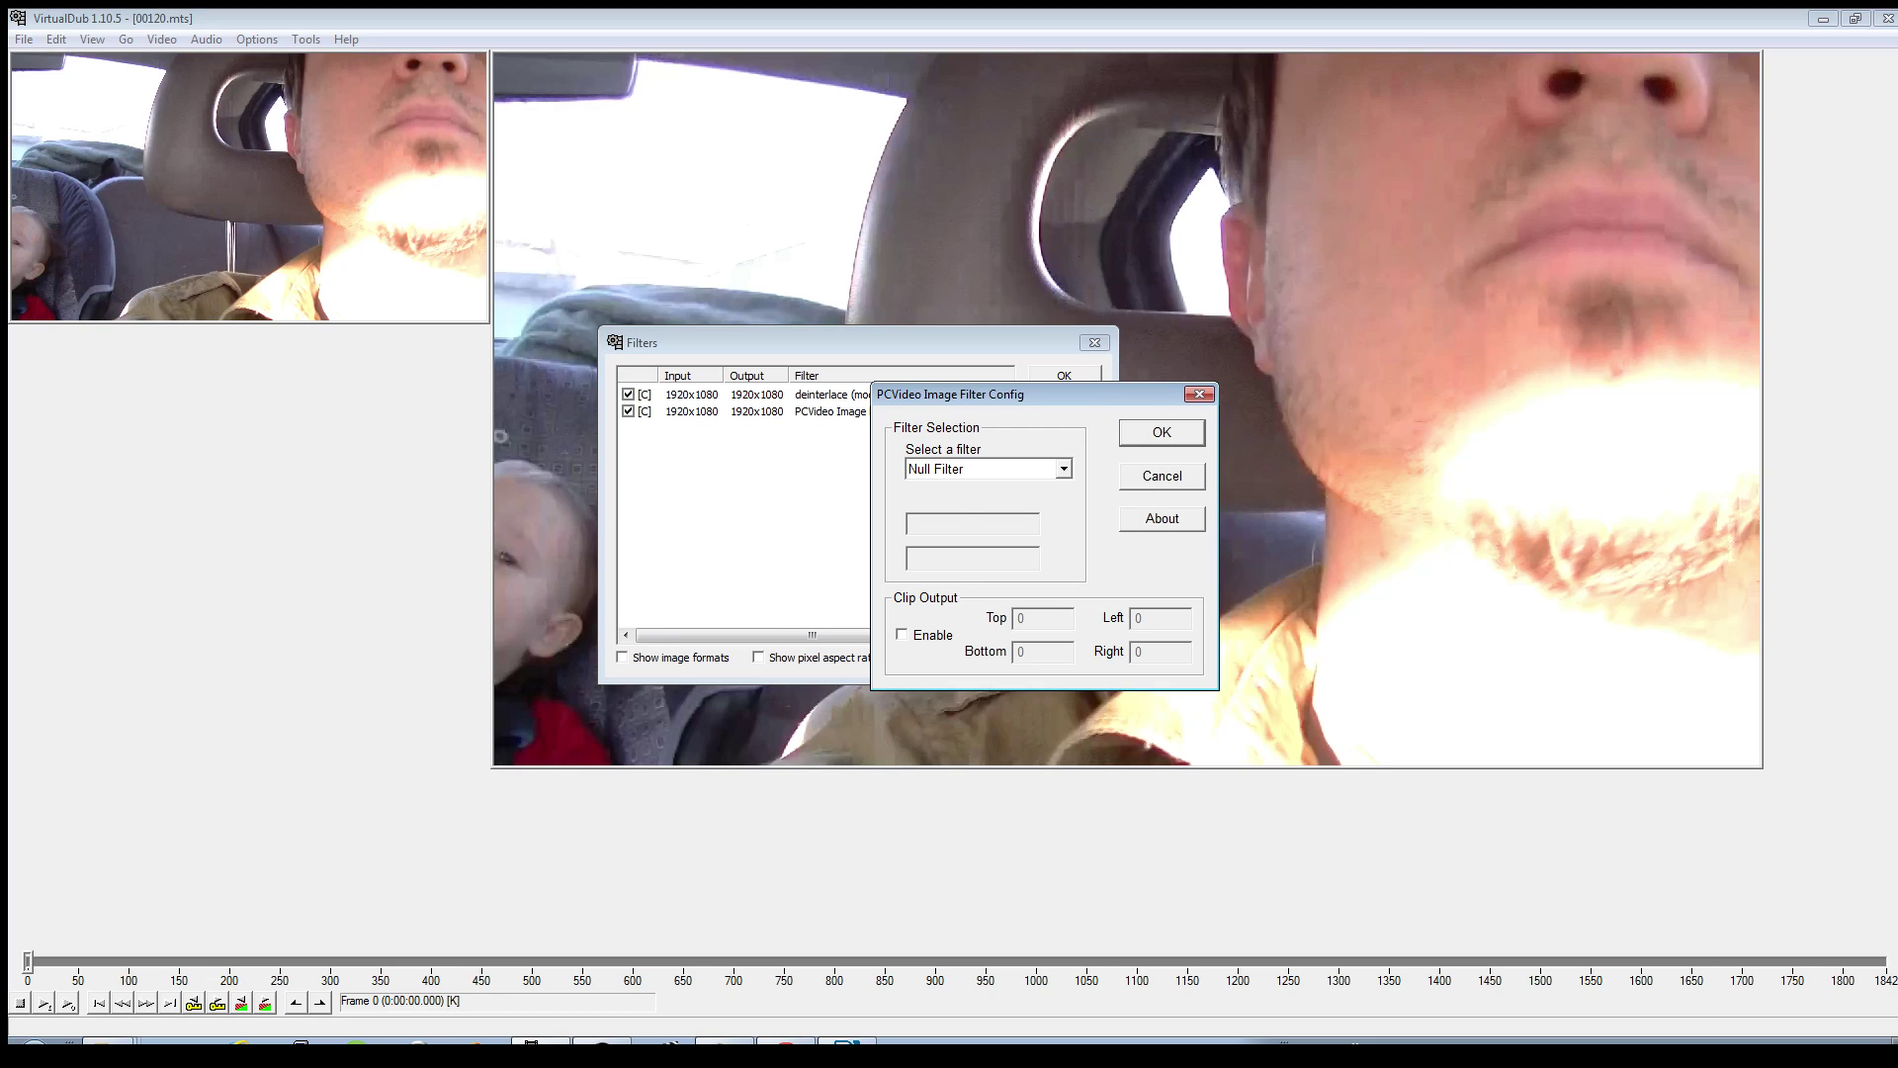
- Apply the image processor with its Find Edge filter and advance the preview two frames
left_click(1064, 469)
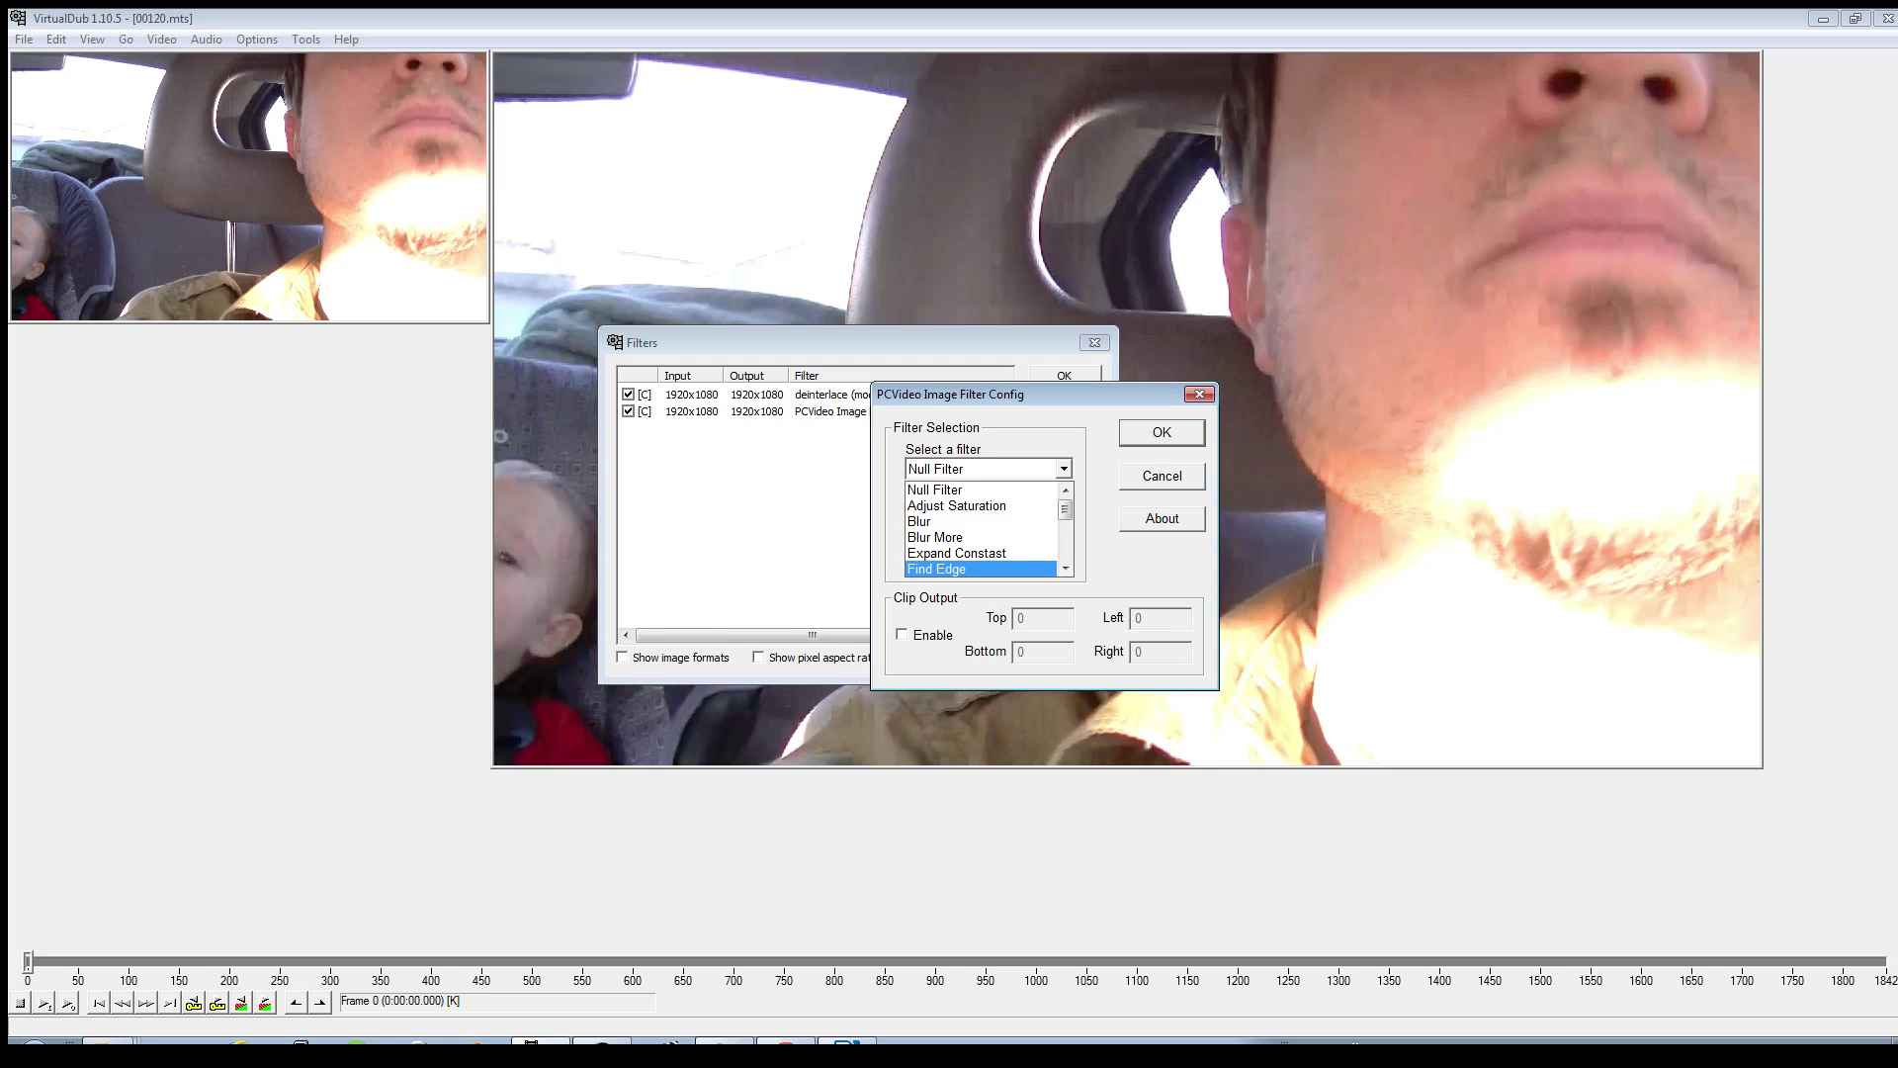
key("Return")
key("Return")
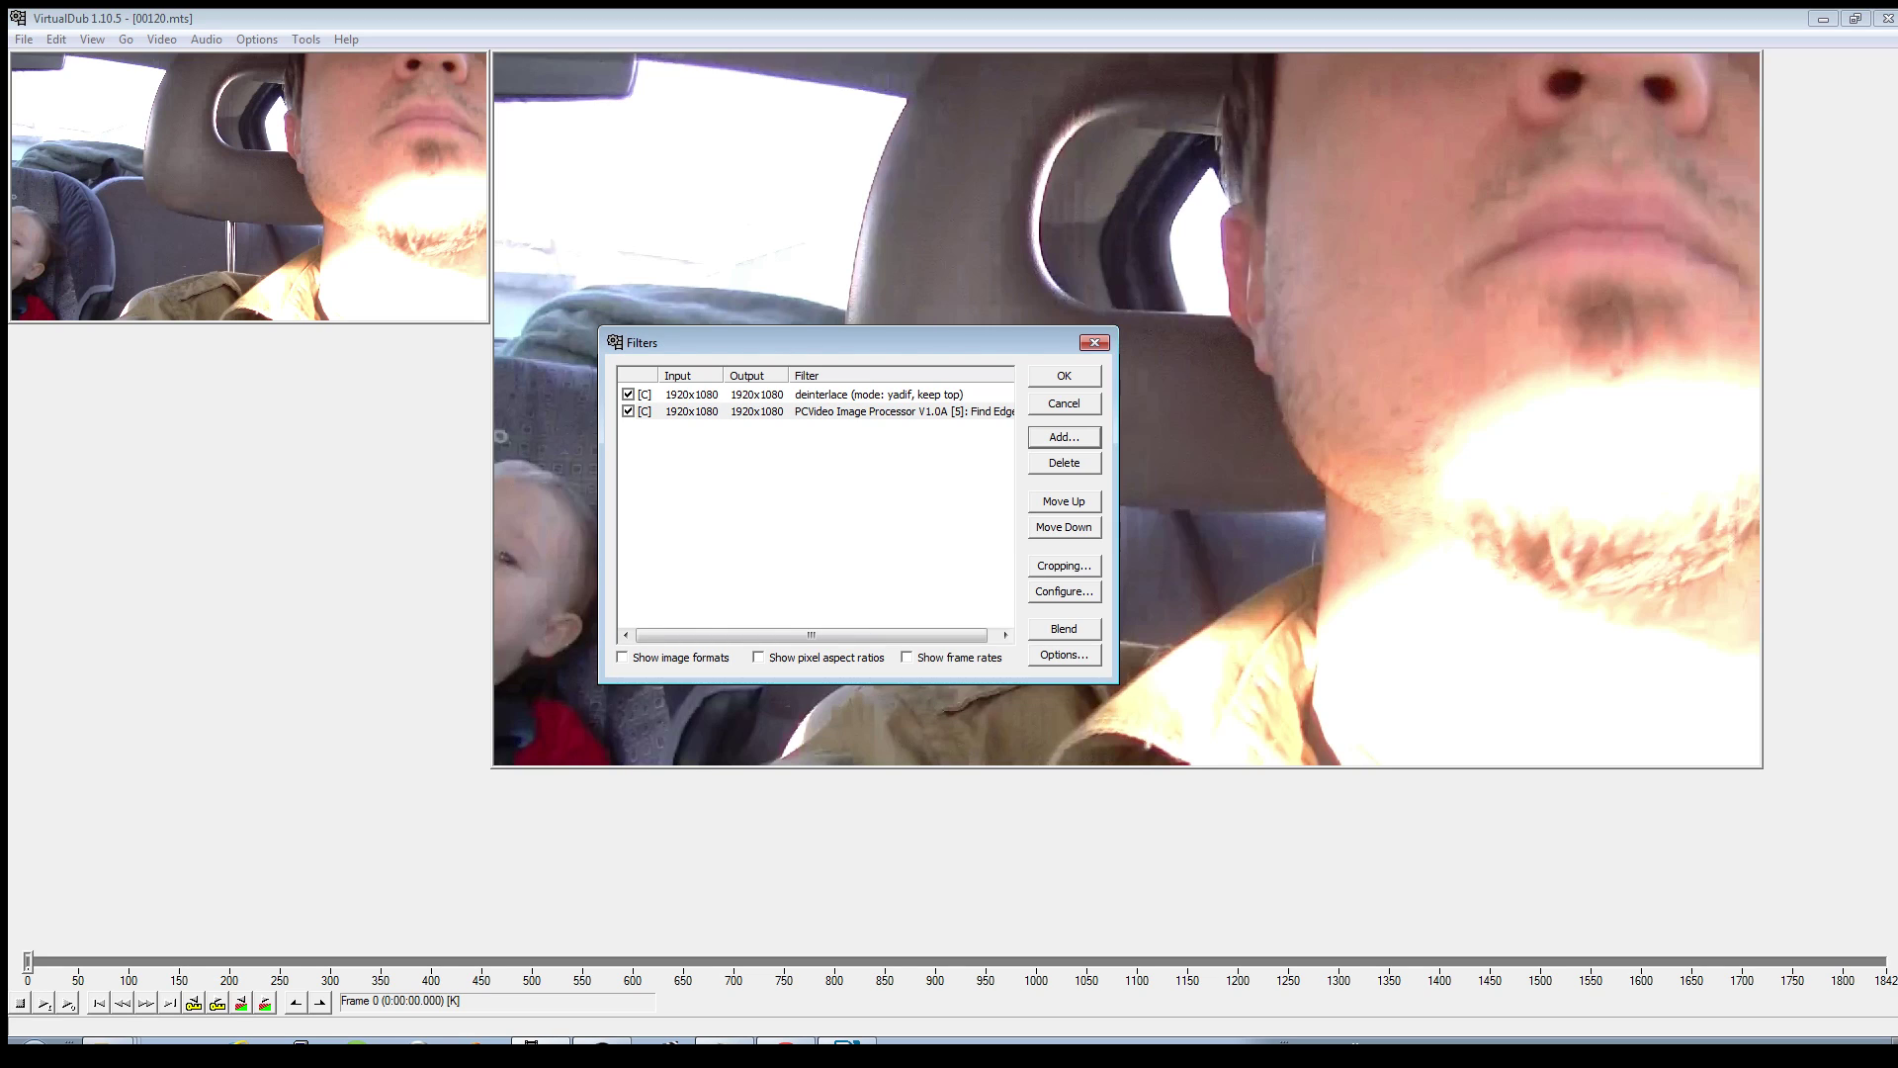
key("Return")
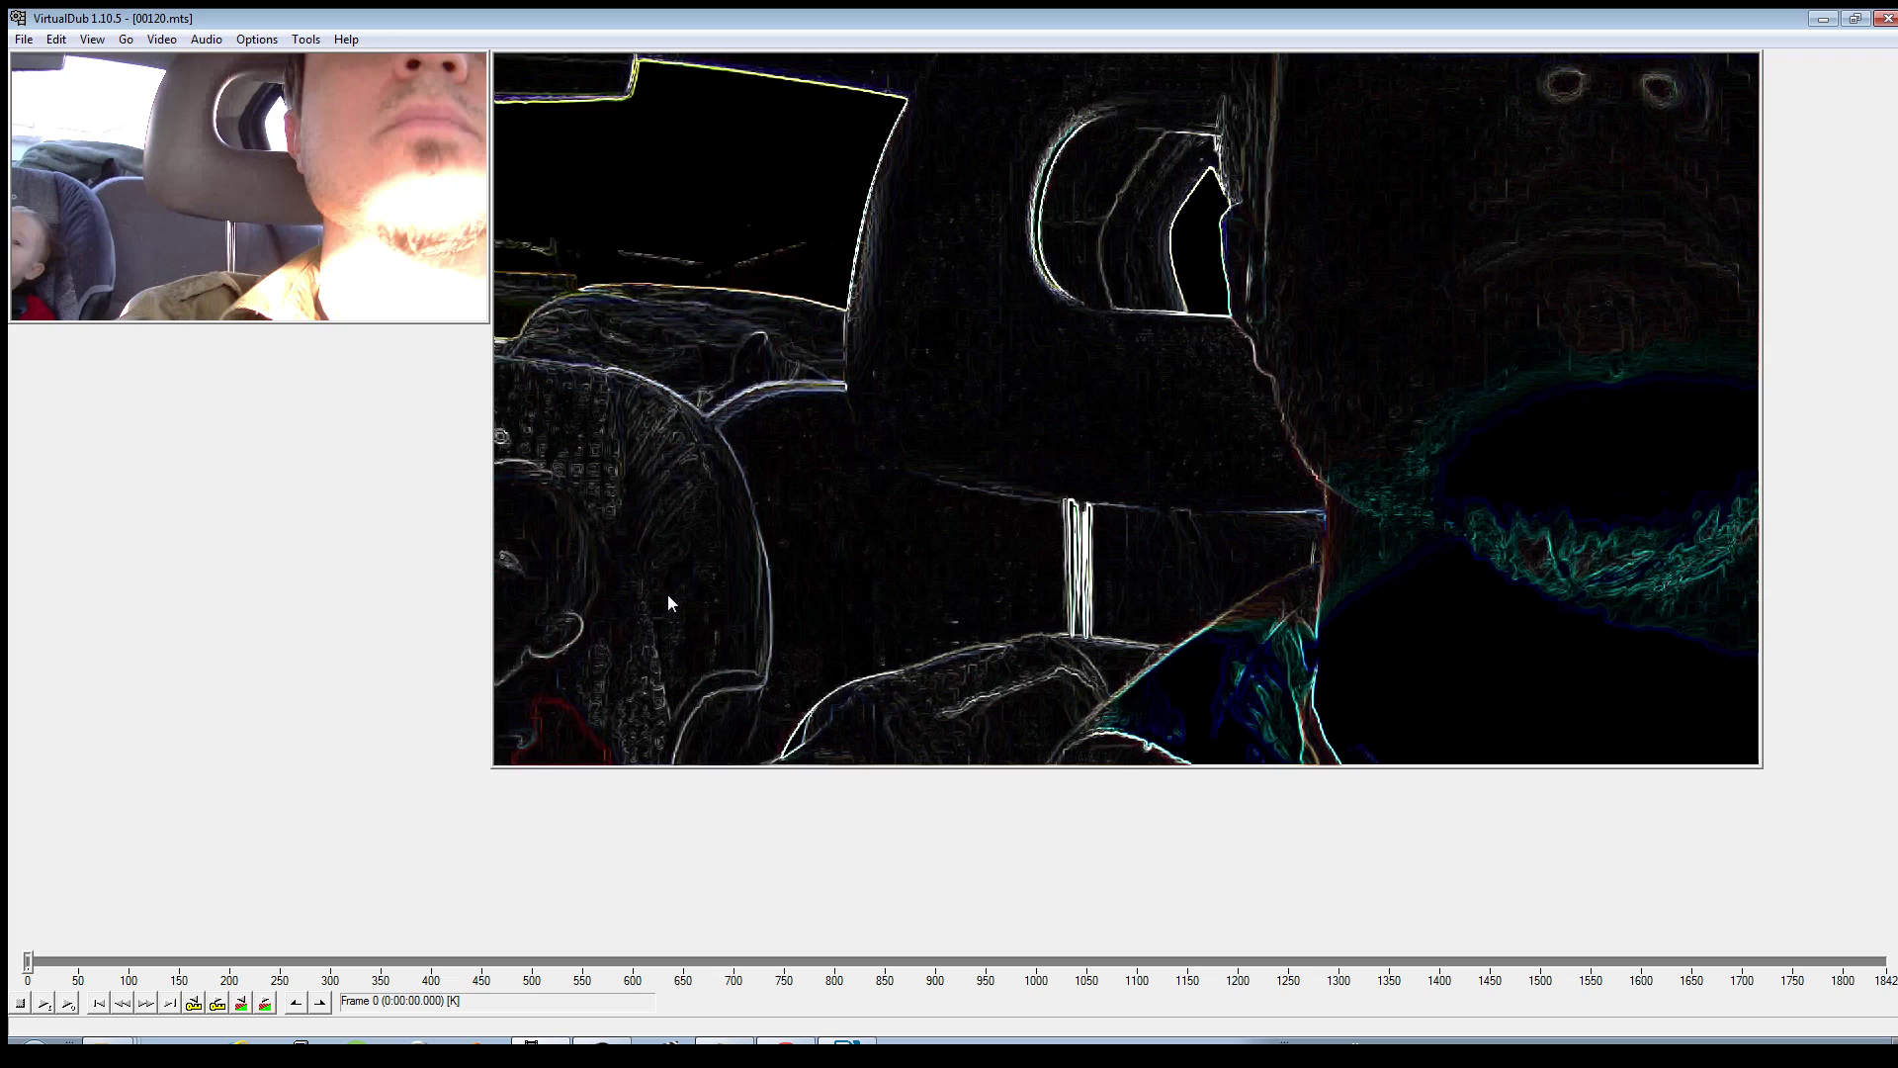
key("Right")
key("Right")
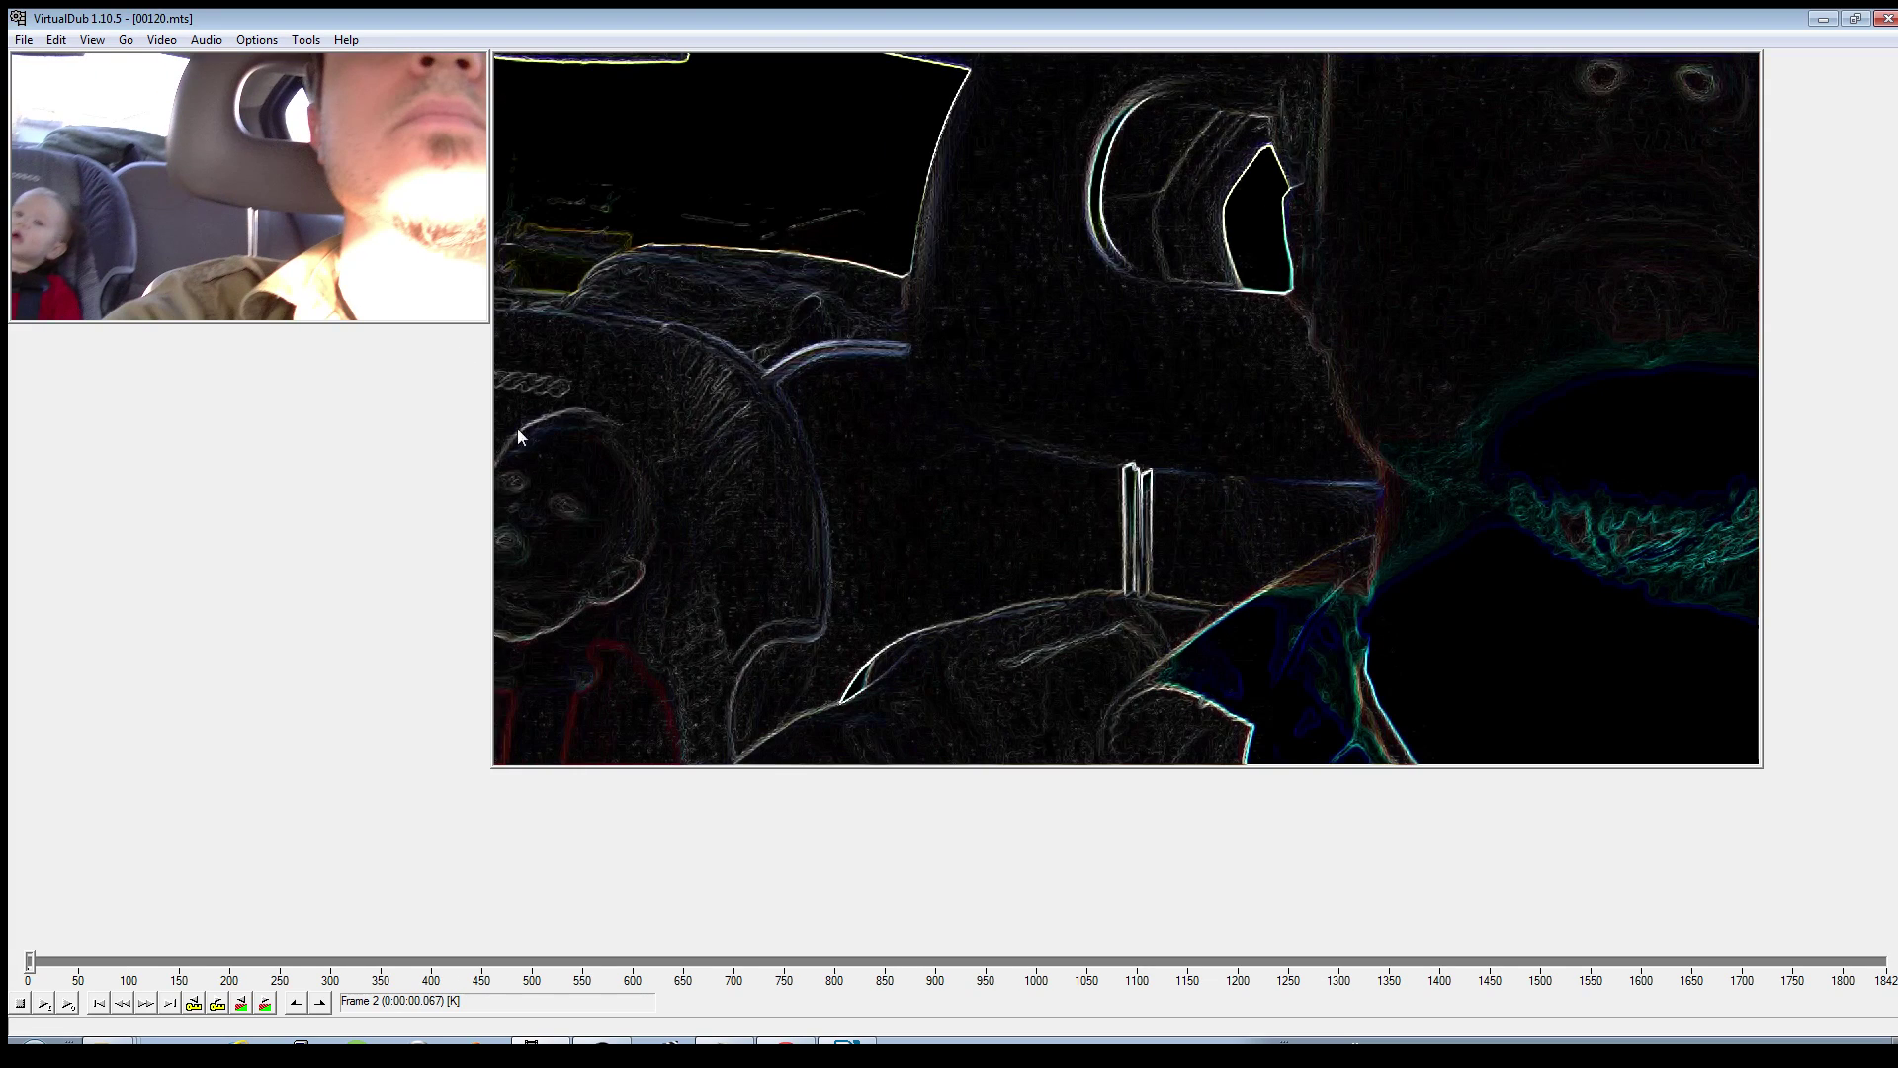
- Add the internal invert filter after PCVideo Image Processor V1.0A and apply the filter chain to the video
left_click(161, 40)
left_click(163, 59)
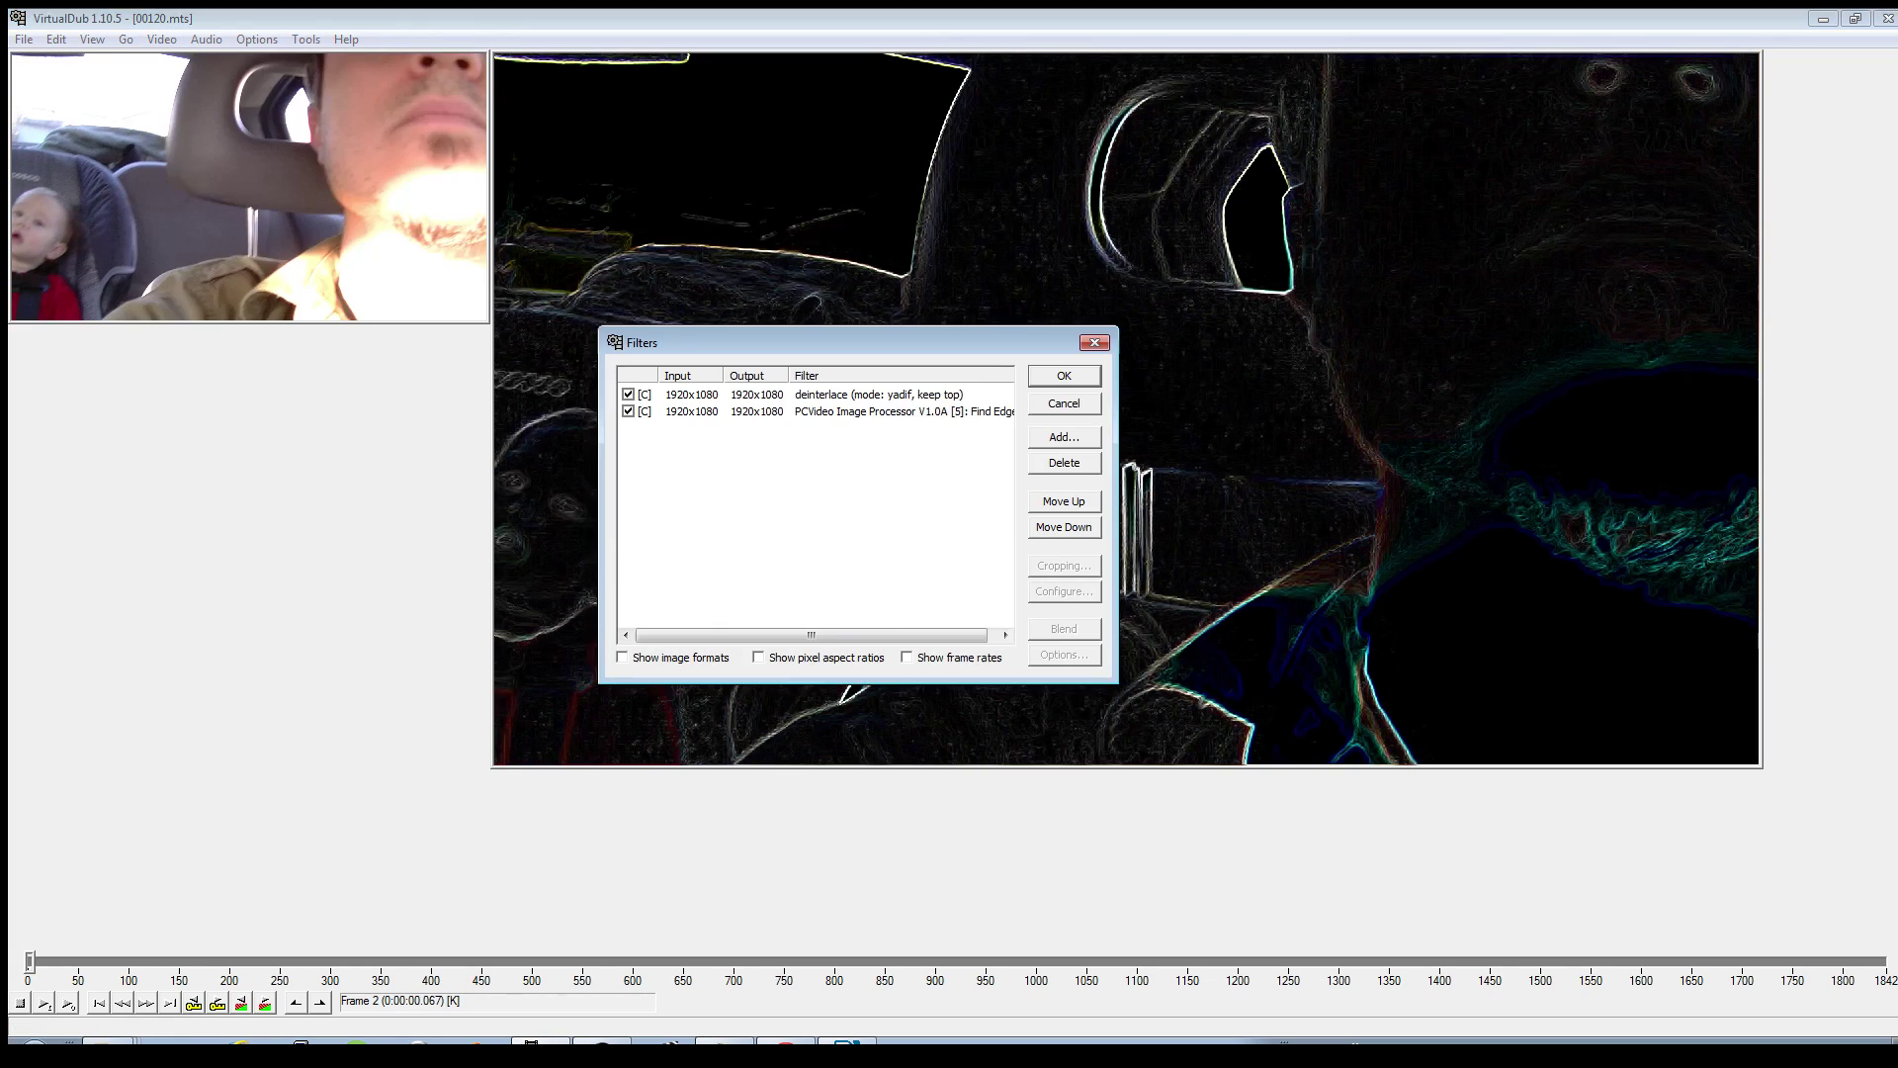
left_click(1064, 437)
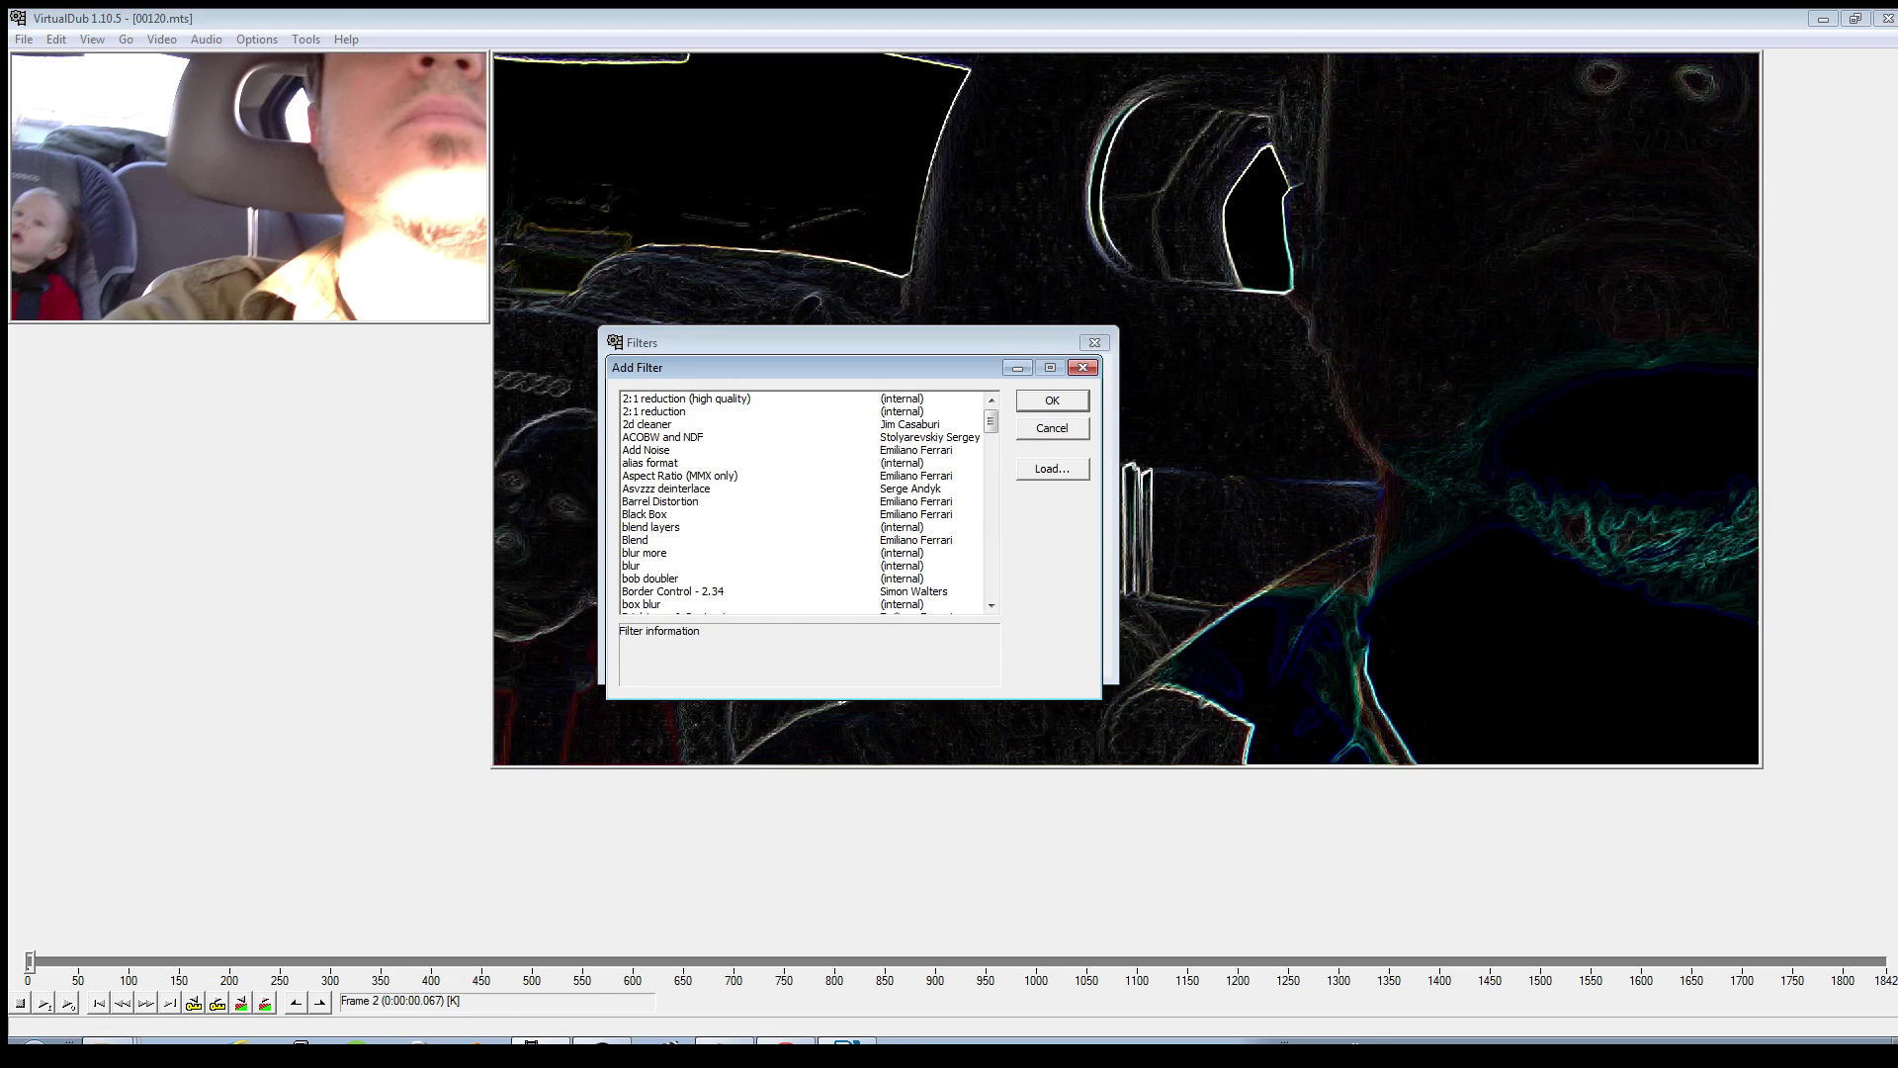
left_click(682, 527)
key("i")
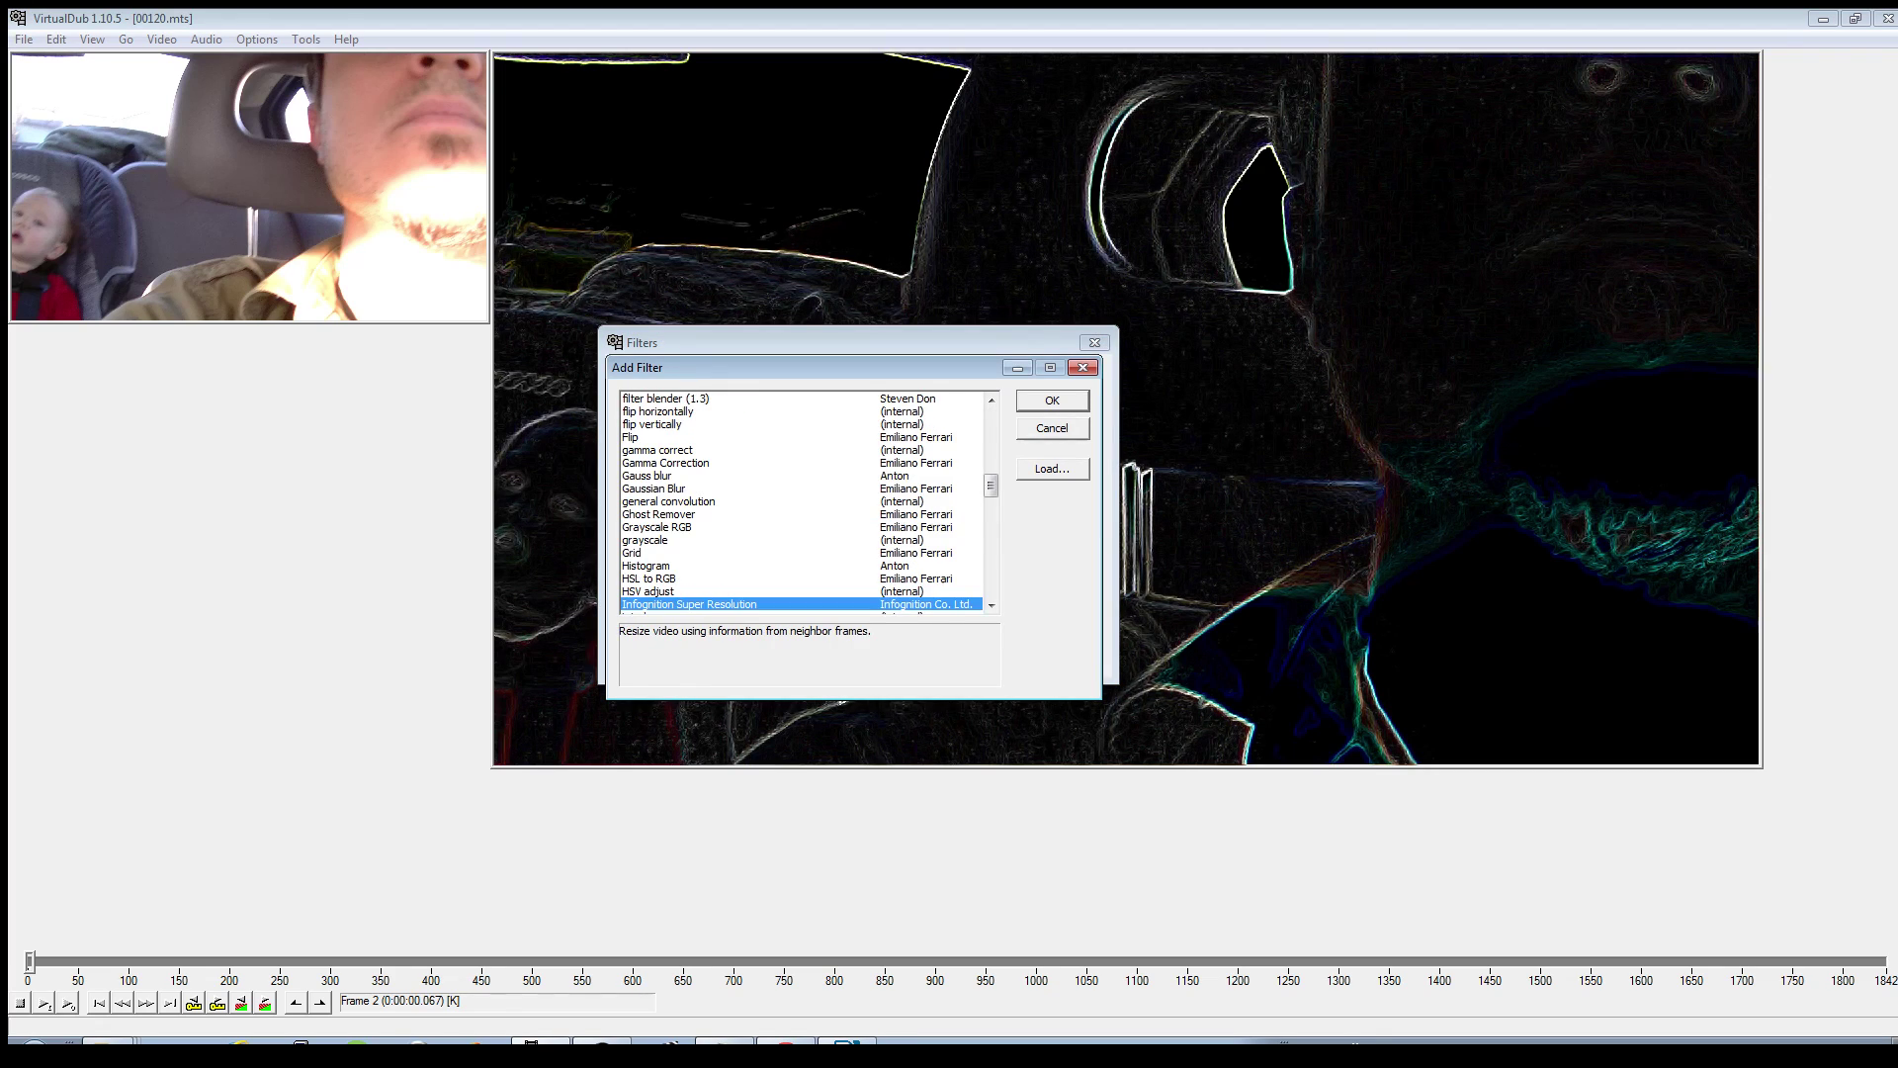
scroll(801, 502, "down", 1)
scroll(801, 502, "down", 1)
left_click(638, 565)
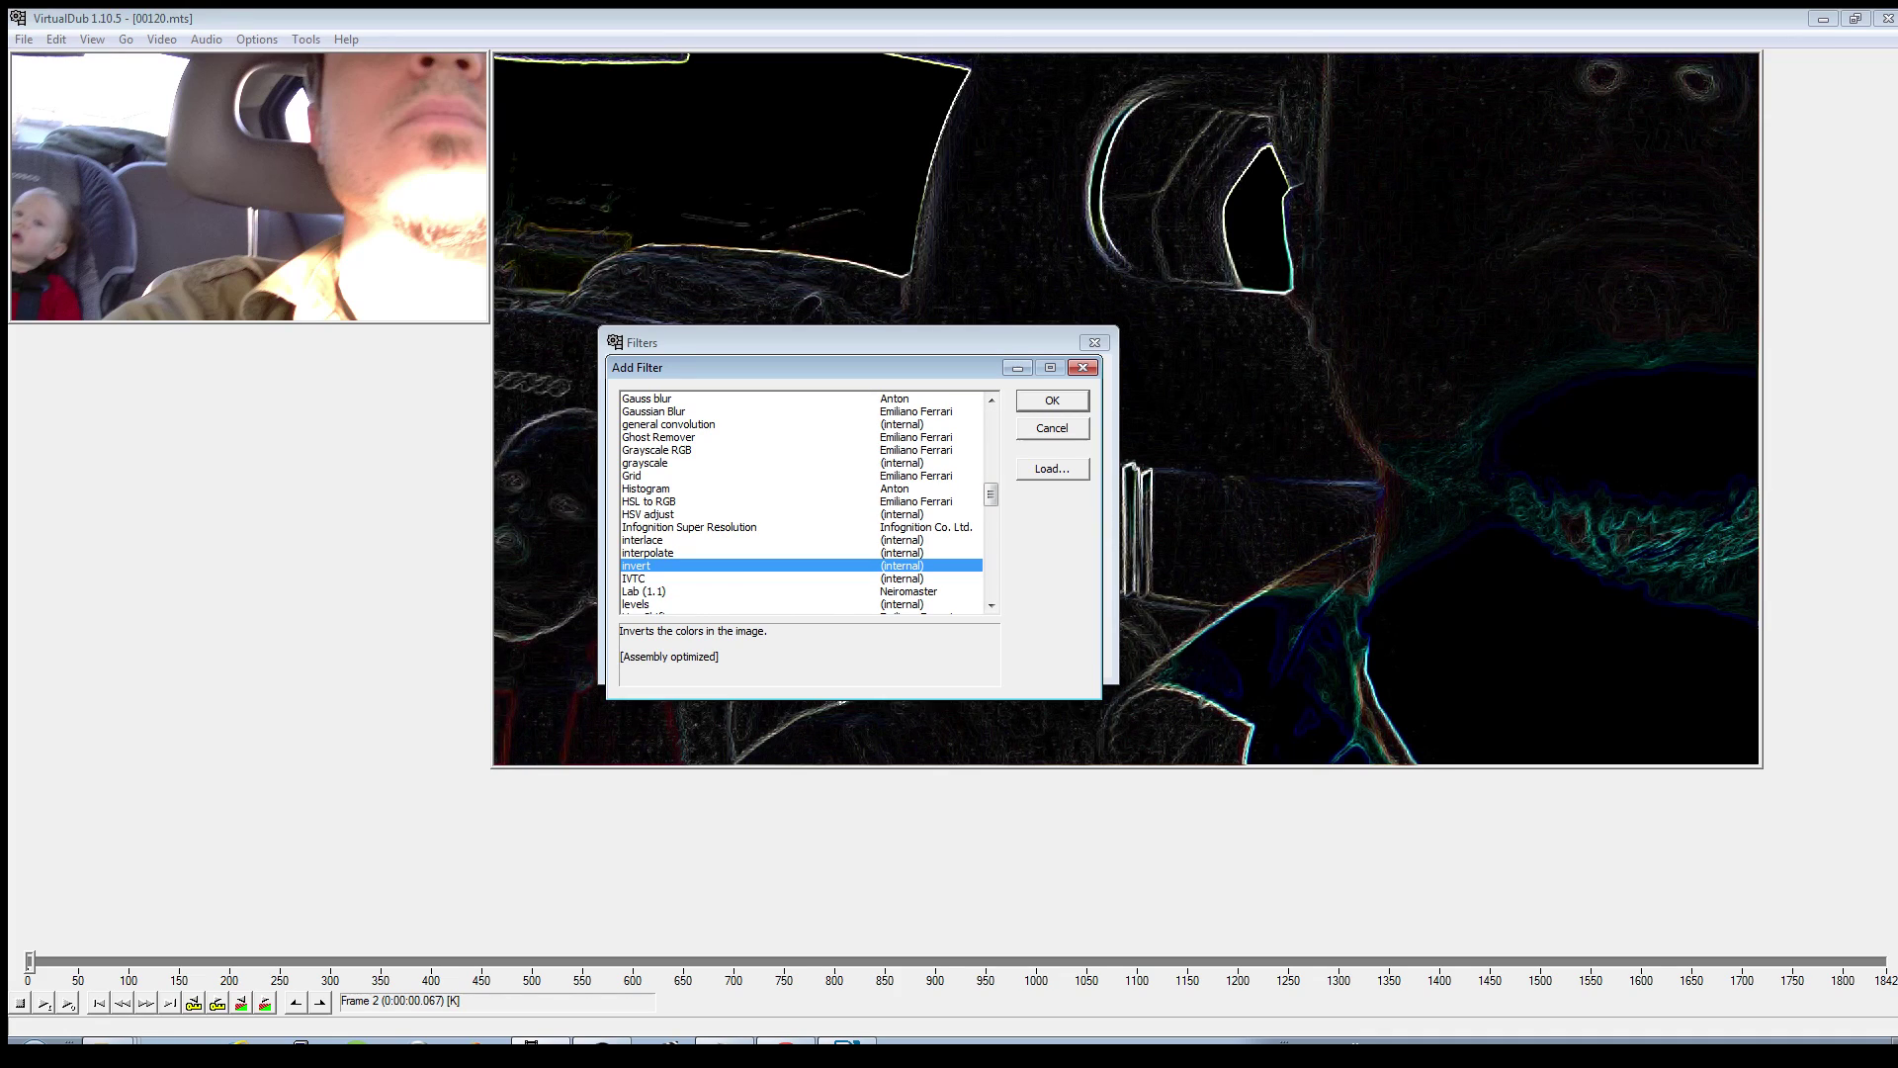
key("Return")
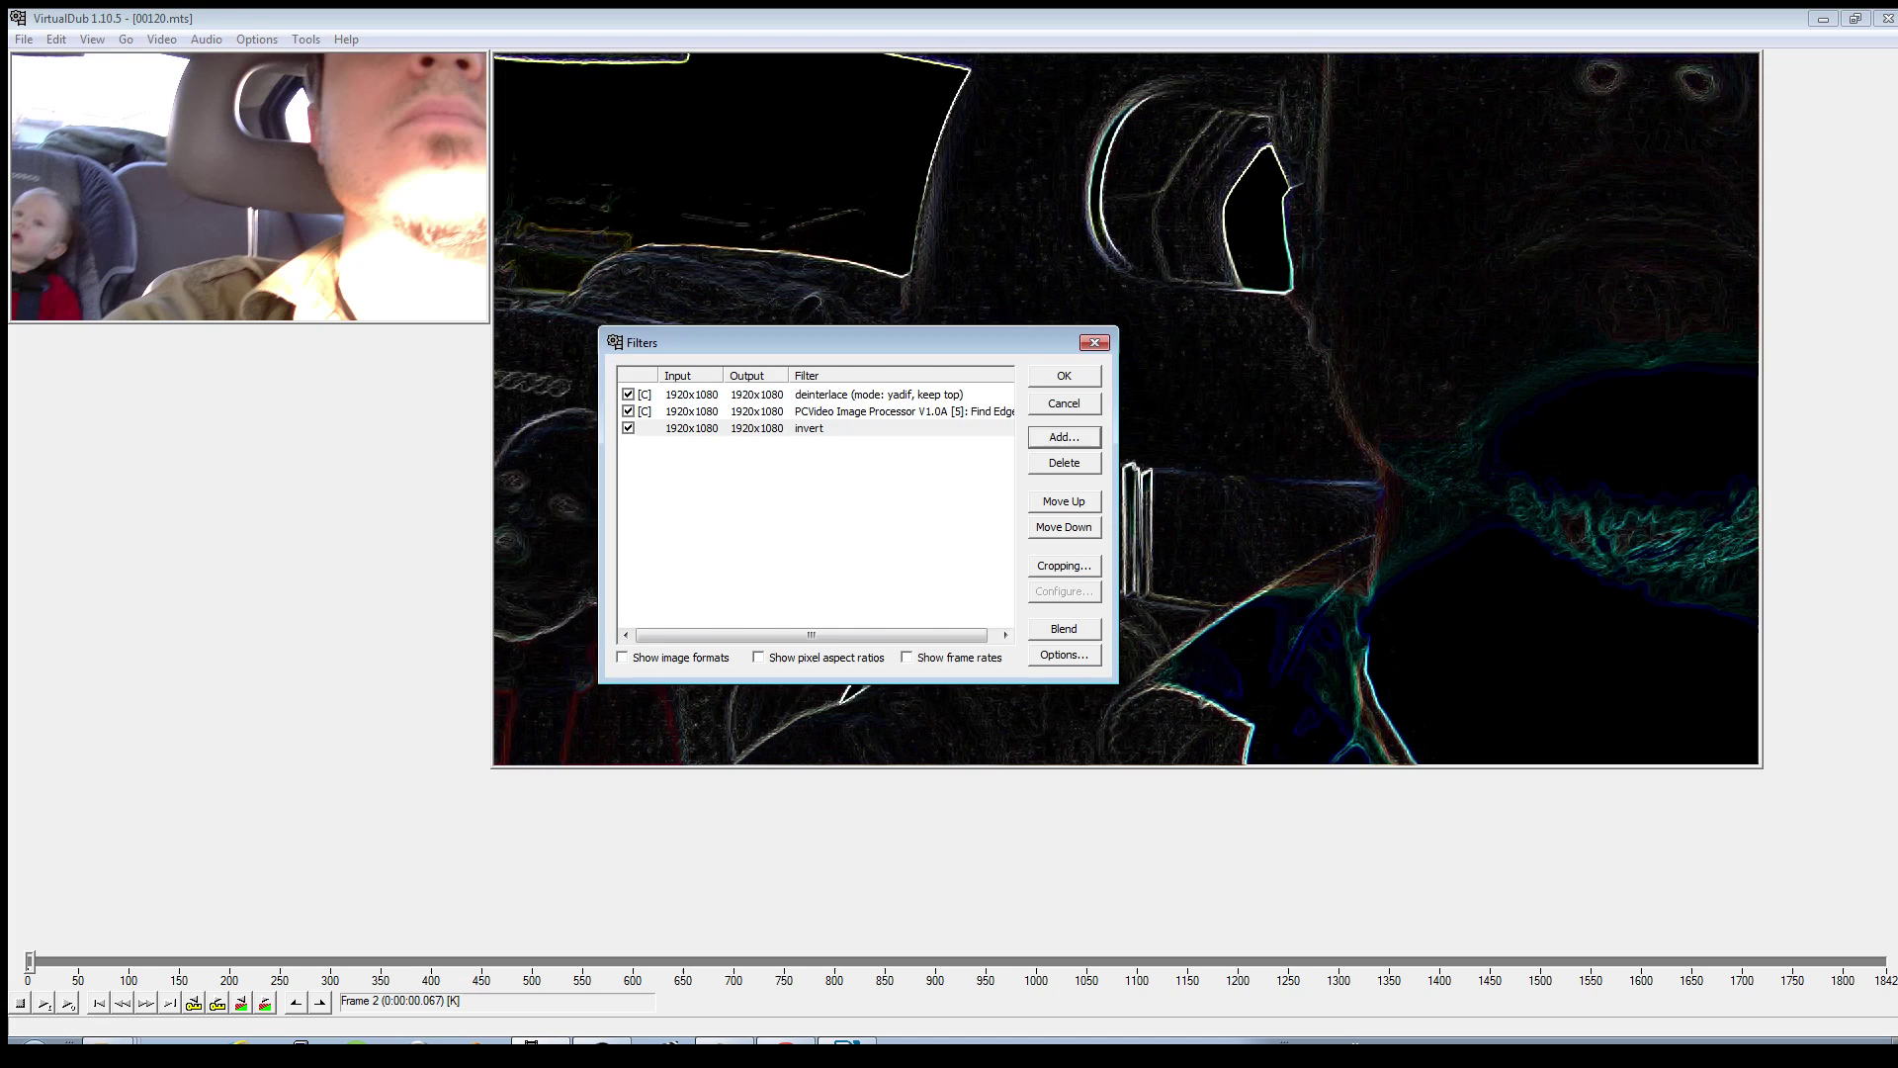
key("Return")
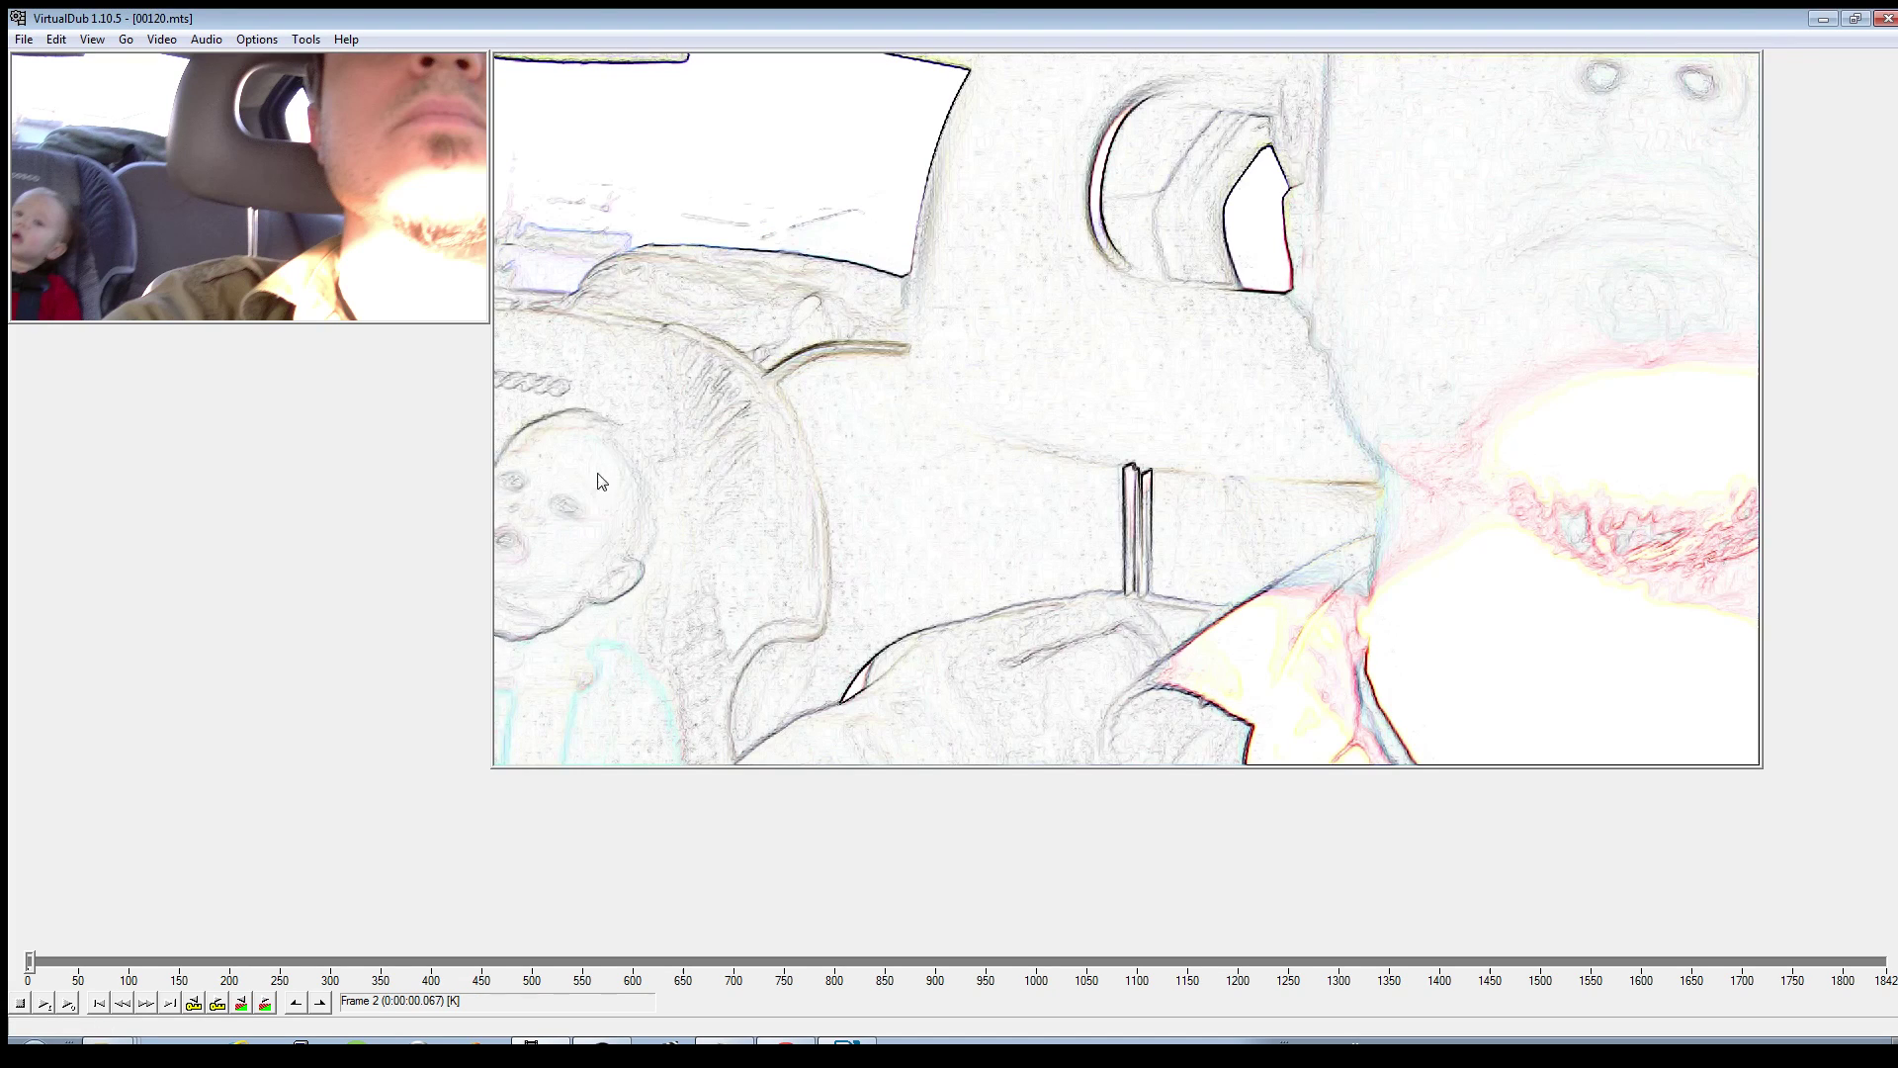
- Step the preview forward to frame 18 to examine the inverted edge effect on successive frames
key("Right")
key("Right")
key("Right")
key("Right")
key("Right")
key("Right")
key("Right")
key("Right")
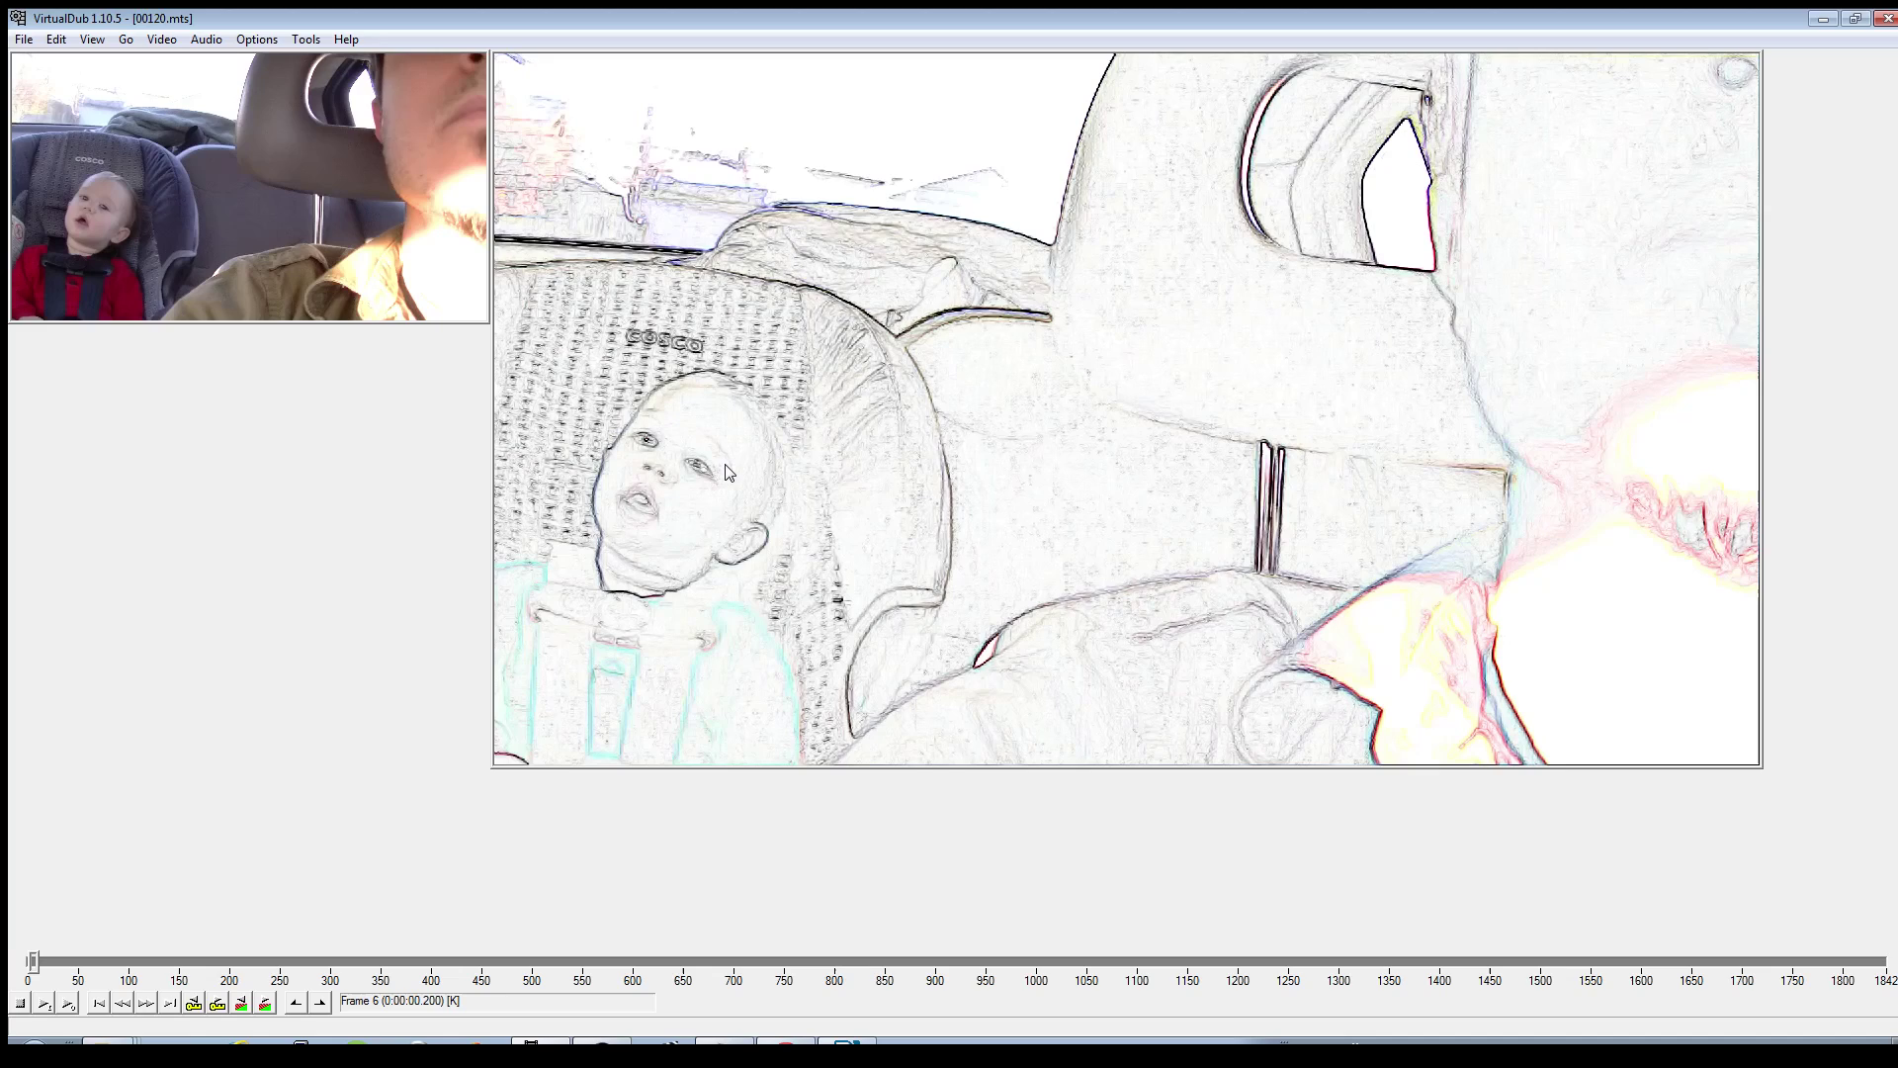
key("Right")
key("Right")
key("Right")
key("Right")
key("Right")
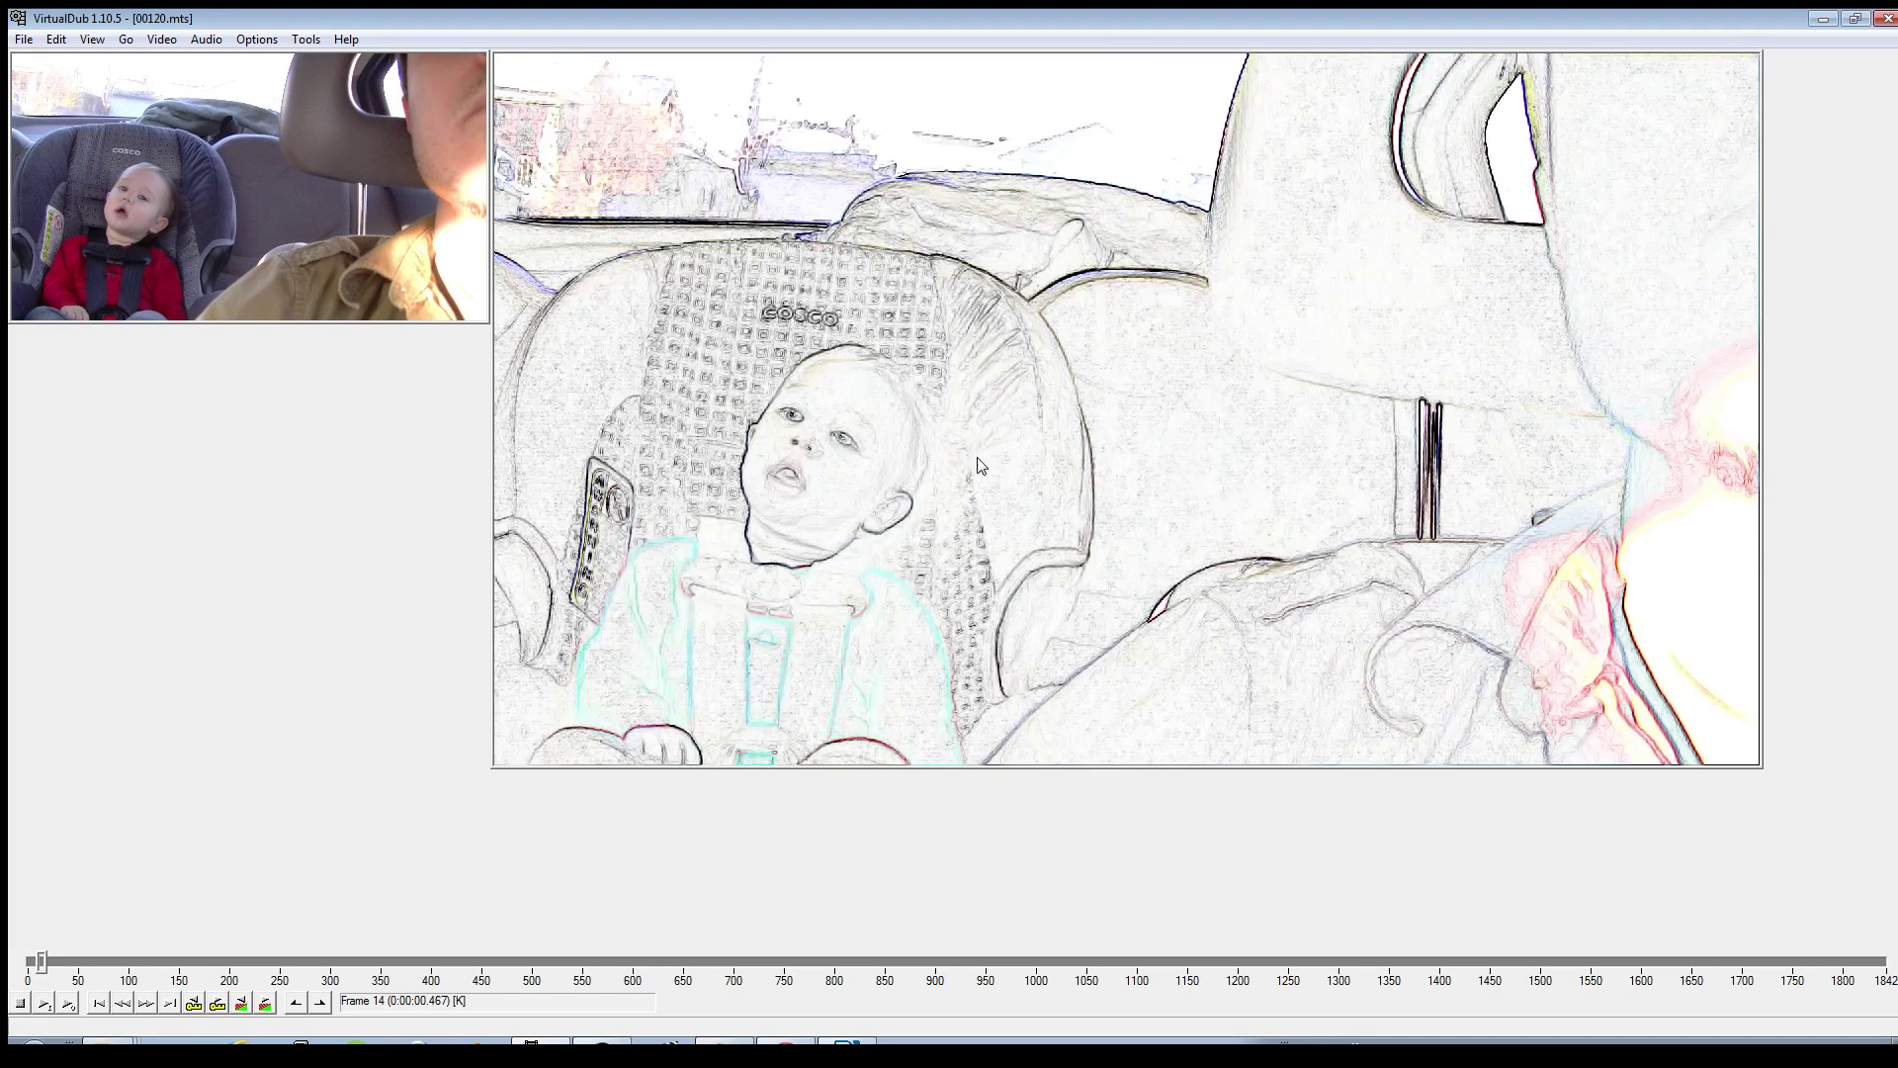
key("Right")
key("Right")
key("Right")
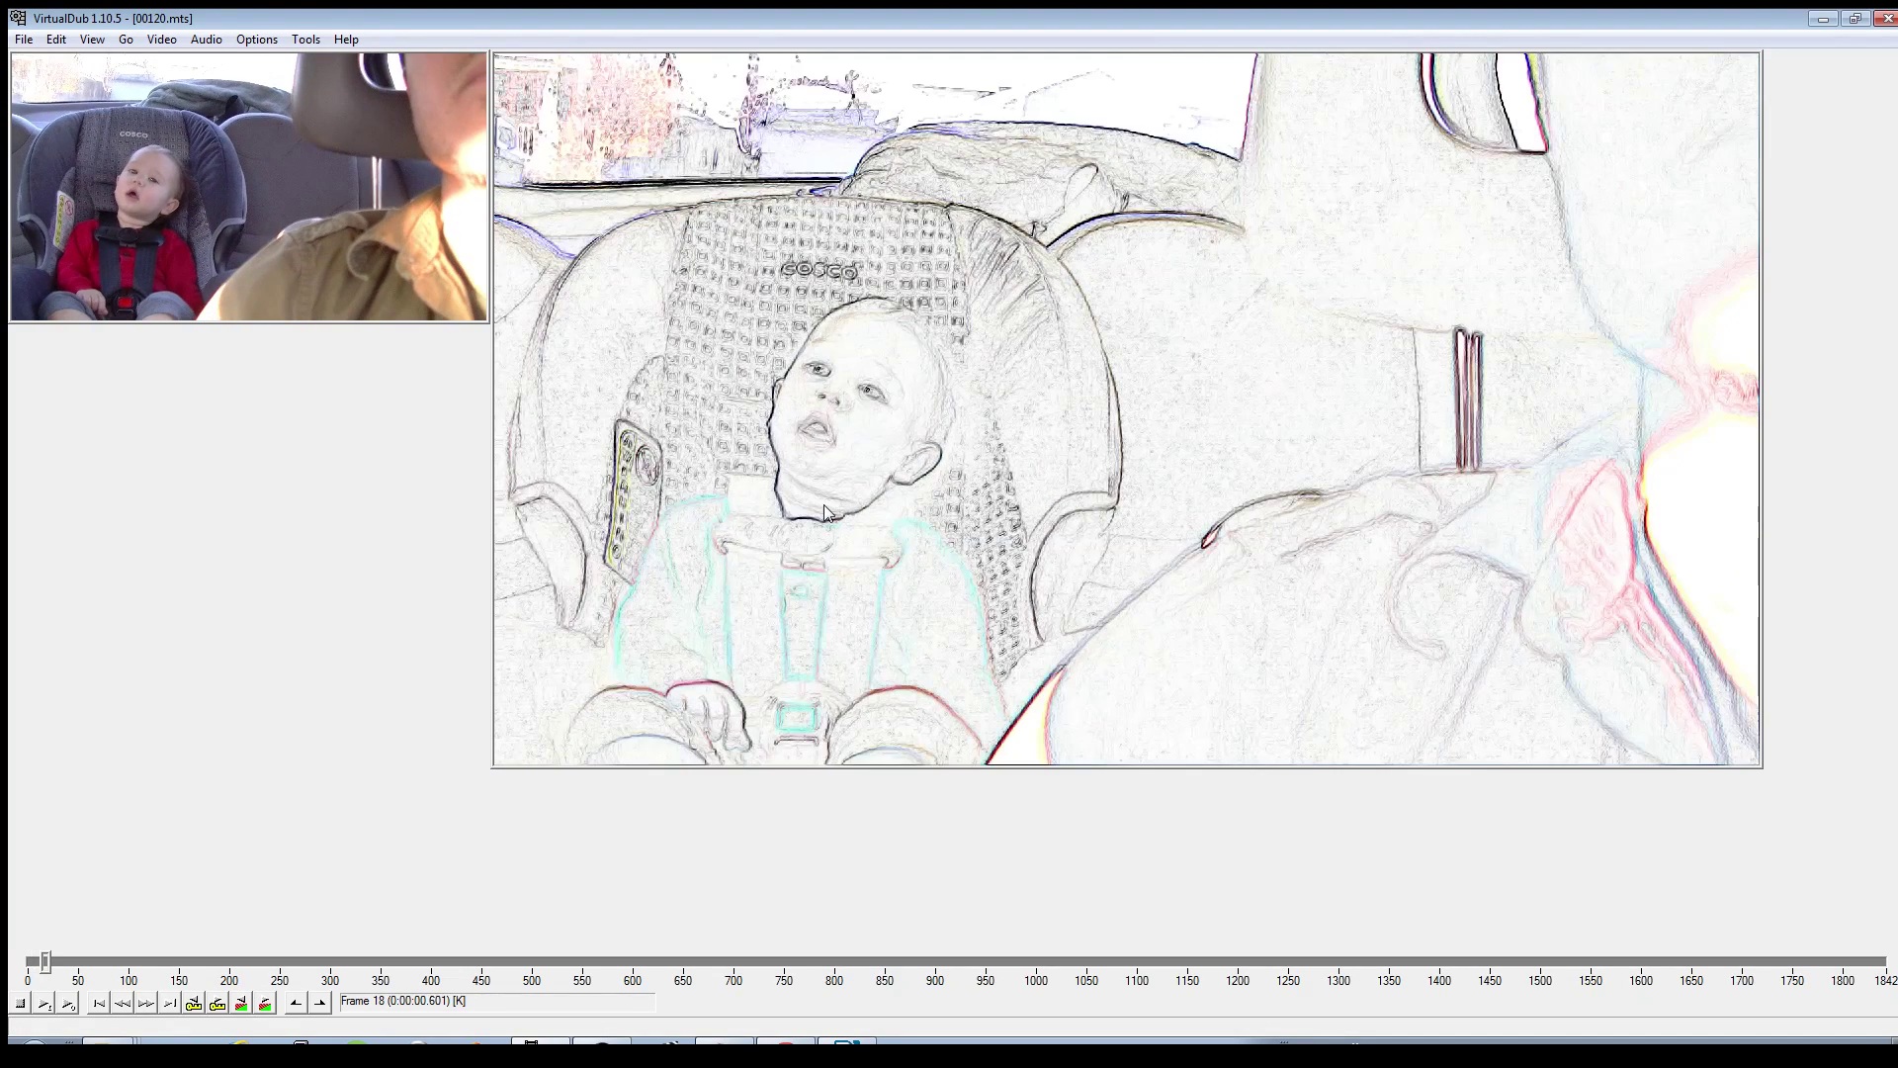
- Reopen the video filter list and name the invert filter's output Drawing
left_click(161, 39)
left_click(184, 62)
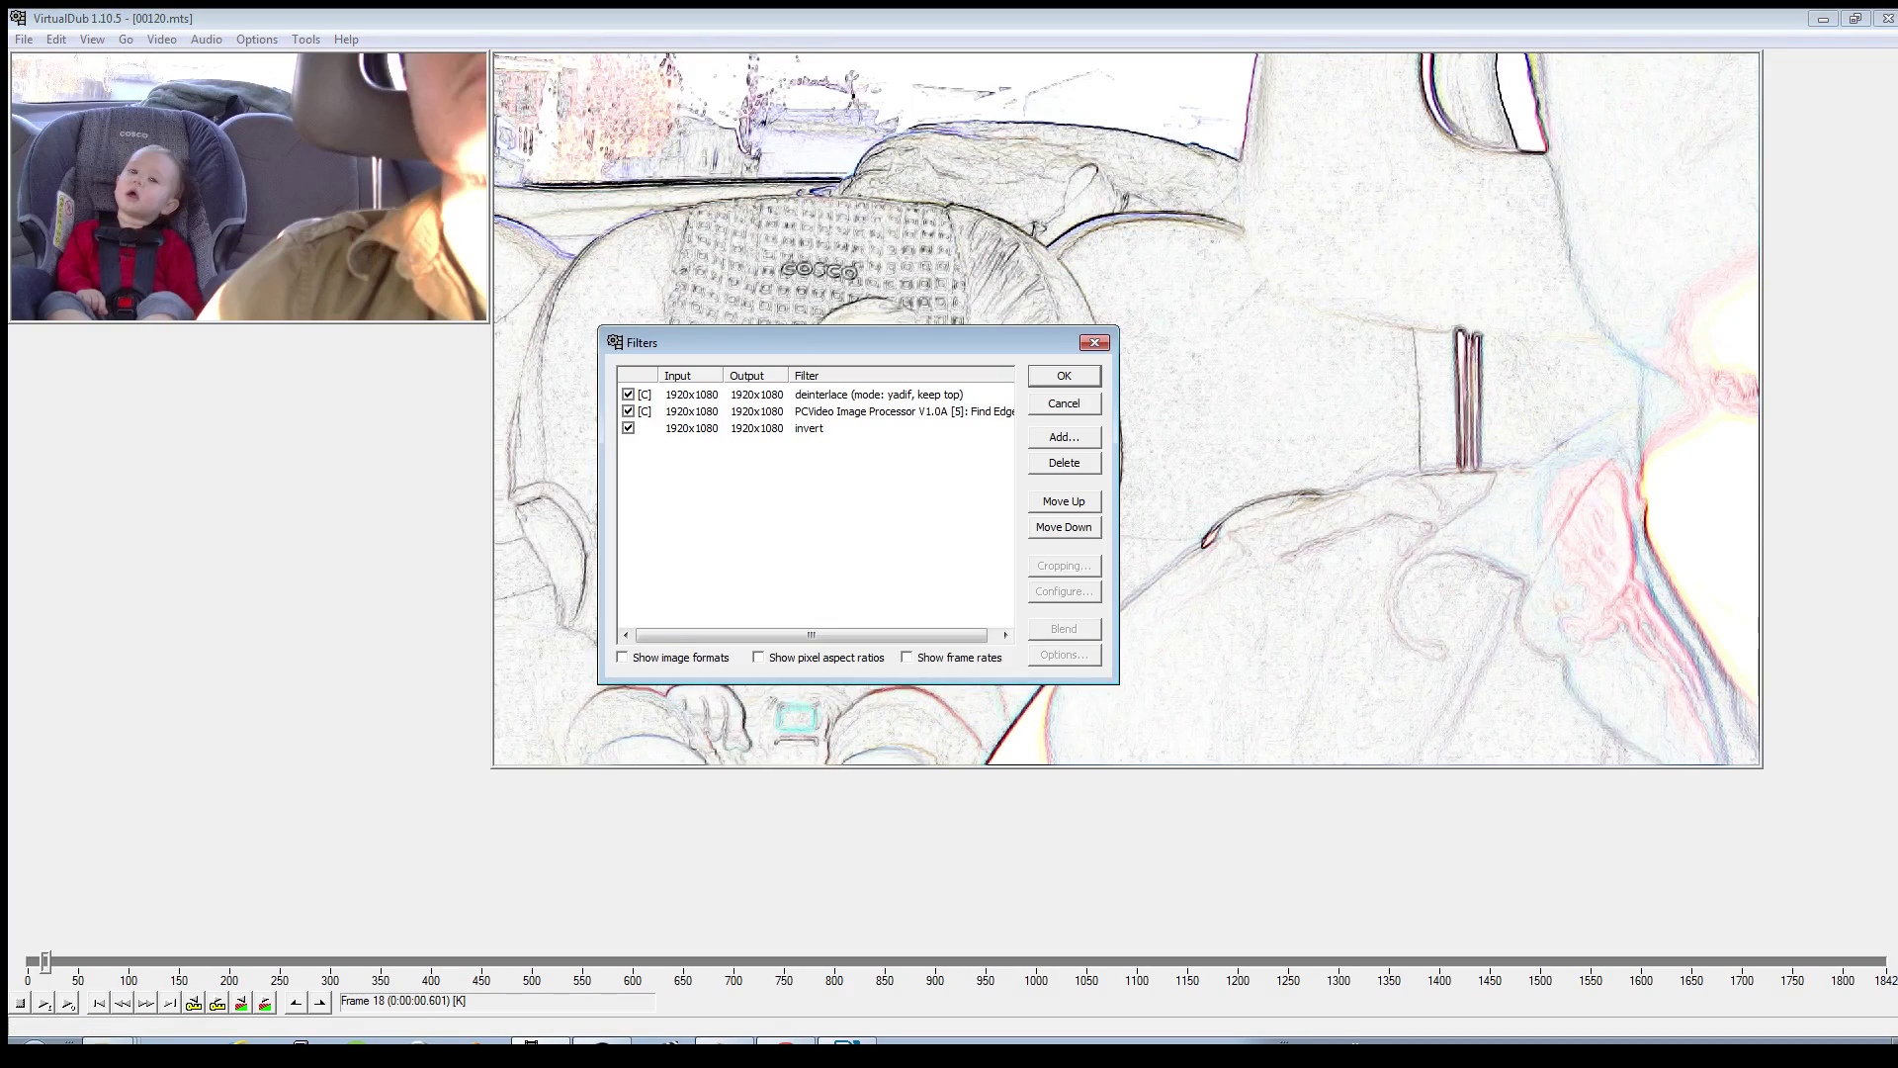
left_click(809, 429)
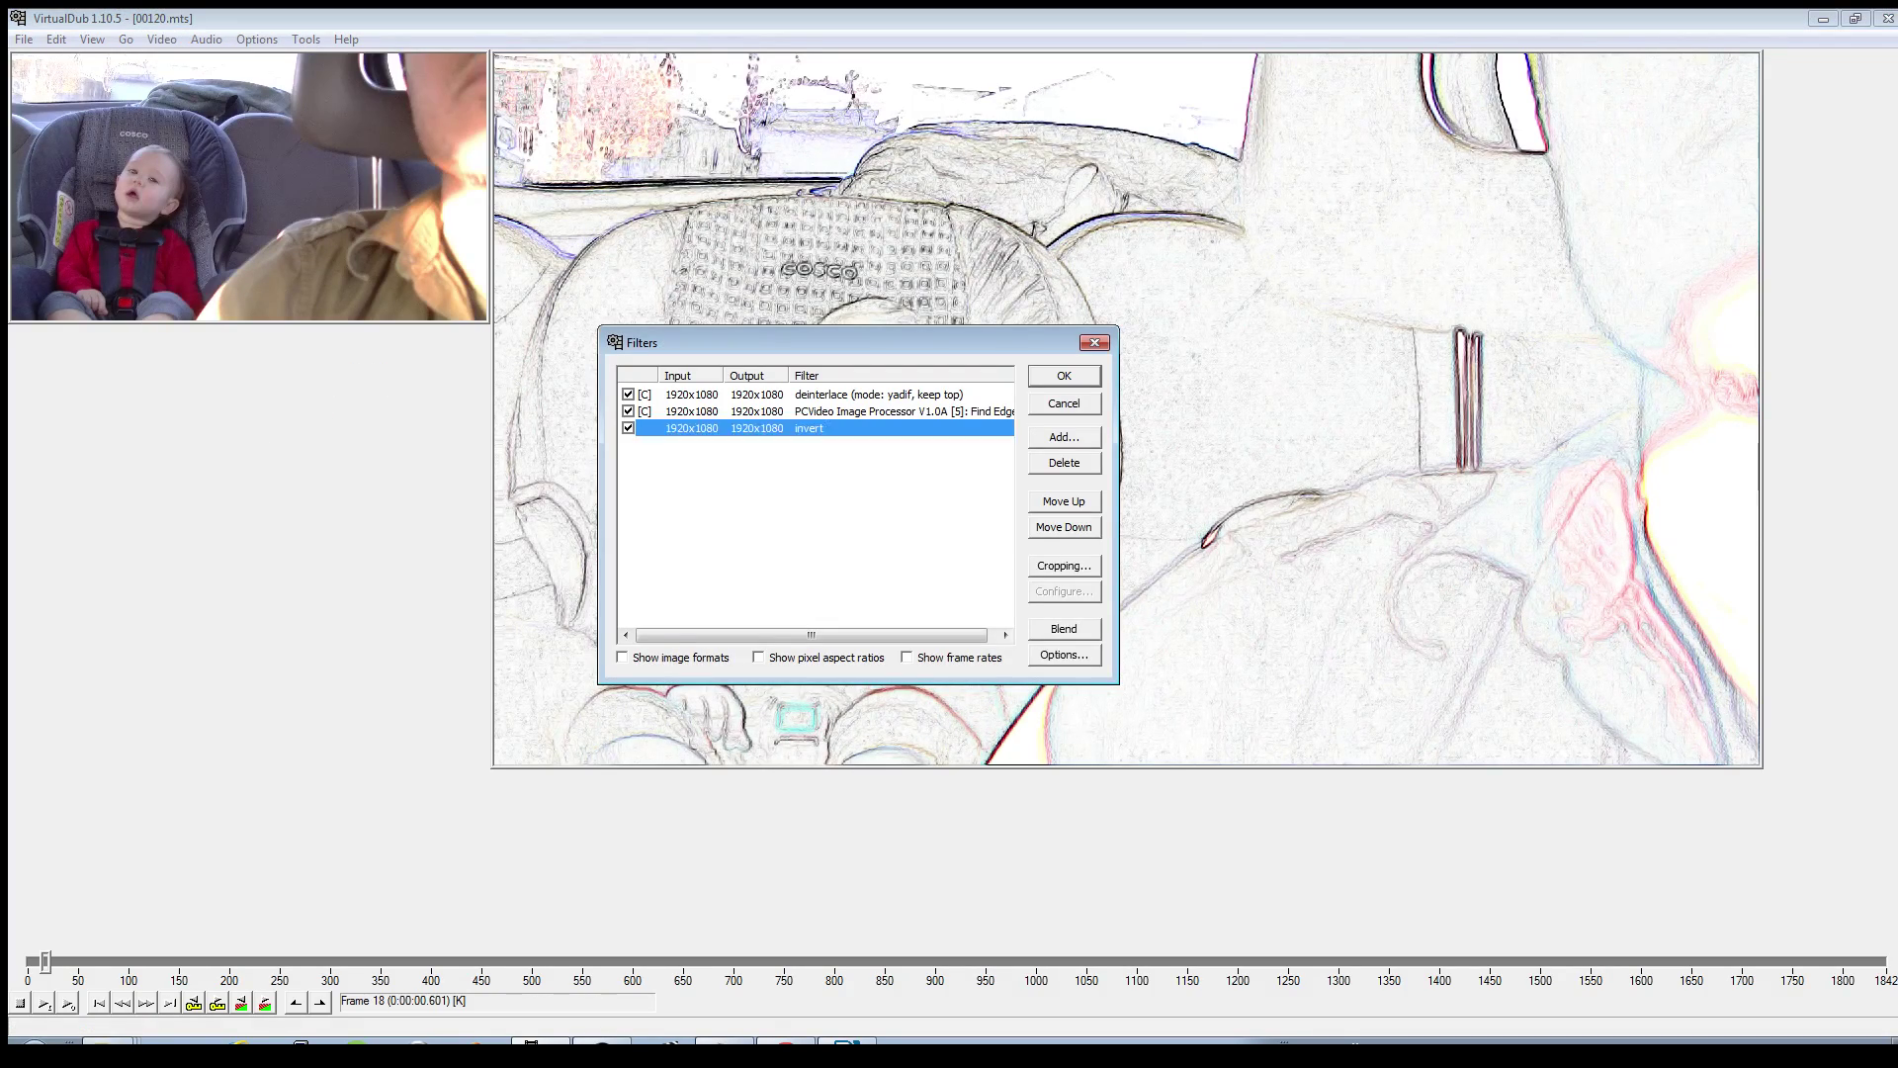
right_click(822, 429)
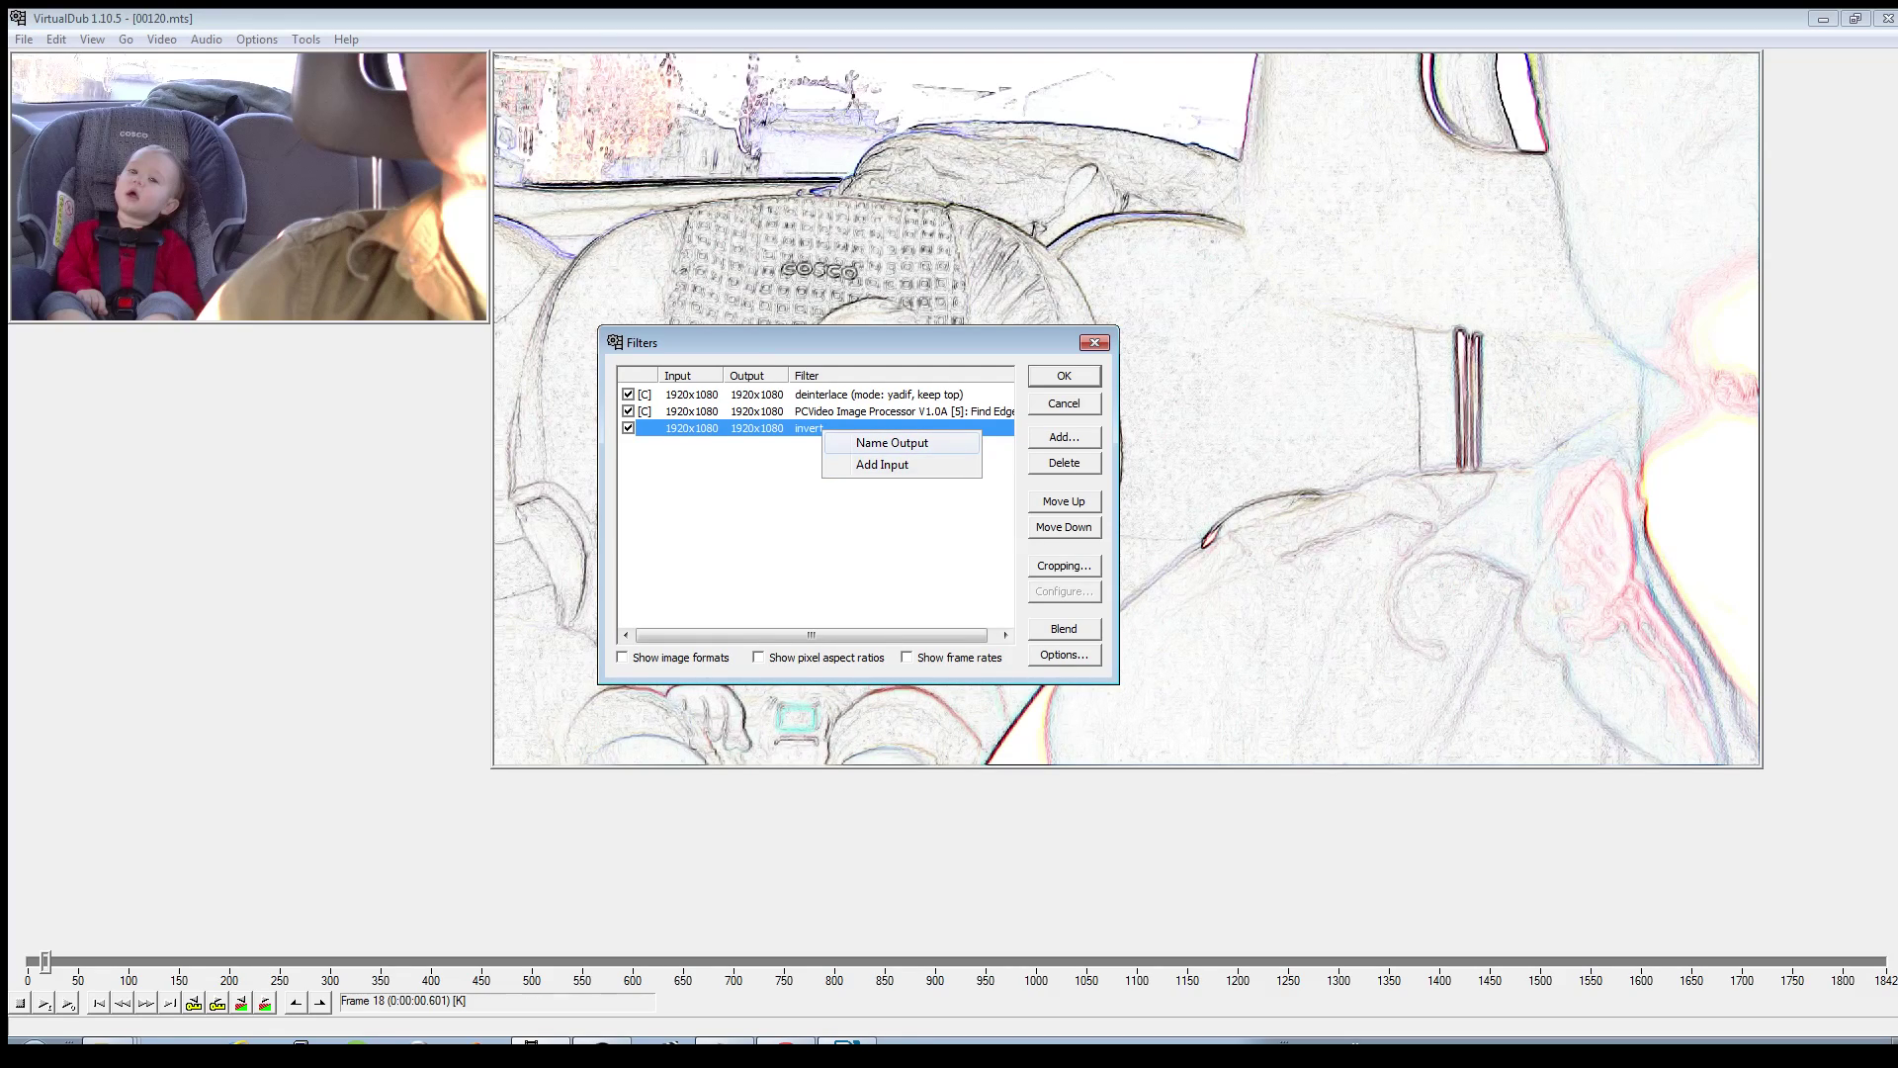
left_click(813, 524)
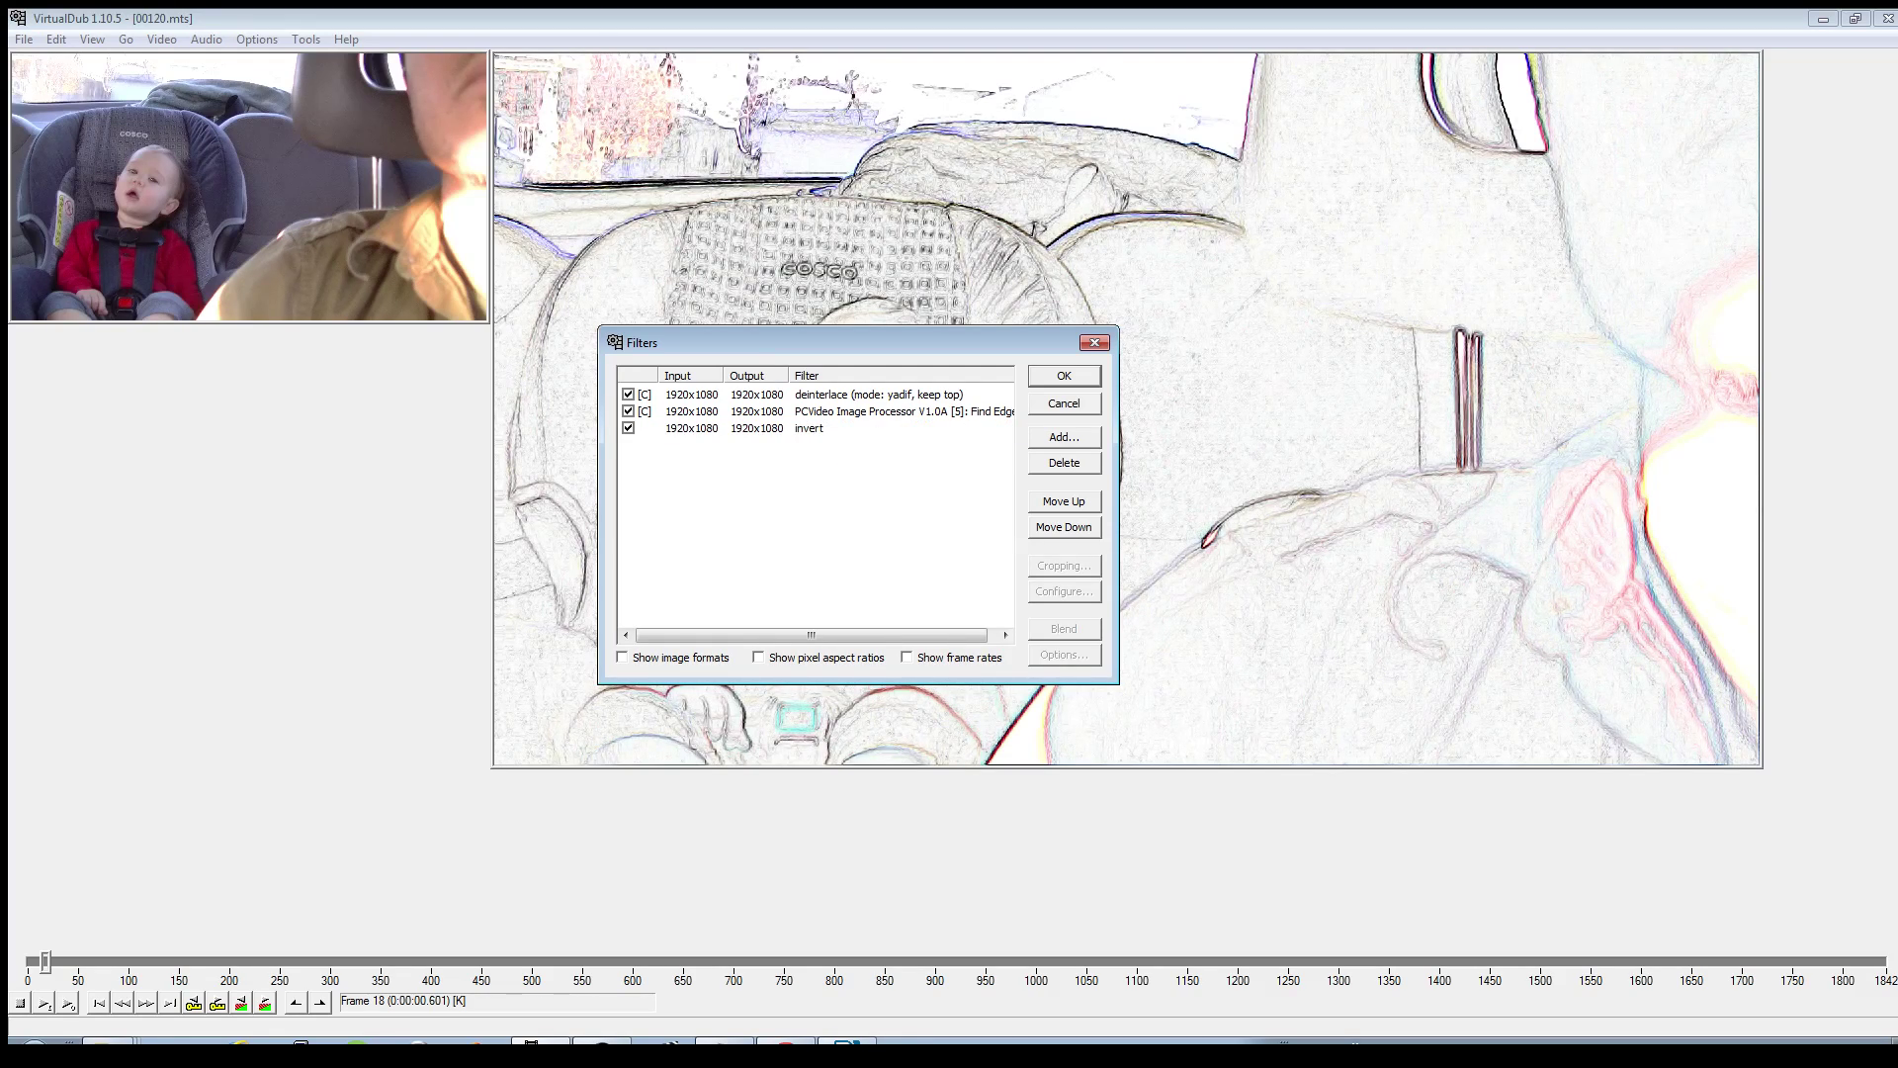
left_click(817, 429)
right_click(817, 429)
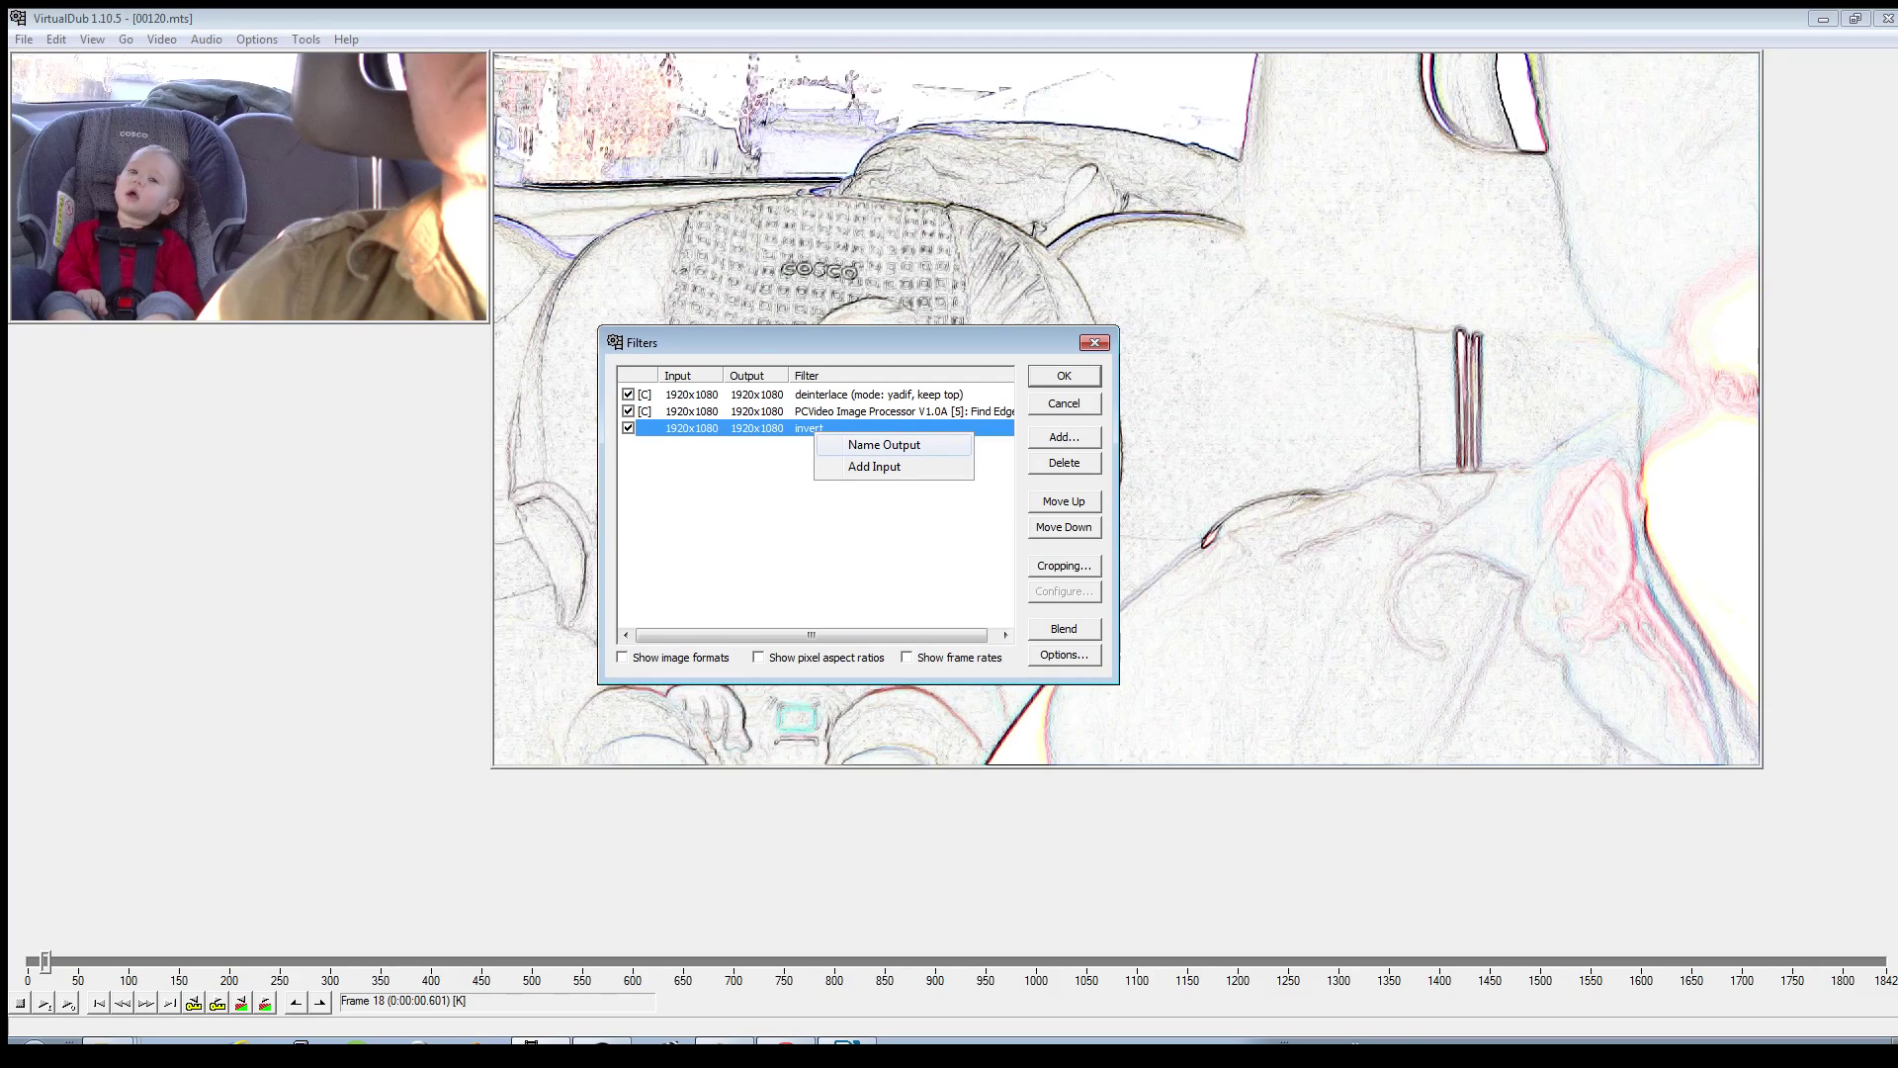
left_click(884, 445)
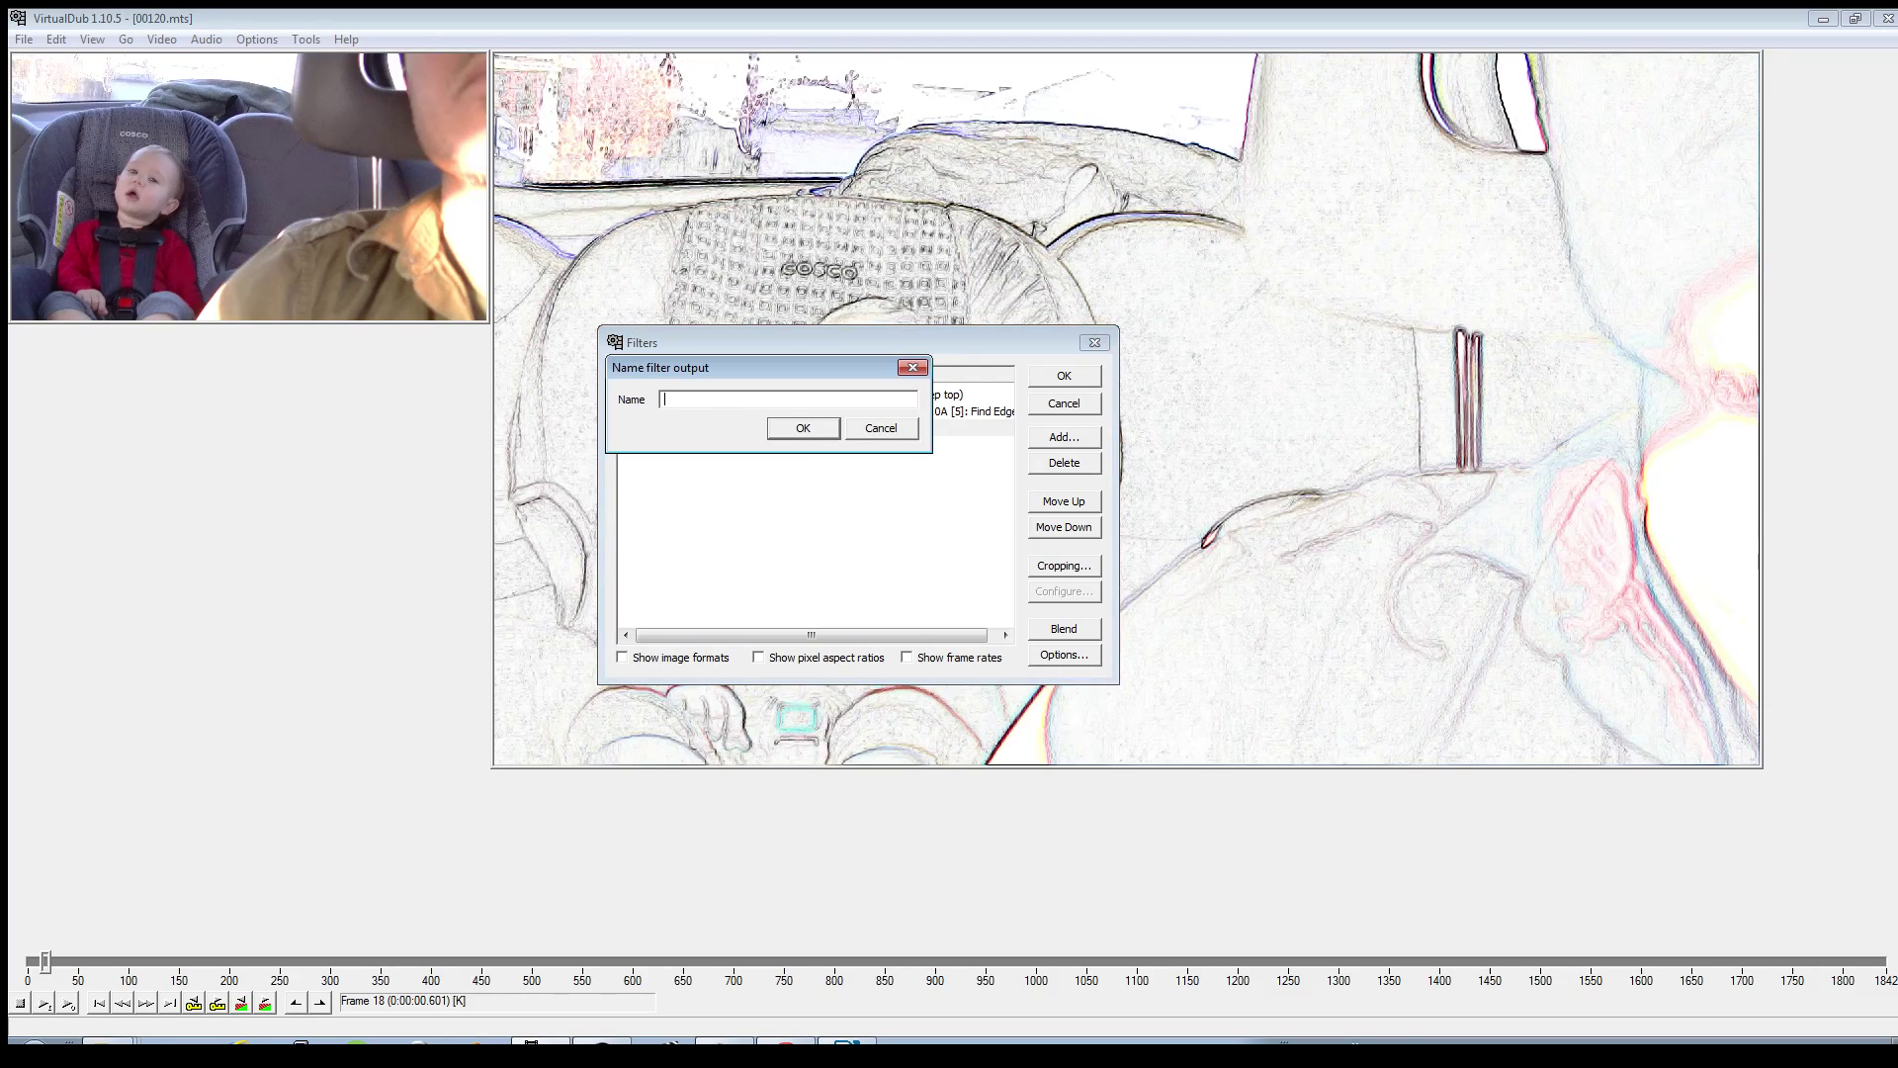
type("Drawing")
key("Return")
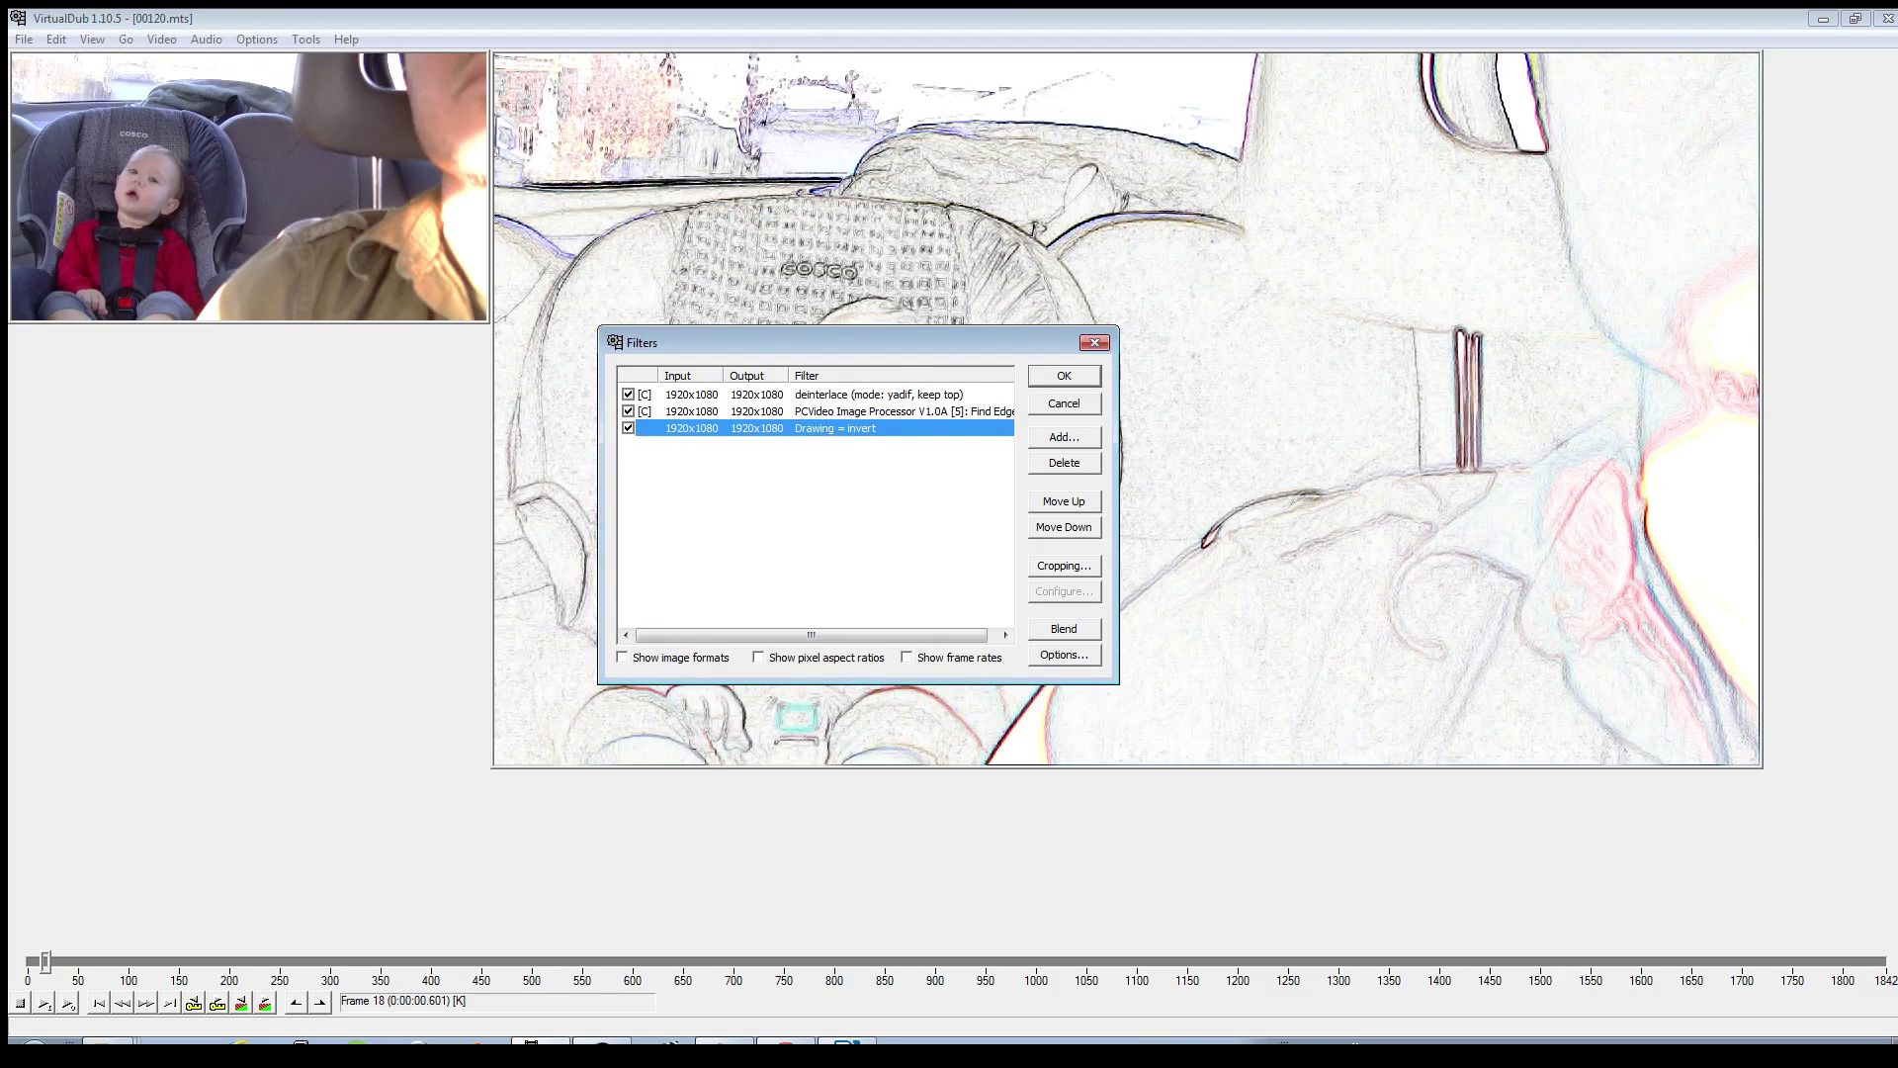
- Add an extra input to the Drawing invert filter and connect it to the previous output
right_click(806, 427)
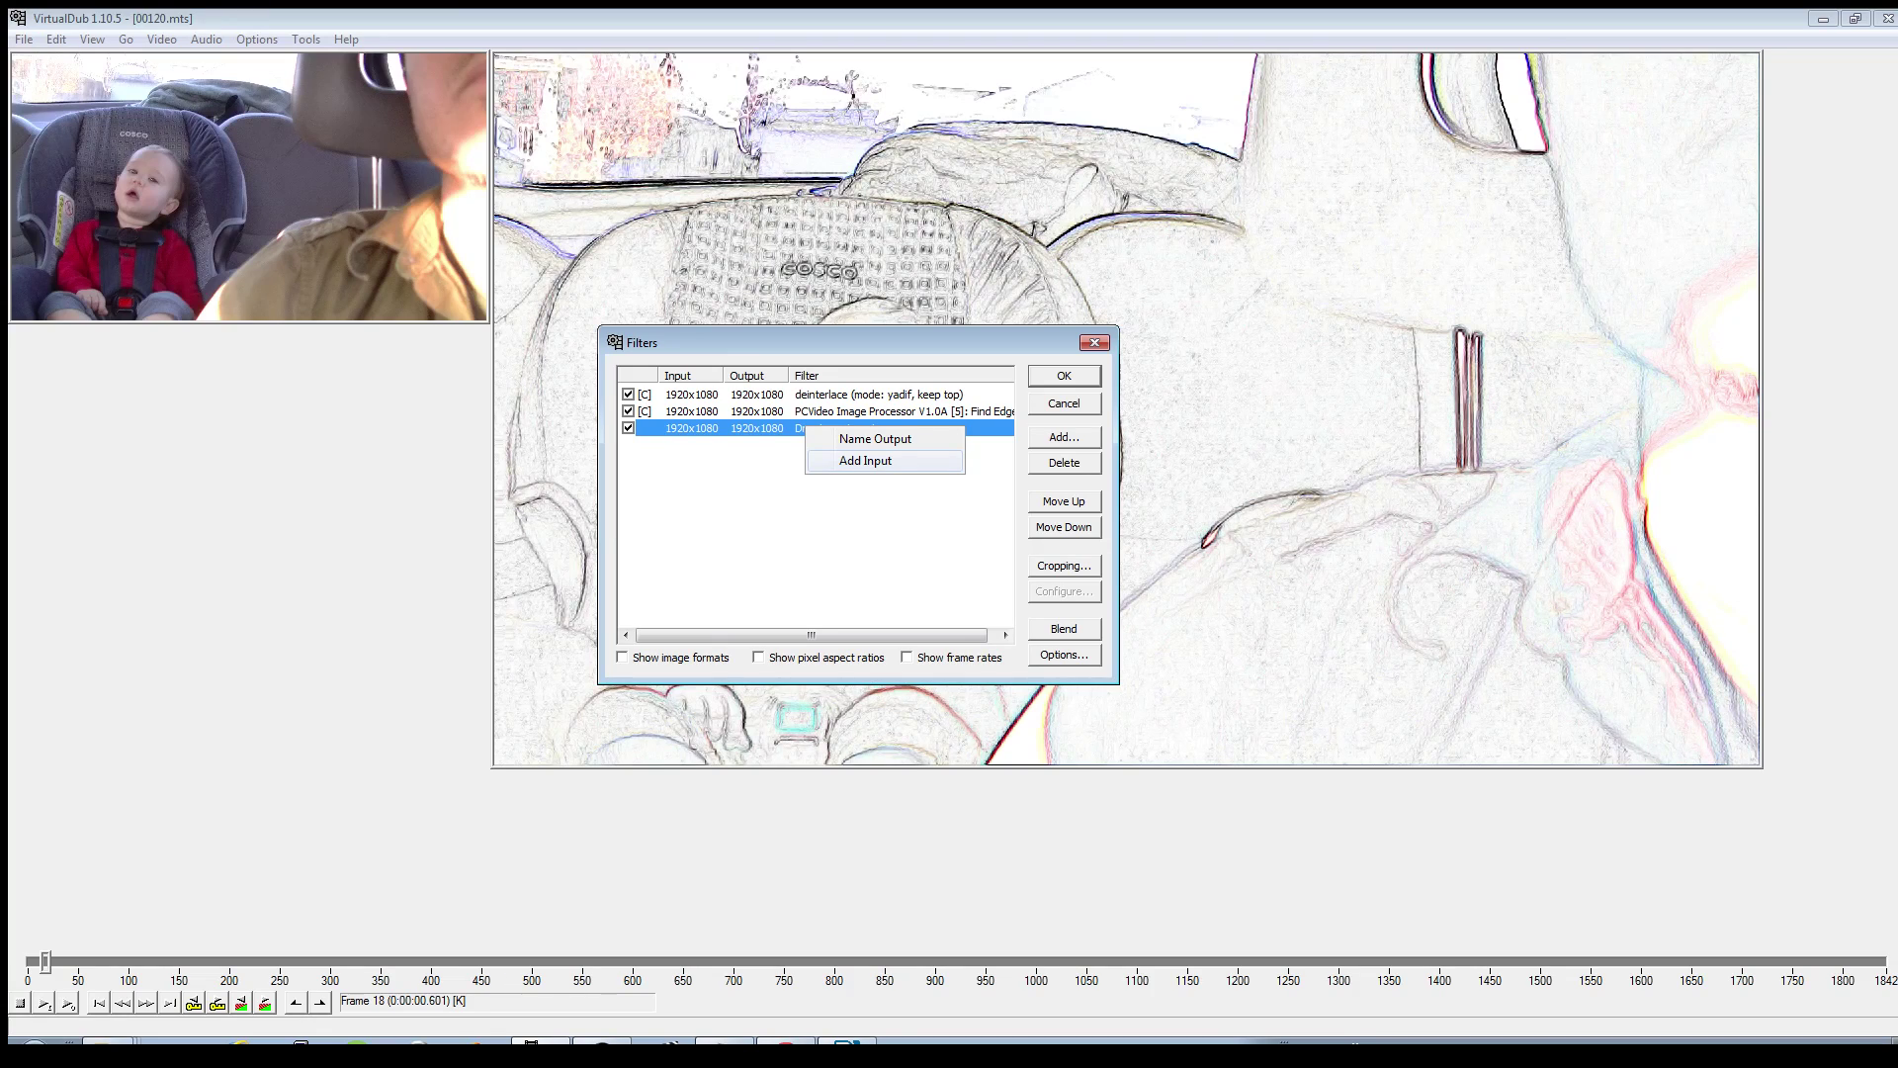
left_click(866, 461)
left_click(840, 446)
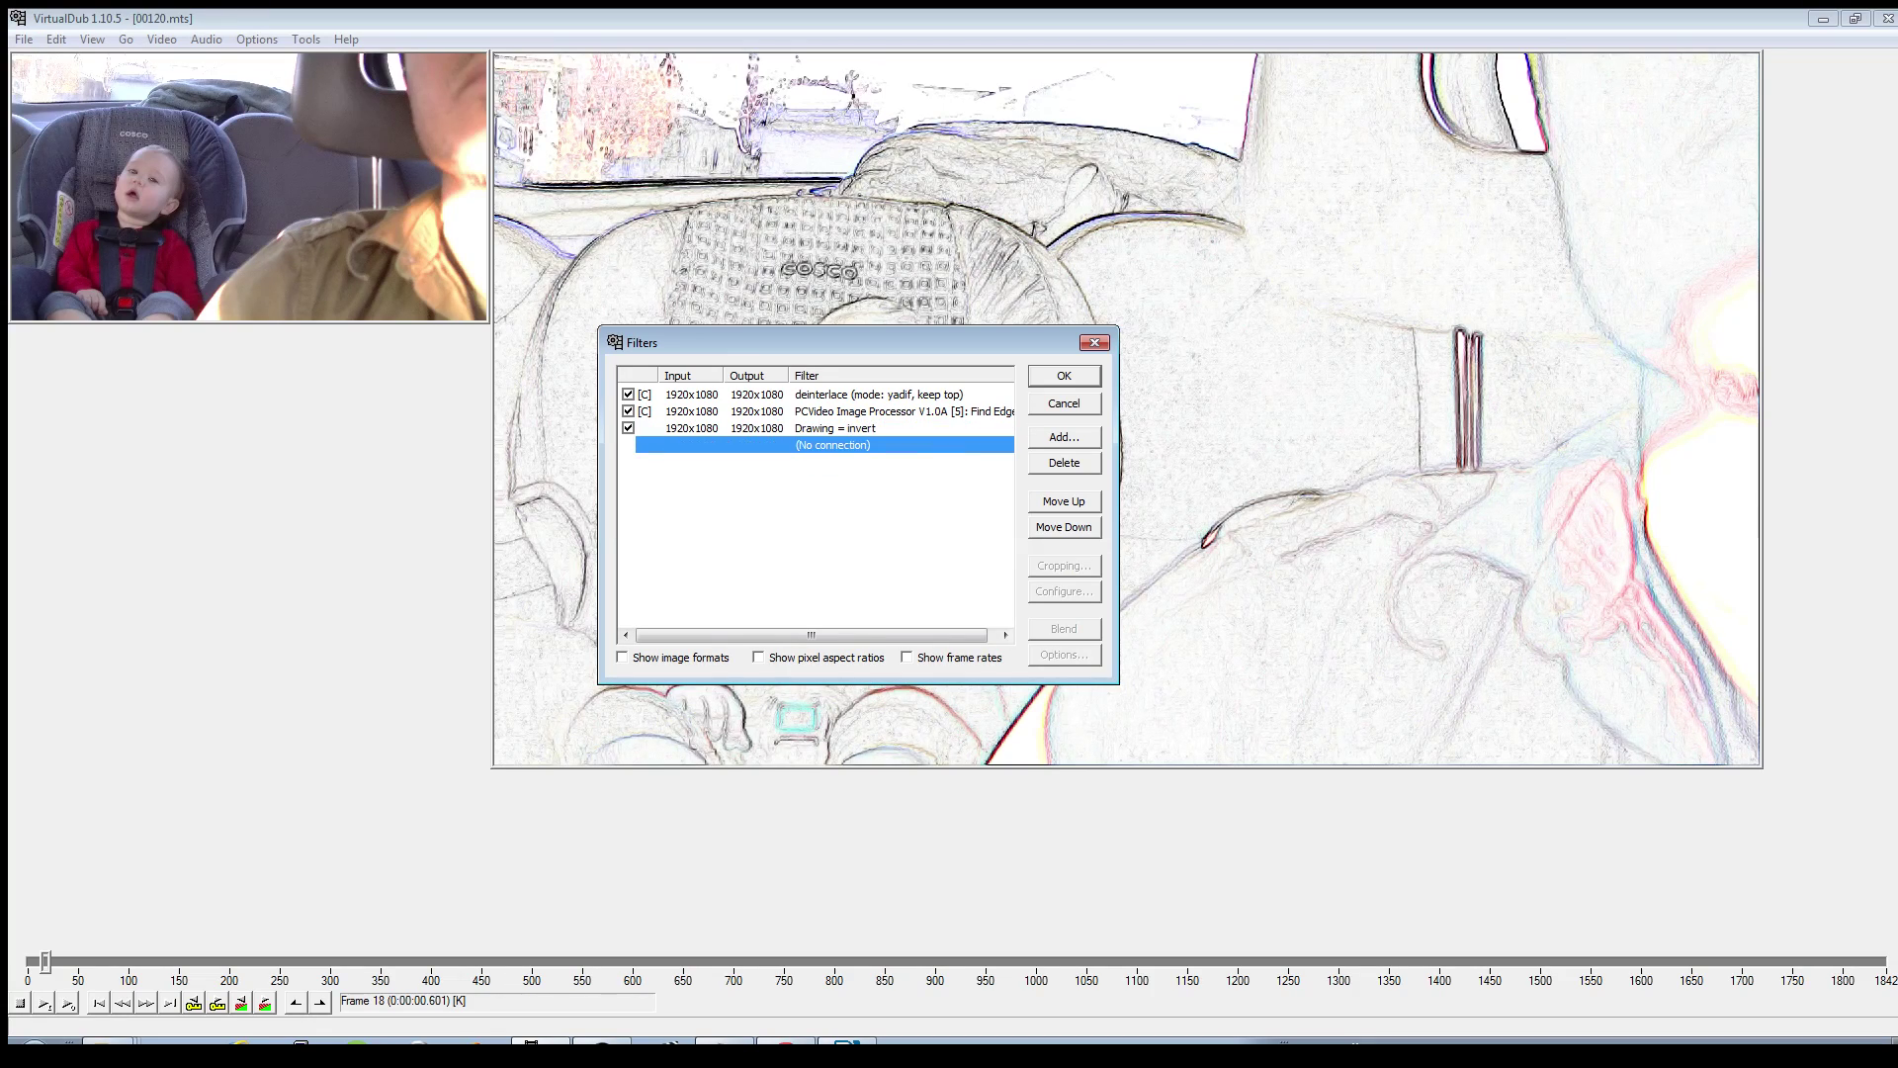
right_click(839, 446)
left_click(919, 502)
left_click(1064, 437)
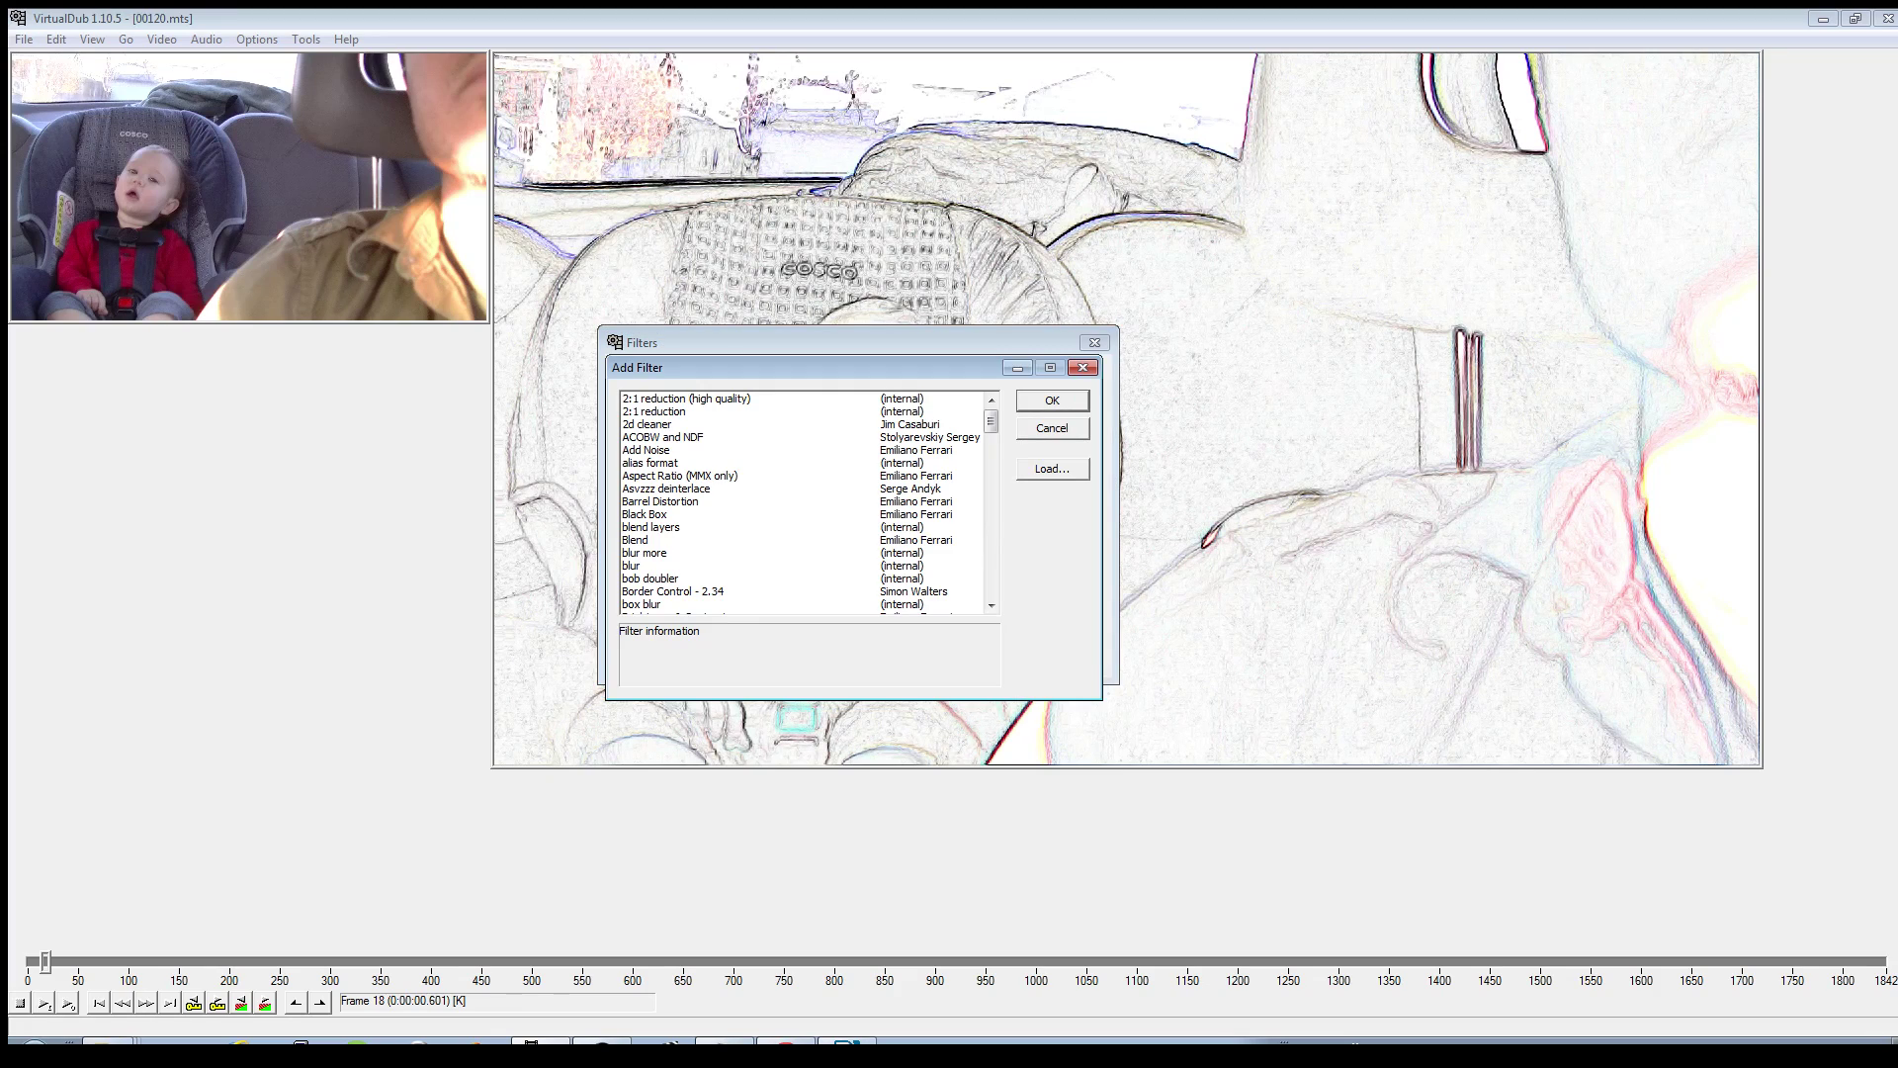
left_click_drag(990, 421, 990, 469)
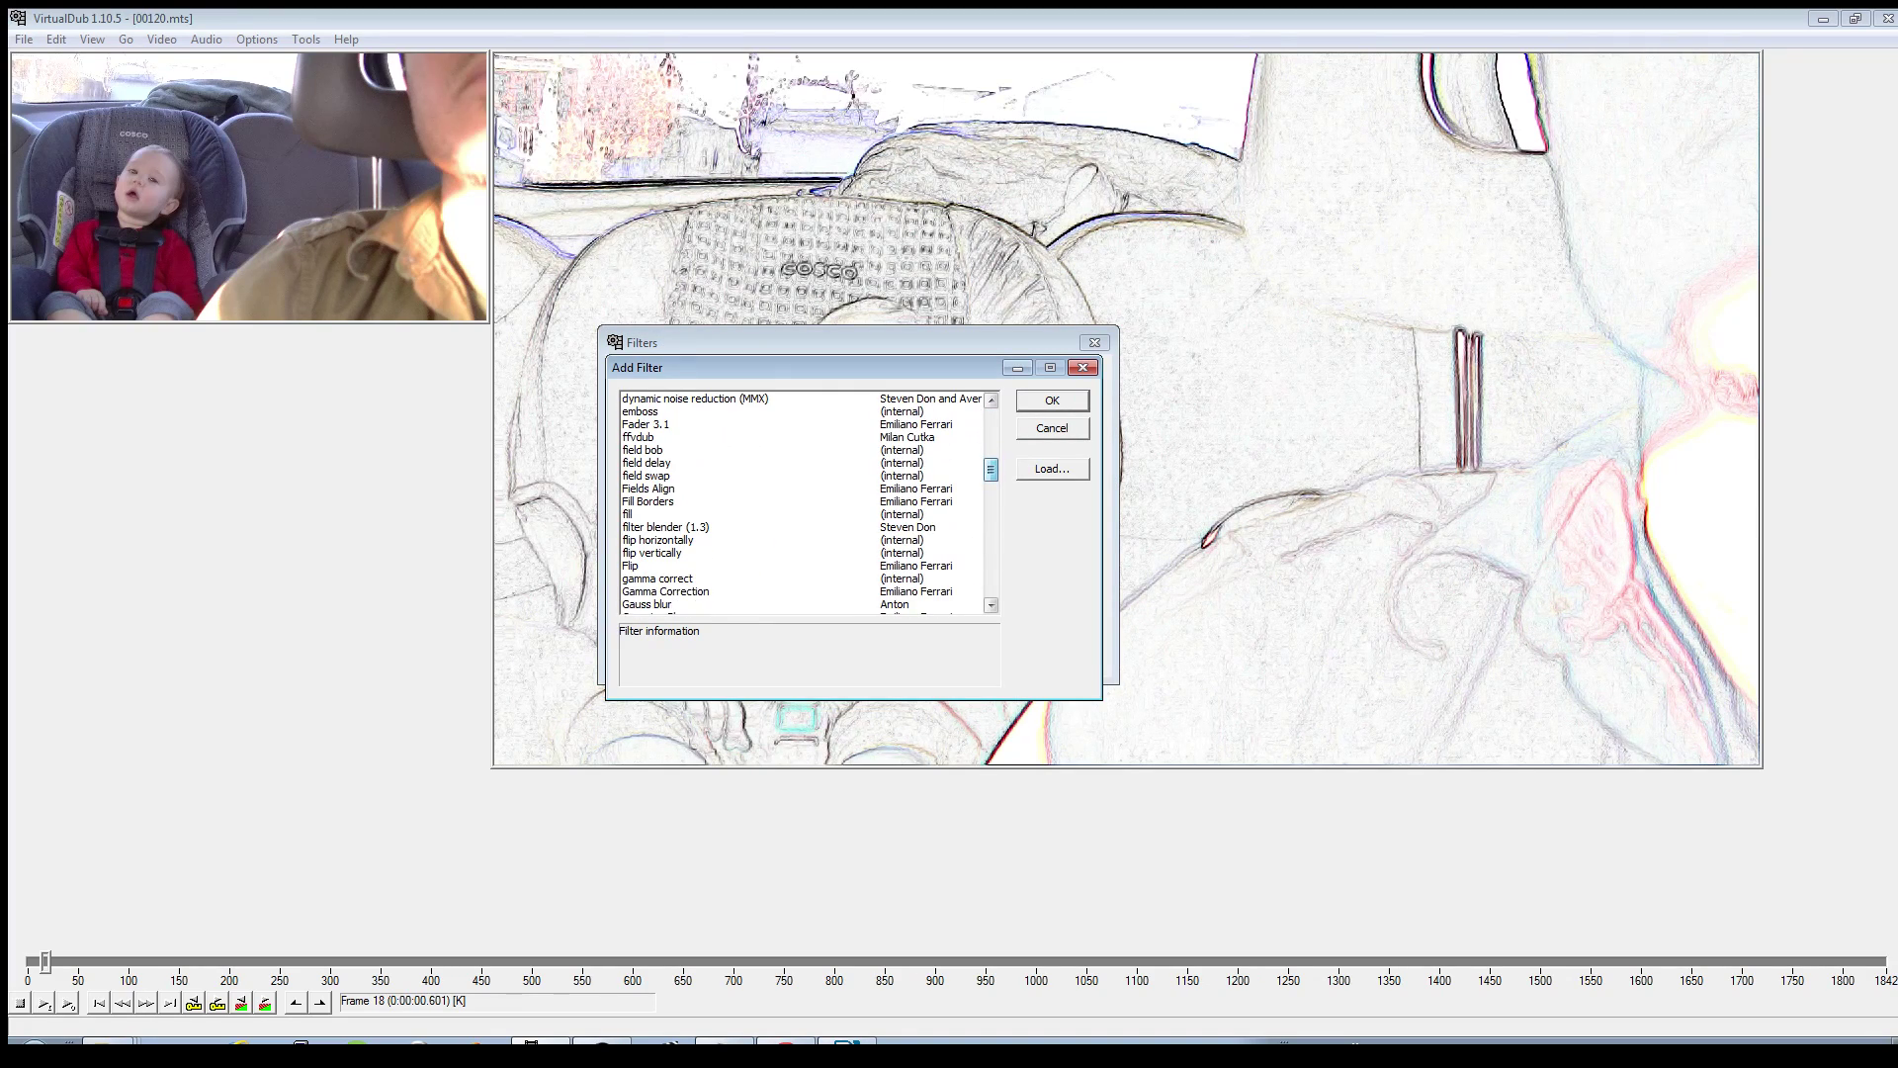
left_click(752, 604)
key("p")
scroll(800, 502, "down", 2)
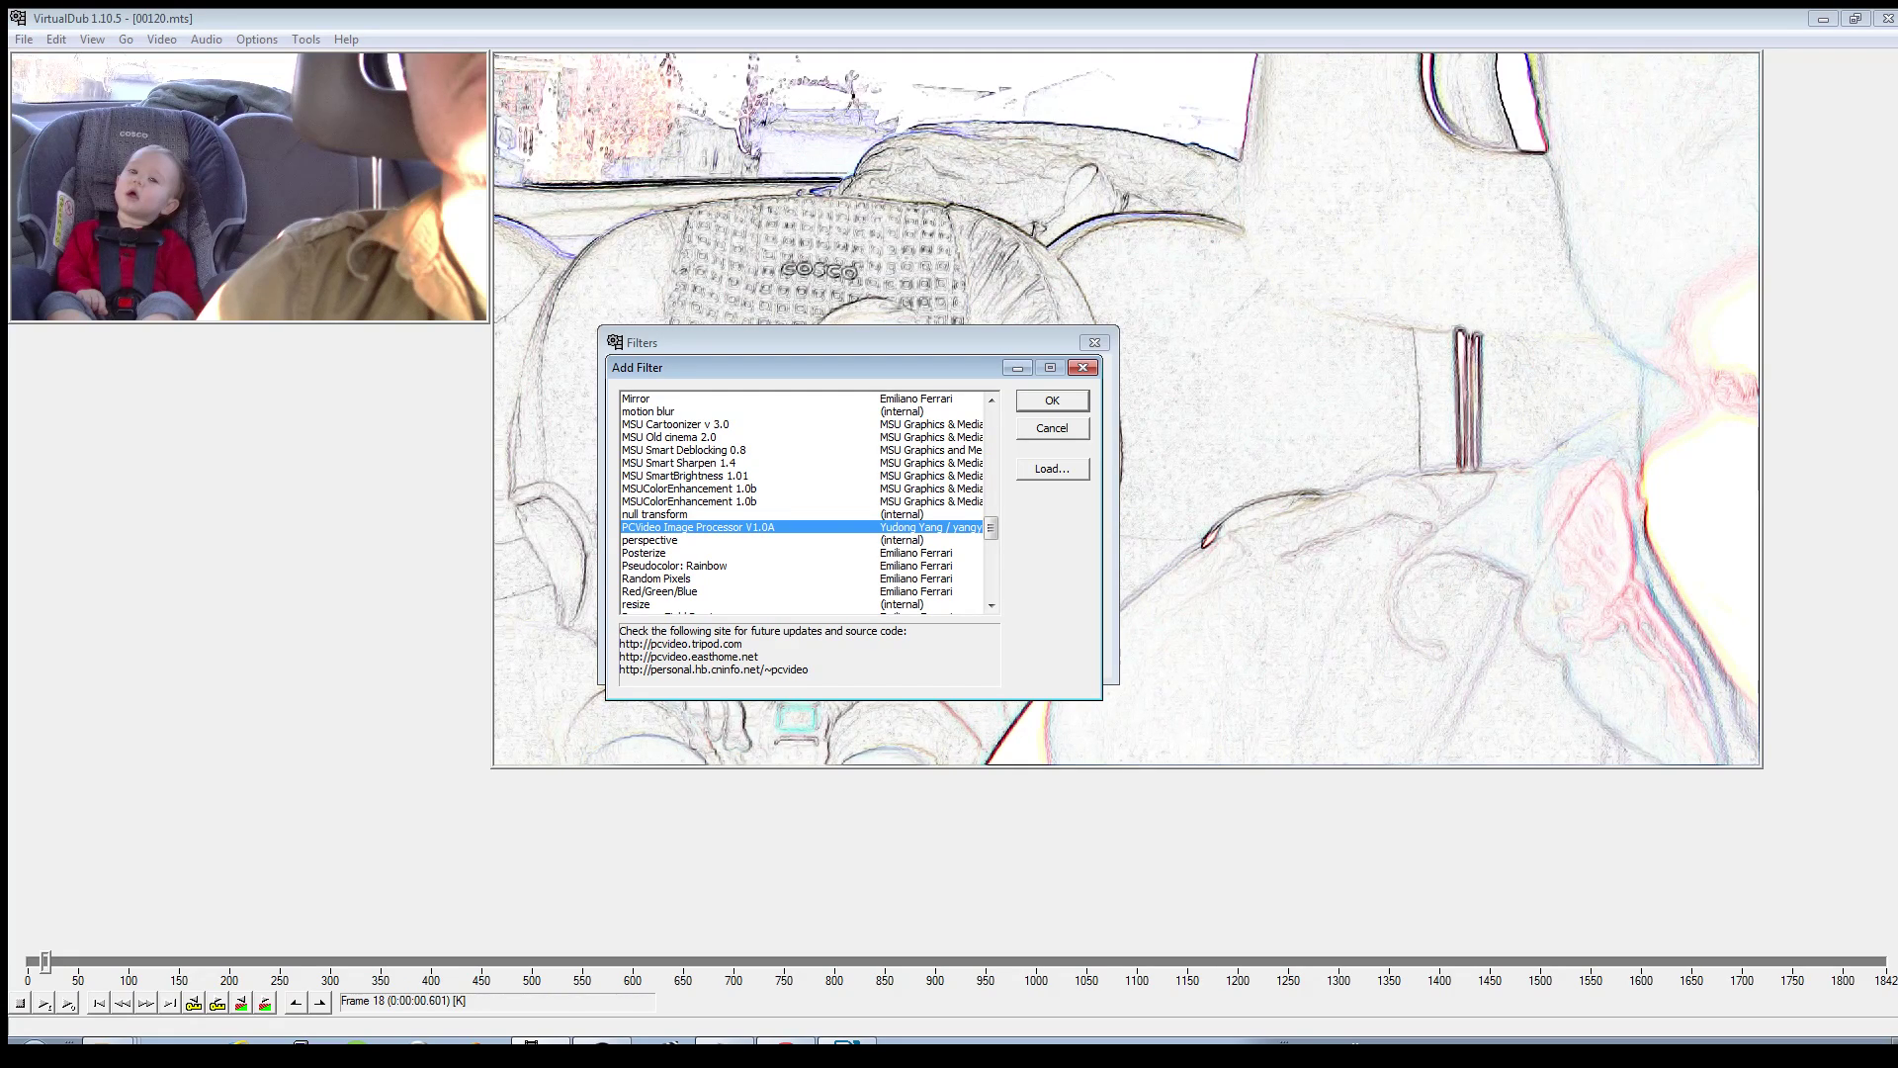
key("Down")
key("Down")
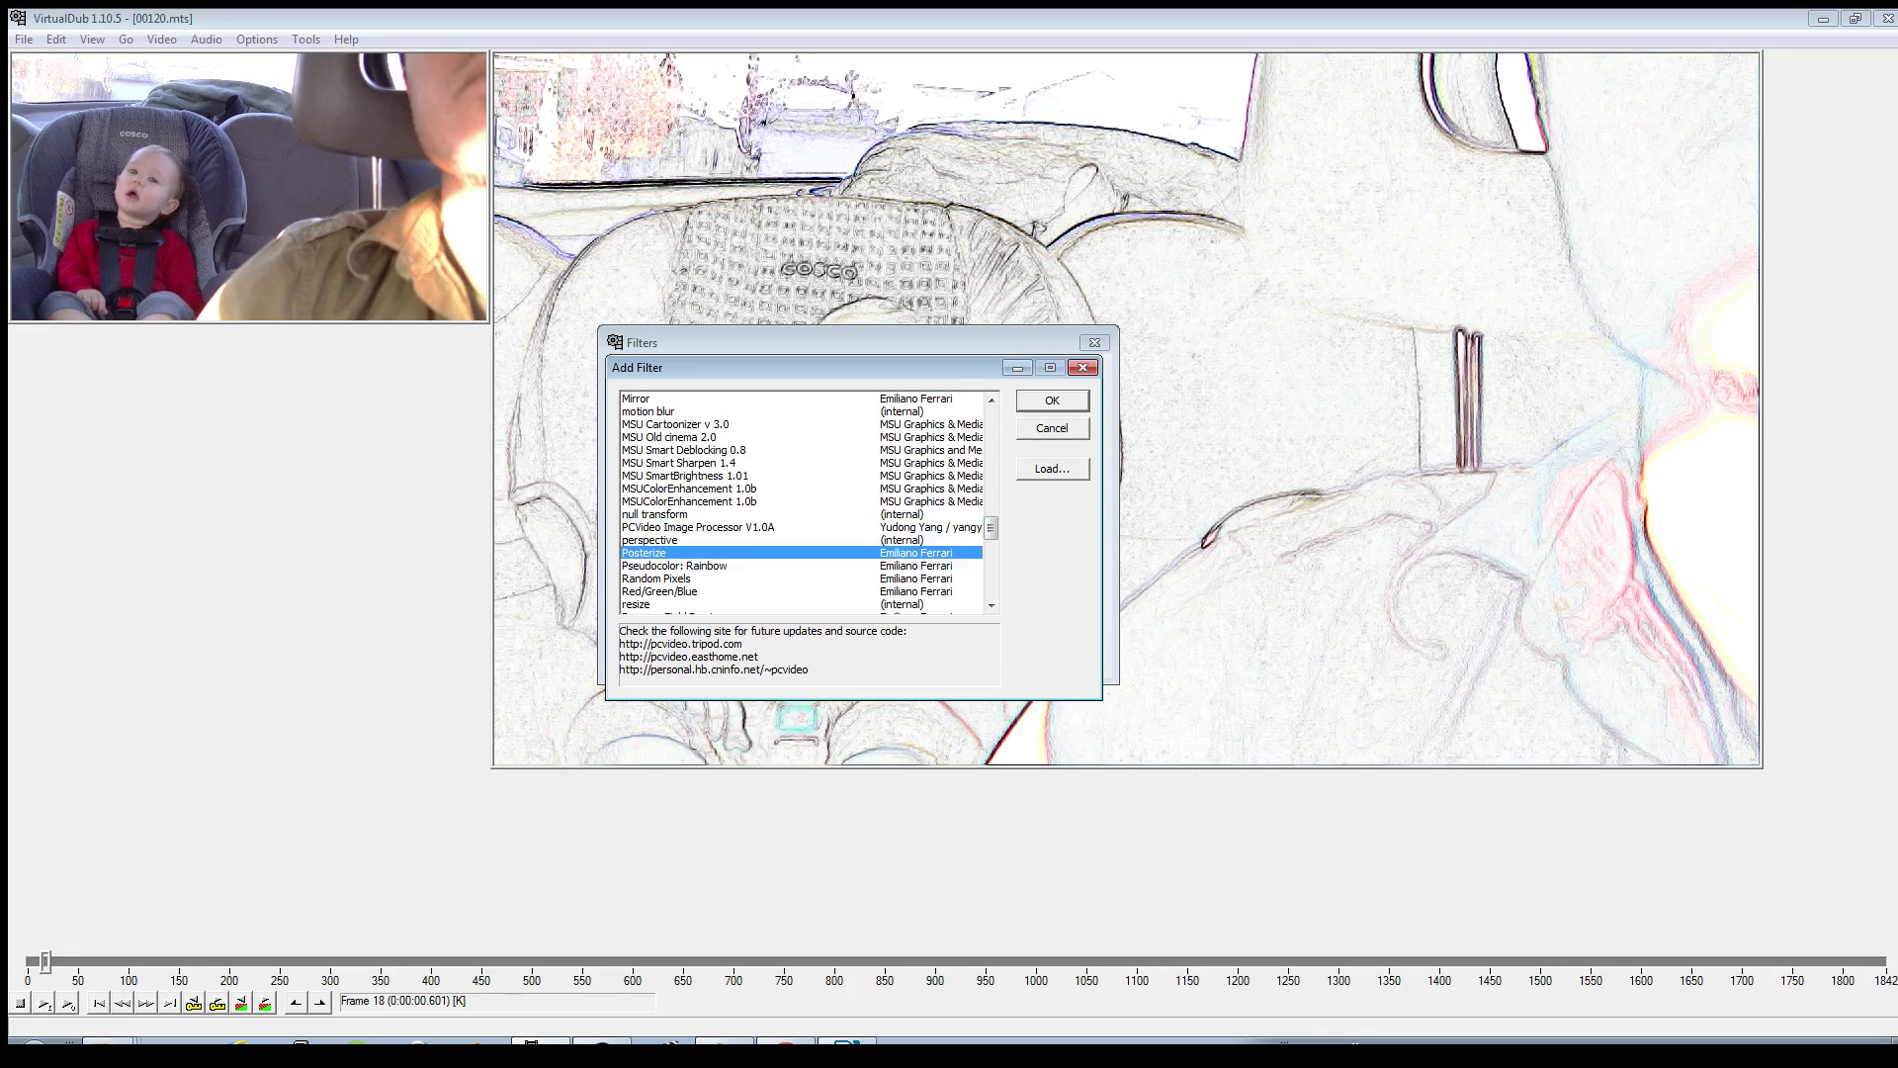
key("Return")
left_click(748, 460)
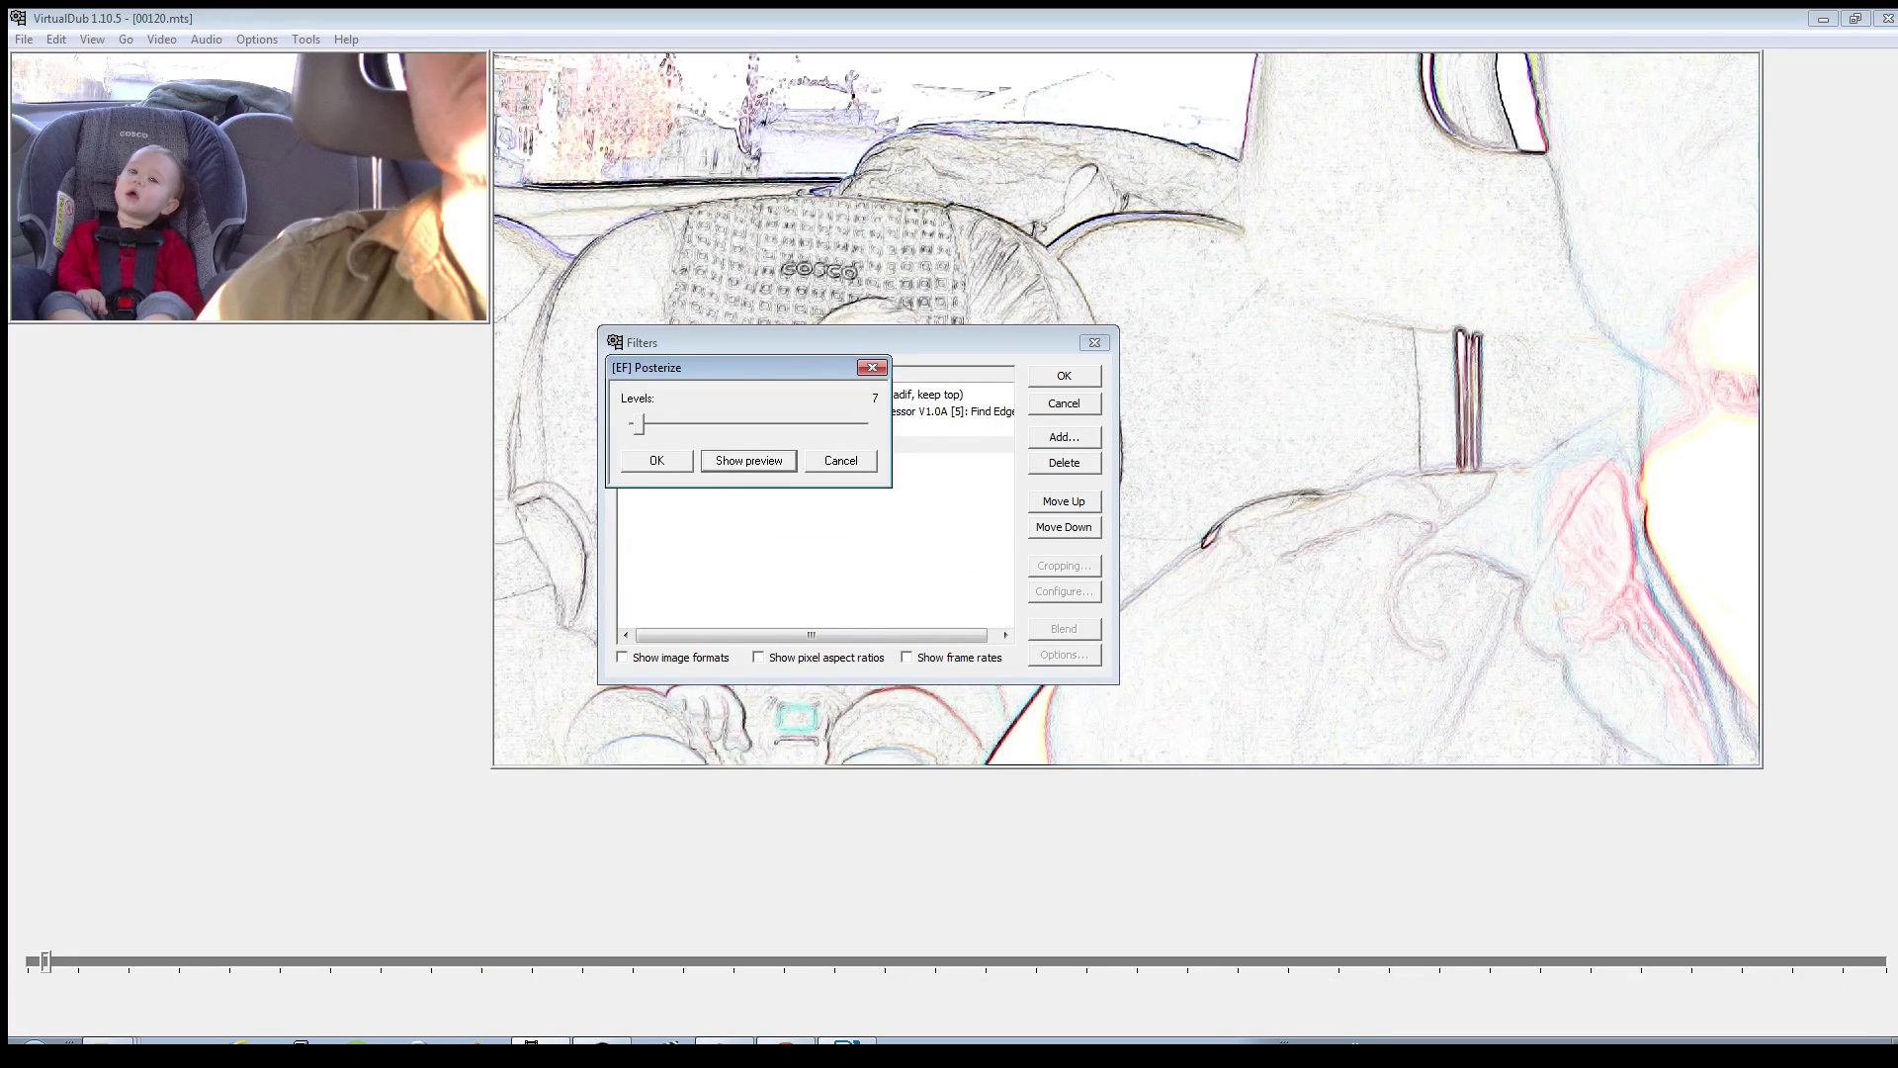
key("Return")
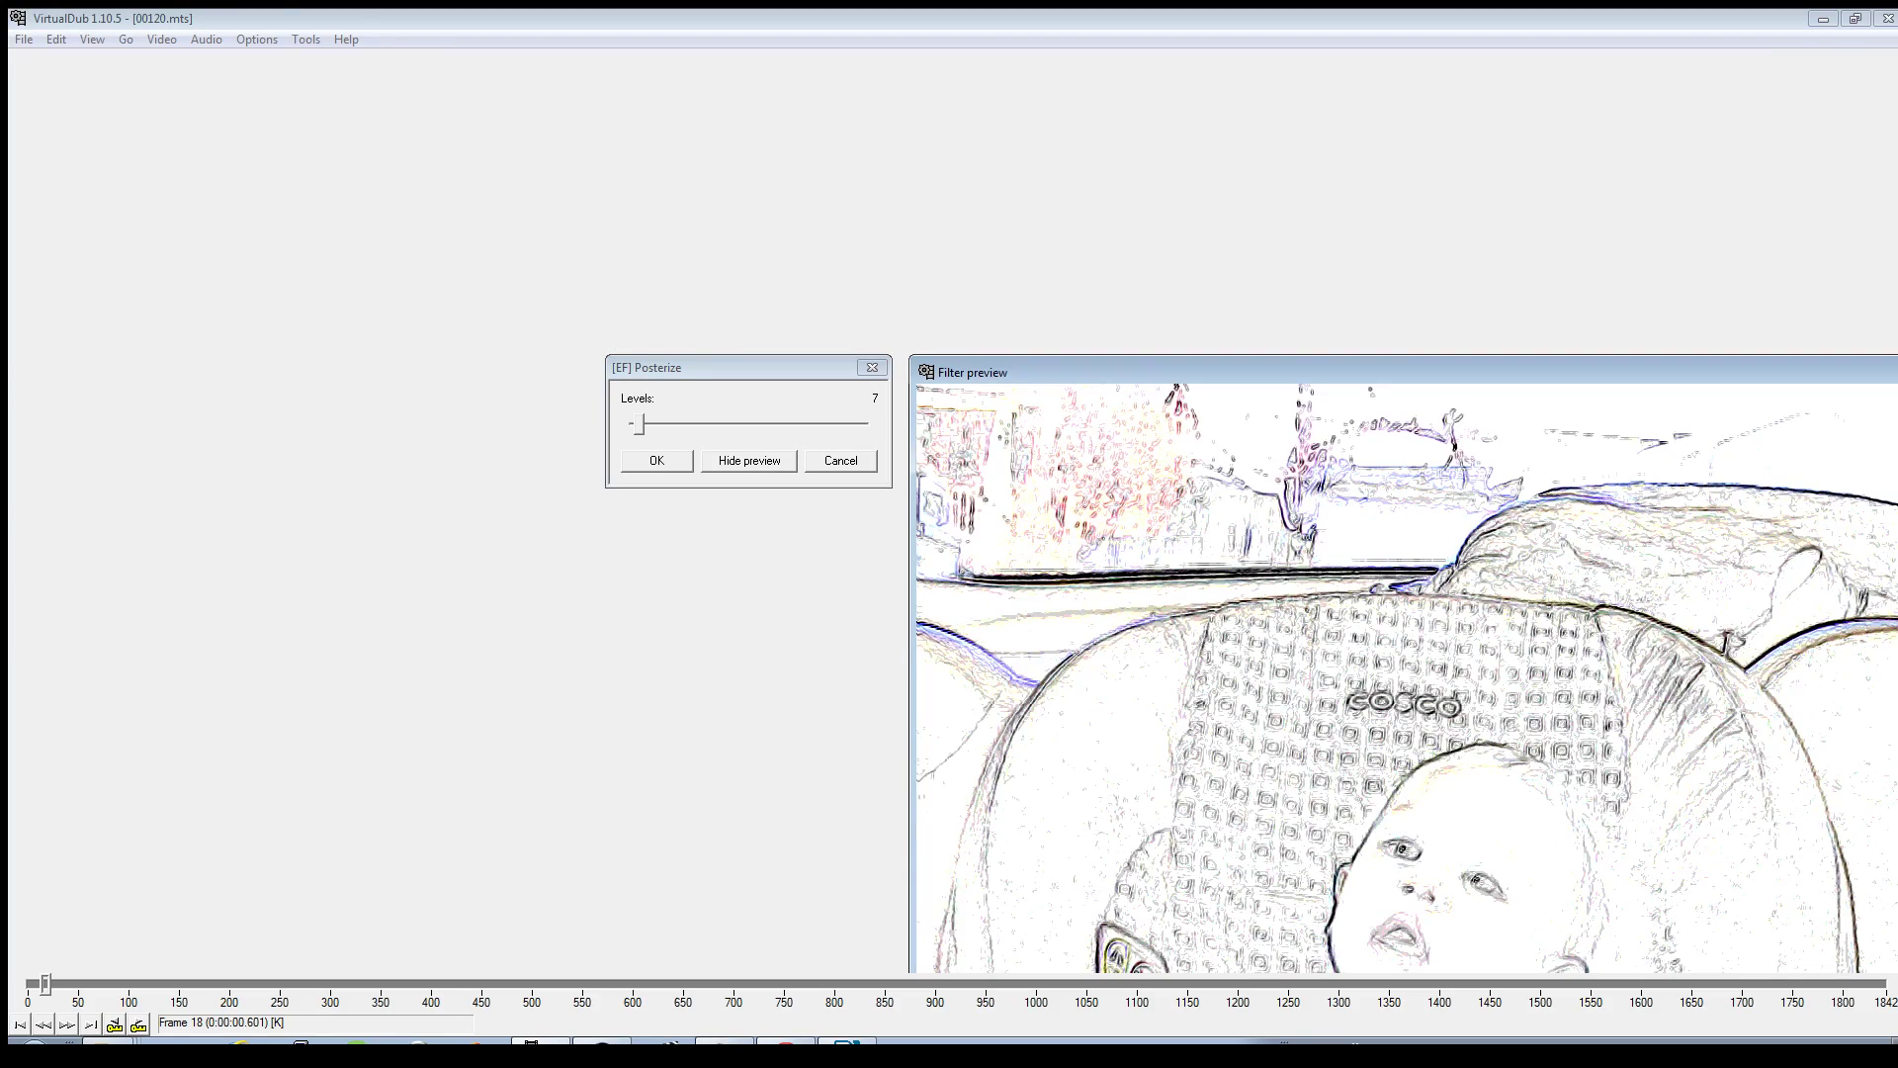
key("Escape")
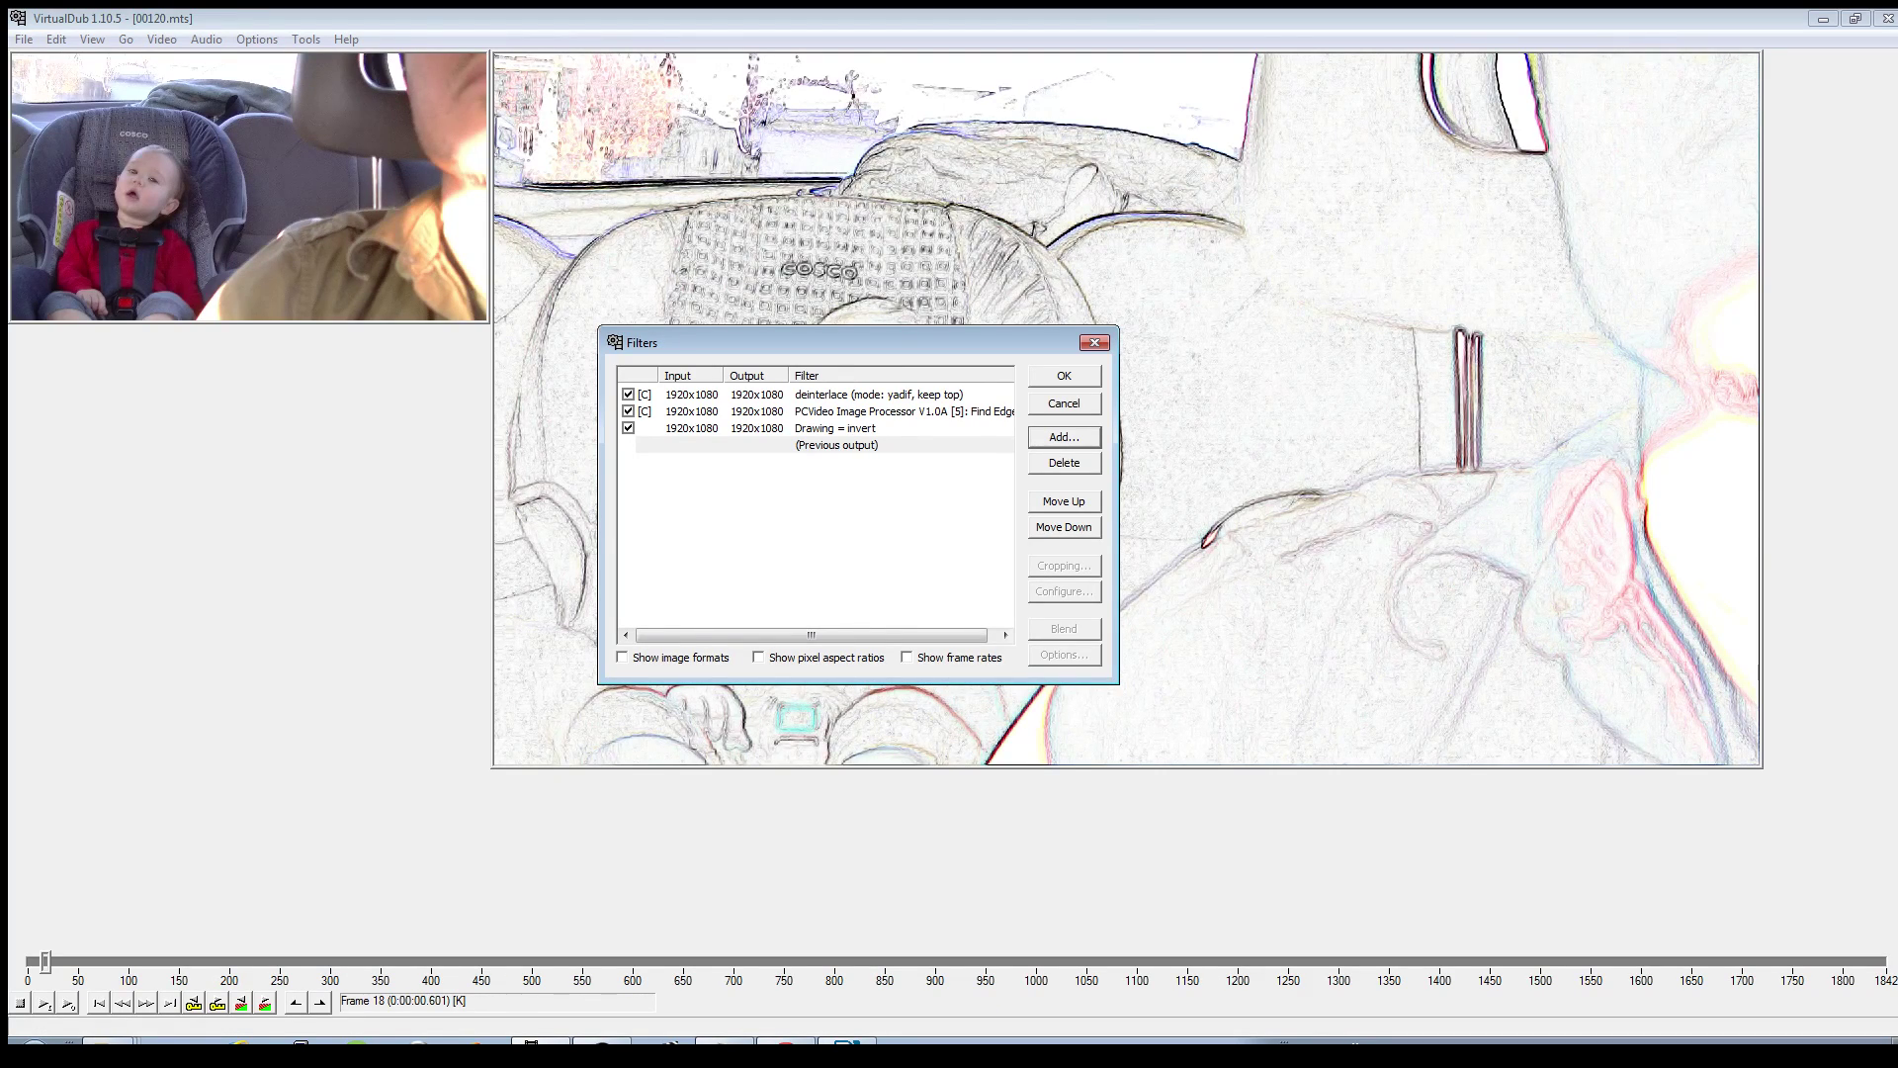
- Add the Posterize filter with 7 levels after the Drawing invert filter
left_click(835, 428)
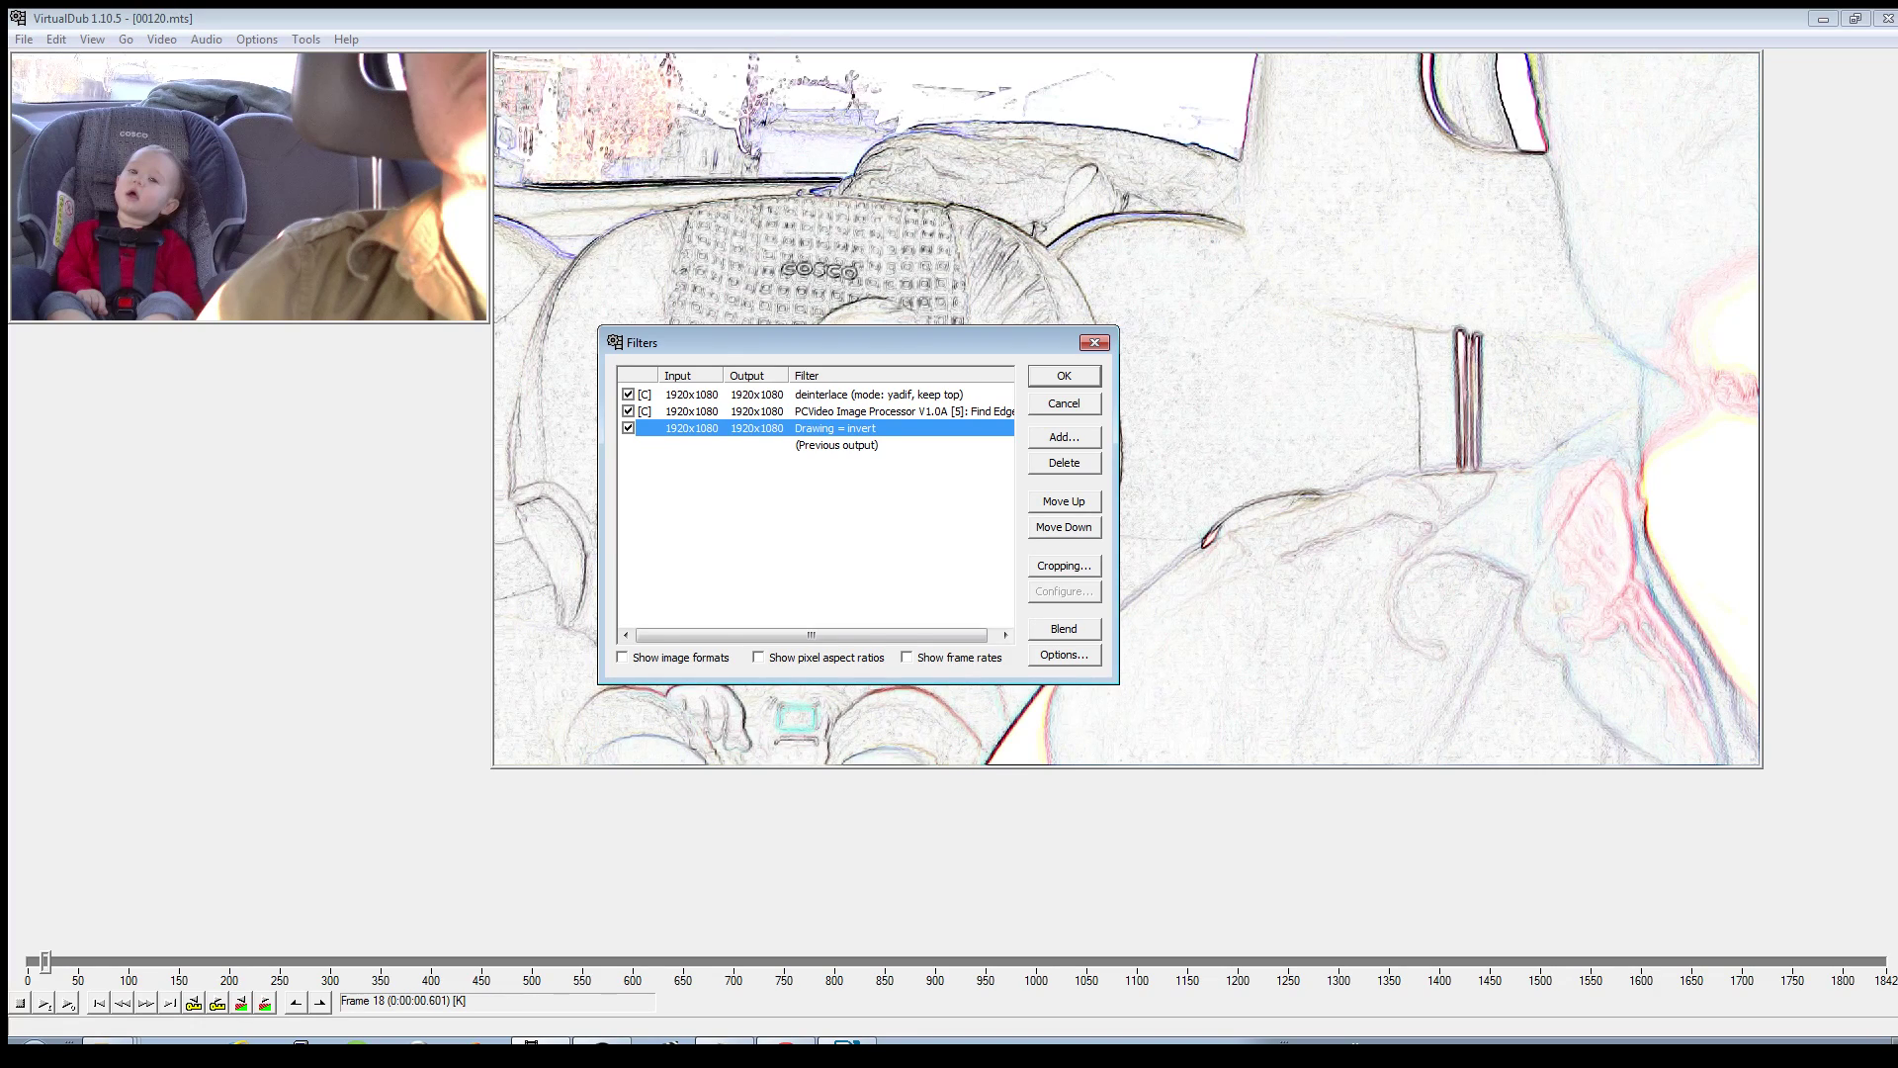
left_click(1064, 437)
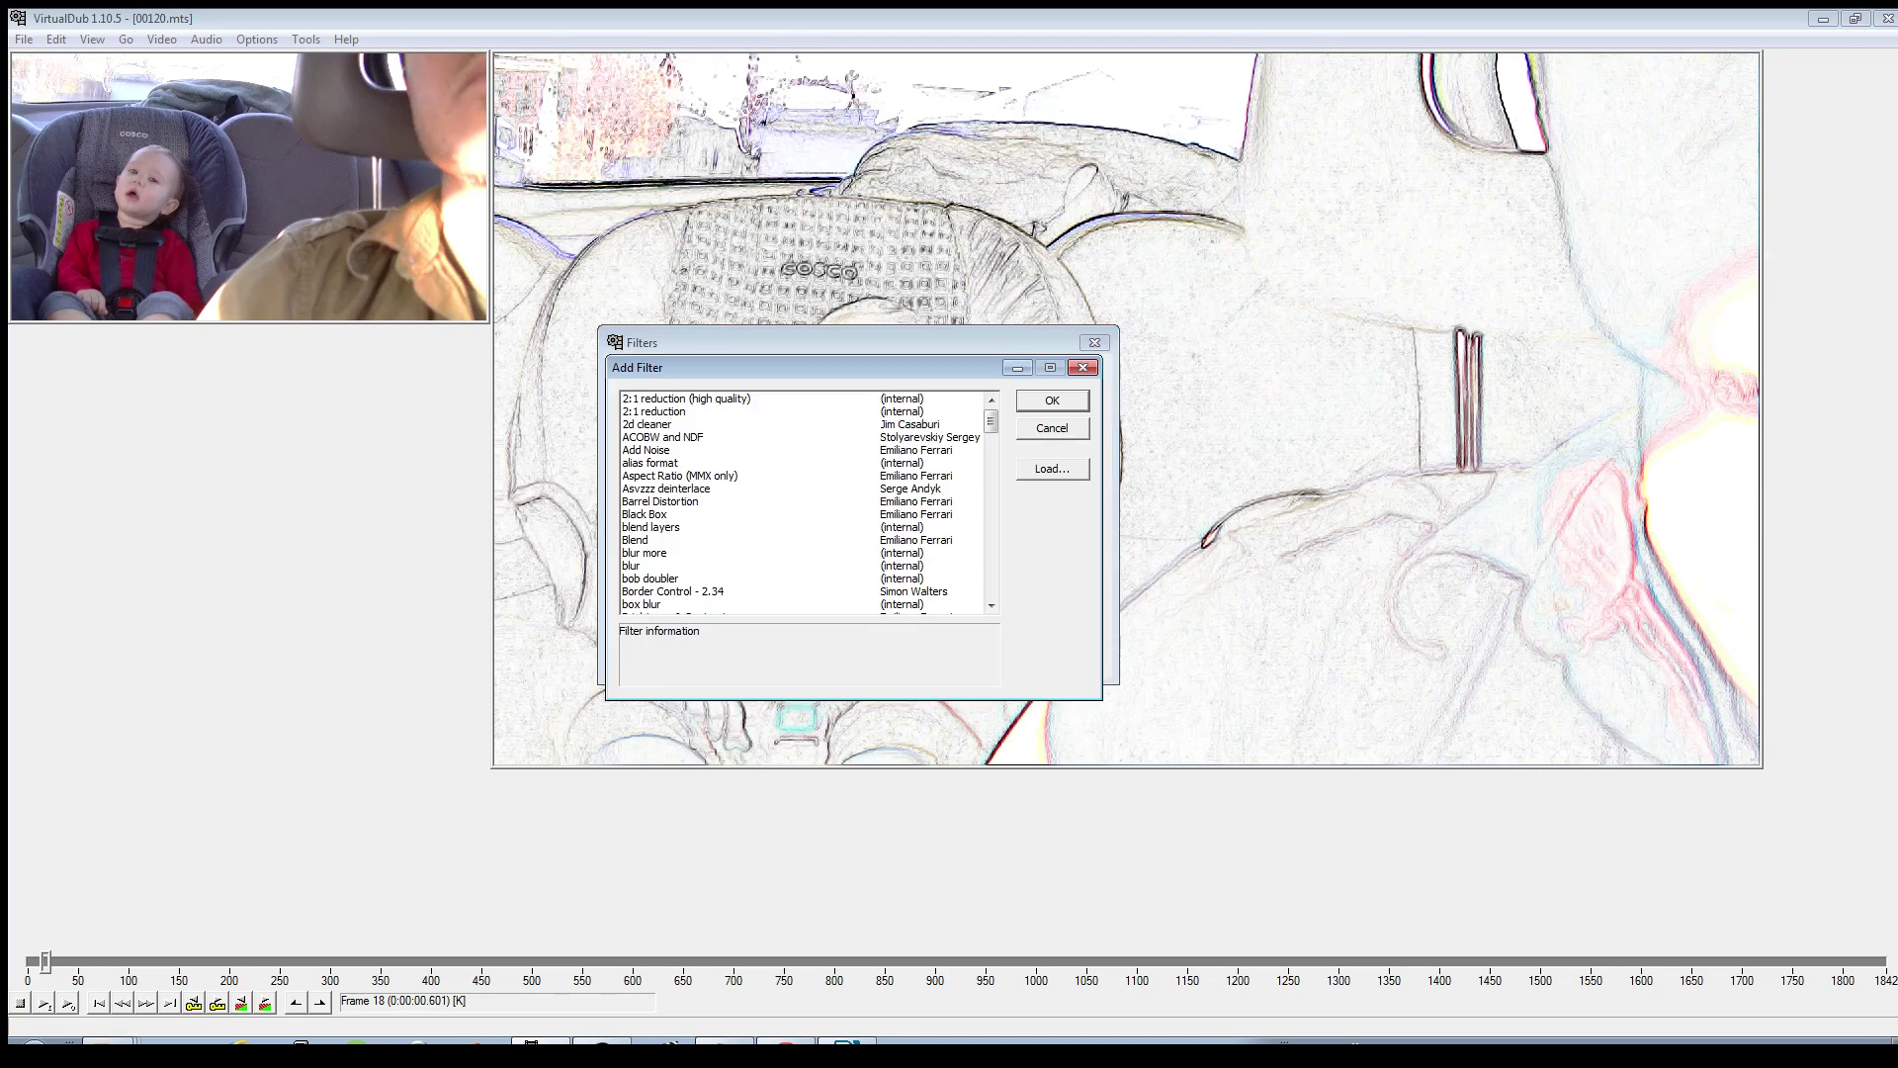
key("b")
key("p")
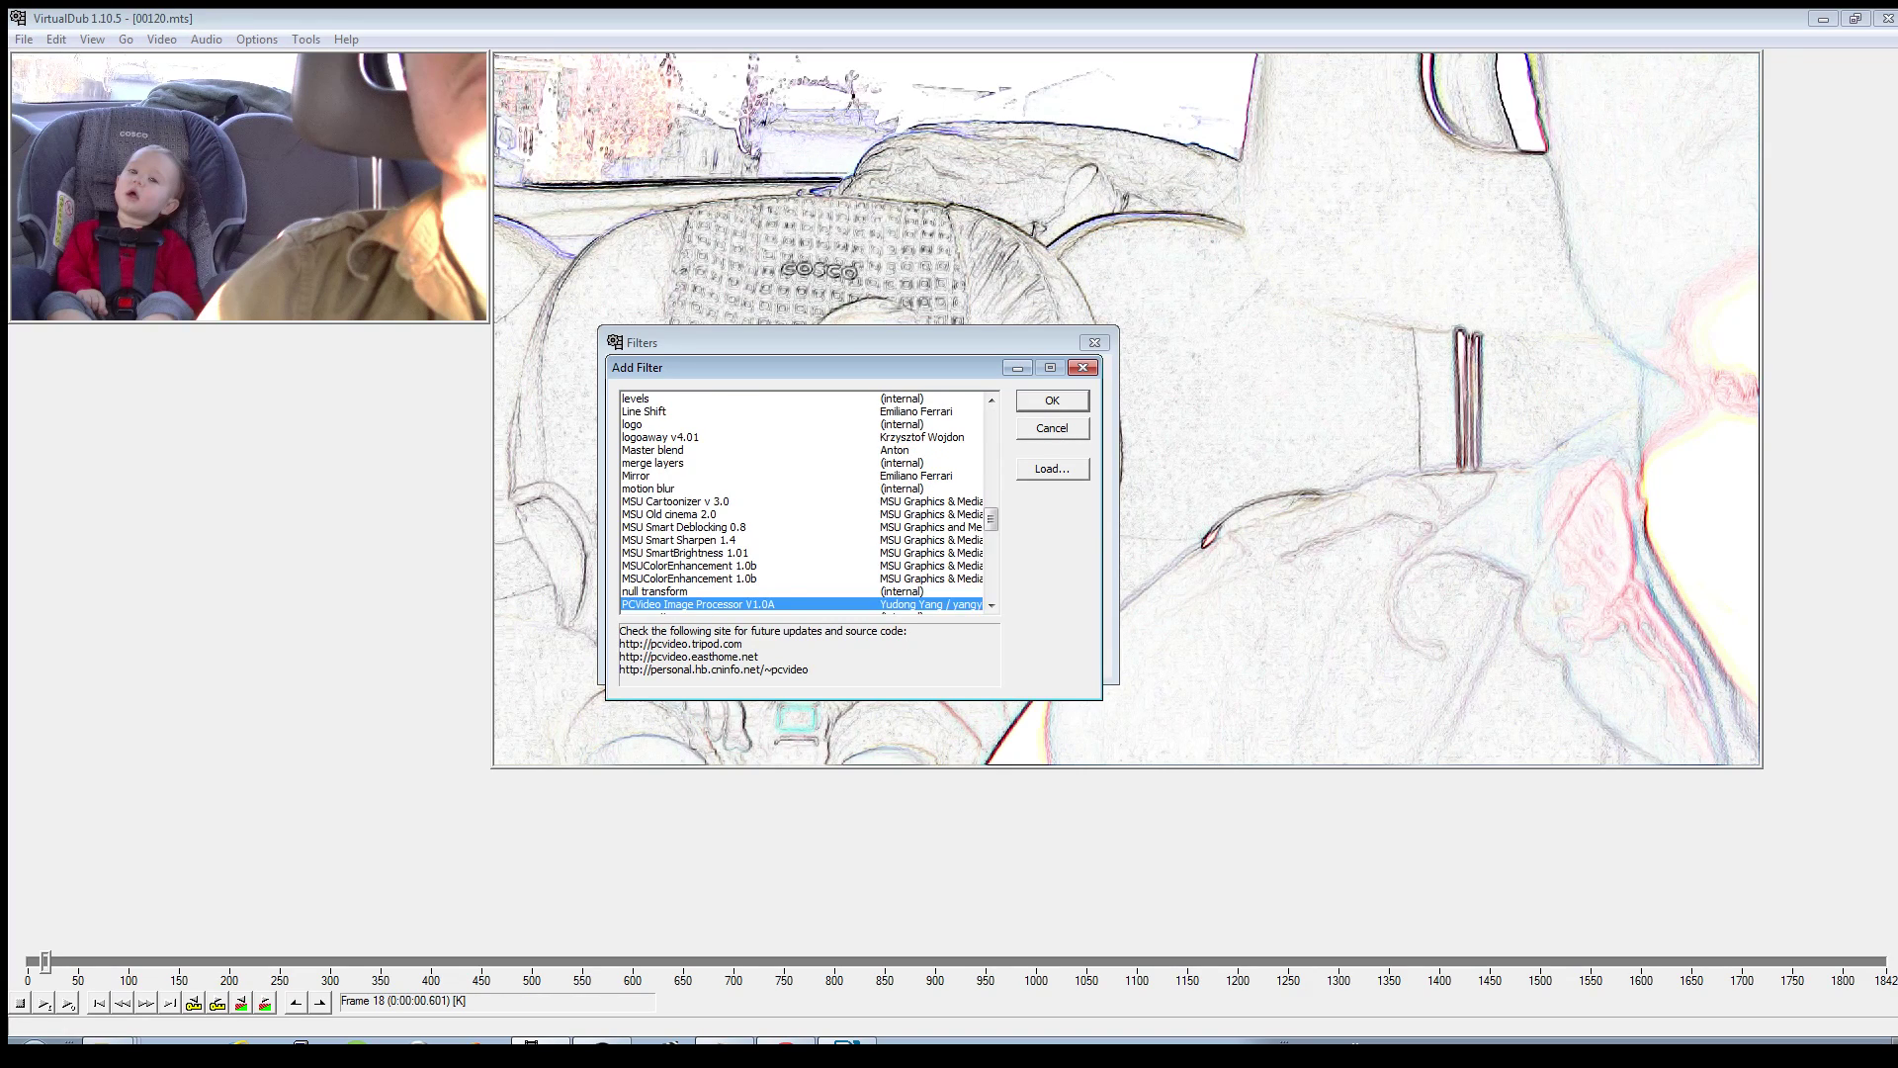
scroll(800, 502, "down", 2)
key("Down")
key("Down")
key("Return")
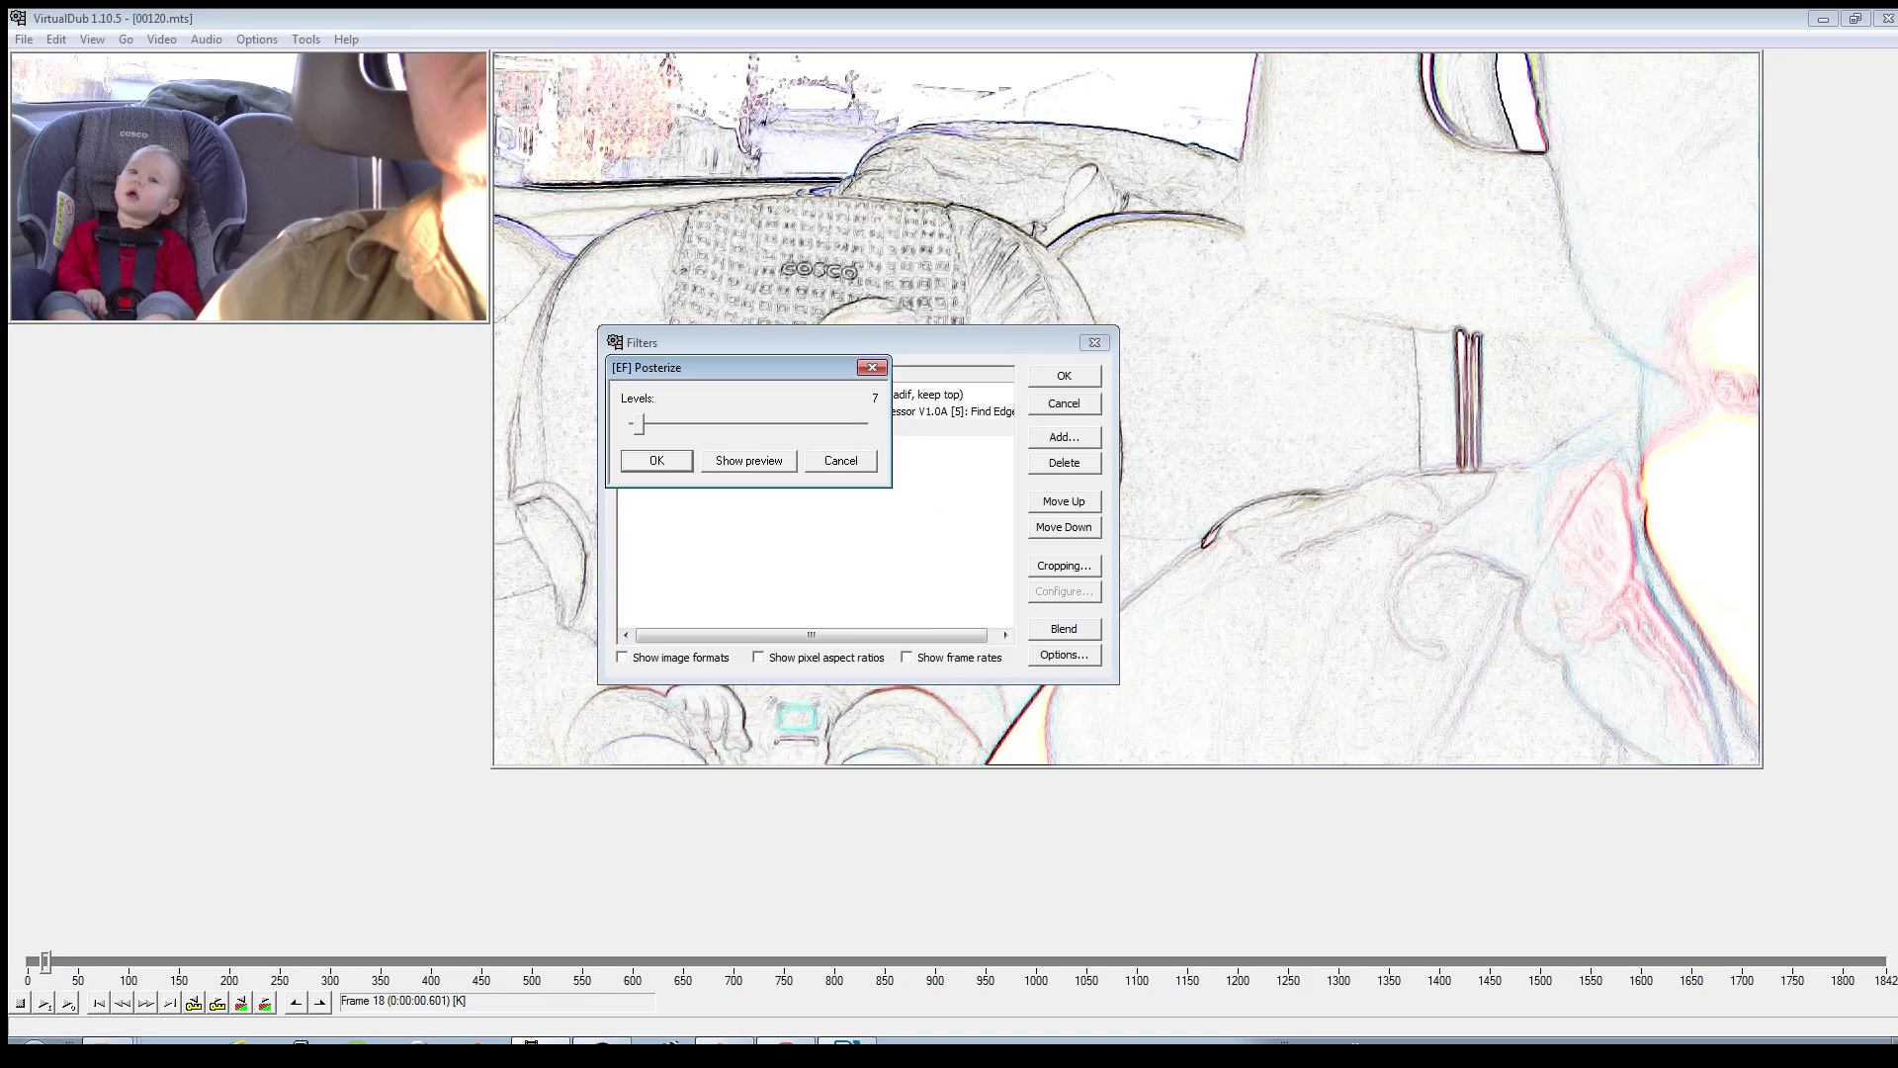
left_click(658, 461)
- Name the deinterlace filter's output Deinterlaced
left_click(878, 394)
right_click(817, 394)
left_click(879, 407)
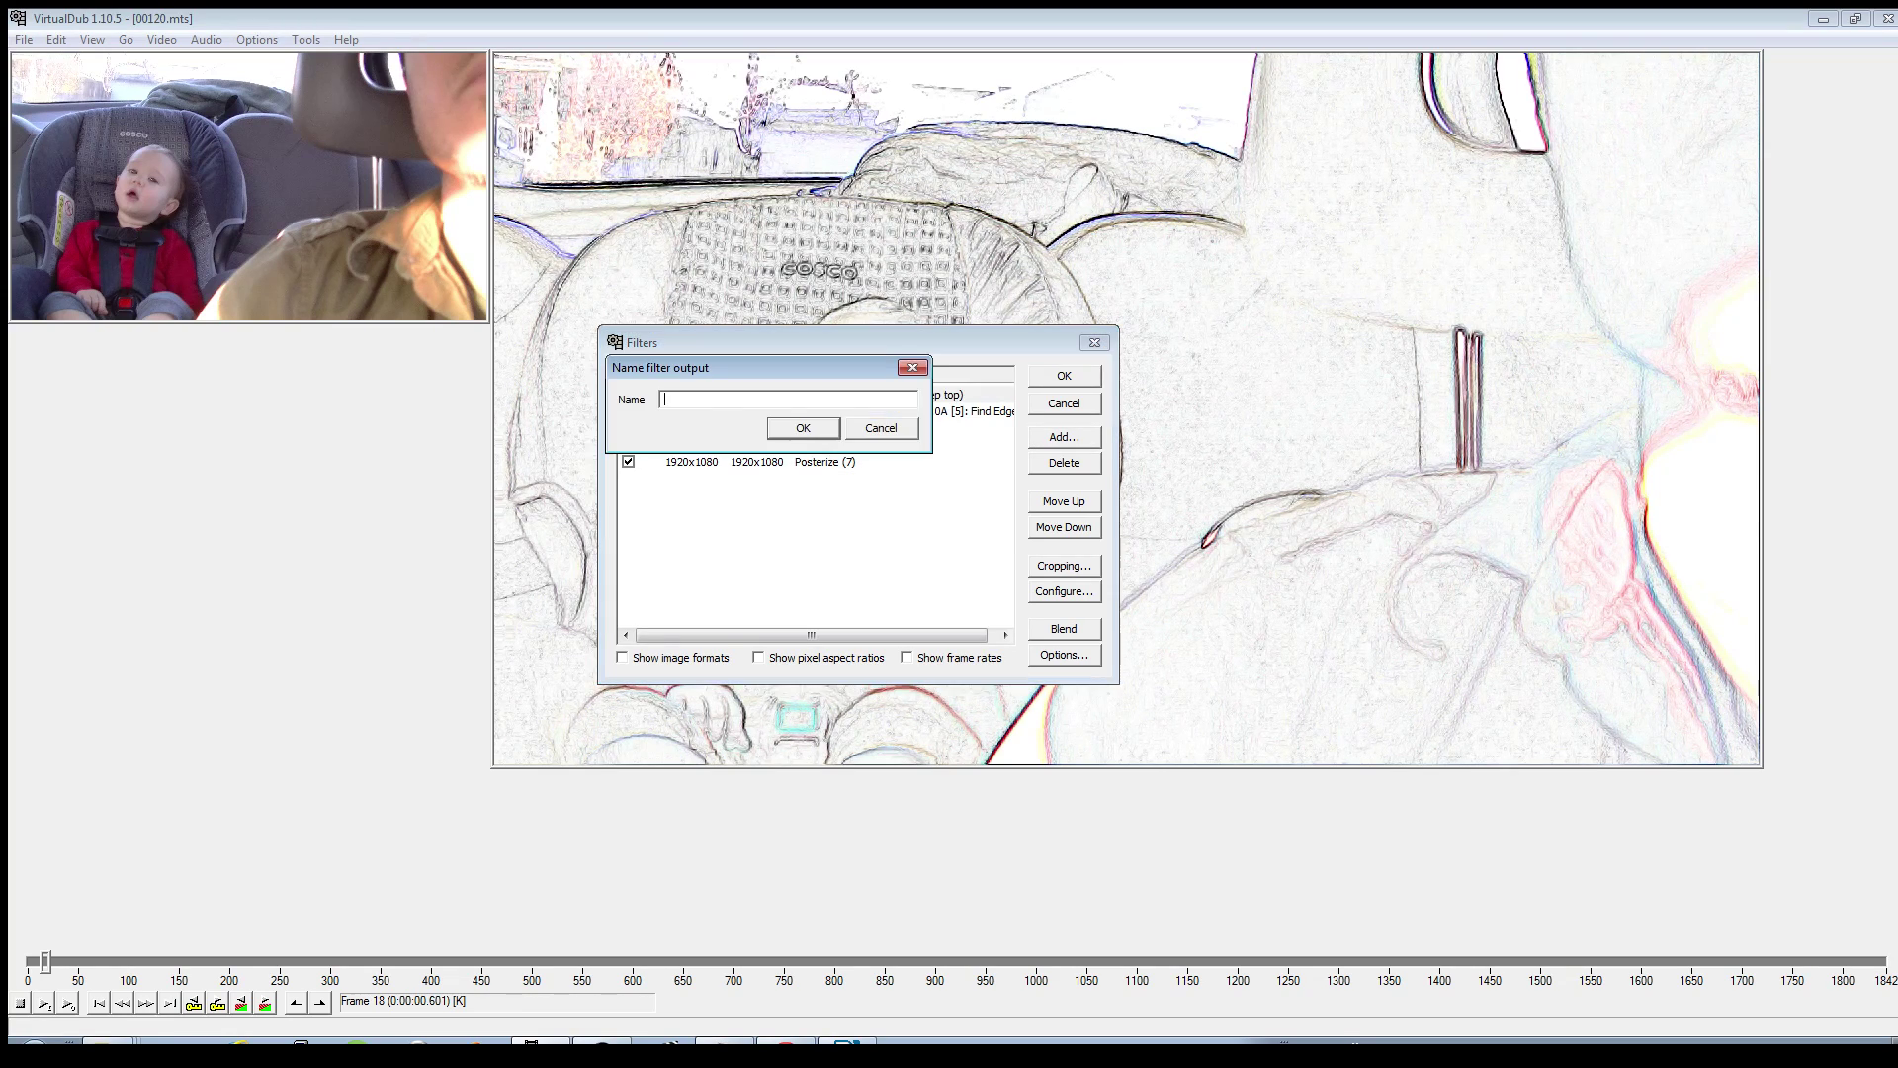
type("Deinterlaced")
key("Return")
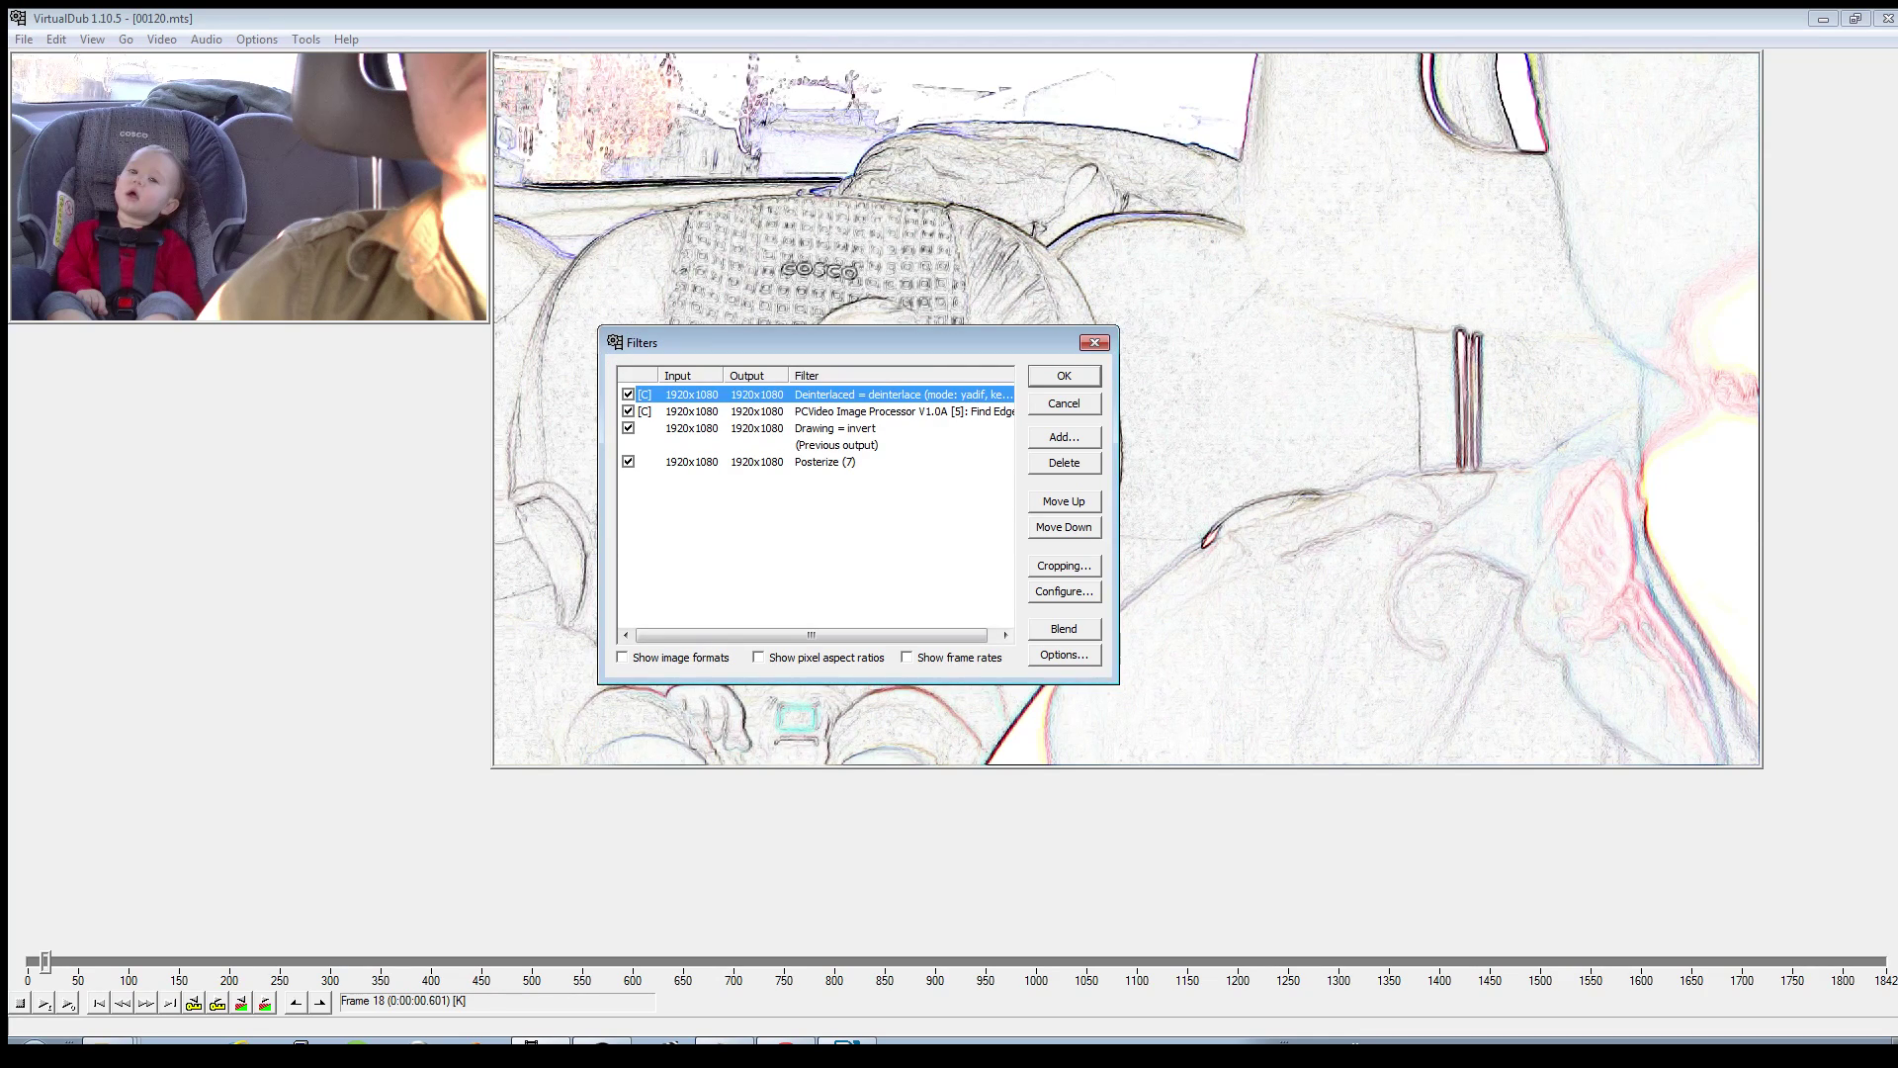
- Add an input to the Posterize filter and connect it to the Deinterlaced output
right_click(814, 460)
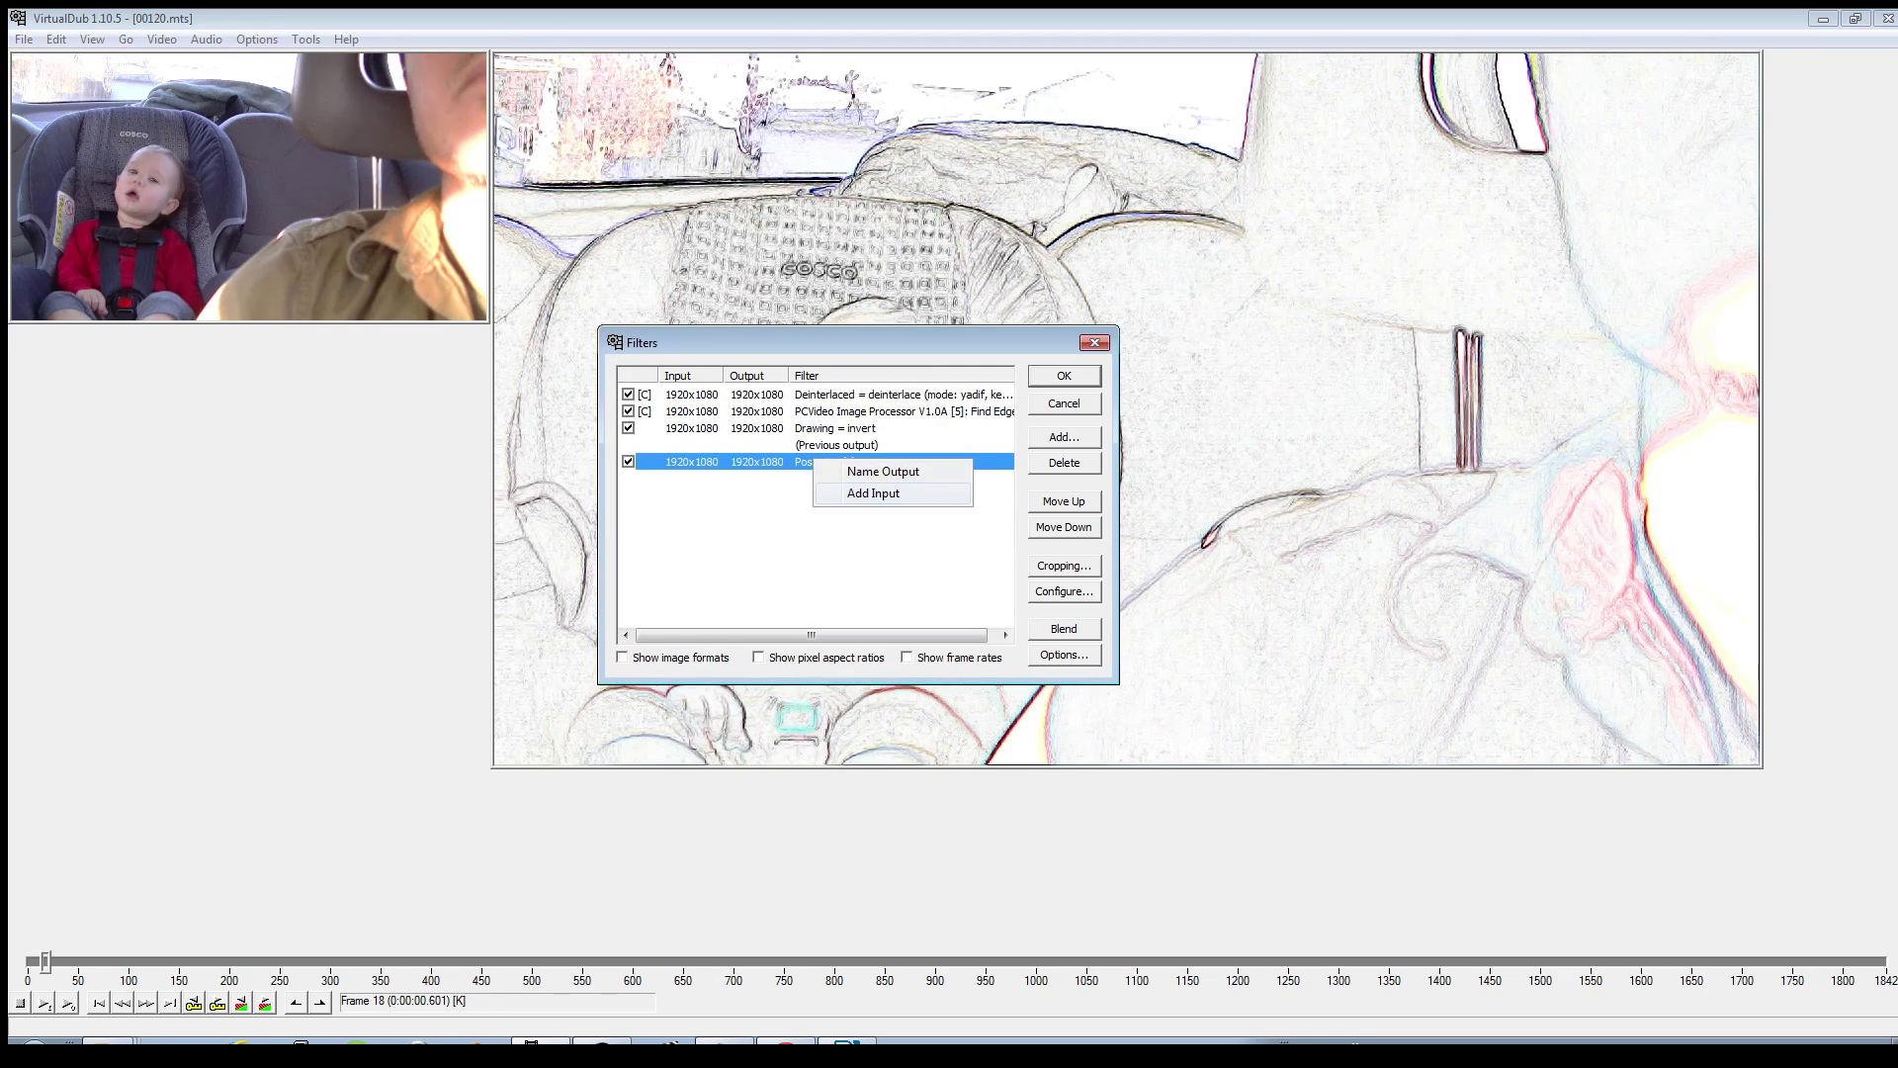
left_click(826, 534)
left_click(832, 462)
right_click(832, 462)
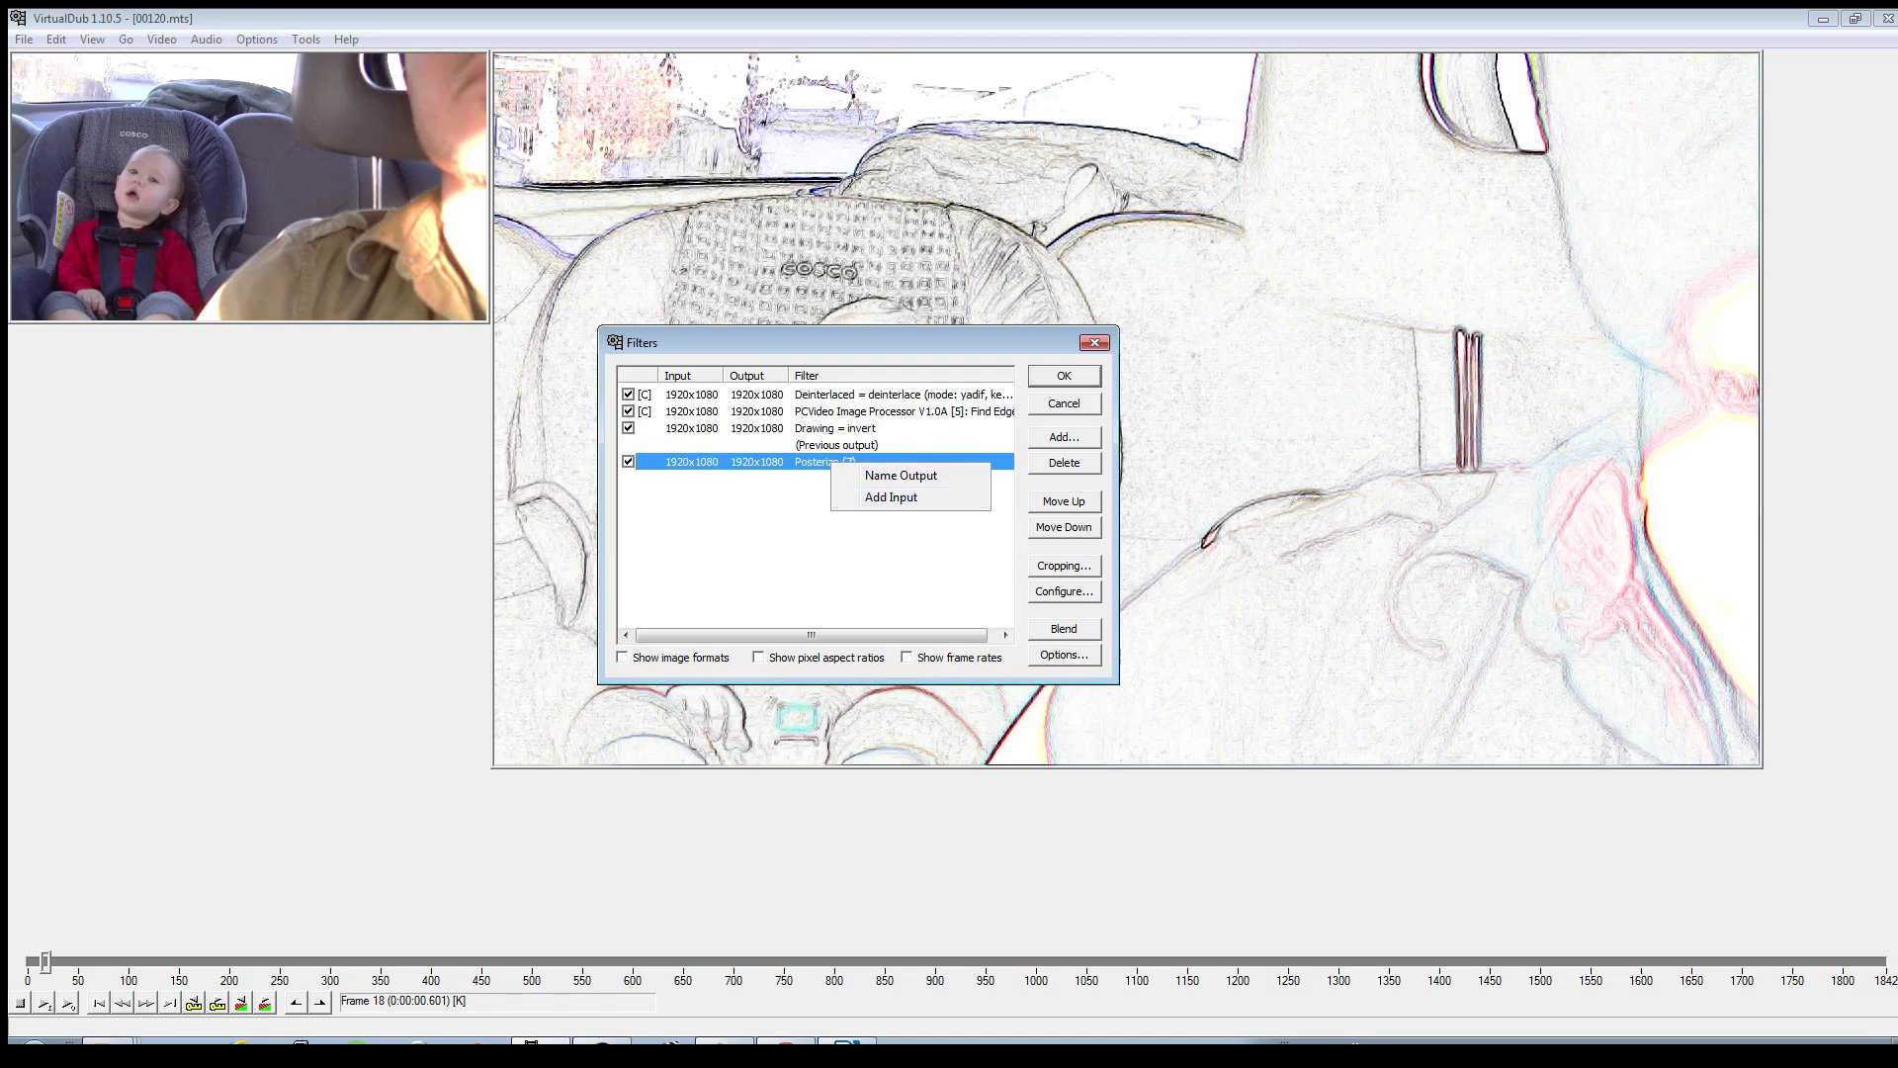
left_click(891, 497)
left_click(855, 479)
right_click(855, 480)
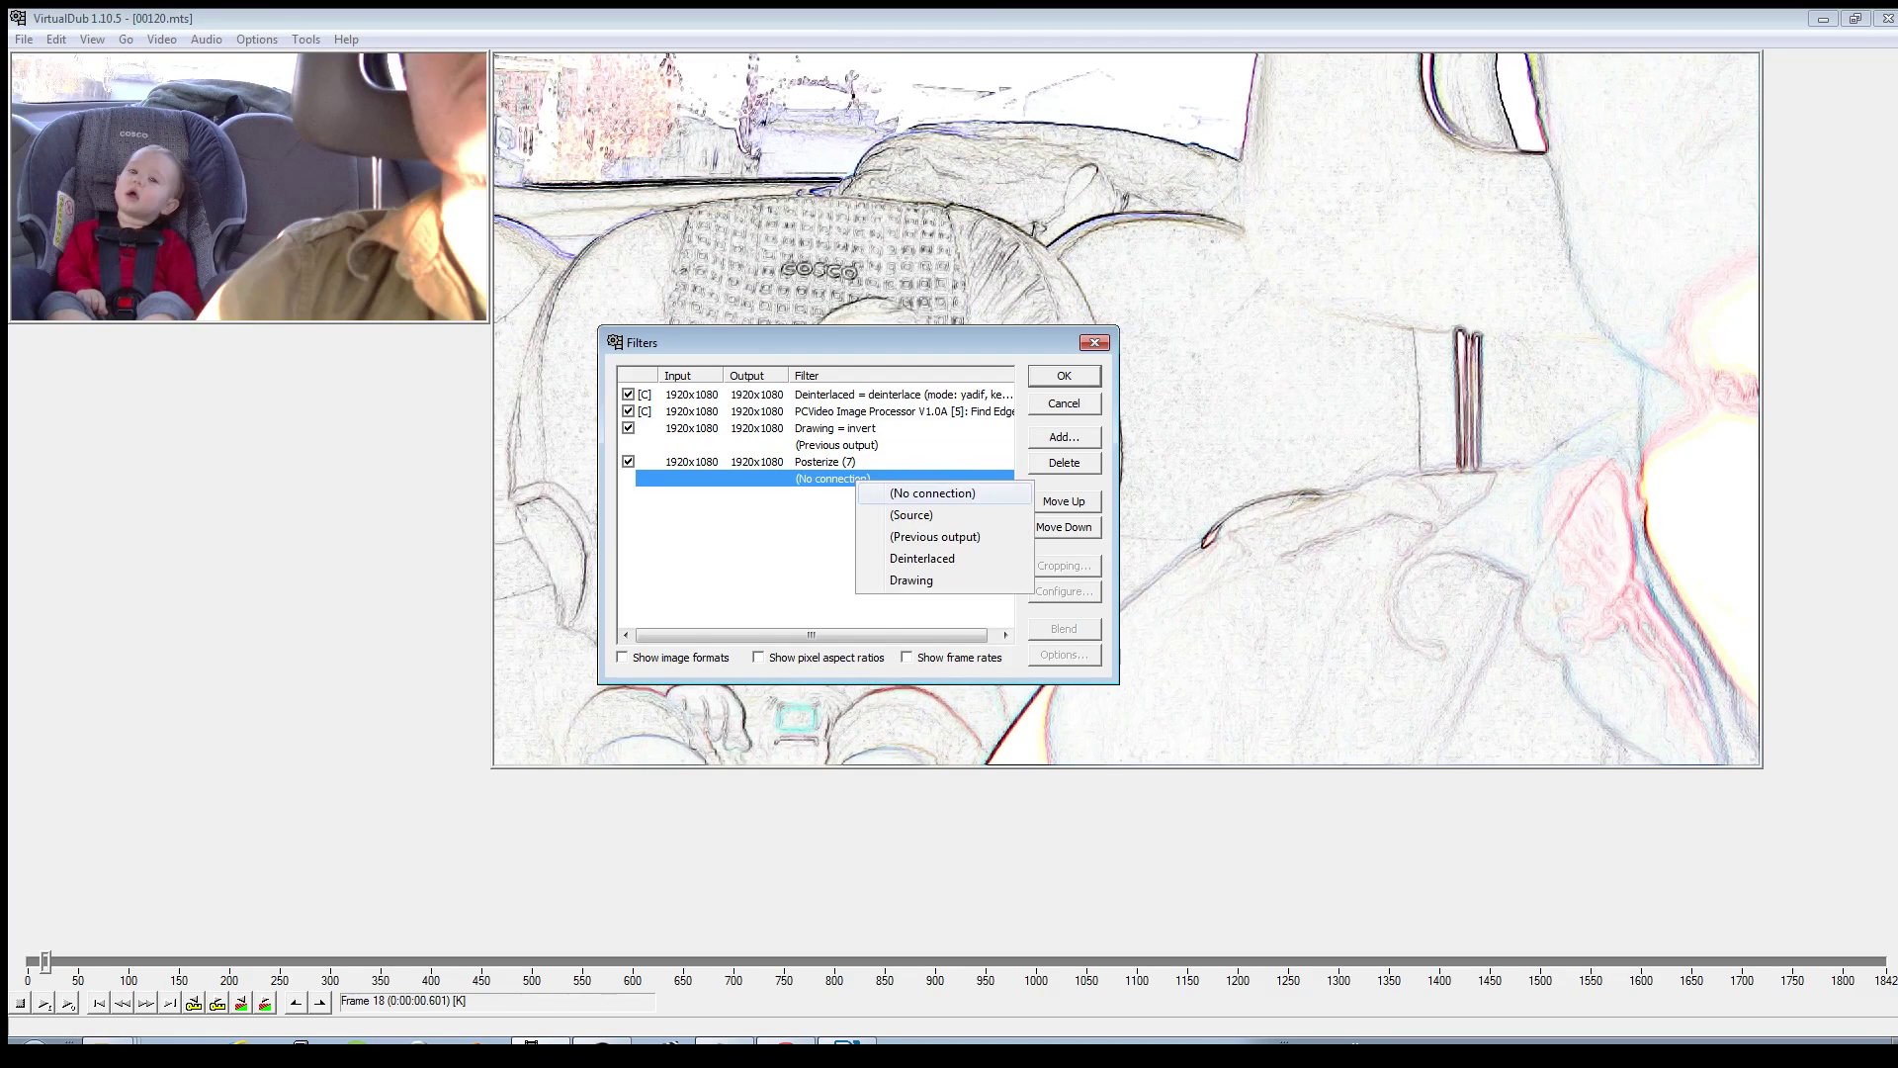
left_click(922, 558)
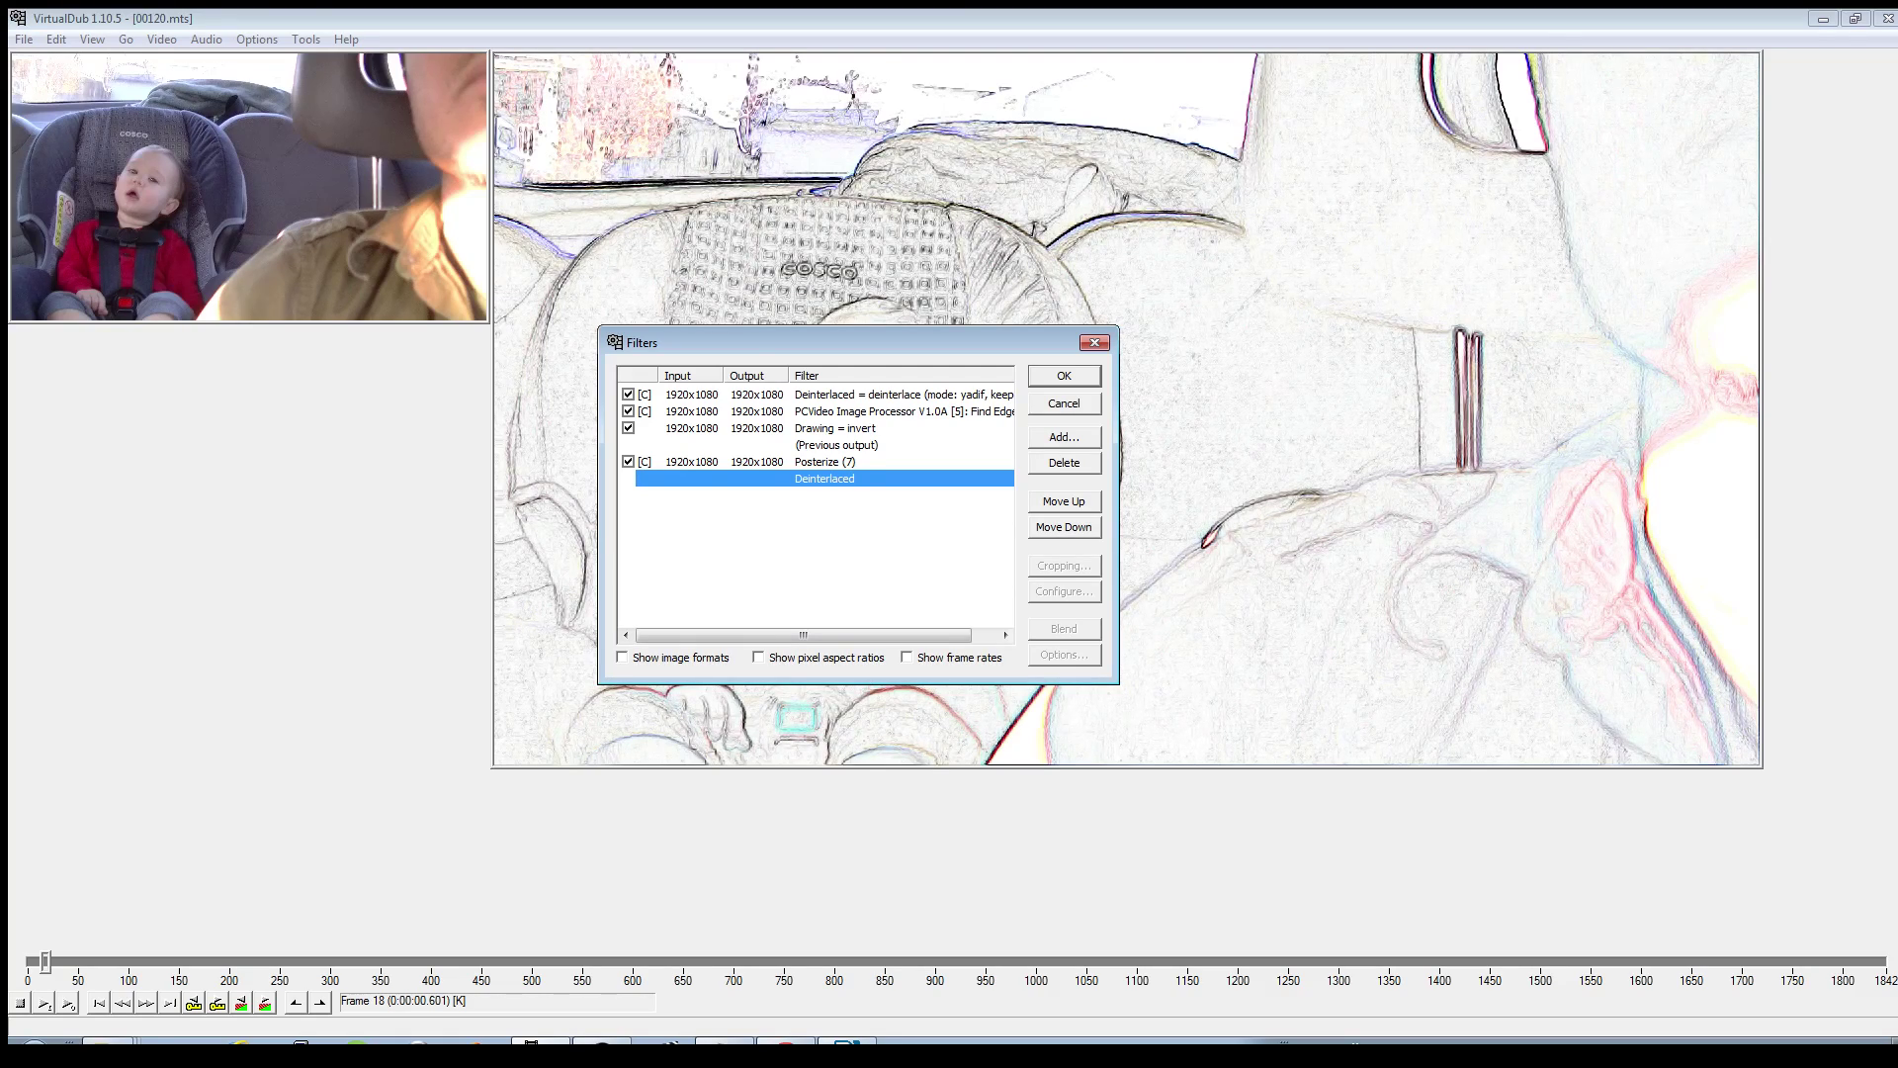
- Open the Posterize filter's settings, move the dialog clear of the filter list and show its preview
double_click(825, 462)
left_click_drag(737, 367, 336, 174)
left_click(348, 268)
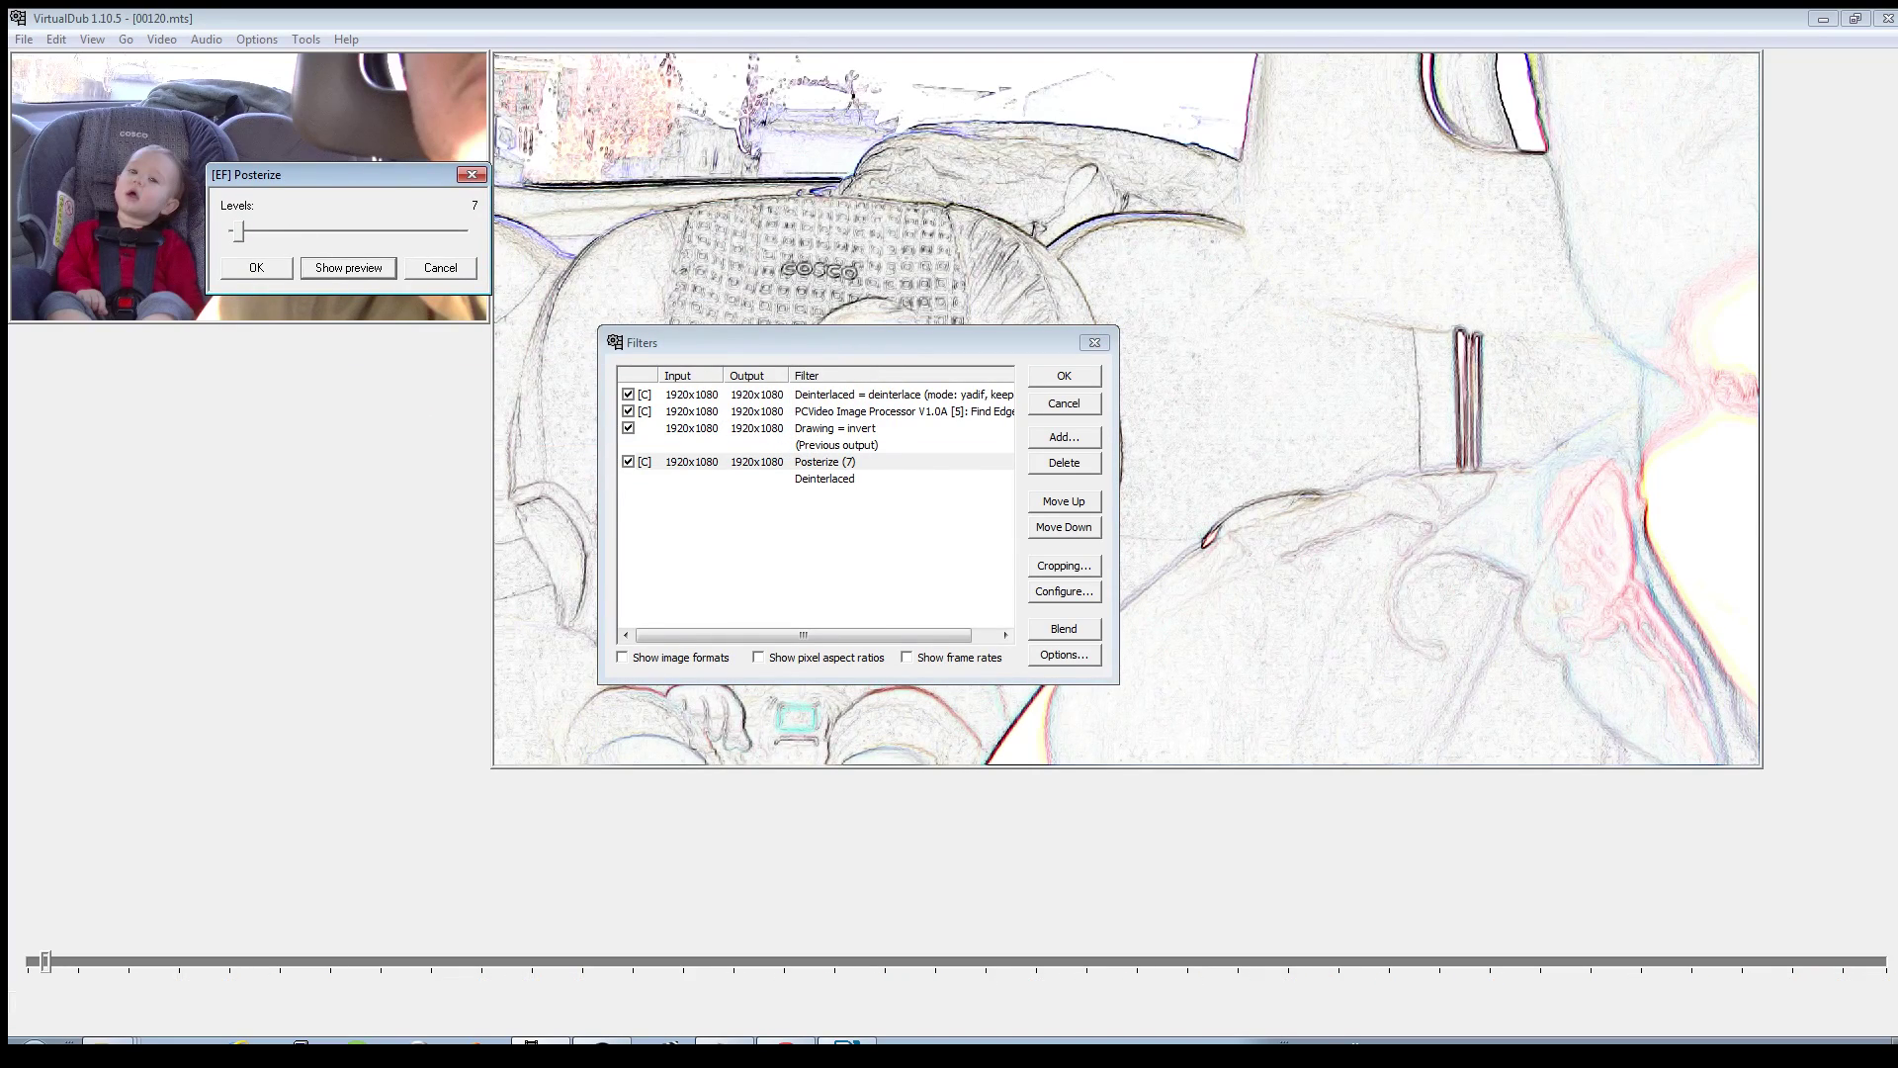
- Try the Posterize filter at 5 and 6 levels in the preview
left_click_drag(239, 231, 233, 231)
mouse_move(234, 232)
left_mouse_down()
mouse_move(256, 231)
mouse_move(237, 232)
left_mouse_up()
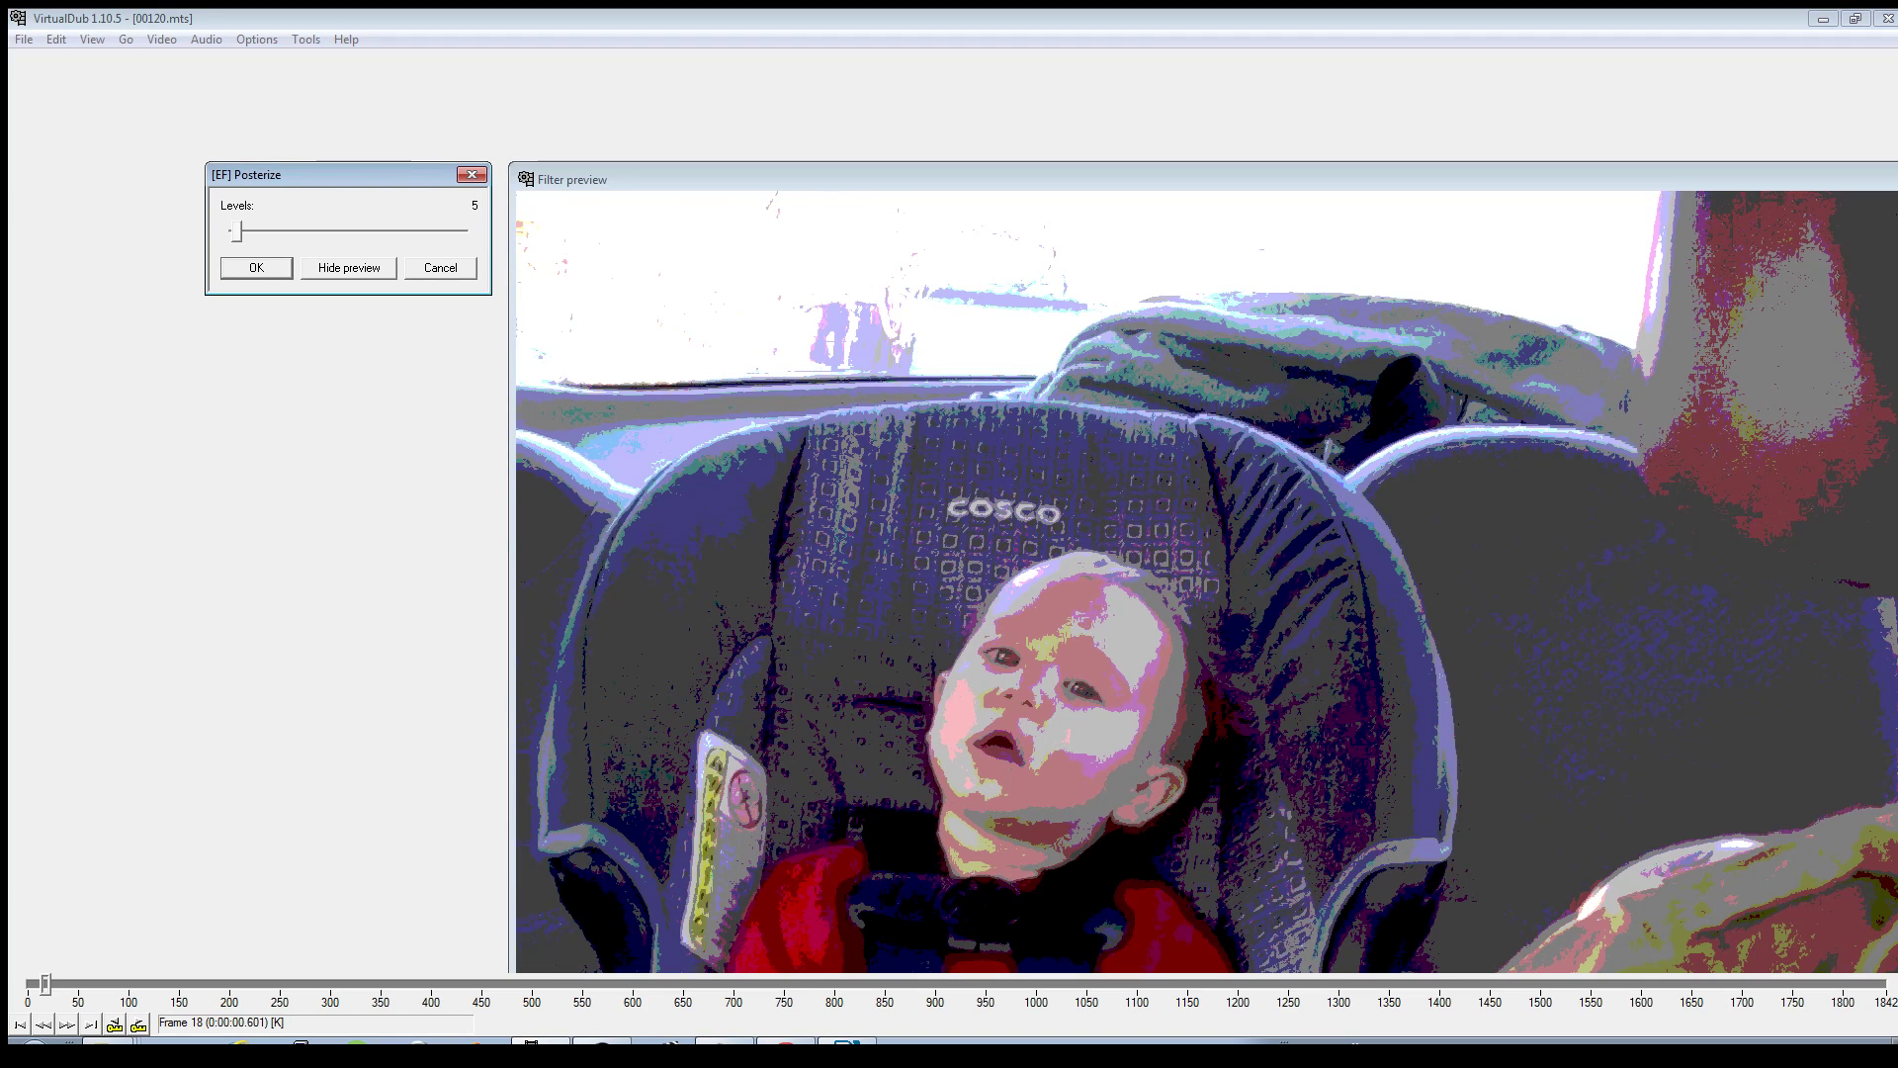
left_click_drag(236, 231, 235, 231)
key("Right")
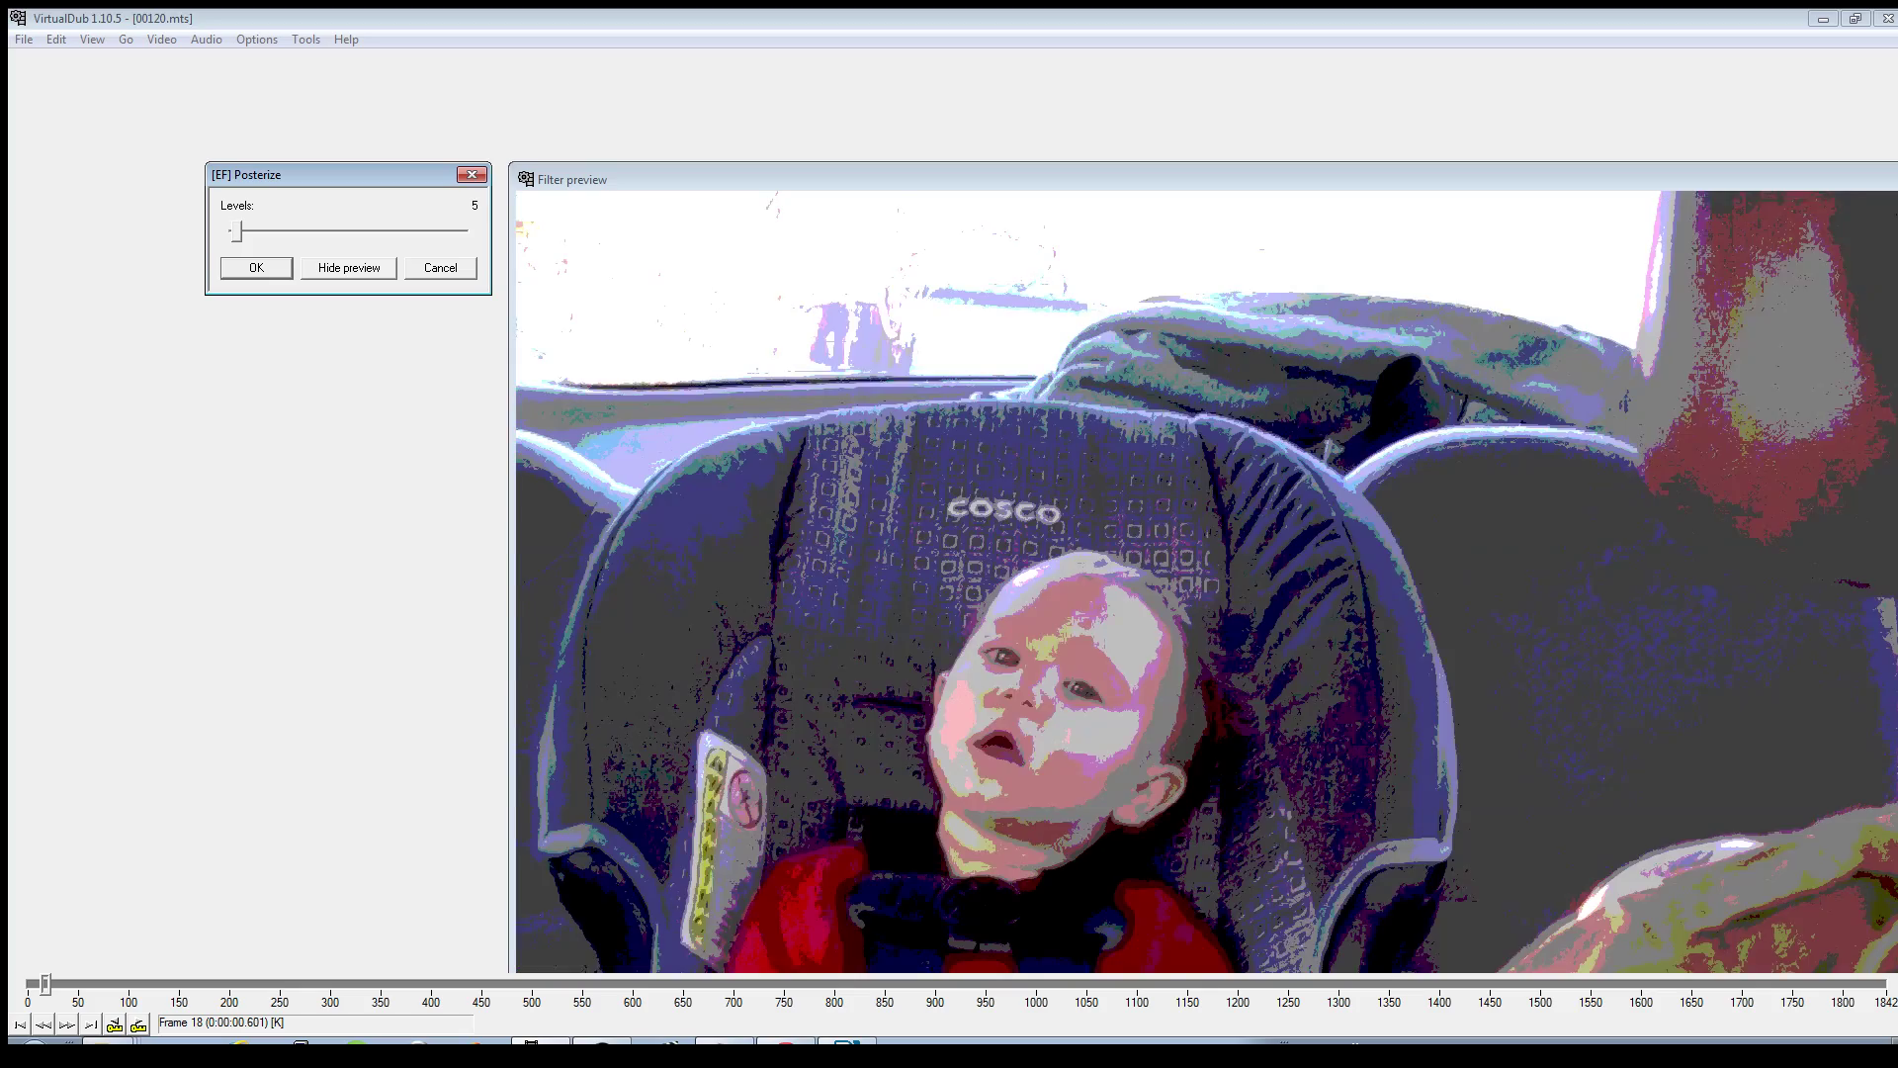
key("Right")
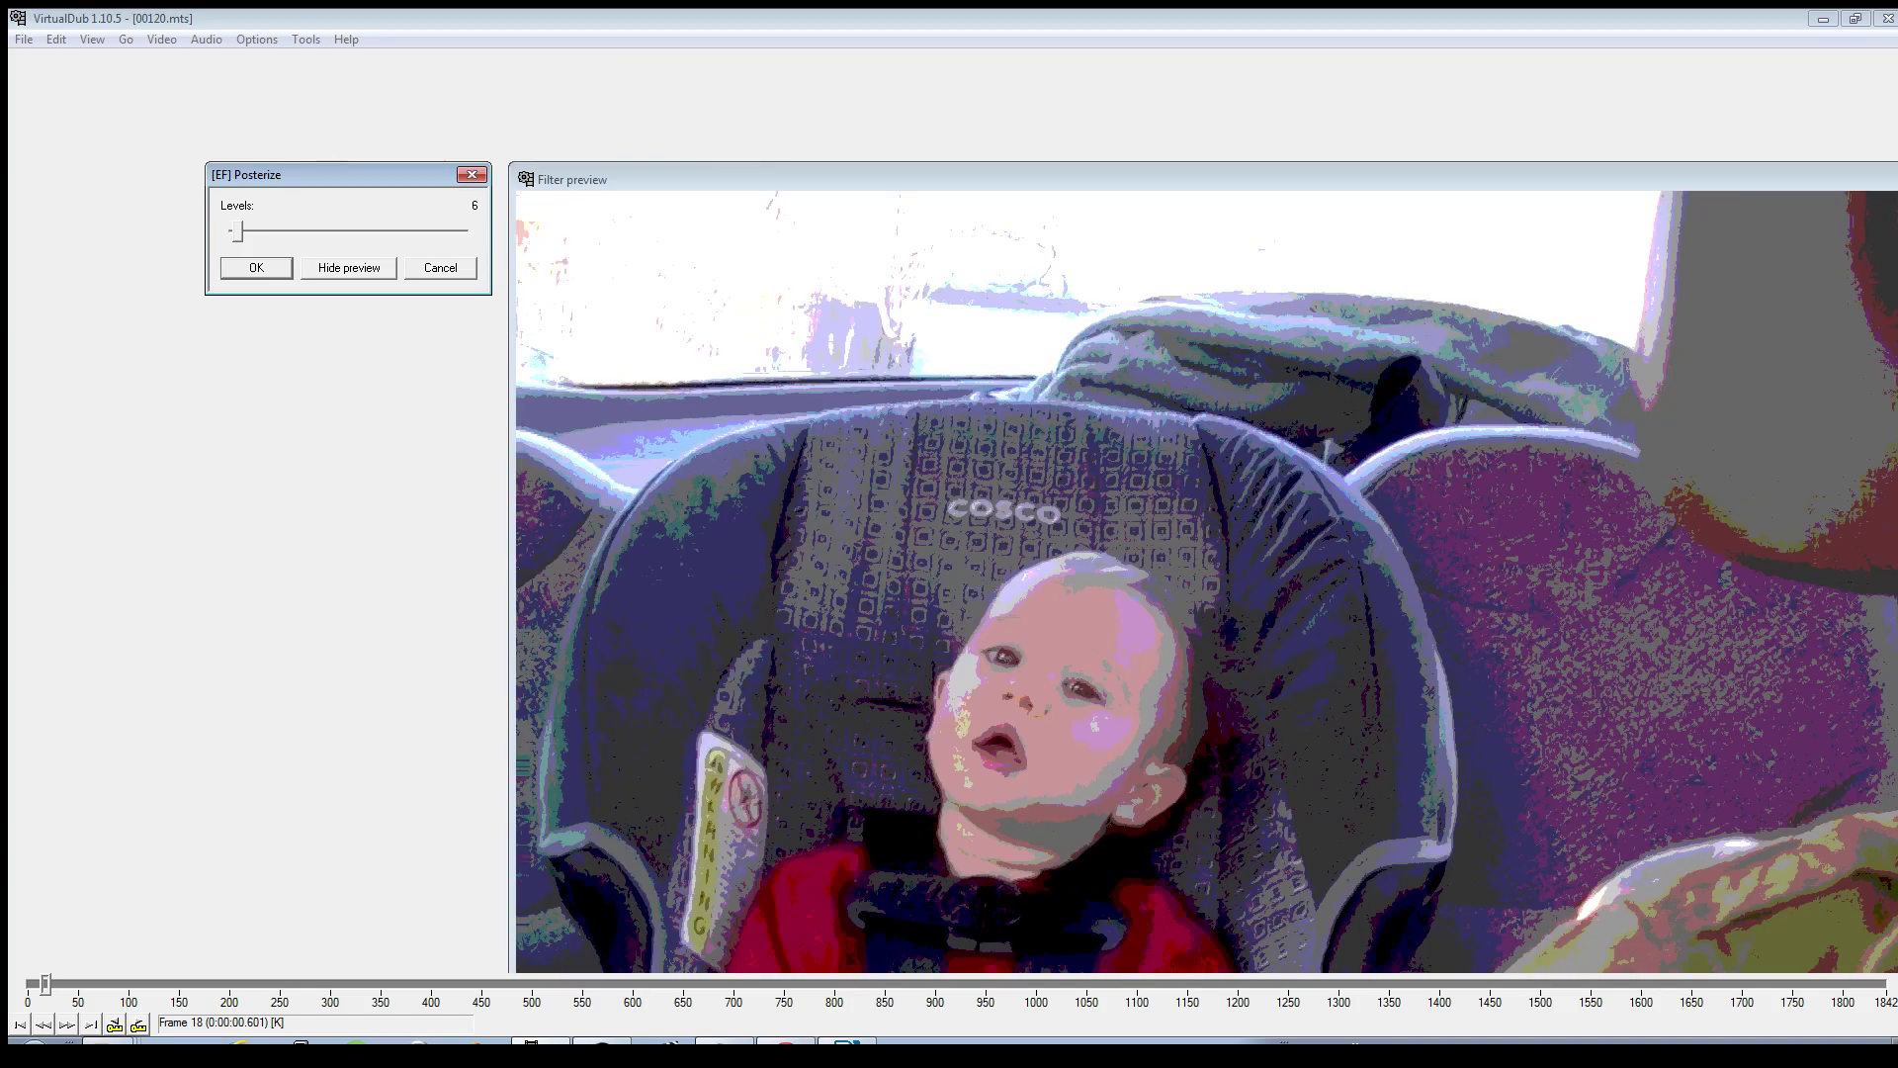
- Preview the posterized video at frame 39 with levels ranging from 4 up to 29
left_click_drag(45, 984, 67, 984)
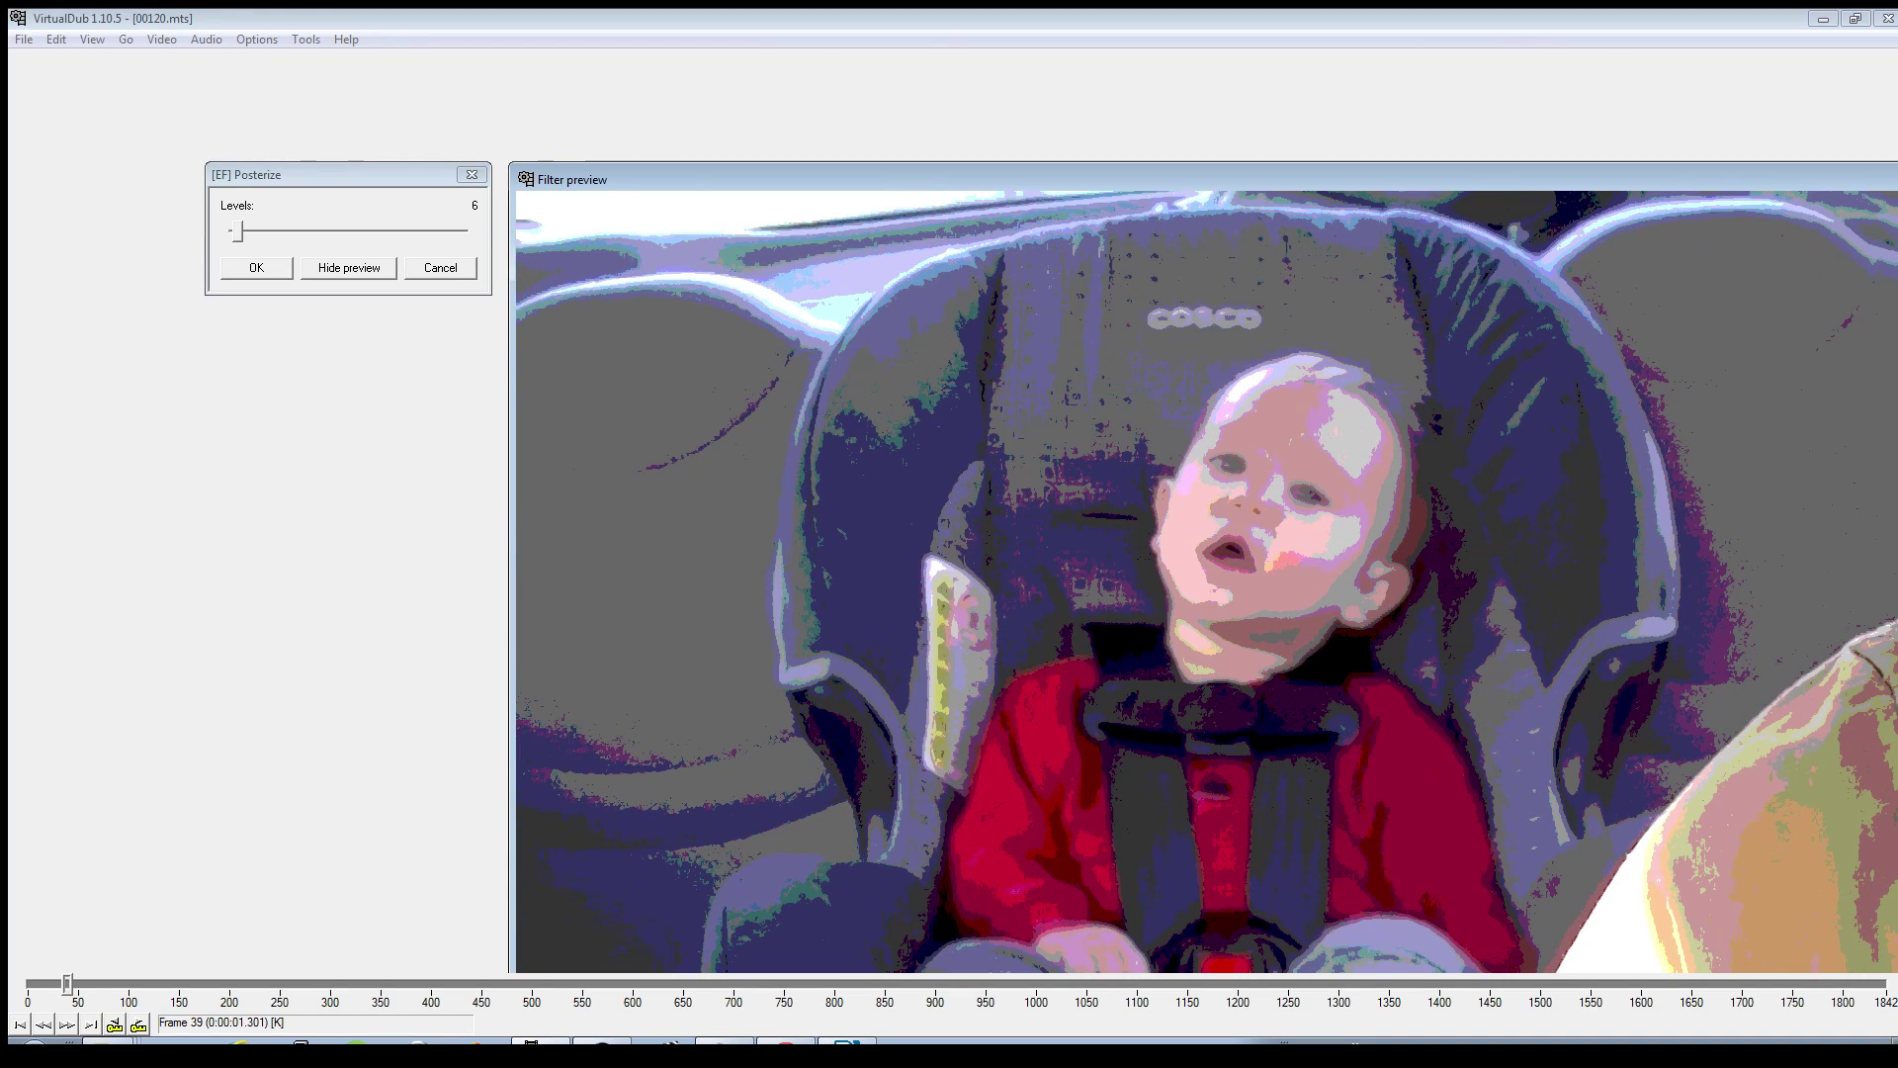
left_click_drag(237, 232, 238, 231)
key("Left")
key("Left")
key("Left")
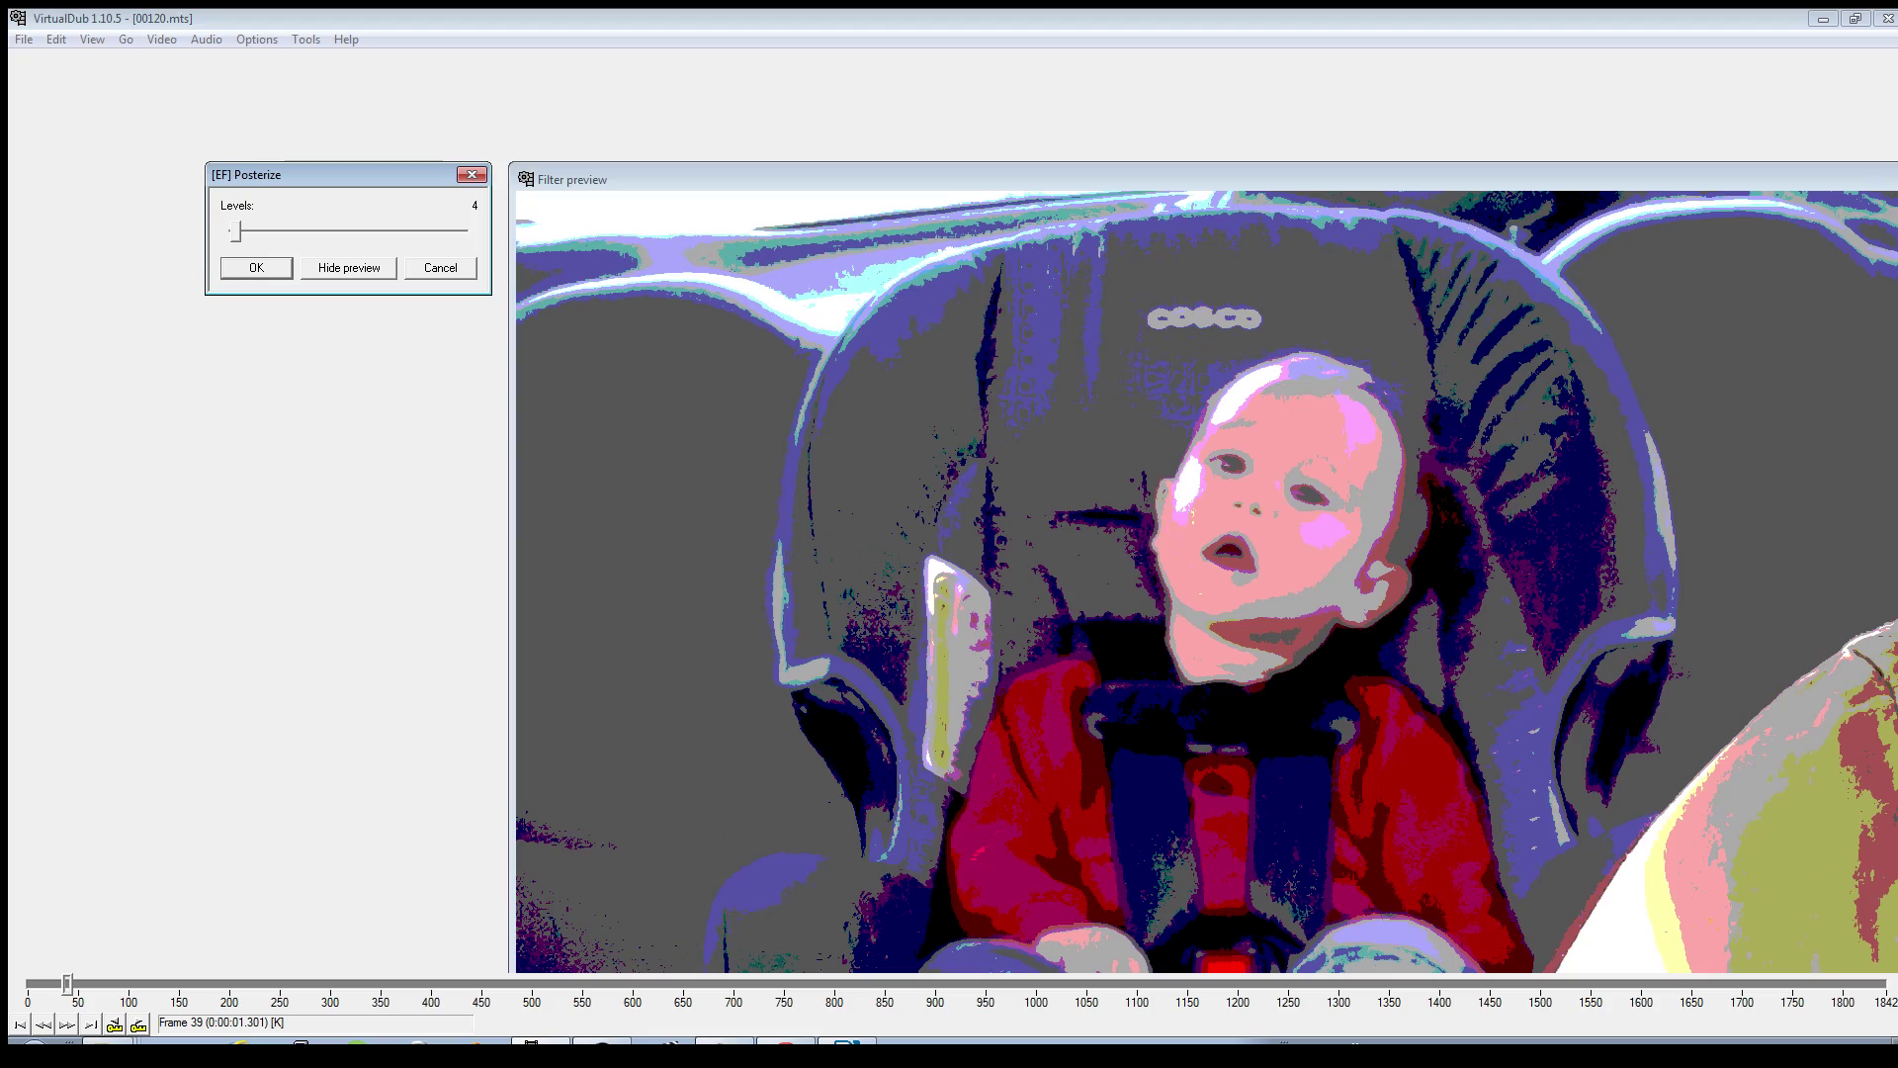
key("Right")
key("Right")
key("Right")
key("Right")
key("Right")
key("Right")
key("Right")
key("Right")
key("Right")
key("Right")
key("Right")
key("Right")
key("Right")
key("Right")
key("Right")
key("Right")
key("Right")
key("Right")
key("Right")
key("Right")
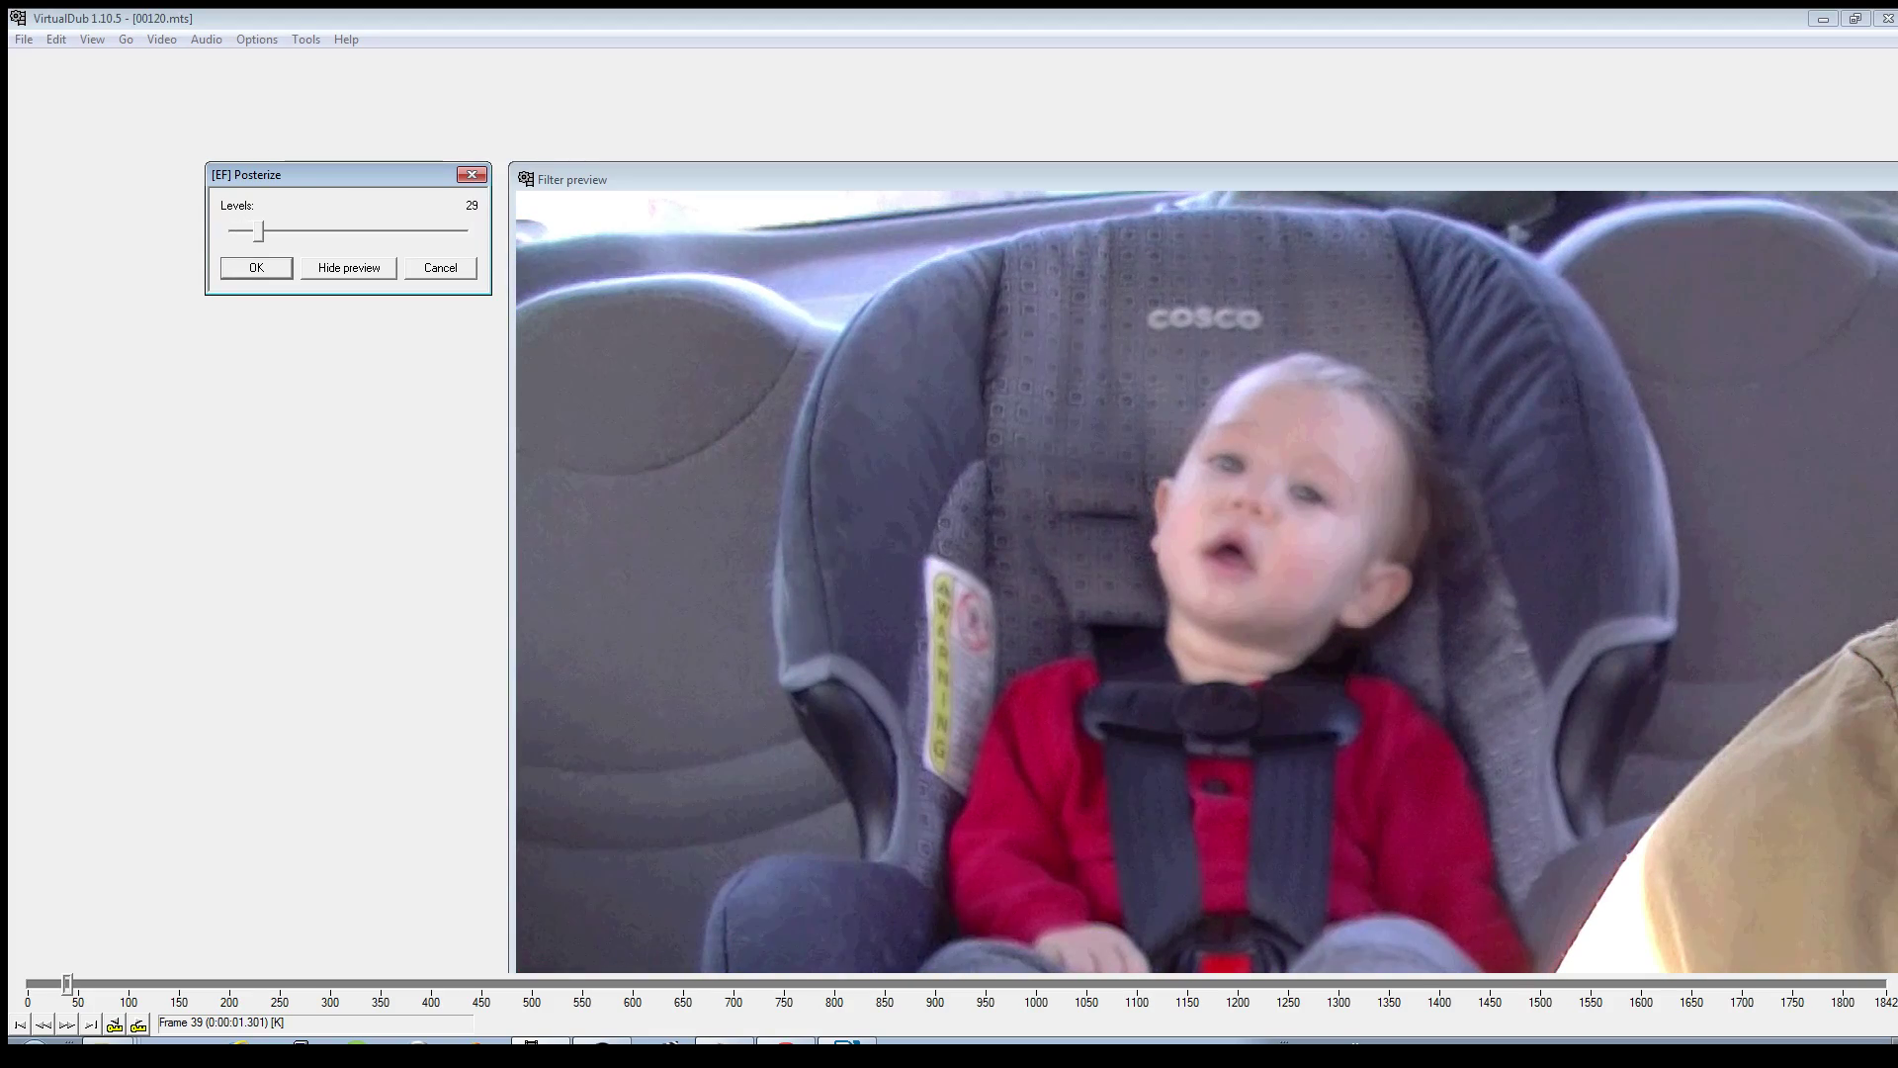
- Preview frame 60 and set the Posterize filter to 7 levels
left_click_drag(253, 231, 247, 232)
left_click_drag(67, 983, 88, 984)
left_click_drag(248, 231, 234, 231)
key("Right")
key("Right")
key("Right")
key("Right")
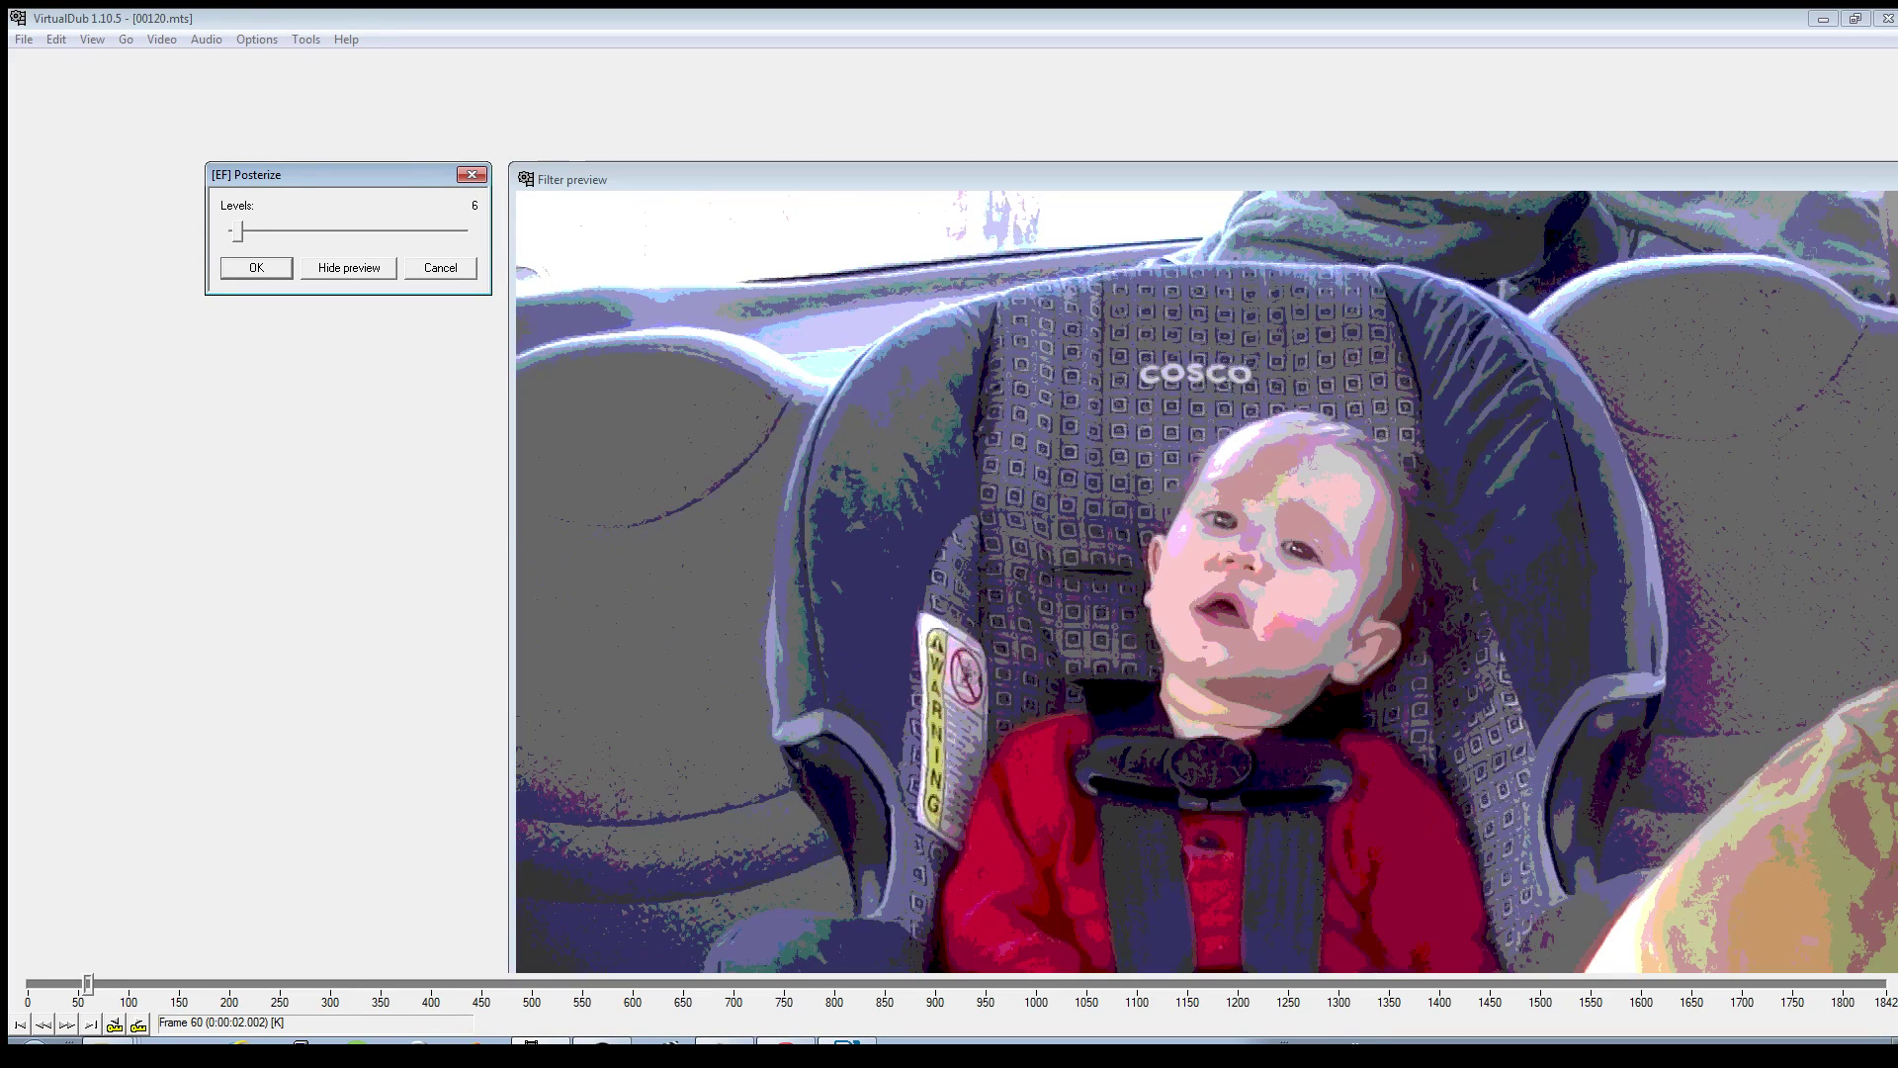
key("Right")
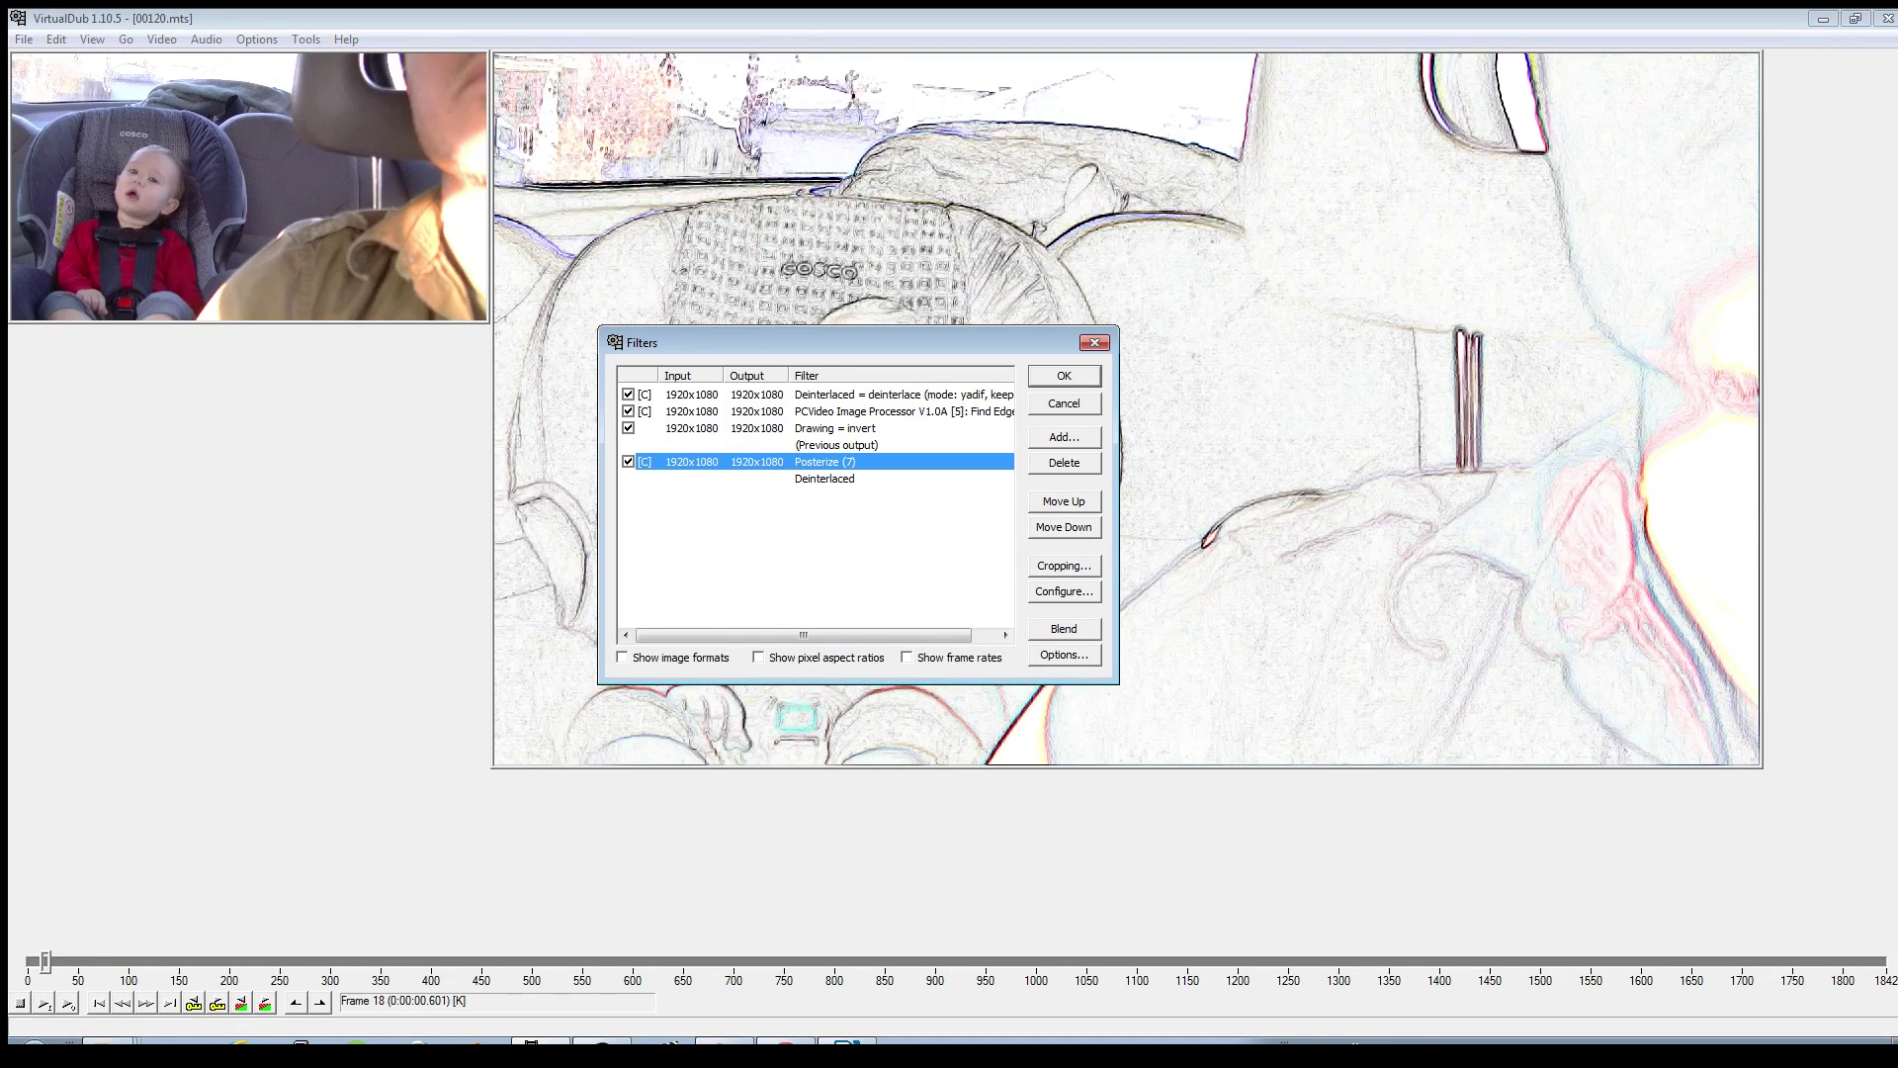
- Name the Posterize filter's output Posterize
right_click(821, 463)
left_click(894, 476)
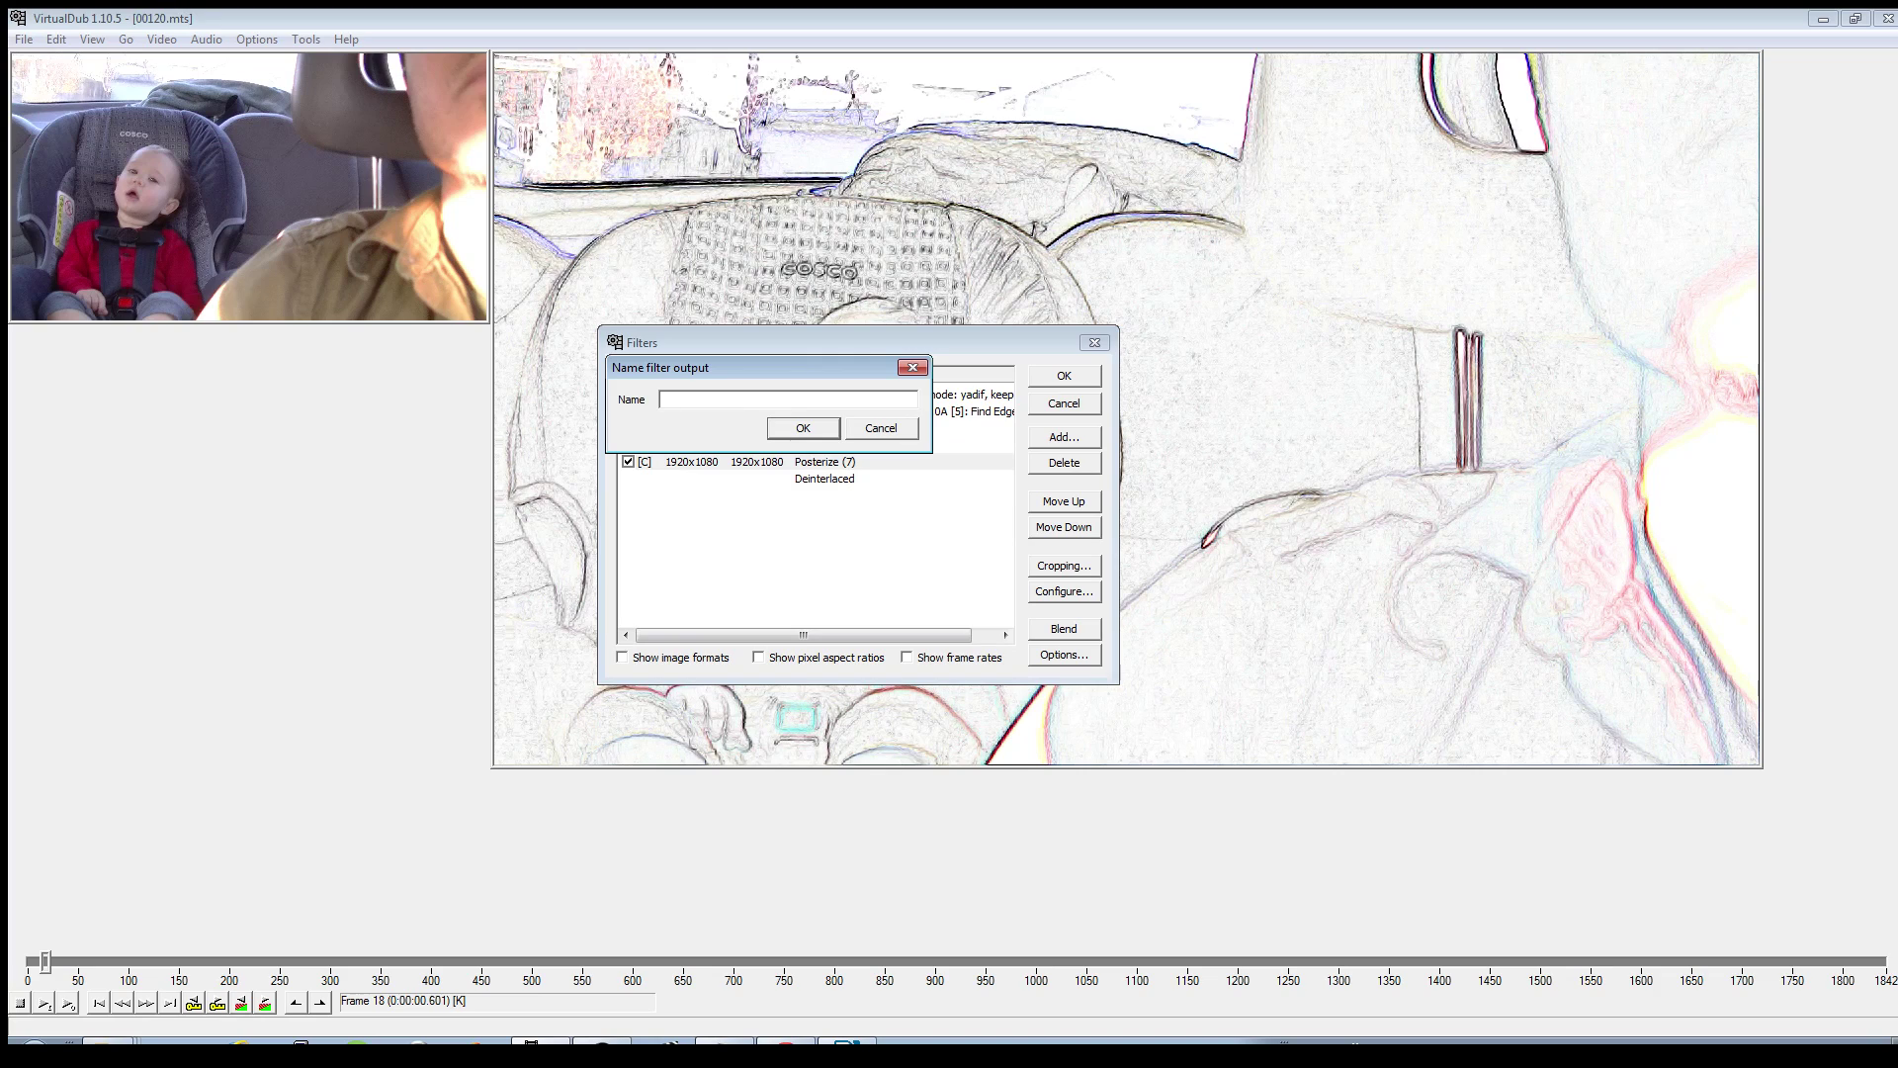
type("Posterize")
key("Return")
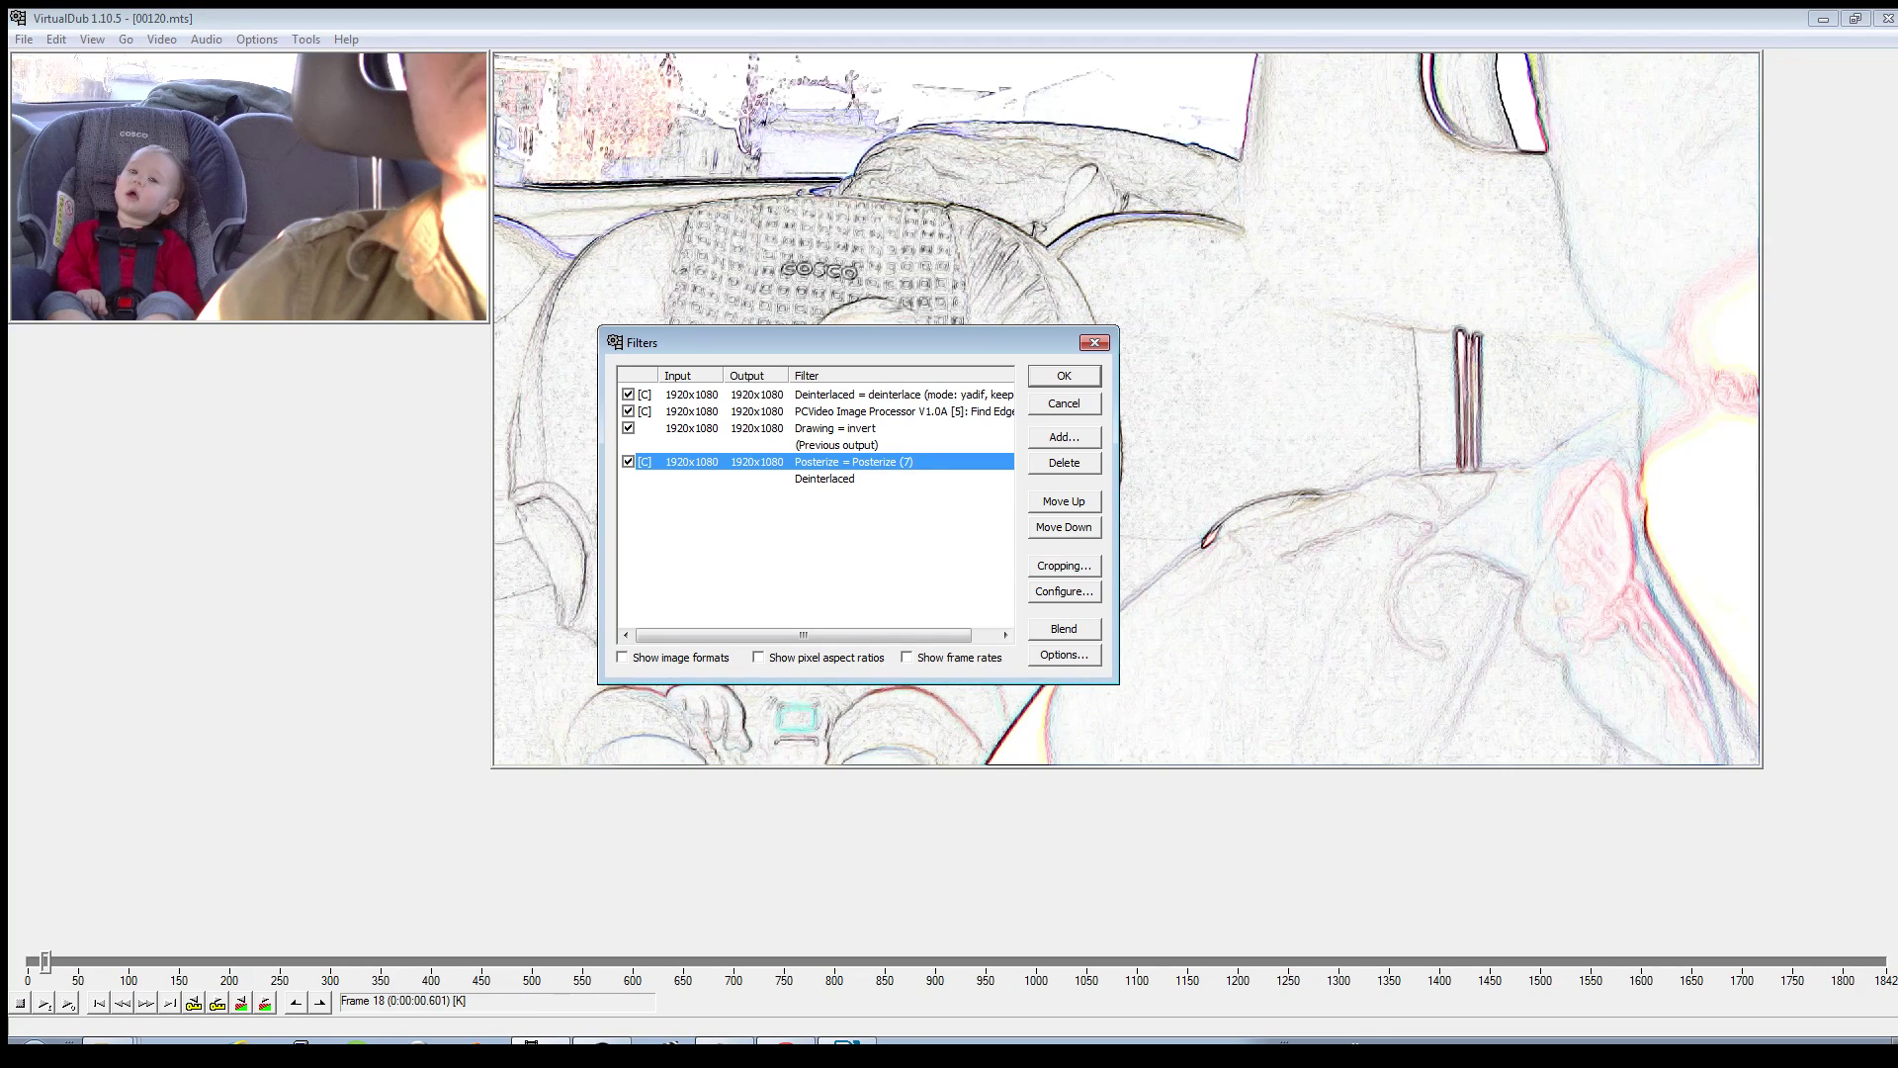
- Add the internal blend layers filter in Normal mode at 100% to the end of the chain
left_click(860, 412)
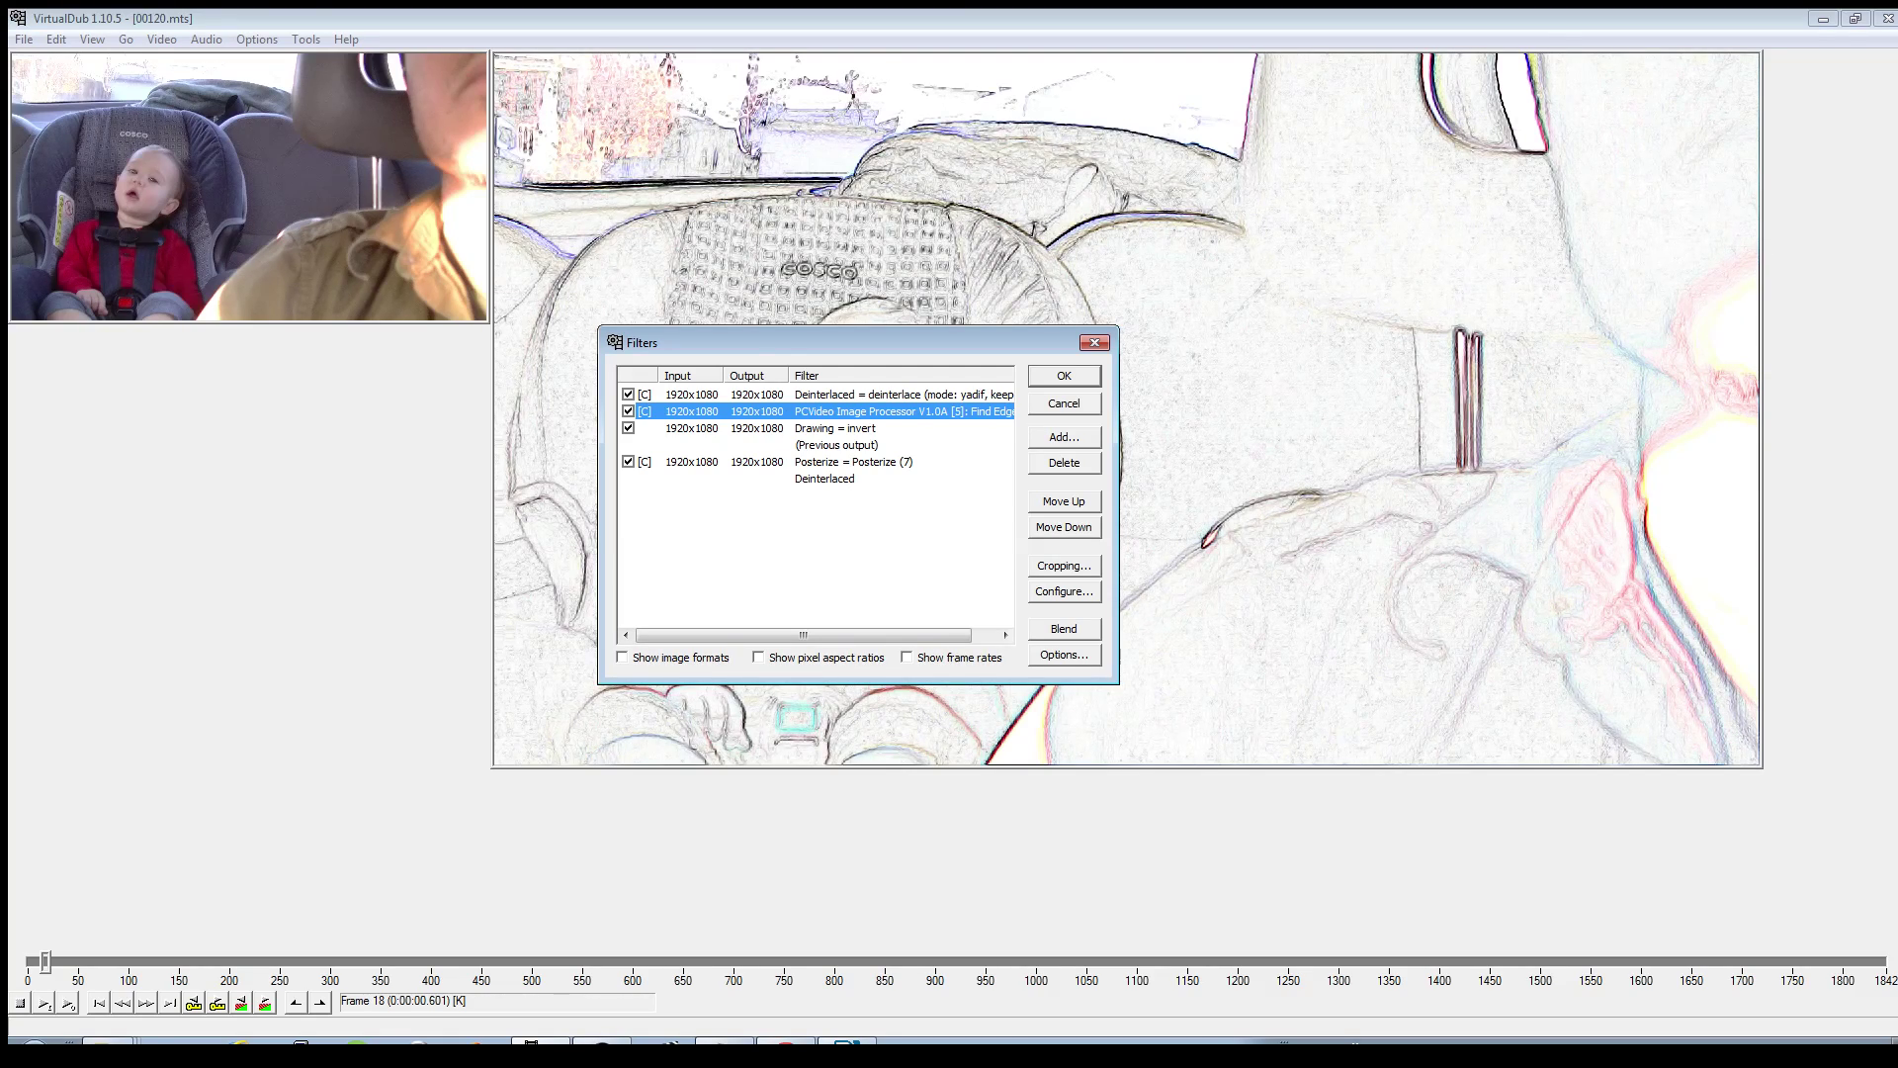
left_click(1064, 437)
left_click(761, 502)
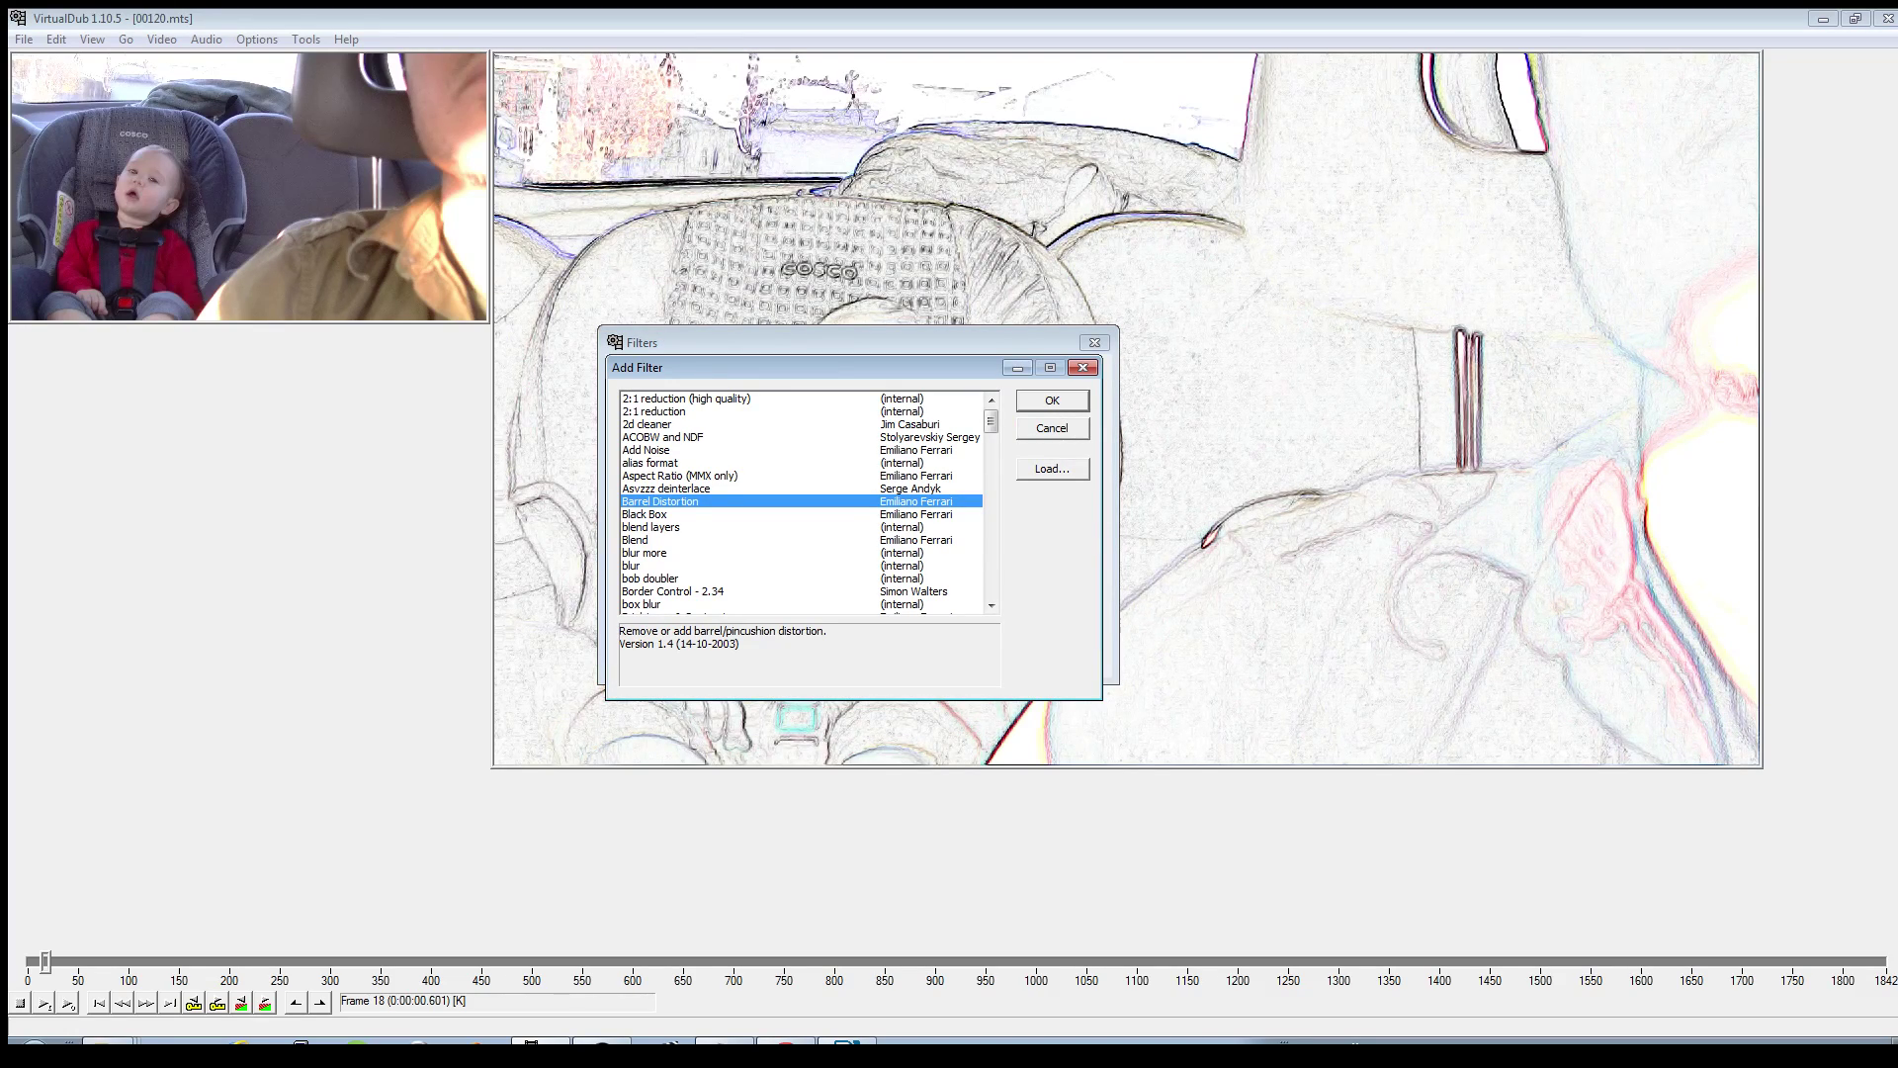
left_click(762, 527)
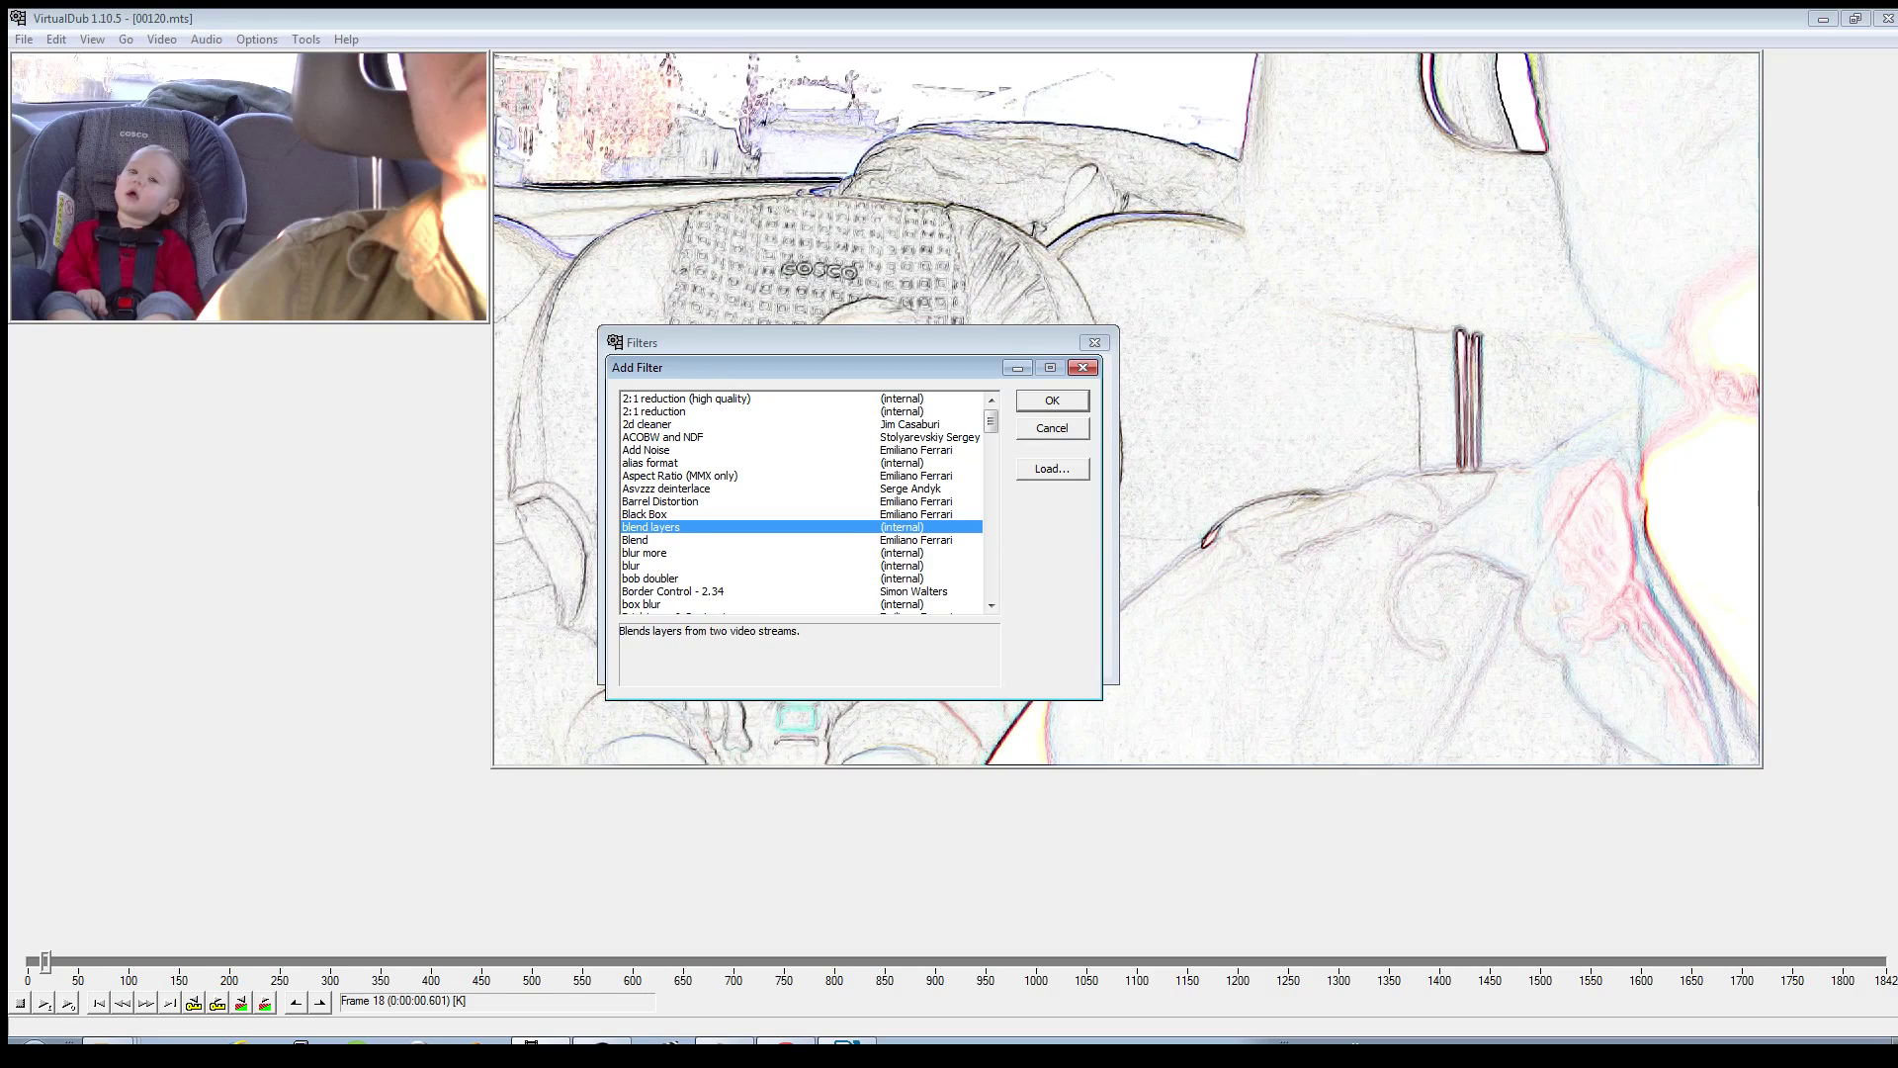
key("Return")
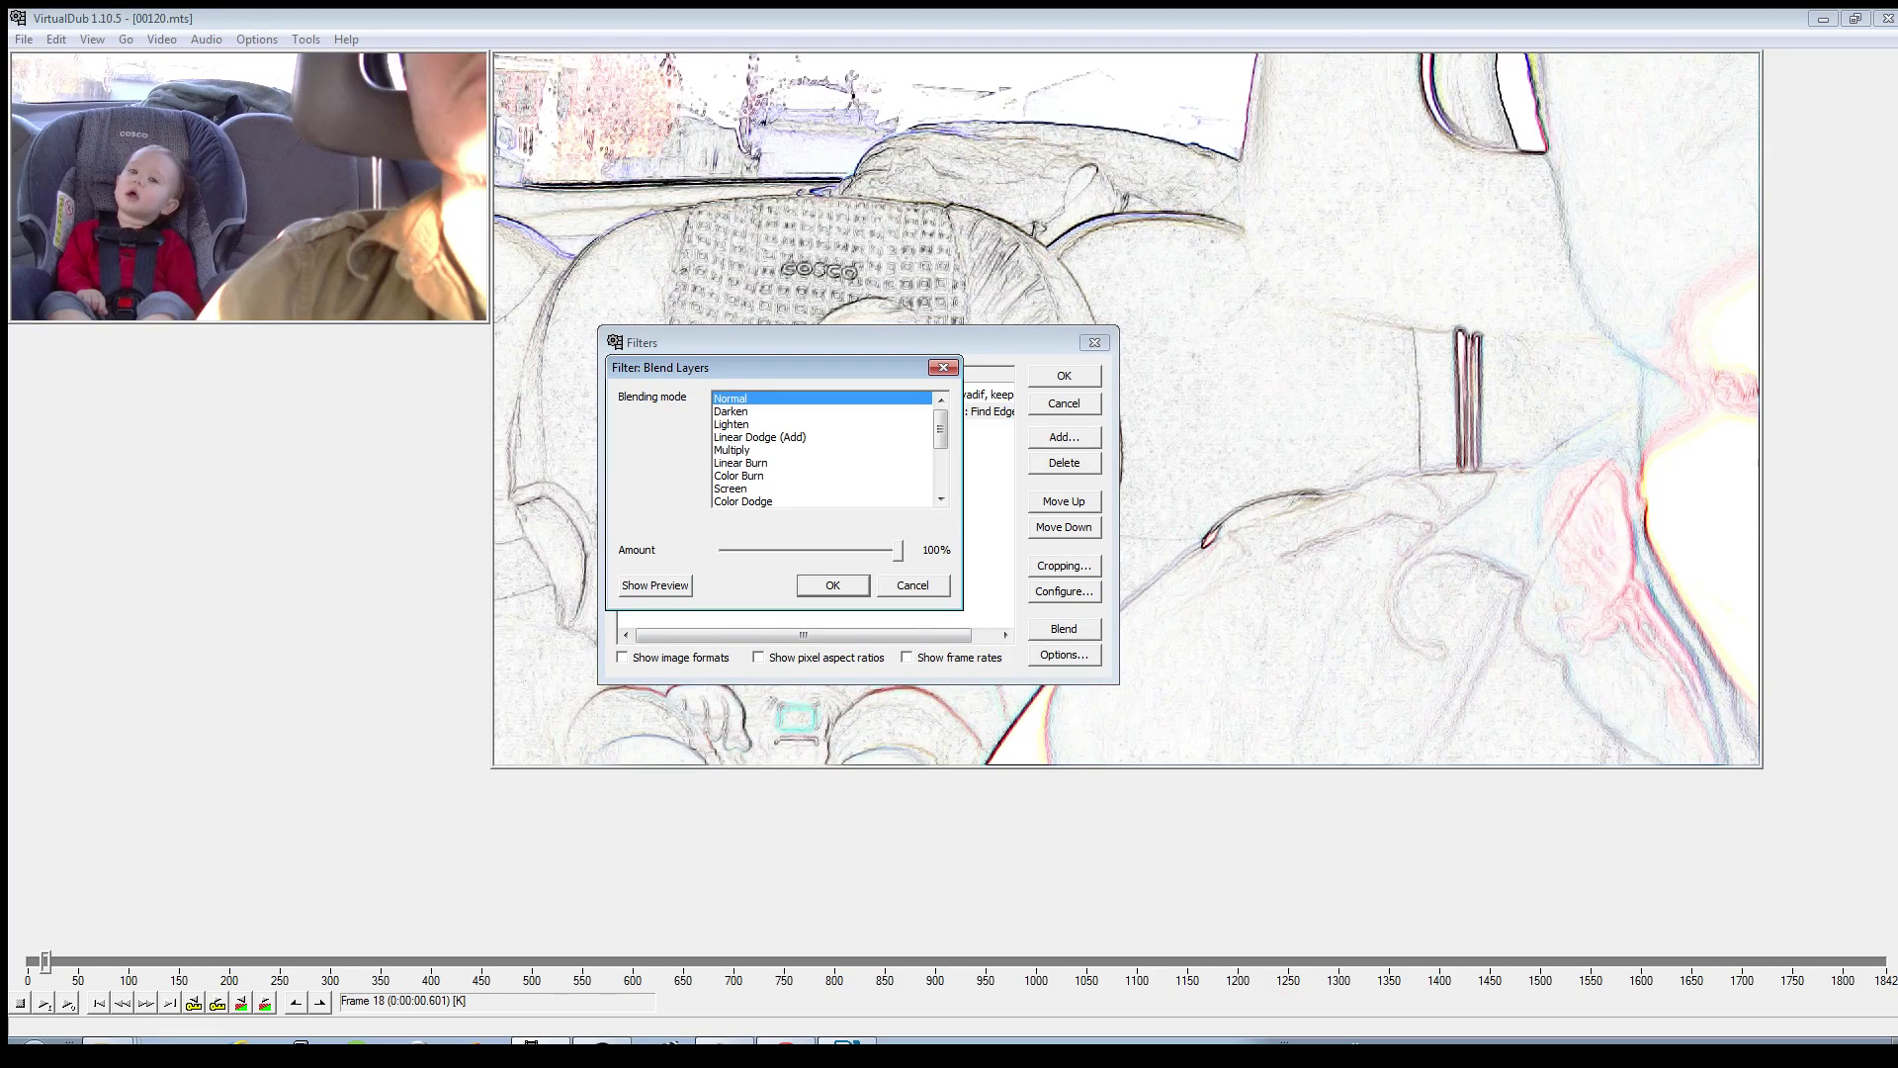
key("Return")
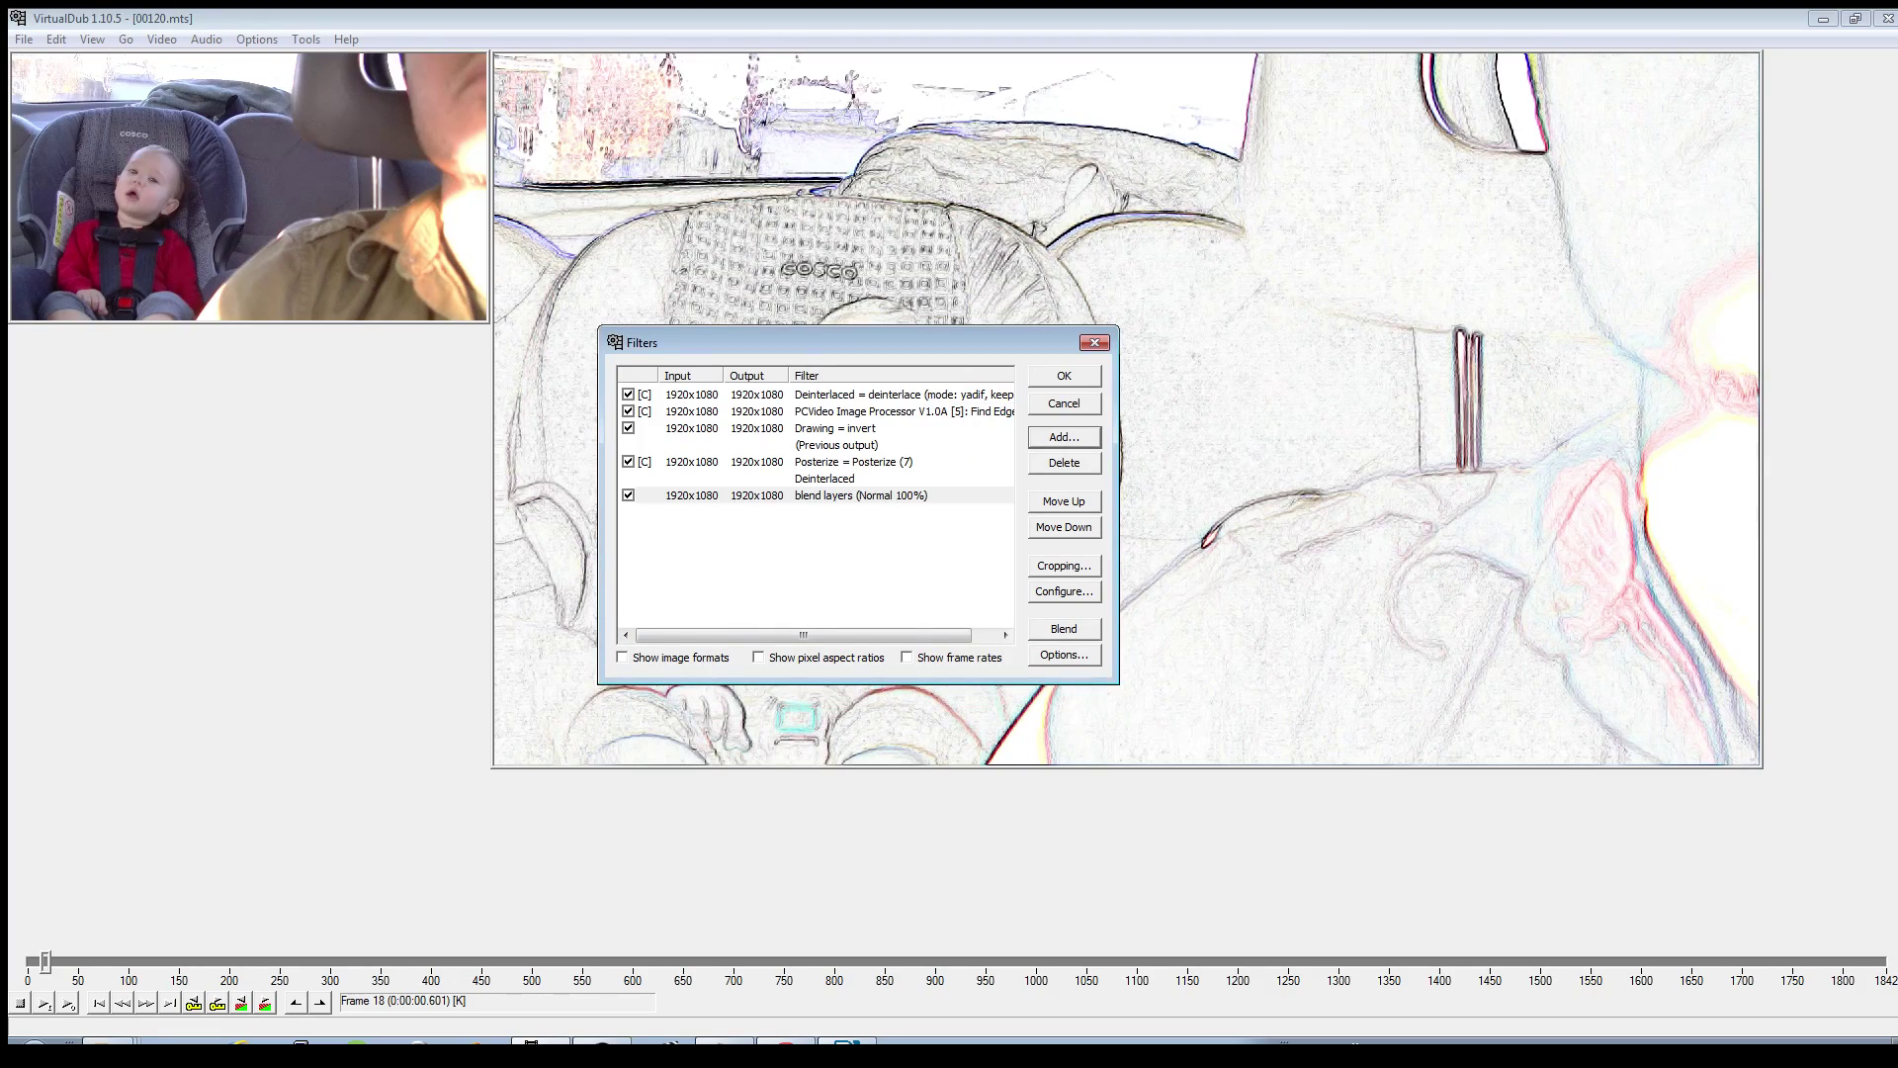
- Give the blend layers filter two inputs and connect them to the Drawing and Posterize outputs
right_click(843, 496)
left_click(902, 531)
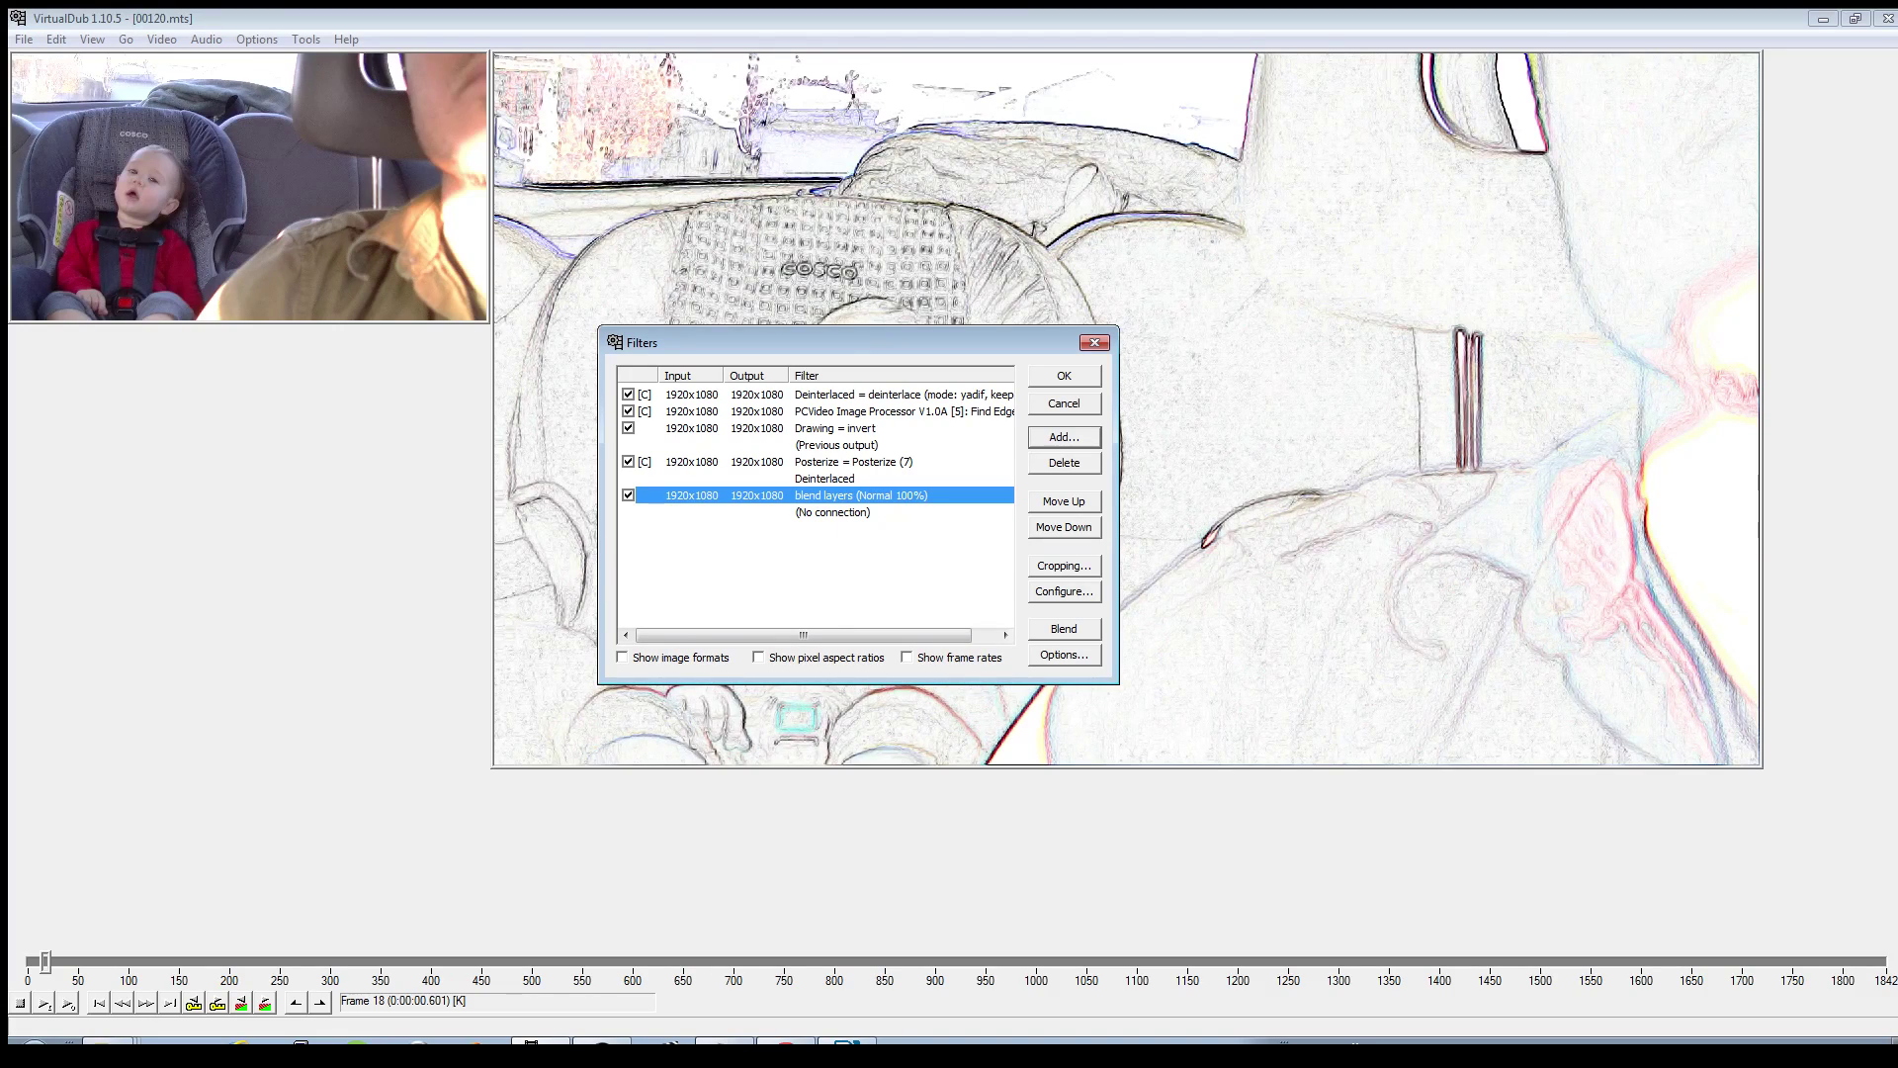
right_click(870, 495)
left_click(903, 531)
left_click(834, 512)
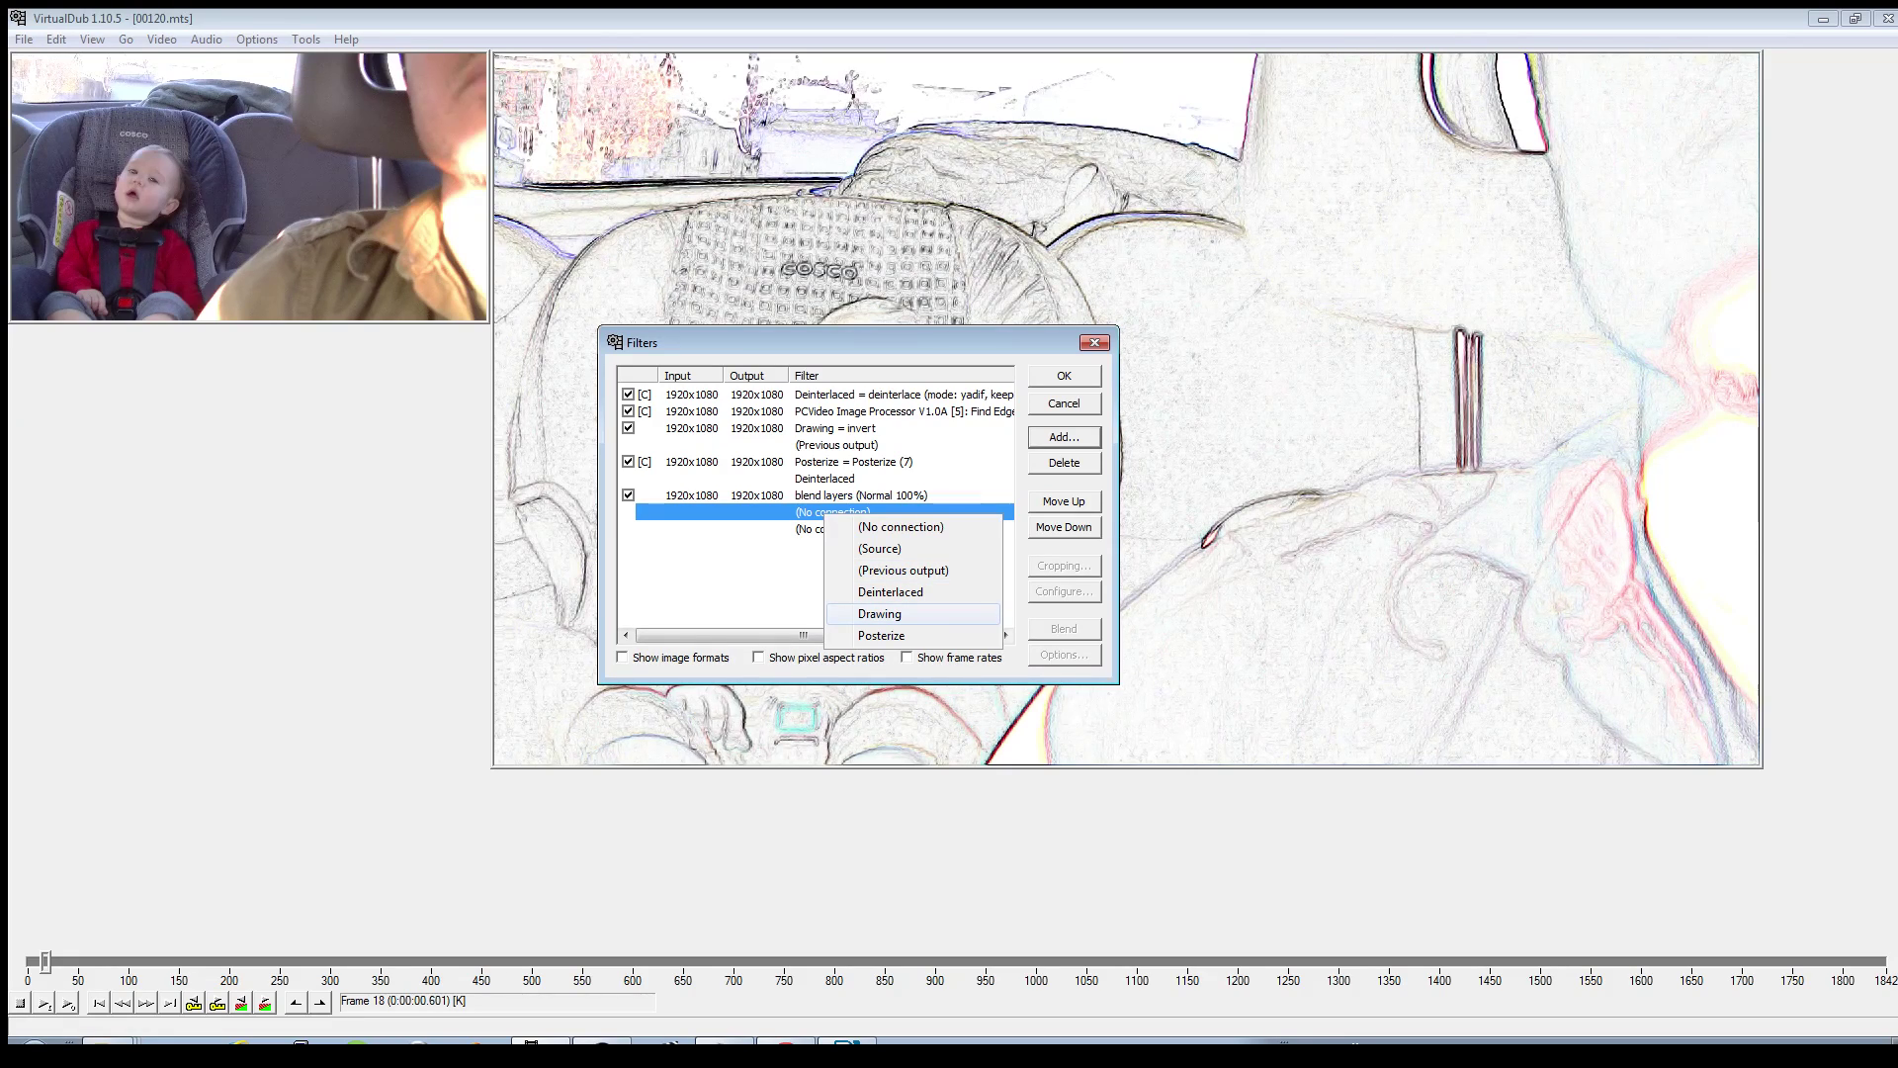
left_click(880, 614)
left_click(825, 529)
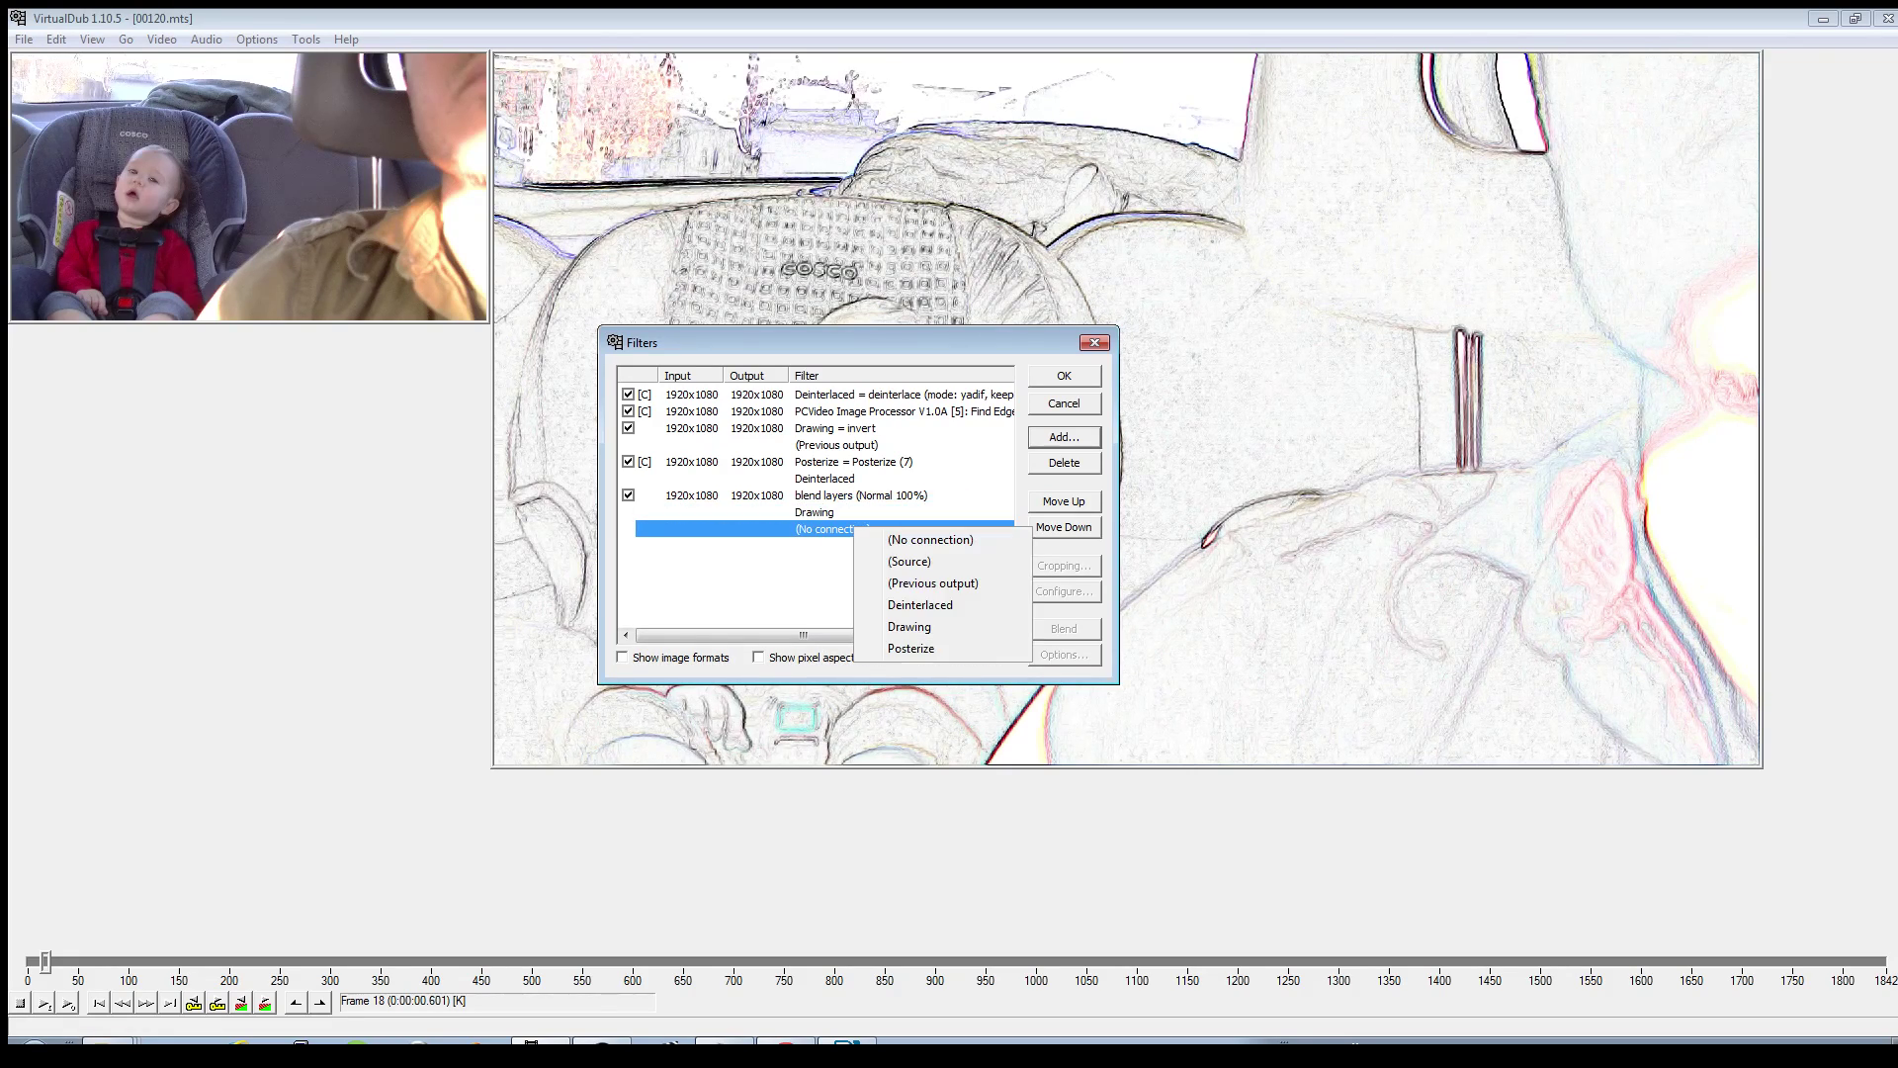
left_click(911, 649)
- Open the blend layers settings with the preview shown and set the Normal blend amount to 42%
double_click(860, 495)
left_click(656, 585)
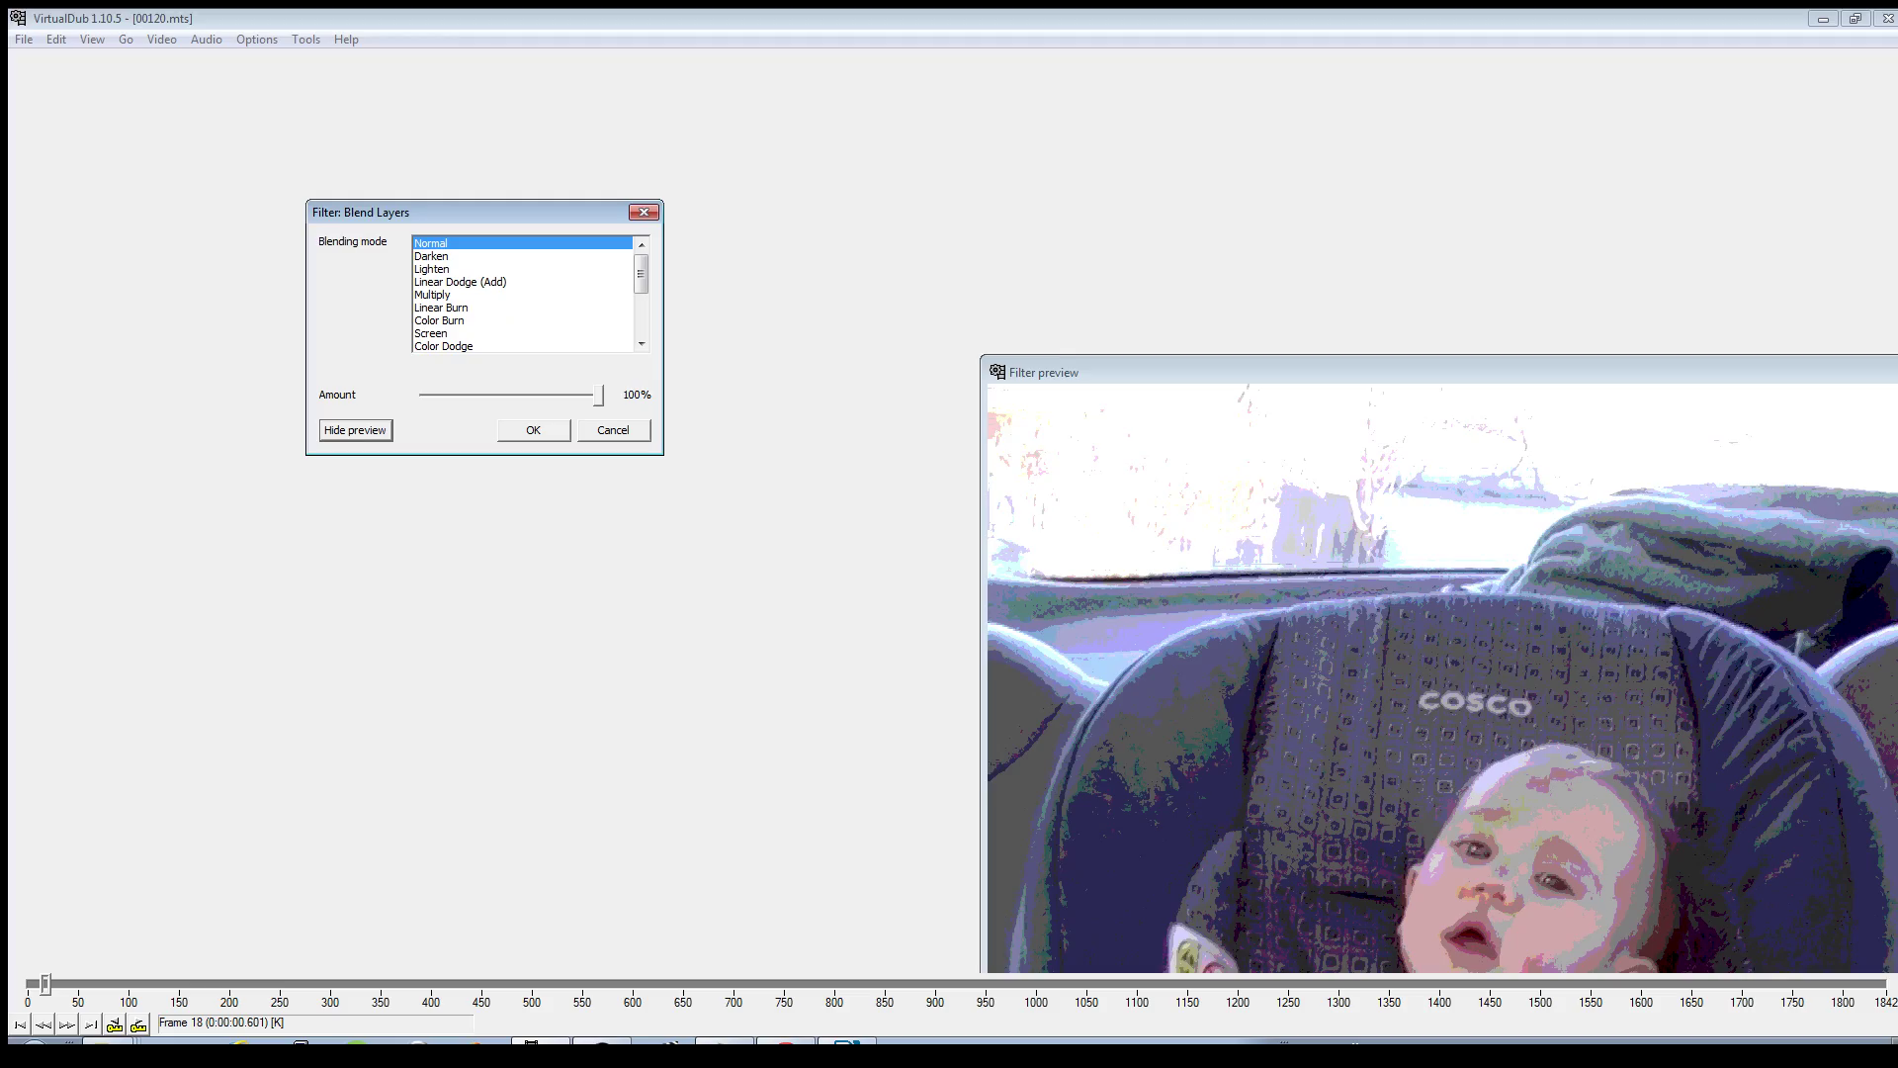
left_click_drag(1384, 372, 1104, 90)
left_click_drag(598, 396, 499, 394)
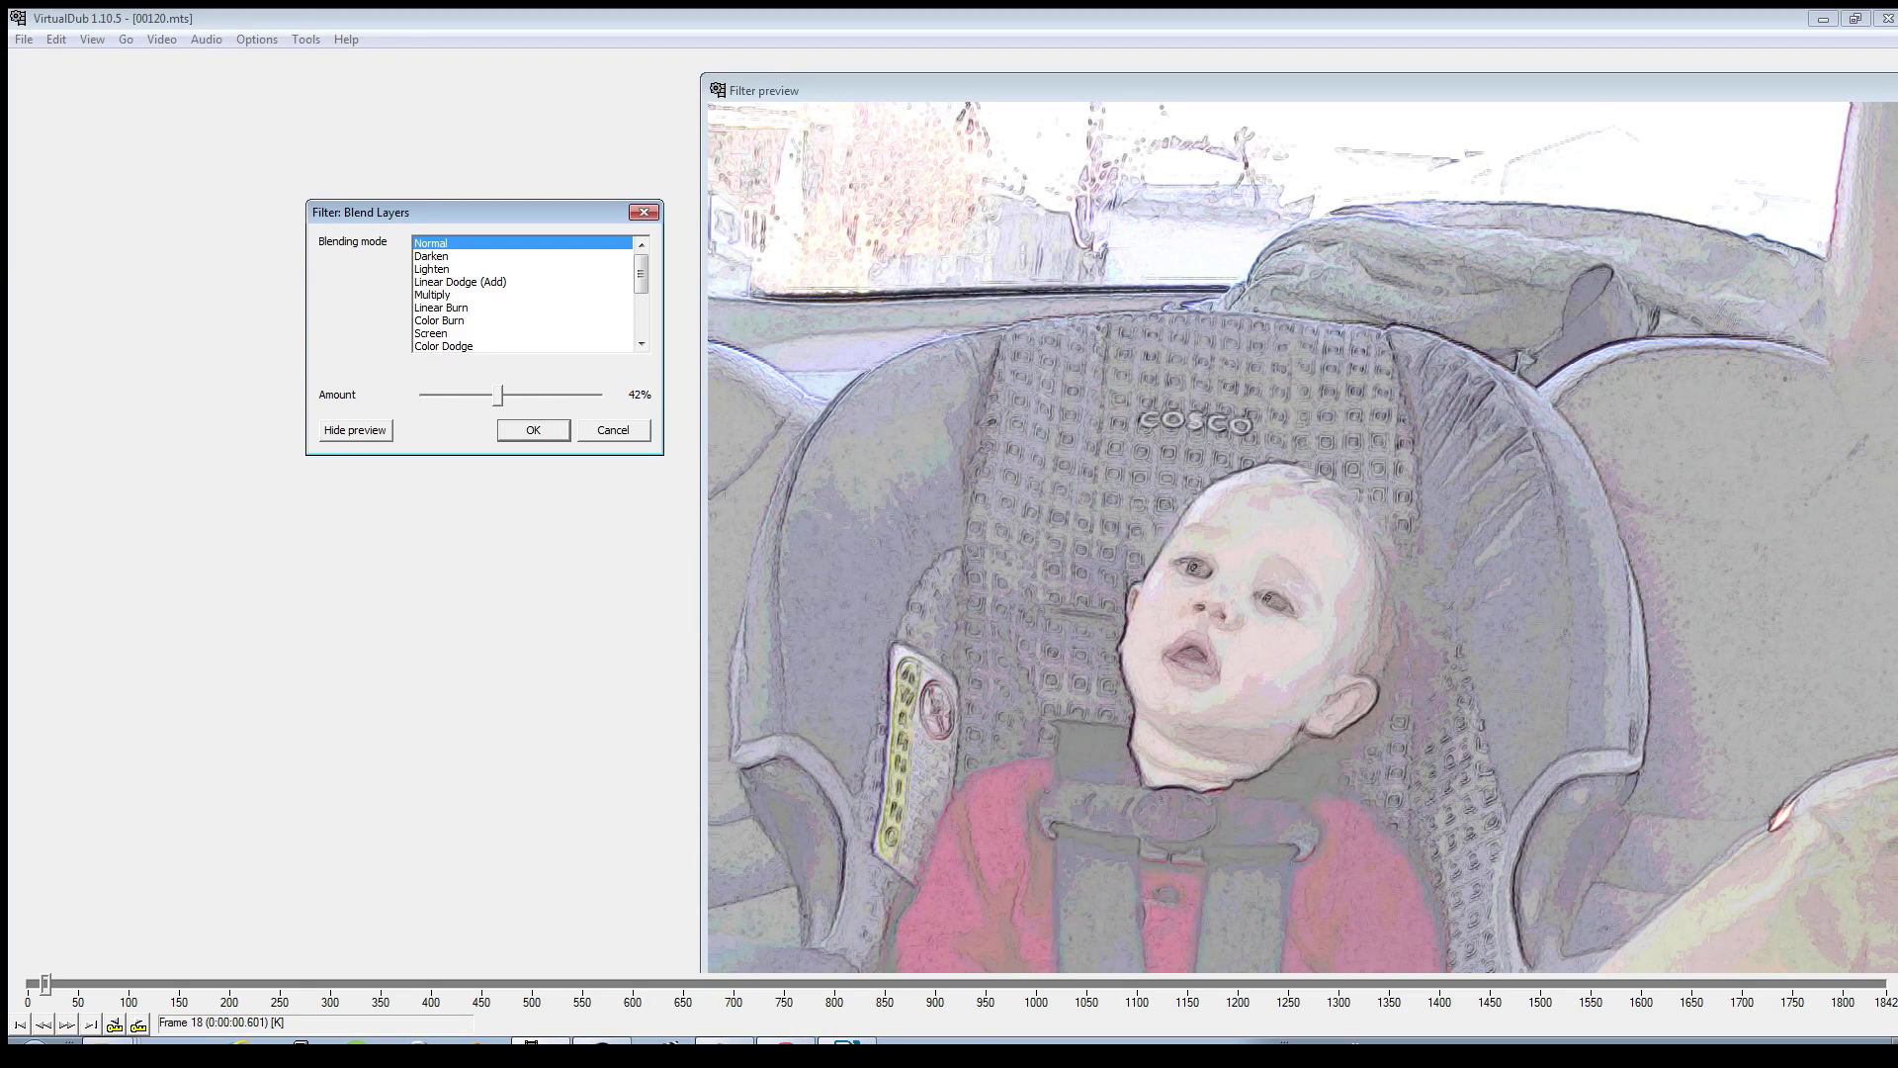
- Try the Darken blending mode and Linear Dodge (Add) with a 19% amount
left_click(431, 256)
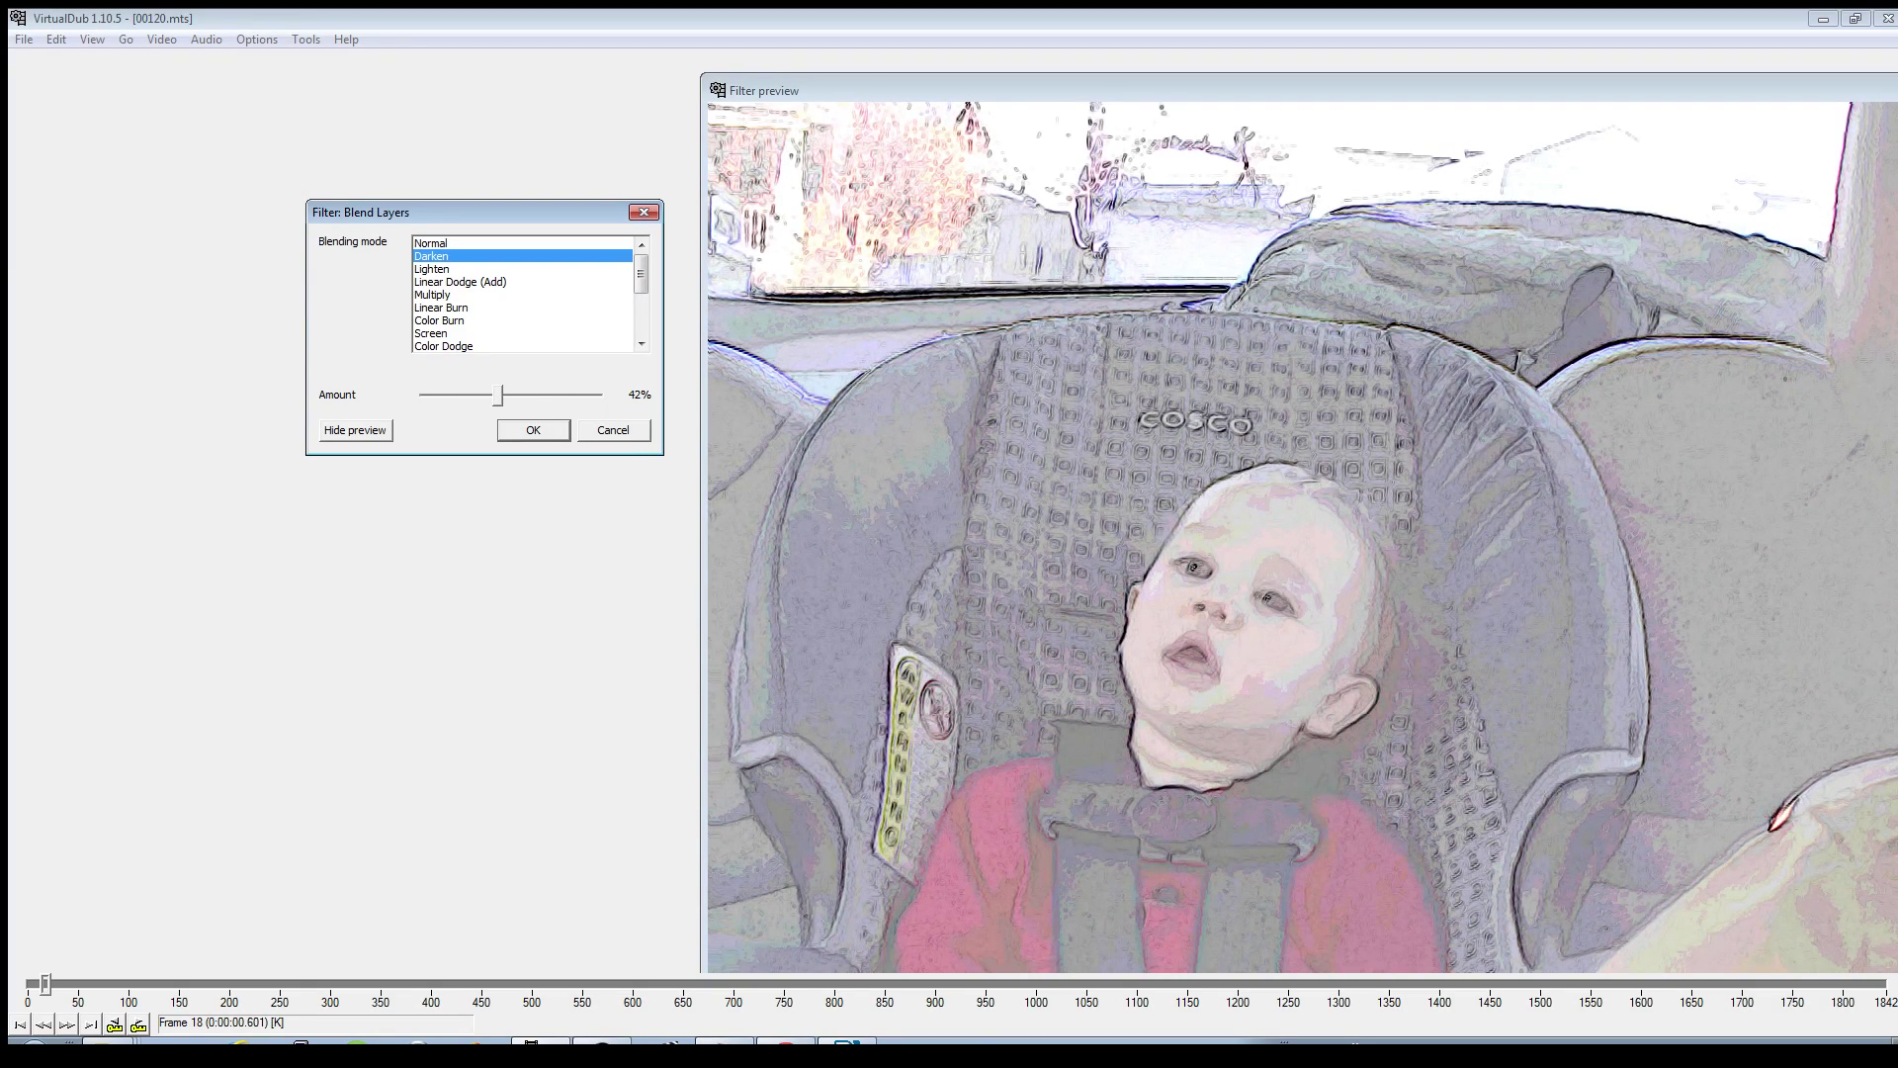
mouse_move(498, 395)
left_mouse_down()
mouse_move(425, 395)
mouse_move(532, 395)
mouse_move(493, 394)
left_mouse_up()
left_click(459, 282)
left_click_drag(518, 394, 458, 395)
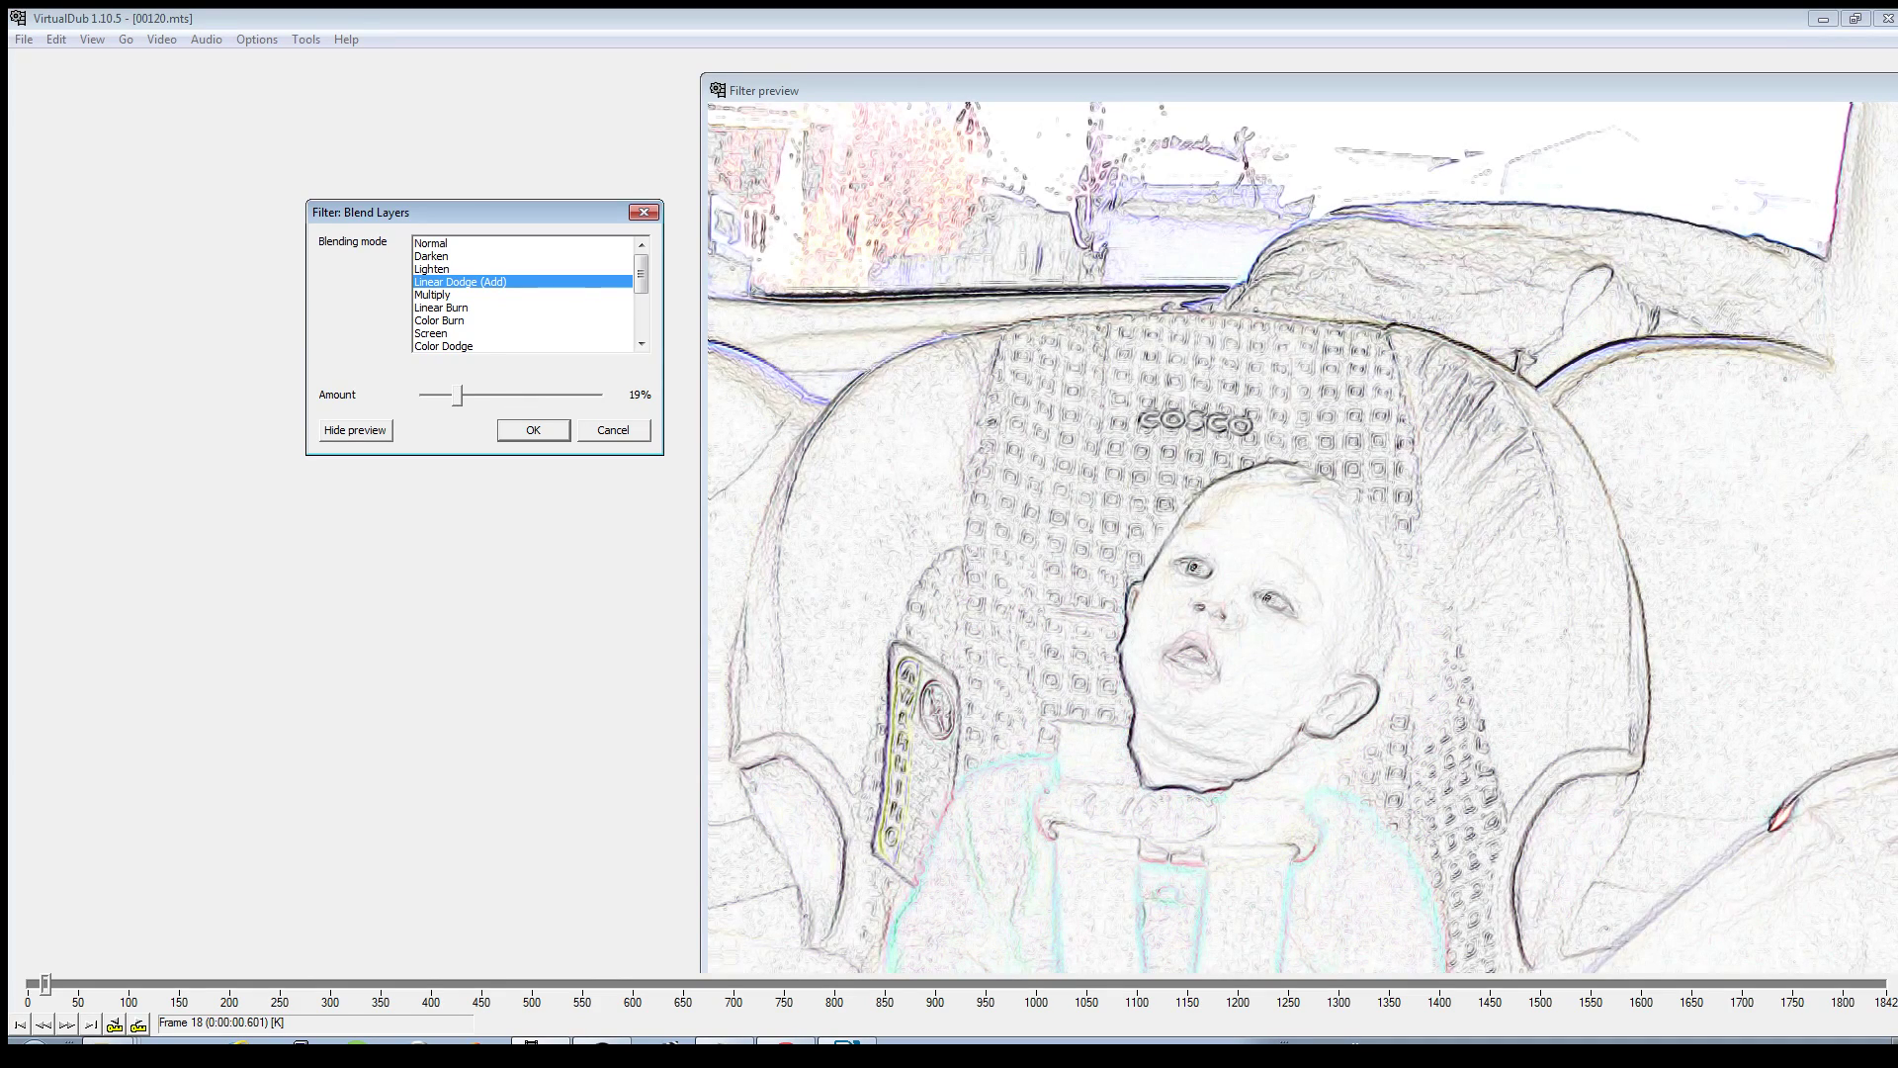
- Try the Vivid Light blending mode with a 67% amount
left_click_drag(642, 274, 641, 306)
left_click(494, 307)
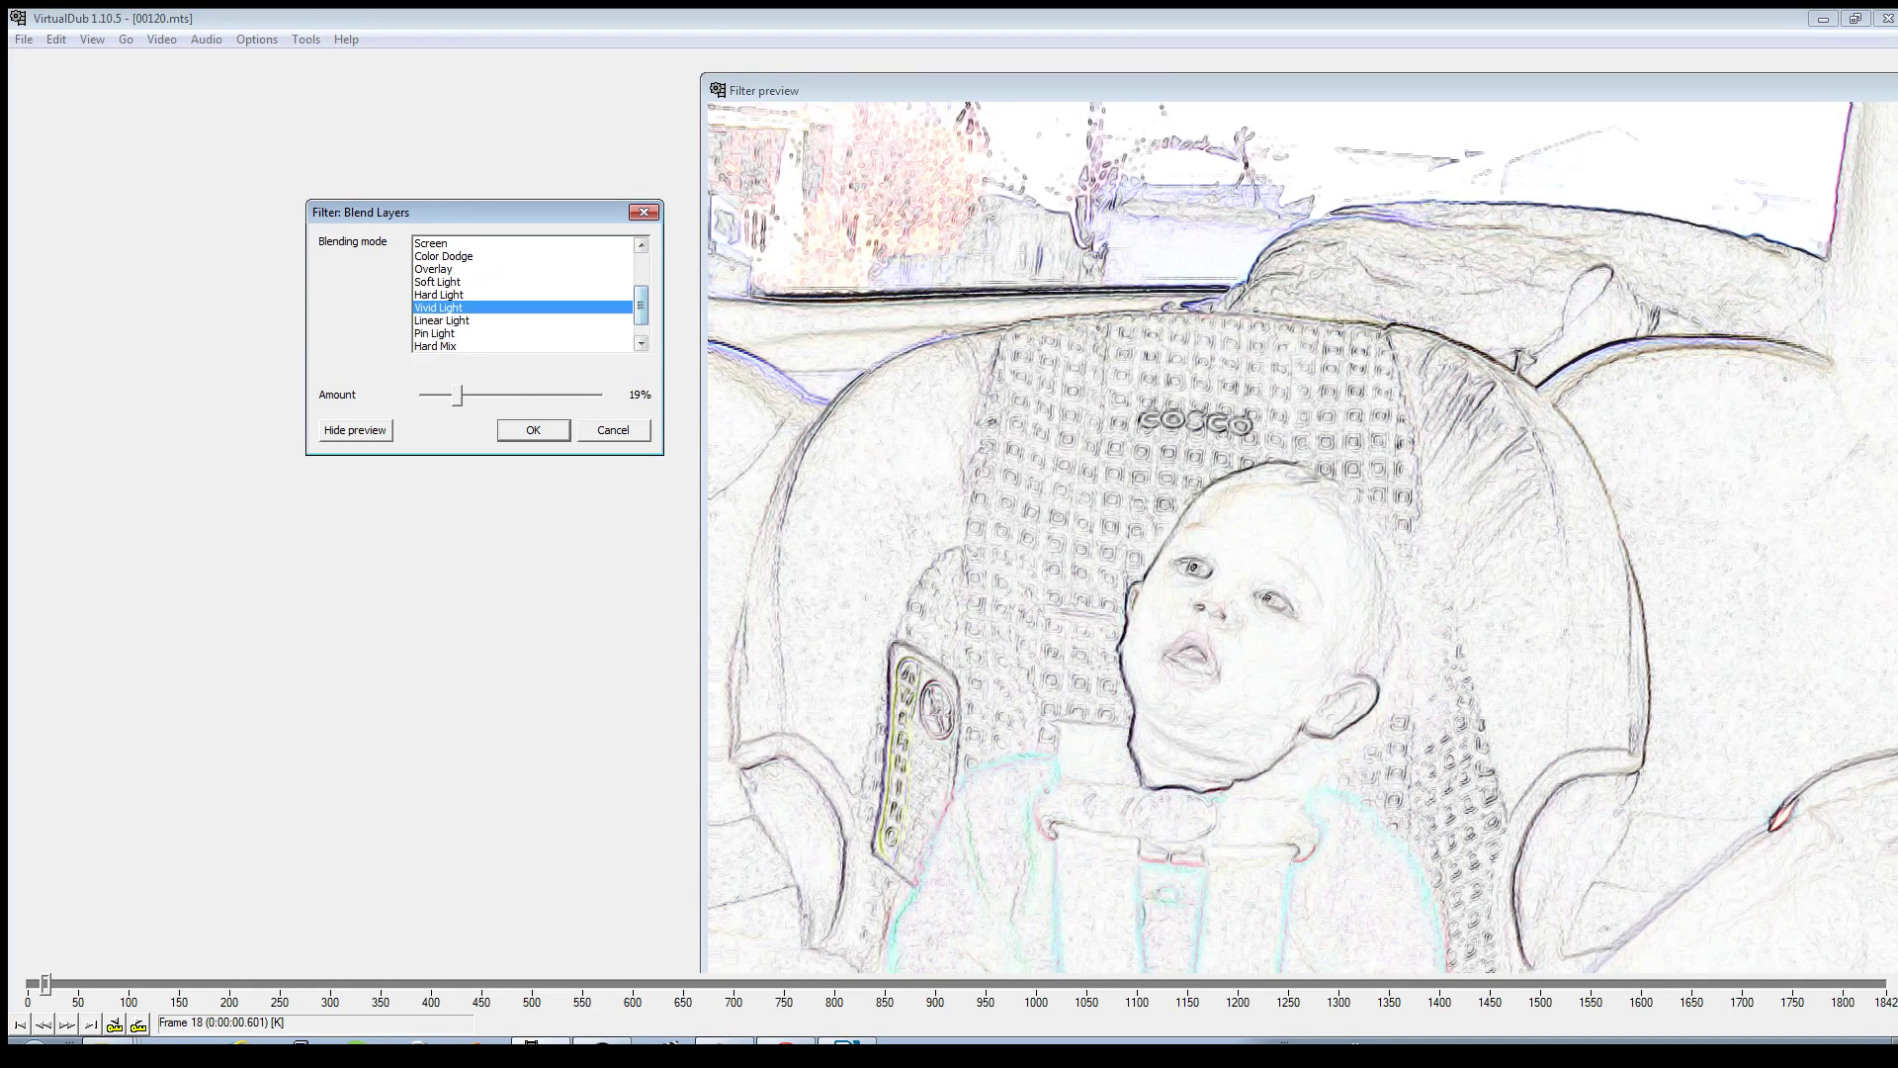
left_click_drag(458, 395, 542, 394)
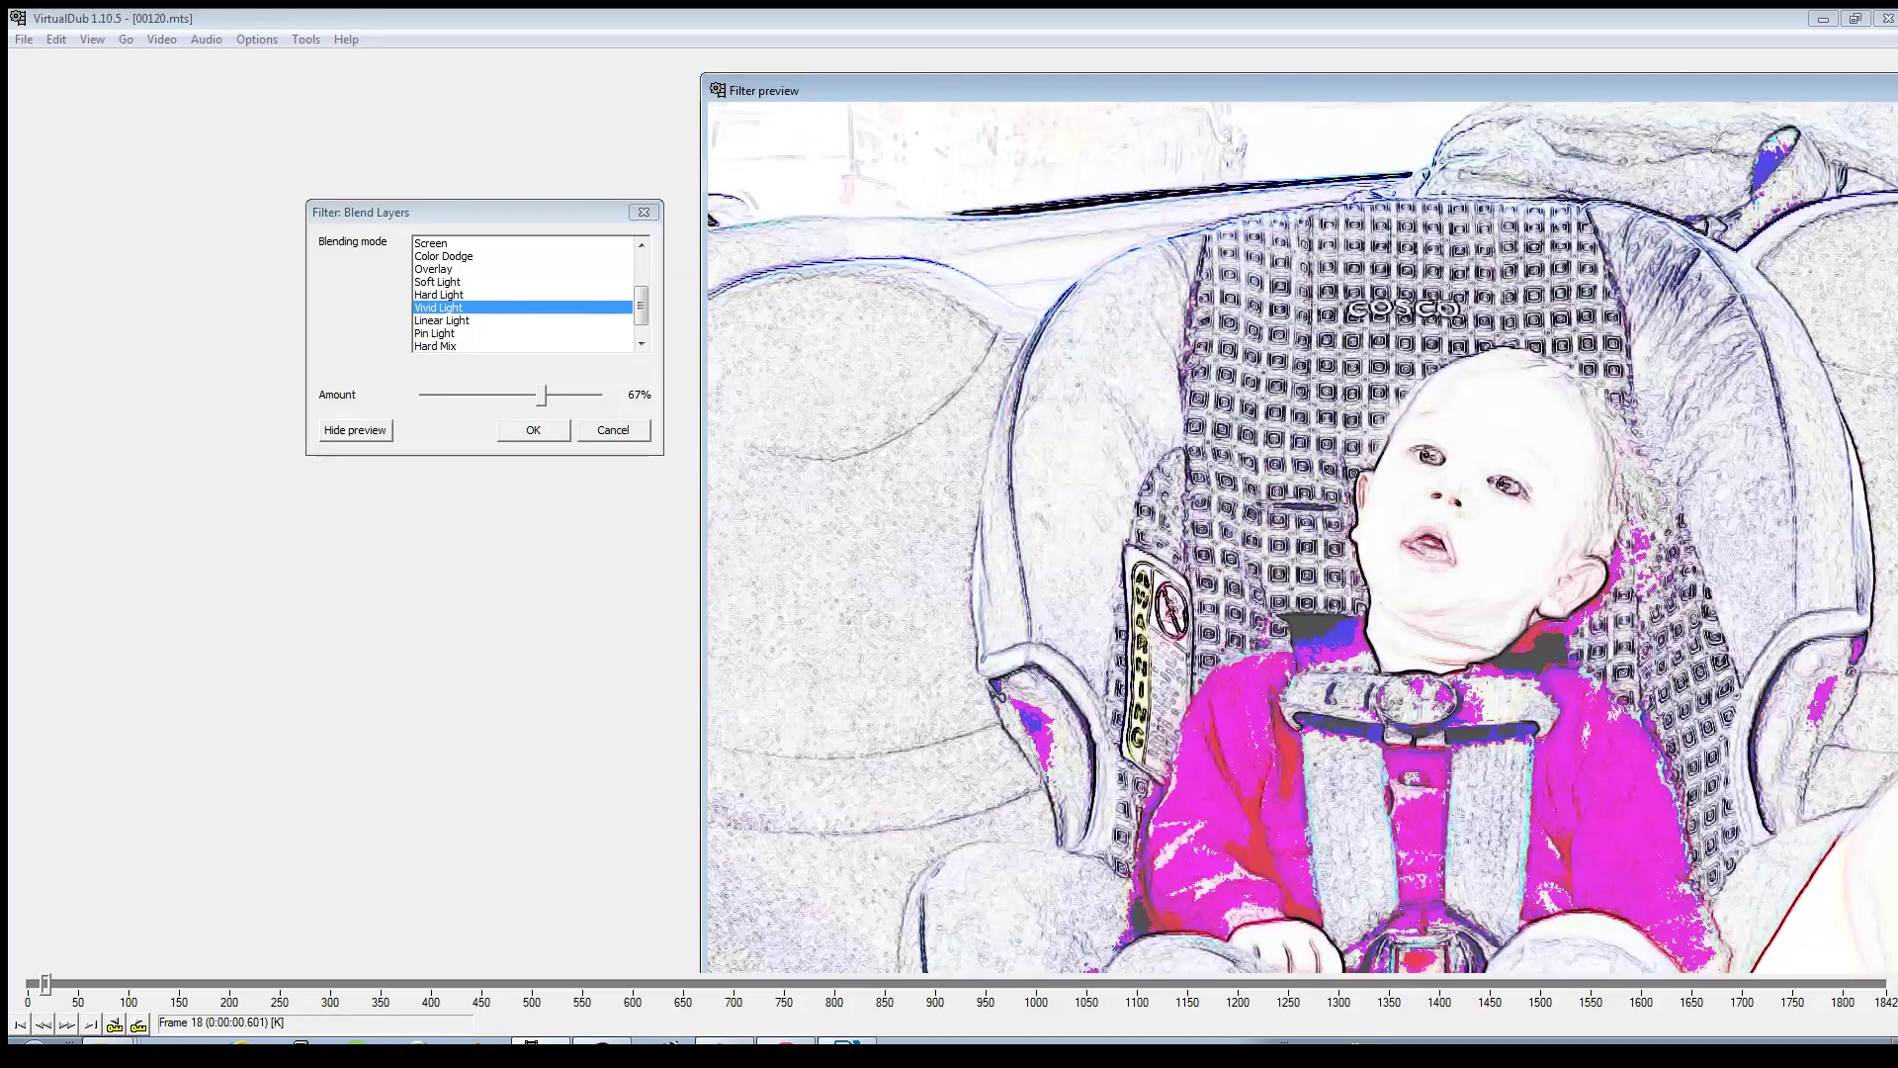
- Compare the blending modes from Linear Light through Exclusion at 67%, going back to Pin Light
left_click(441, 321)
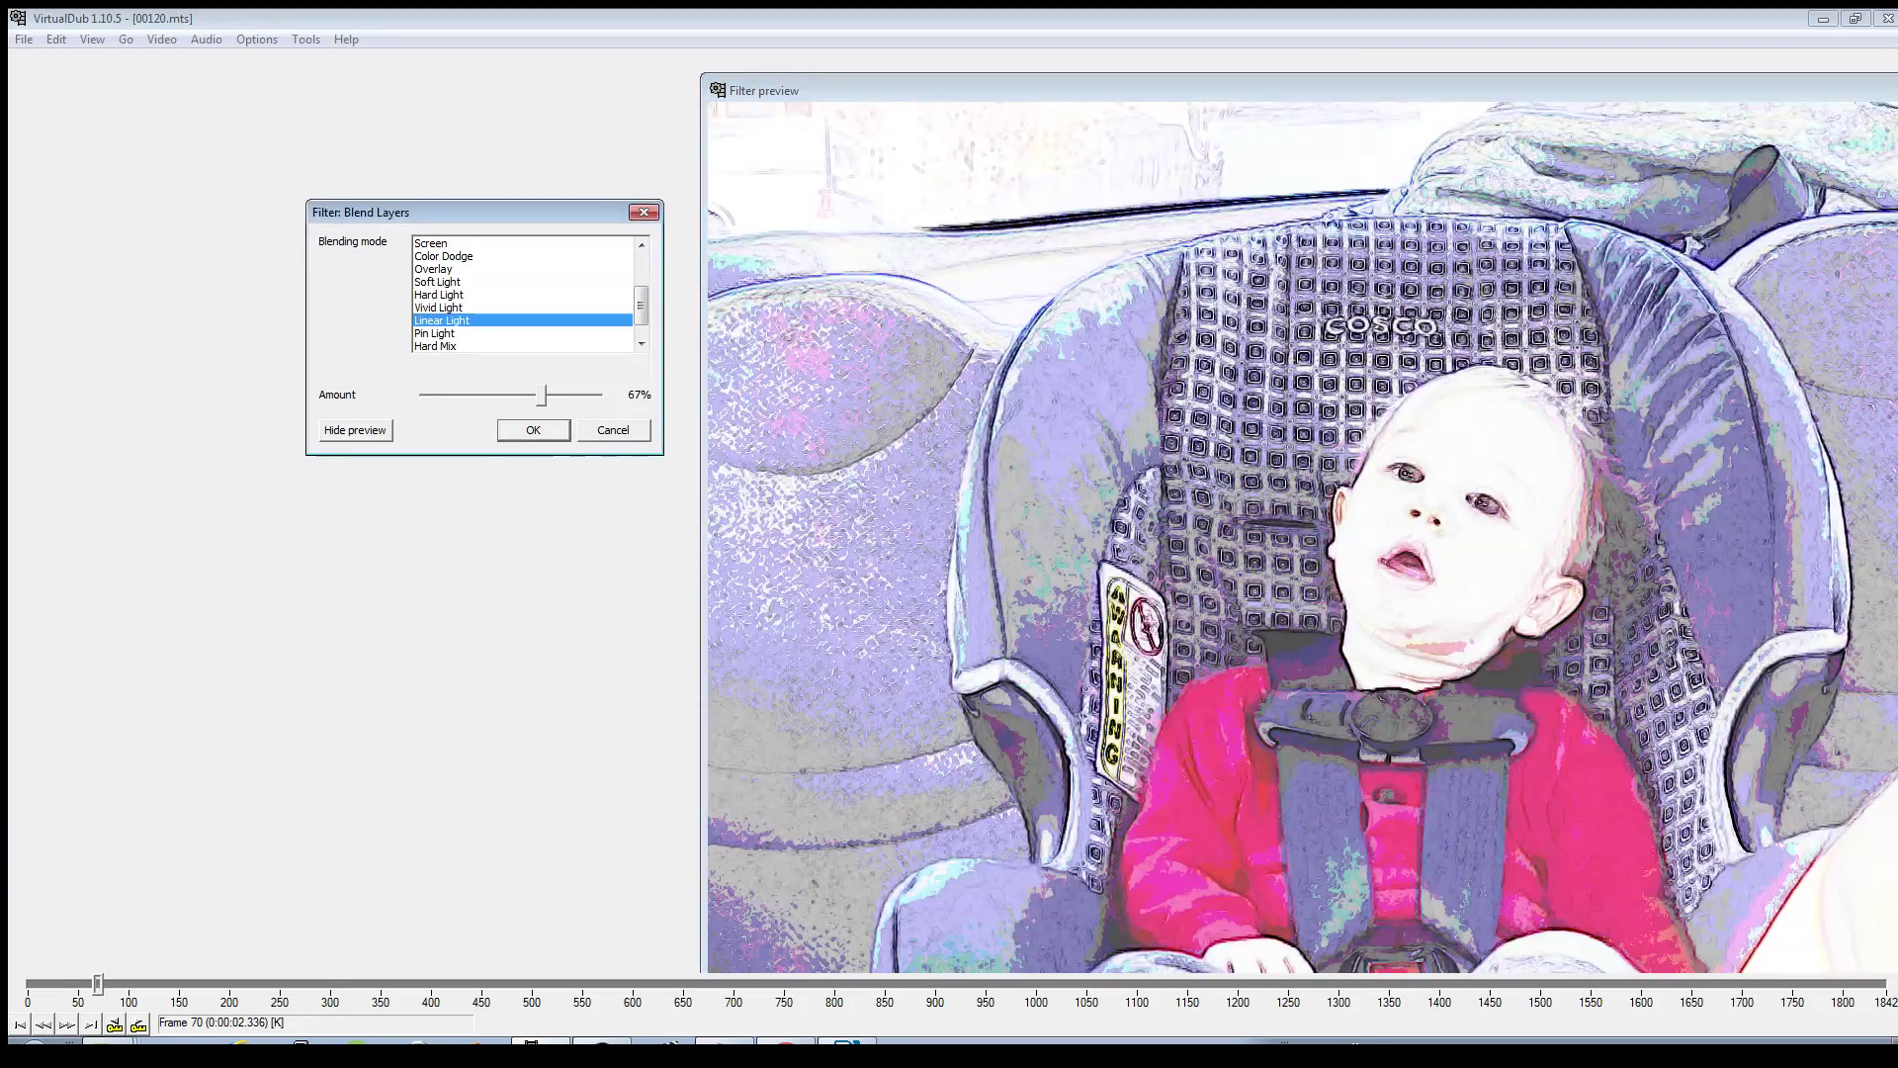
key("Down")
key("Down")
key("Down")
key("Down")
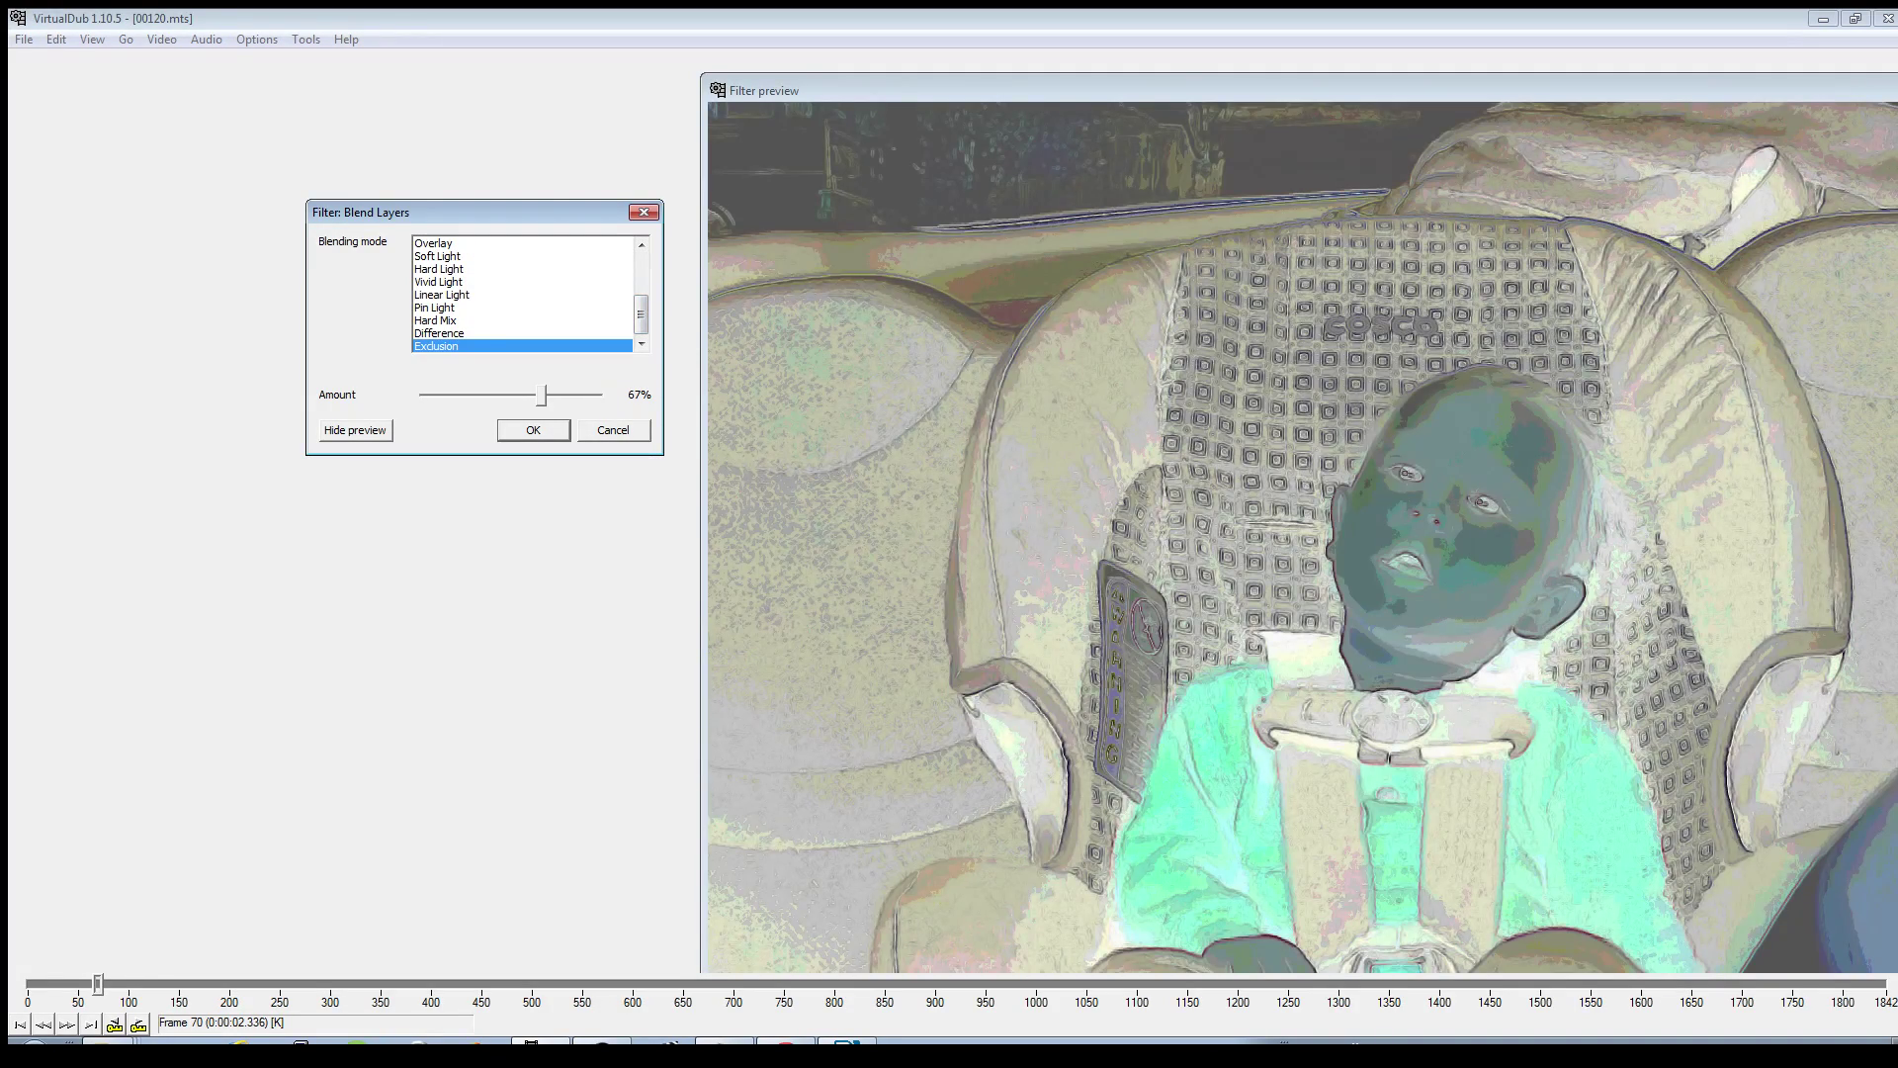
key("Up")
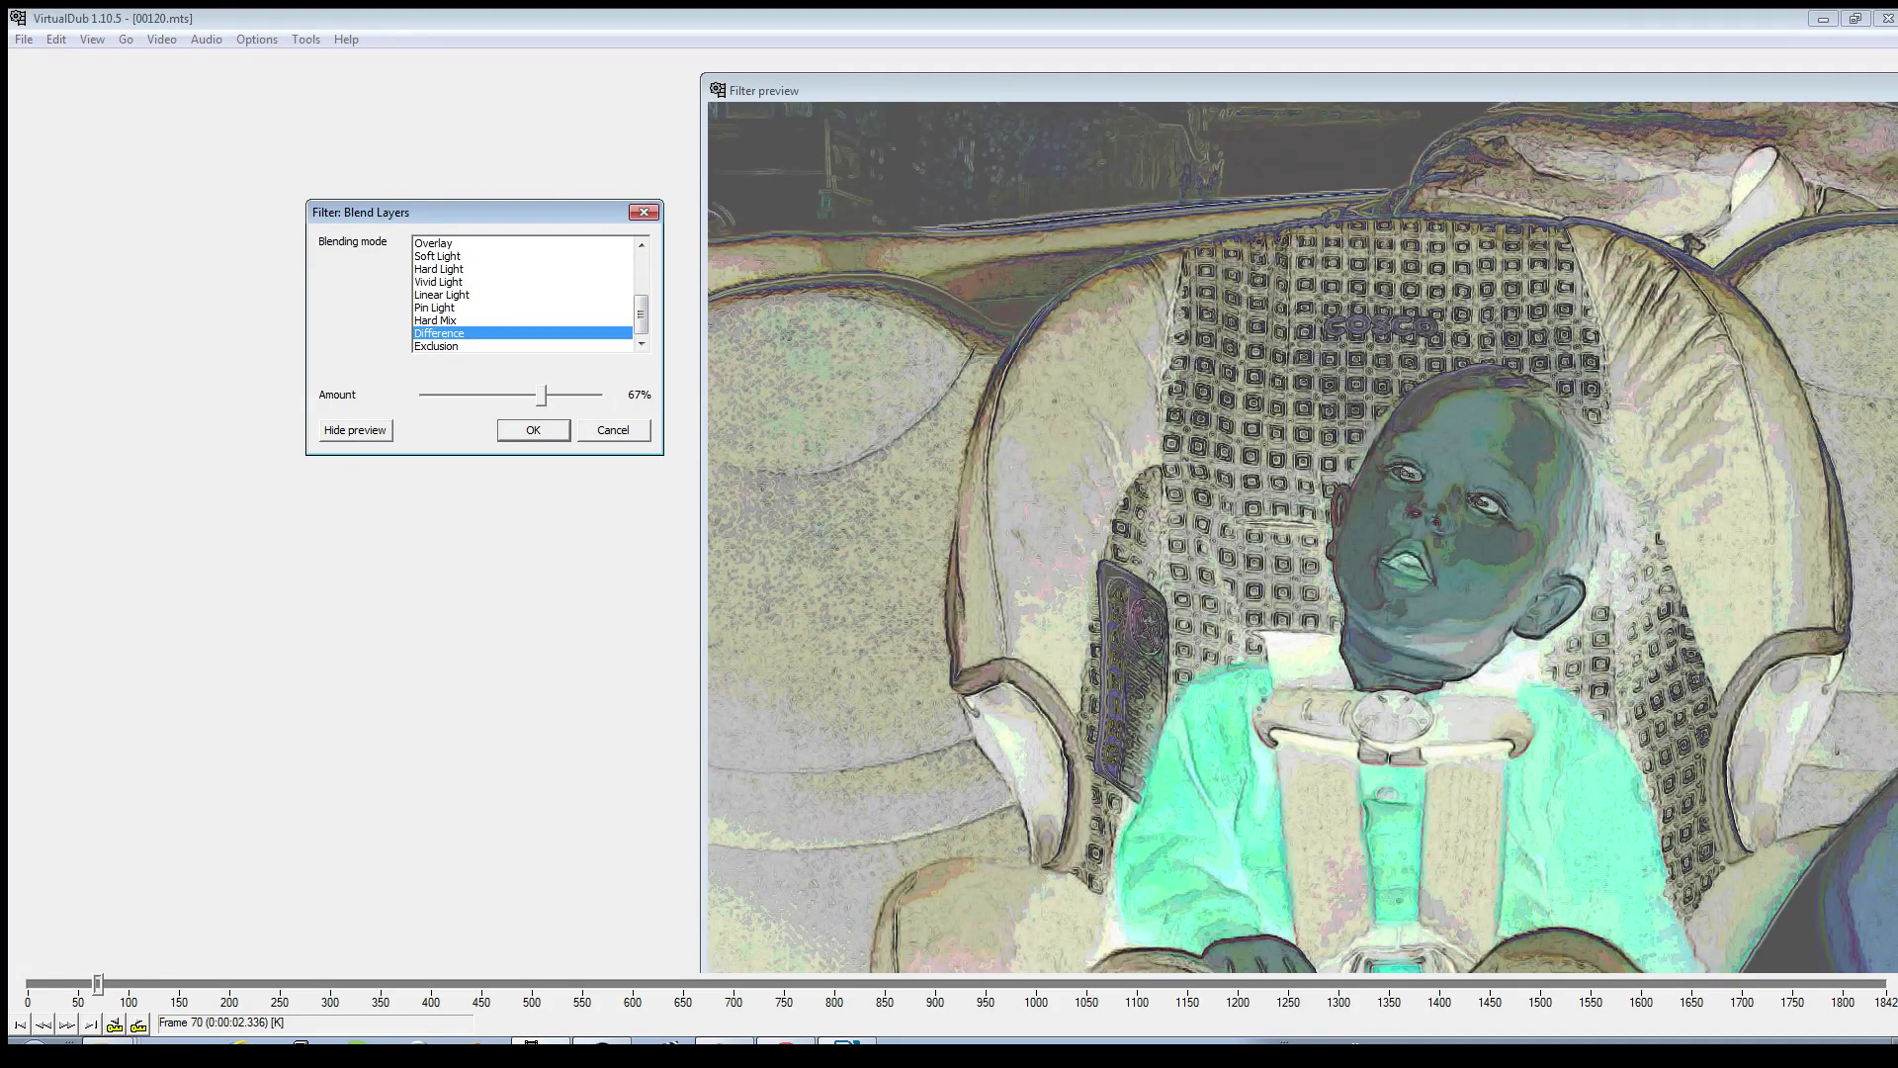
key("Up")
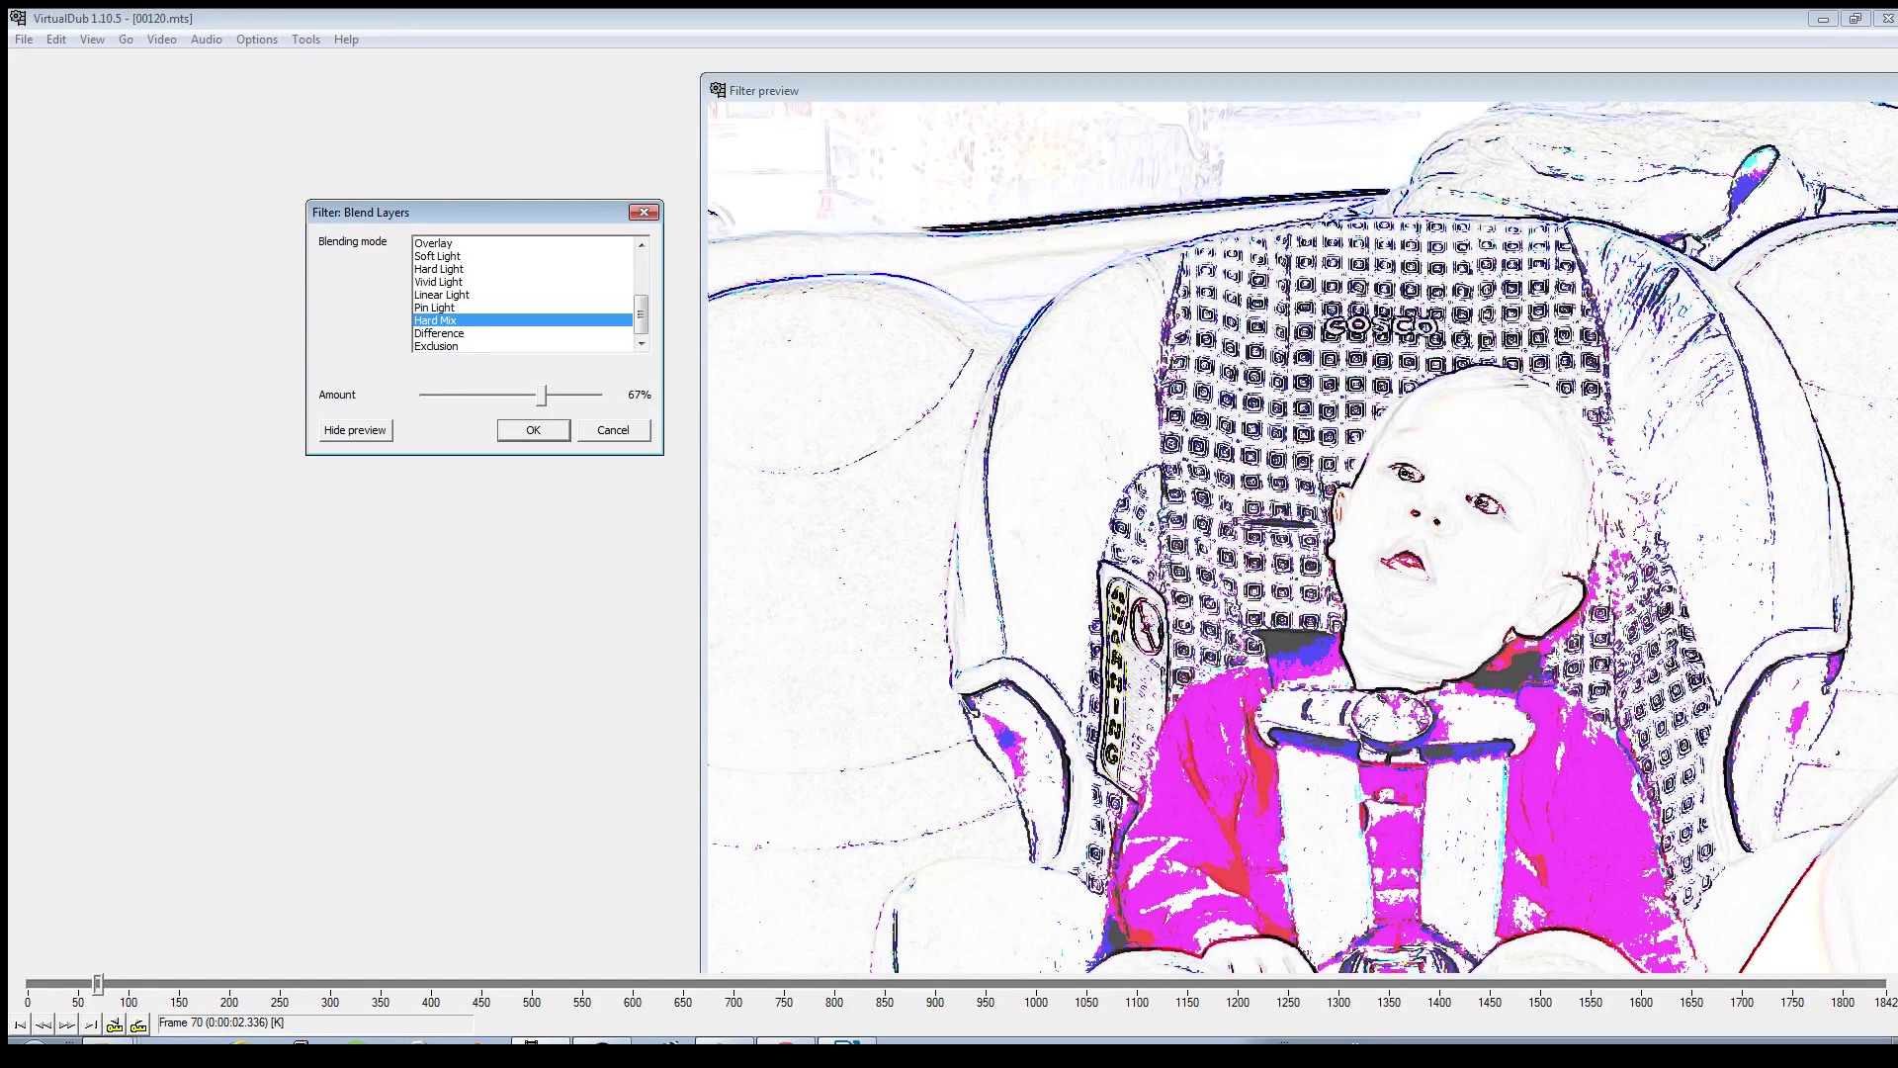
key("Up")
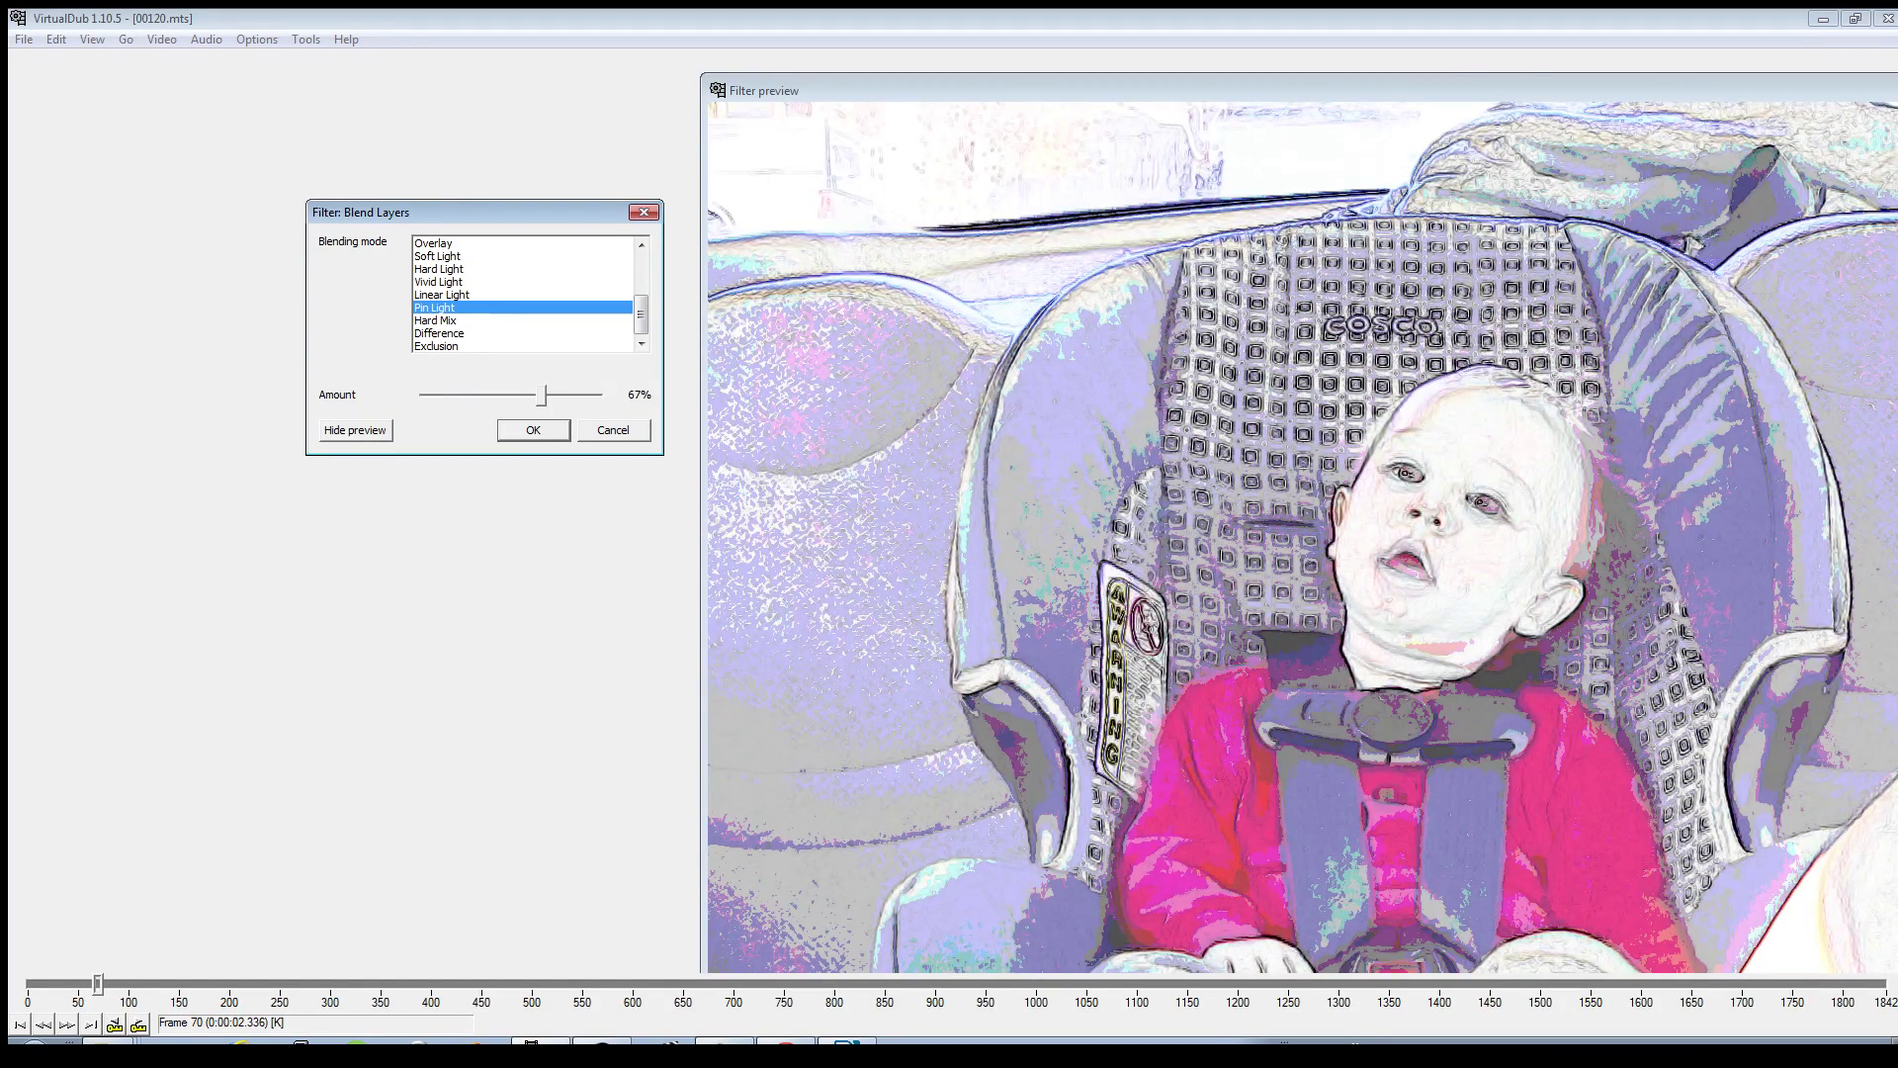
- Try the Overlay blending mode with a 91% amount
left_click(433, 243)
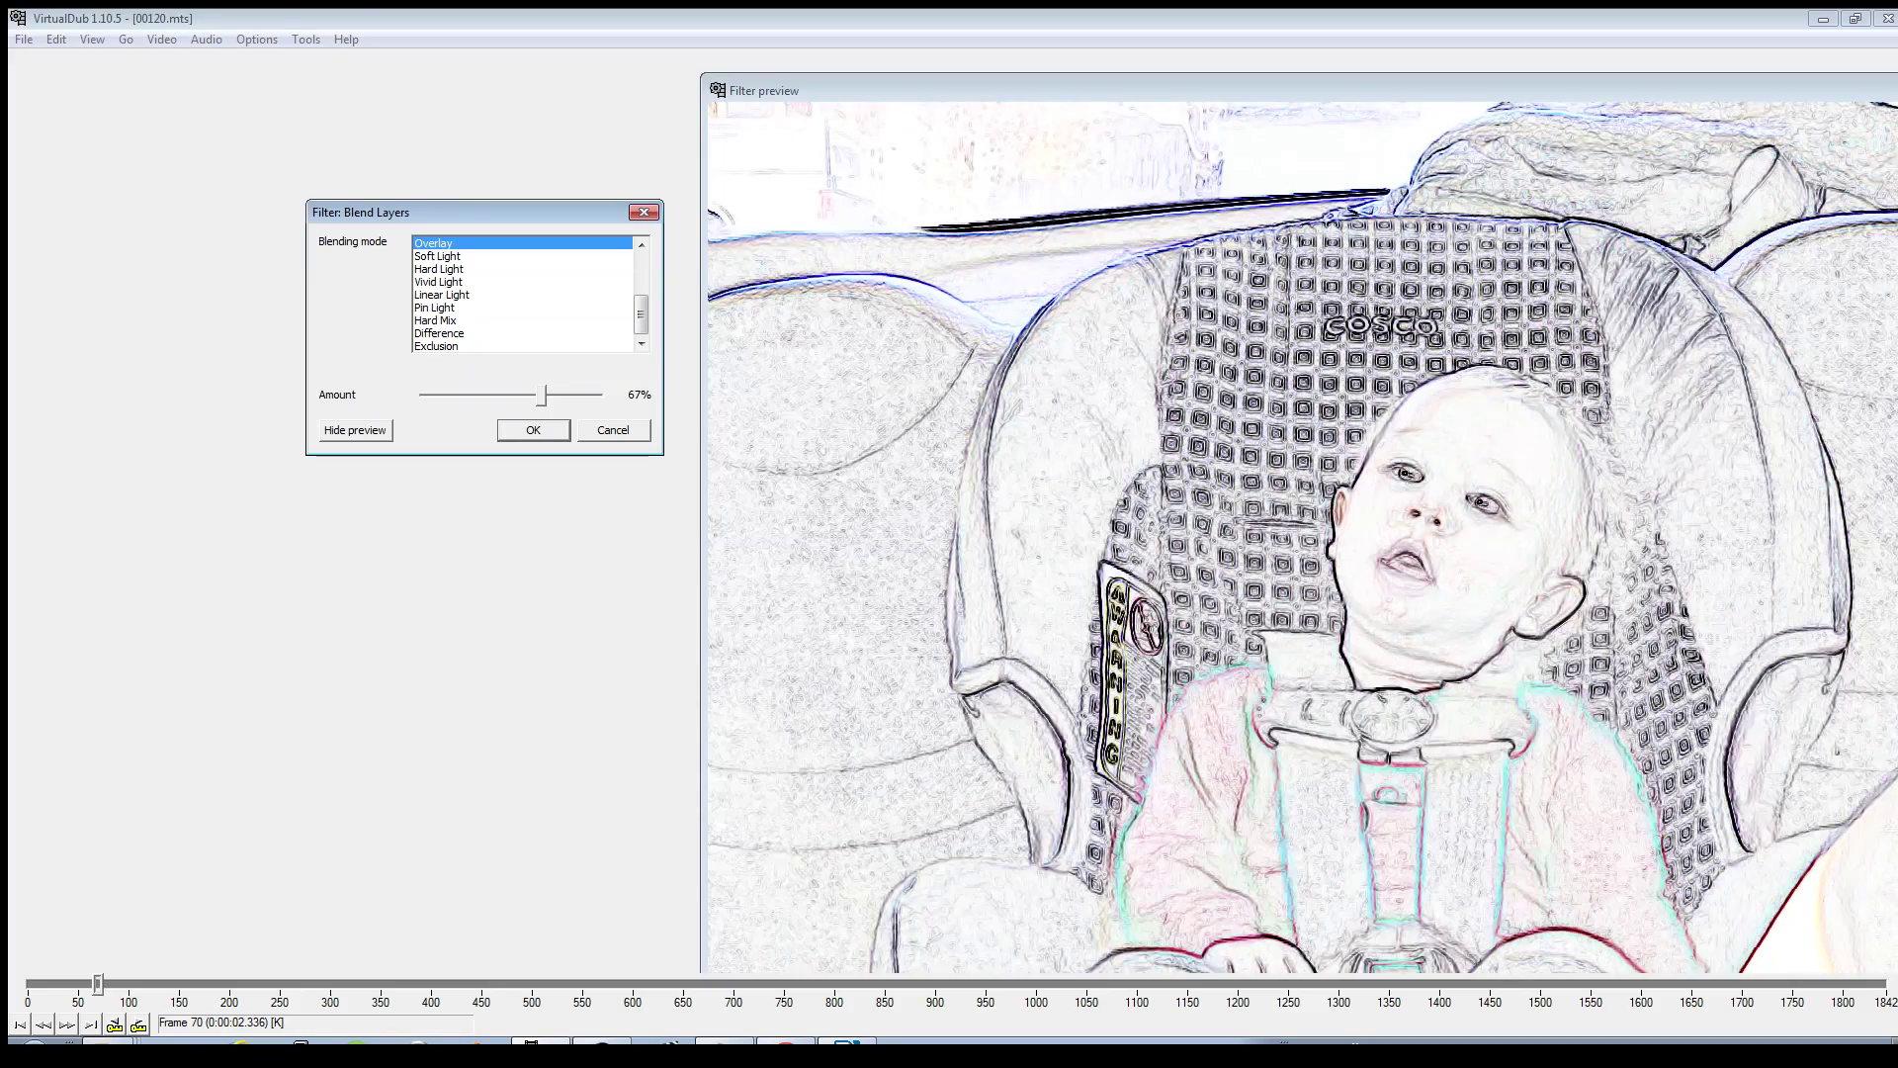
mouse_move(541, 395)
left_mouse_down()
mouse_move(441, 396)
mouse_move(584, 395)
left_mouse_up()
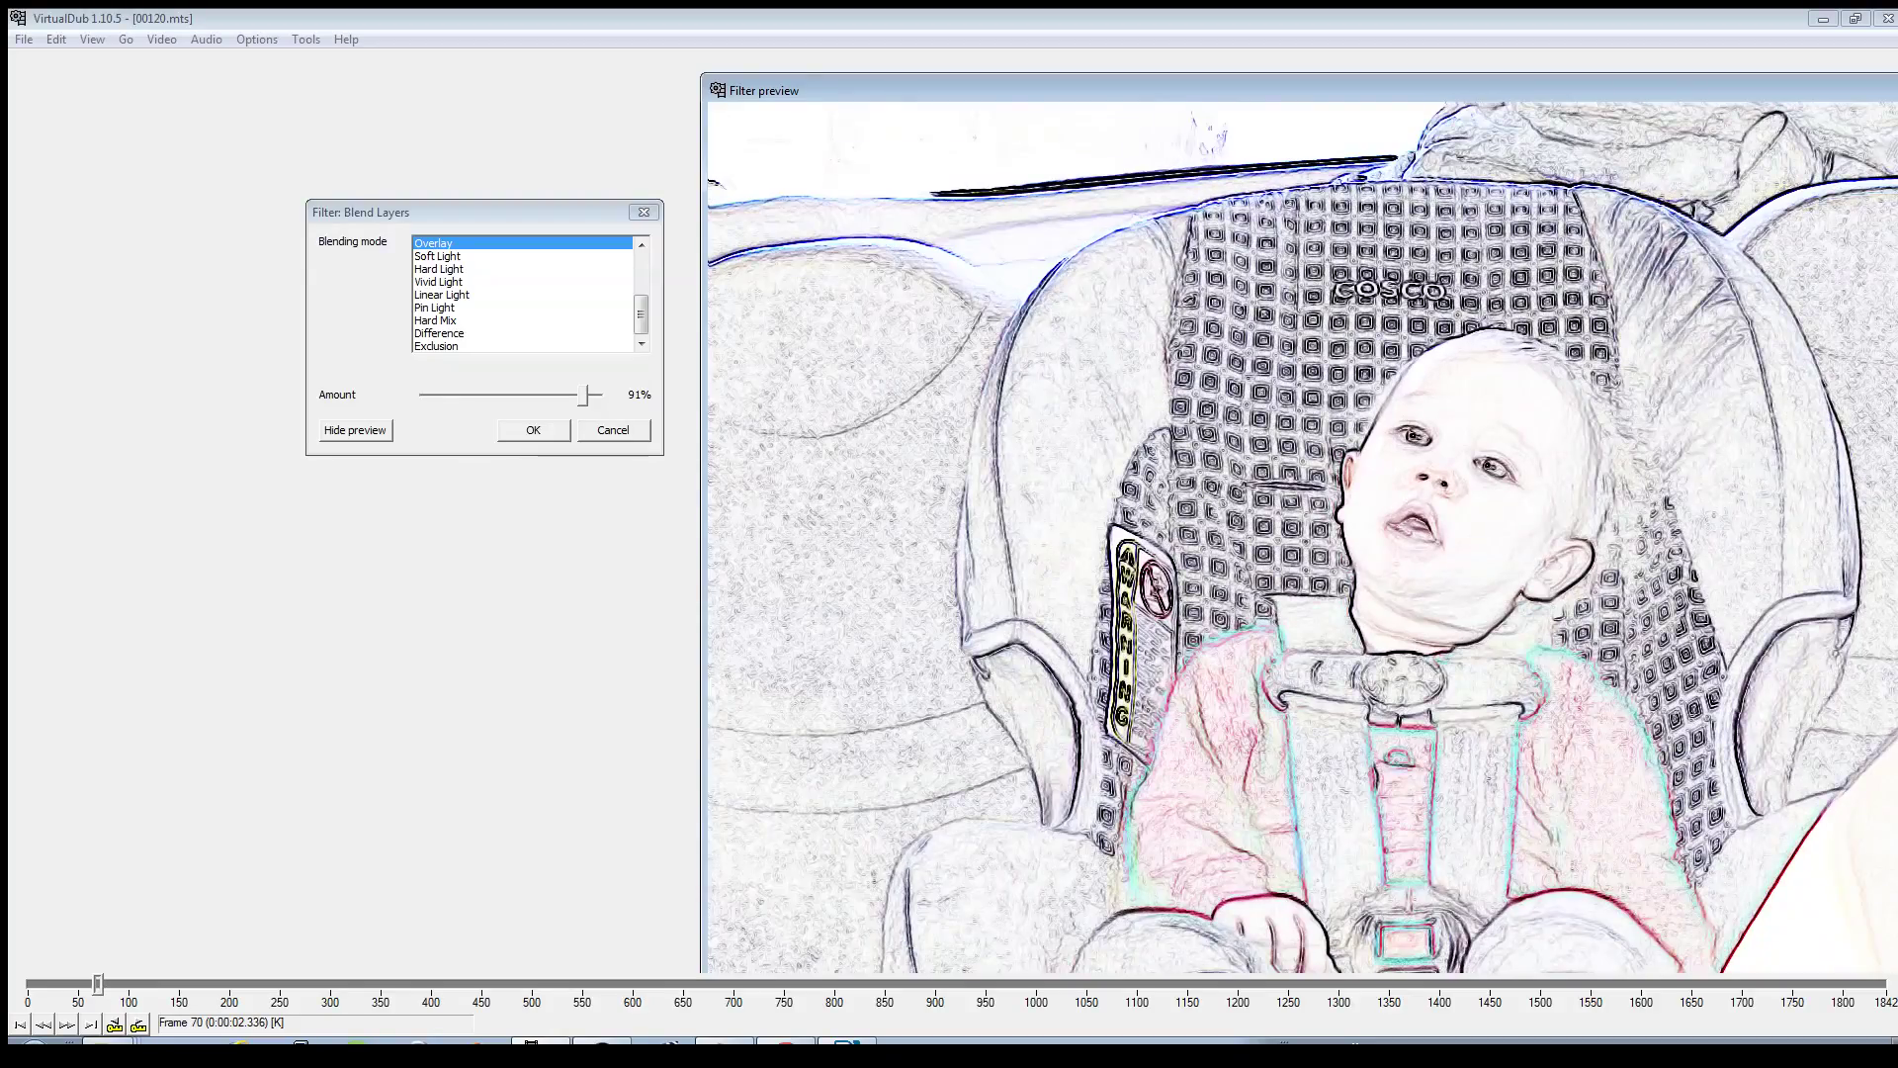
- Try Color Dodge blending, lower the amount to 25% and switch the blending mode to Screen
left_click_drag(640, 314, 640, 283)
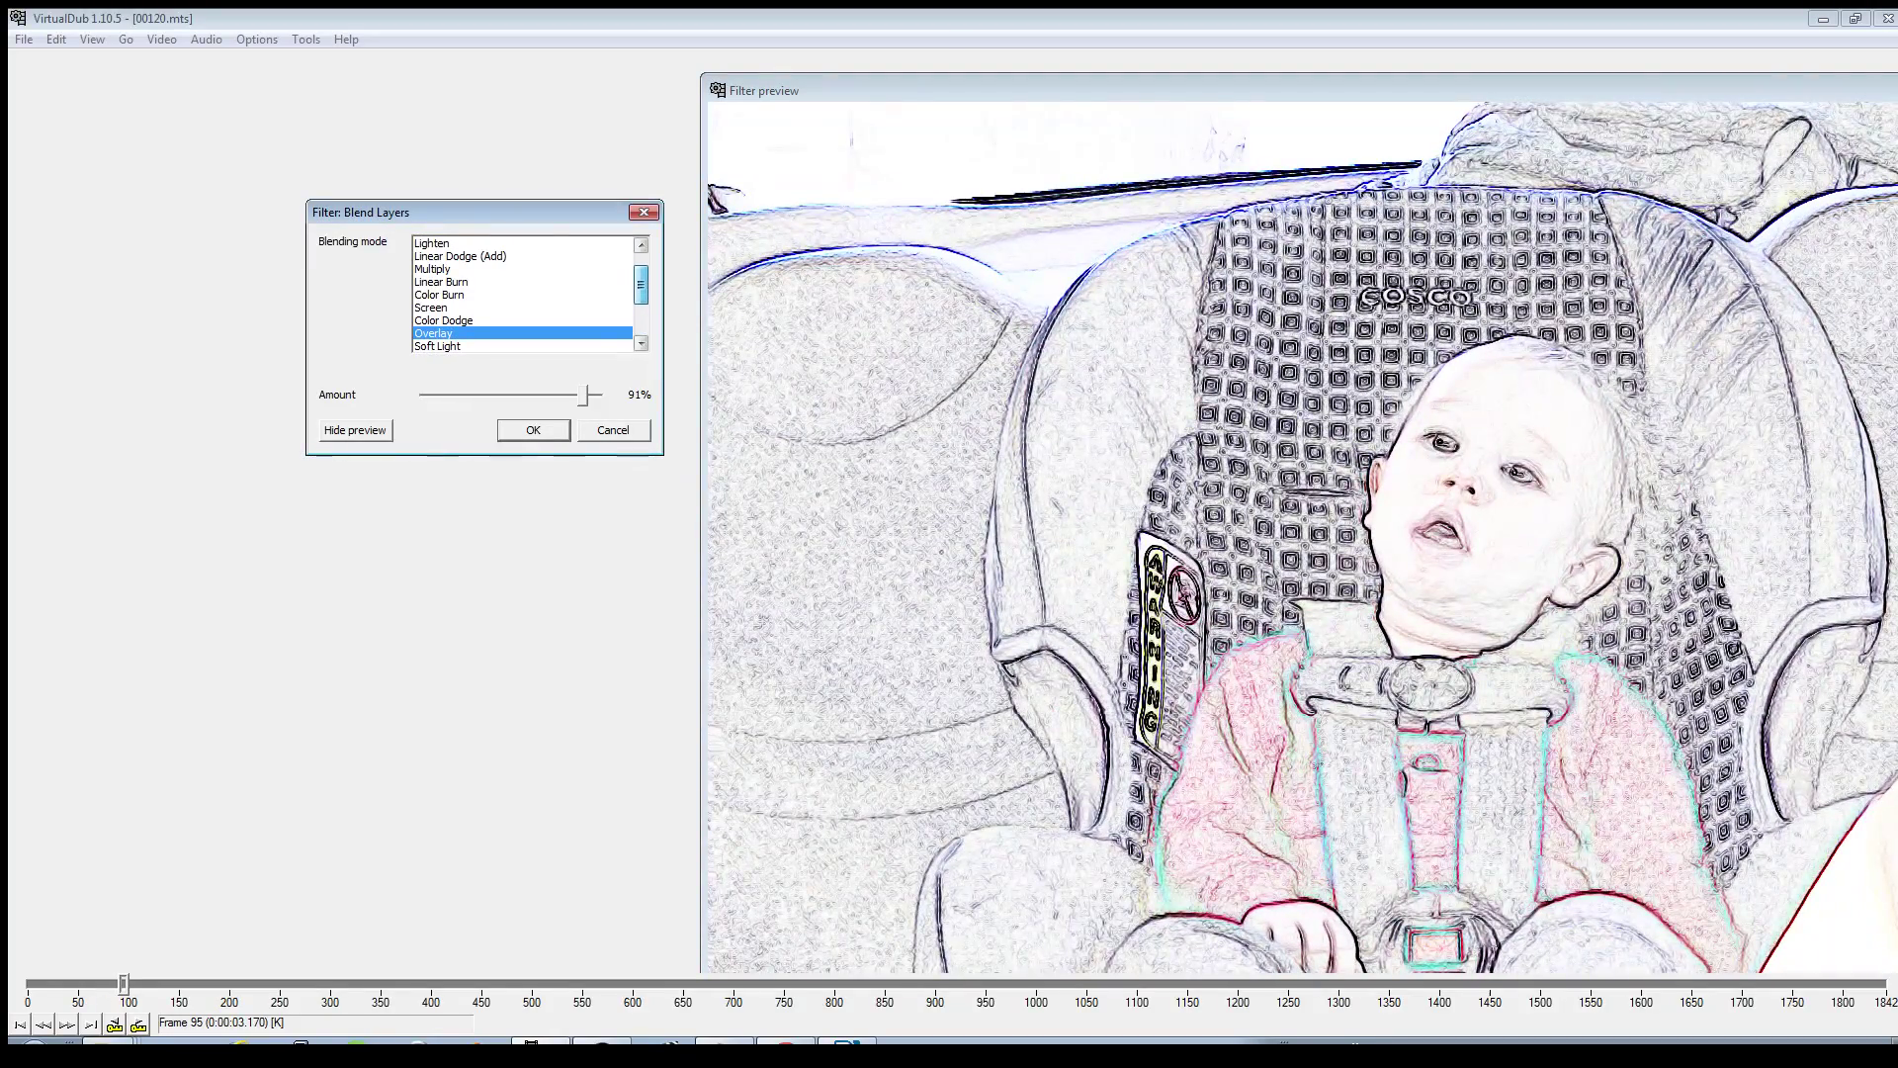
left_click(444, 321)
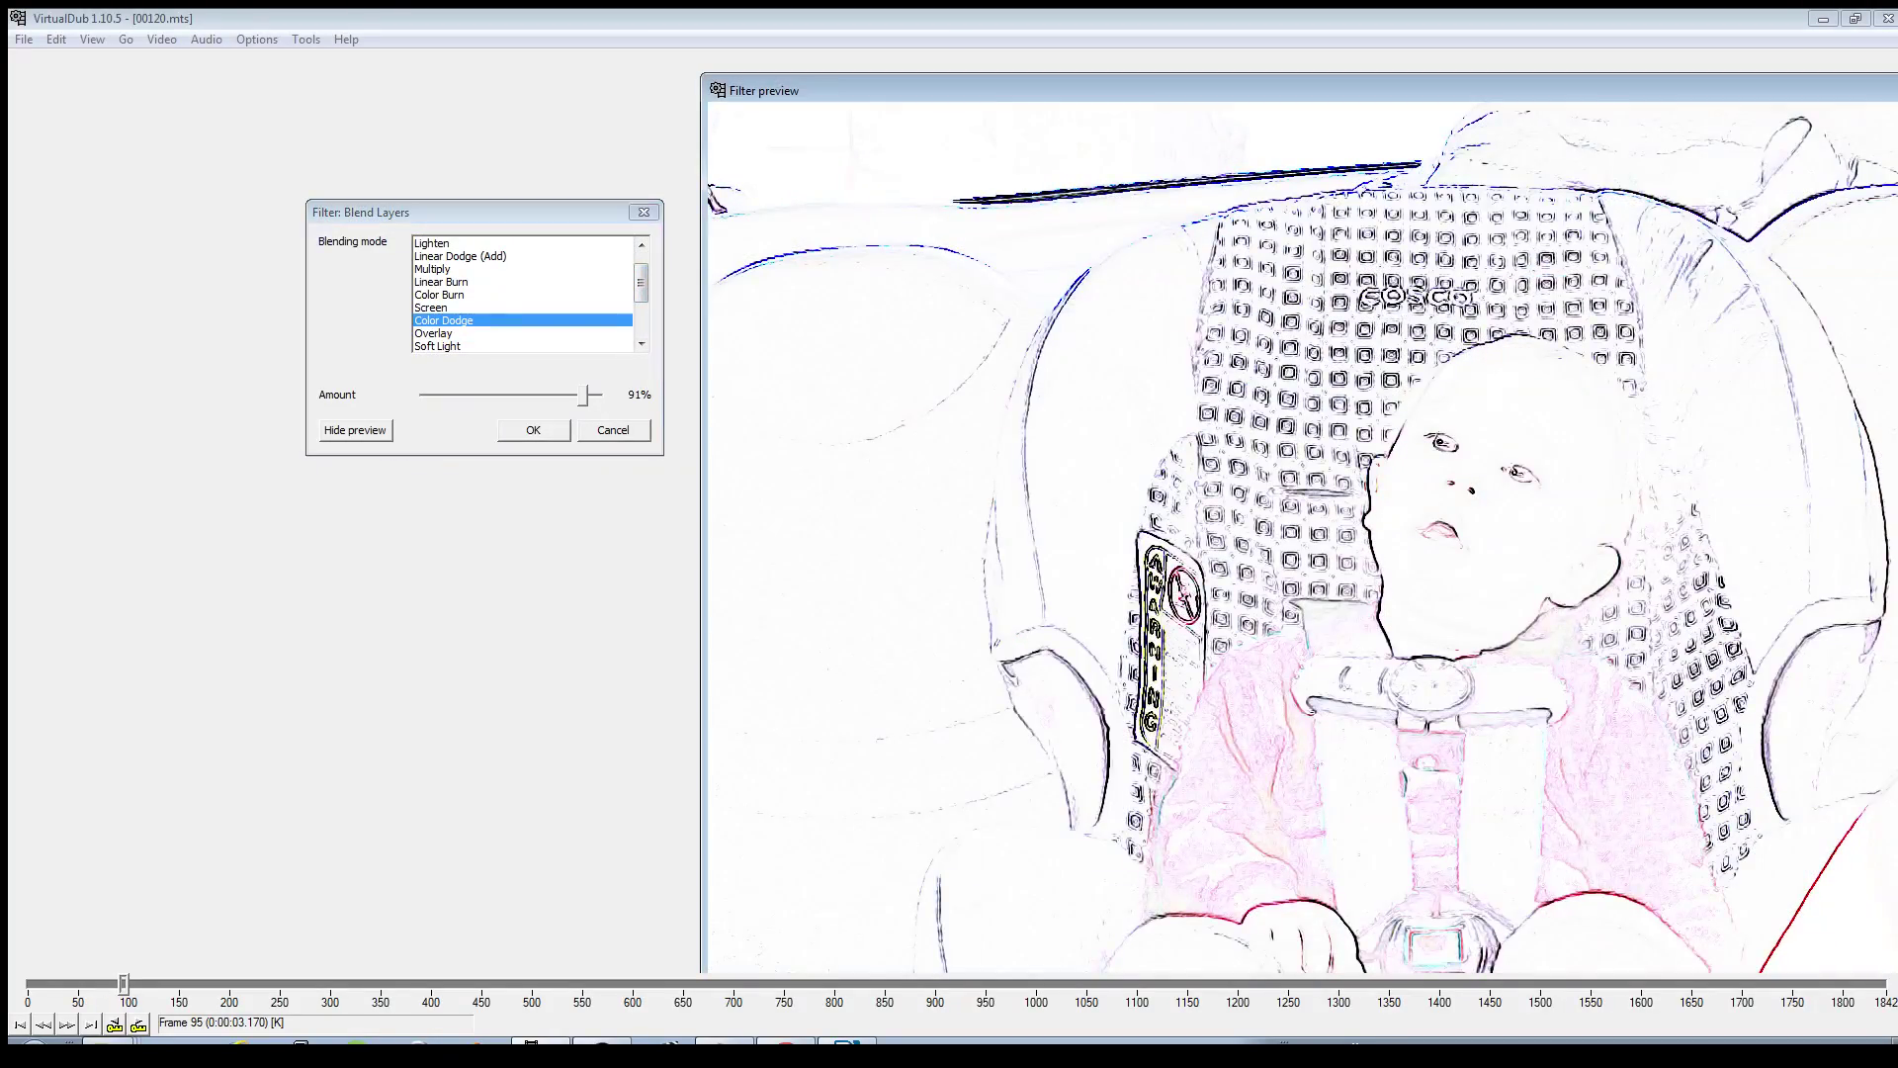
mouse_move(584, 395)
left_mouse_down()
mouse_move(425, 394)
mouse_move(599, 395)
mouse_move(468, 395)
left_mouse_up()
left_click(433, 307)
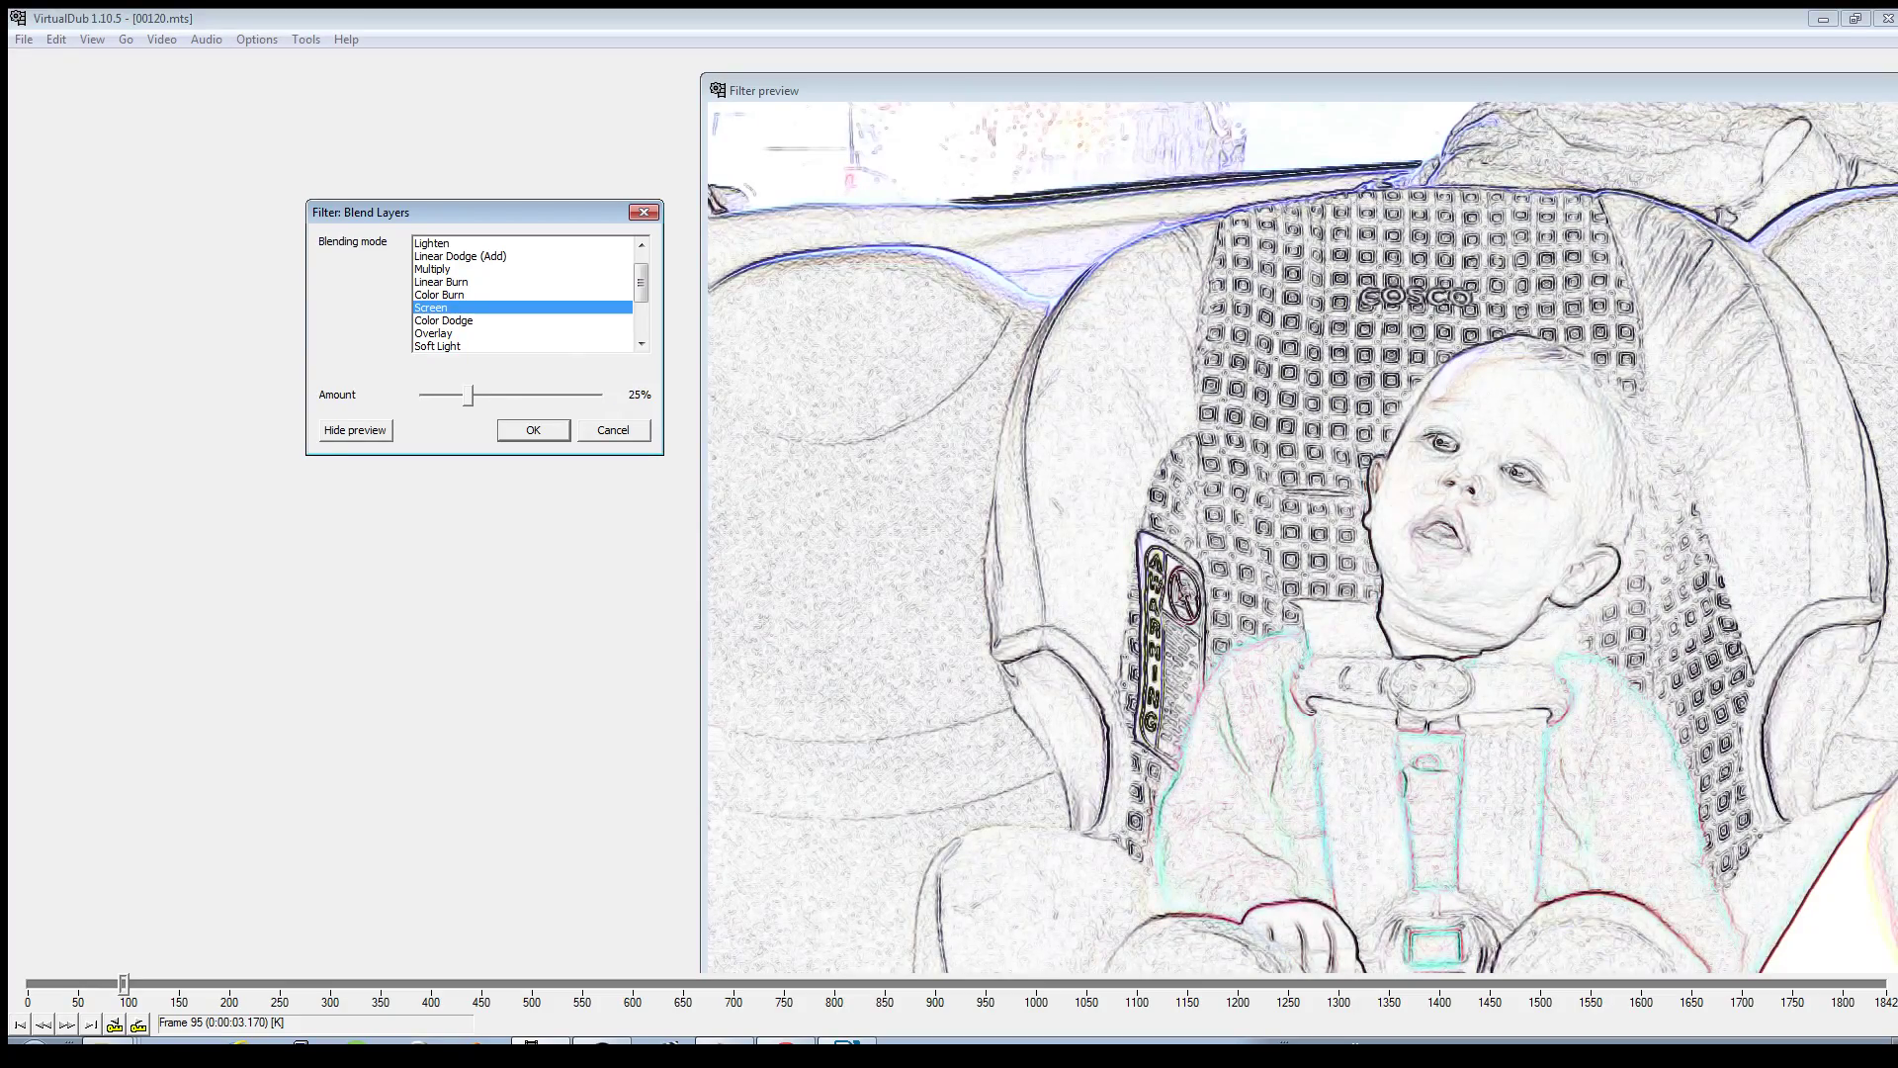
- Try the Color Burn blending mode with a 72% amount
left_click(439, 294)
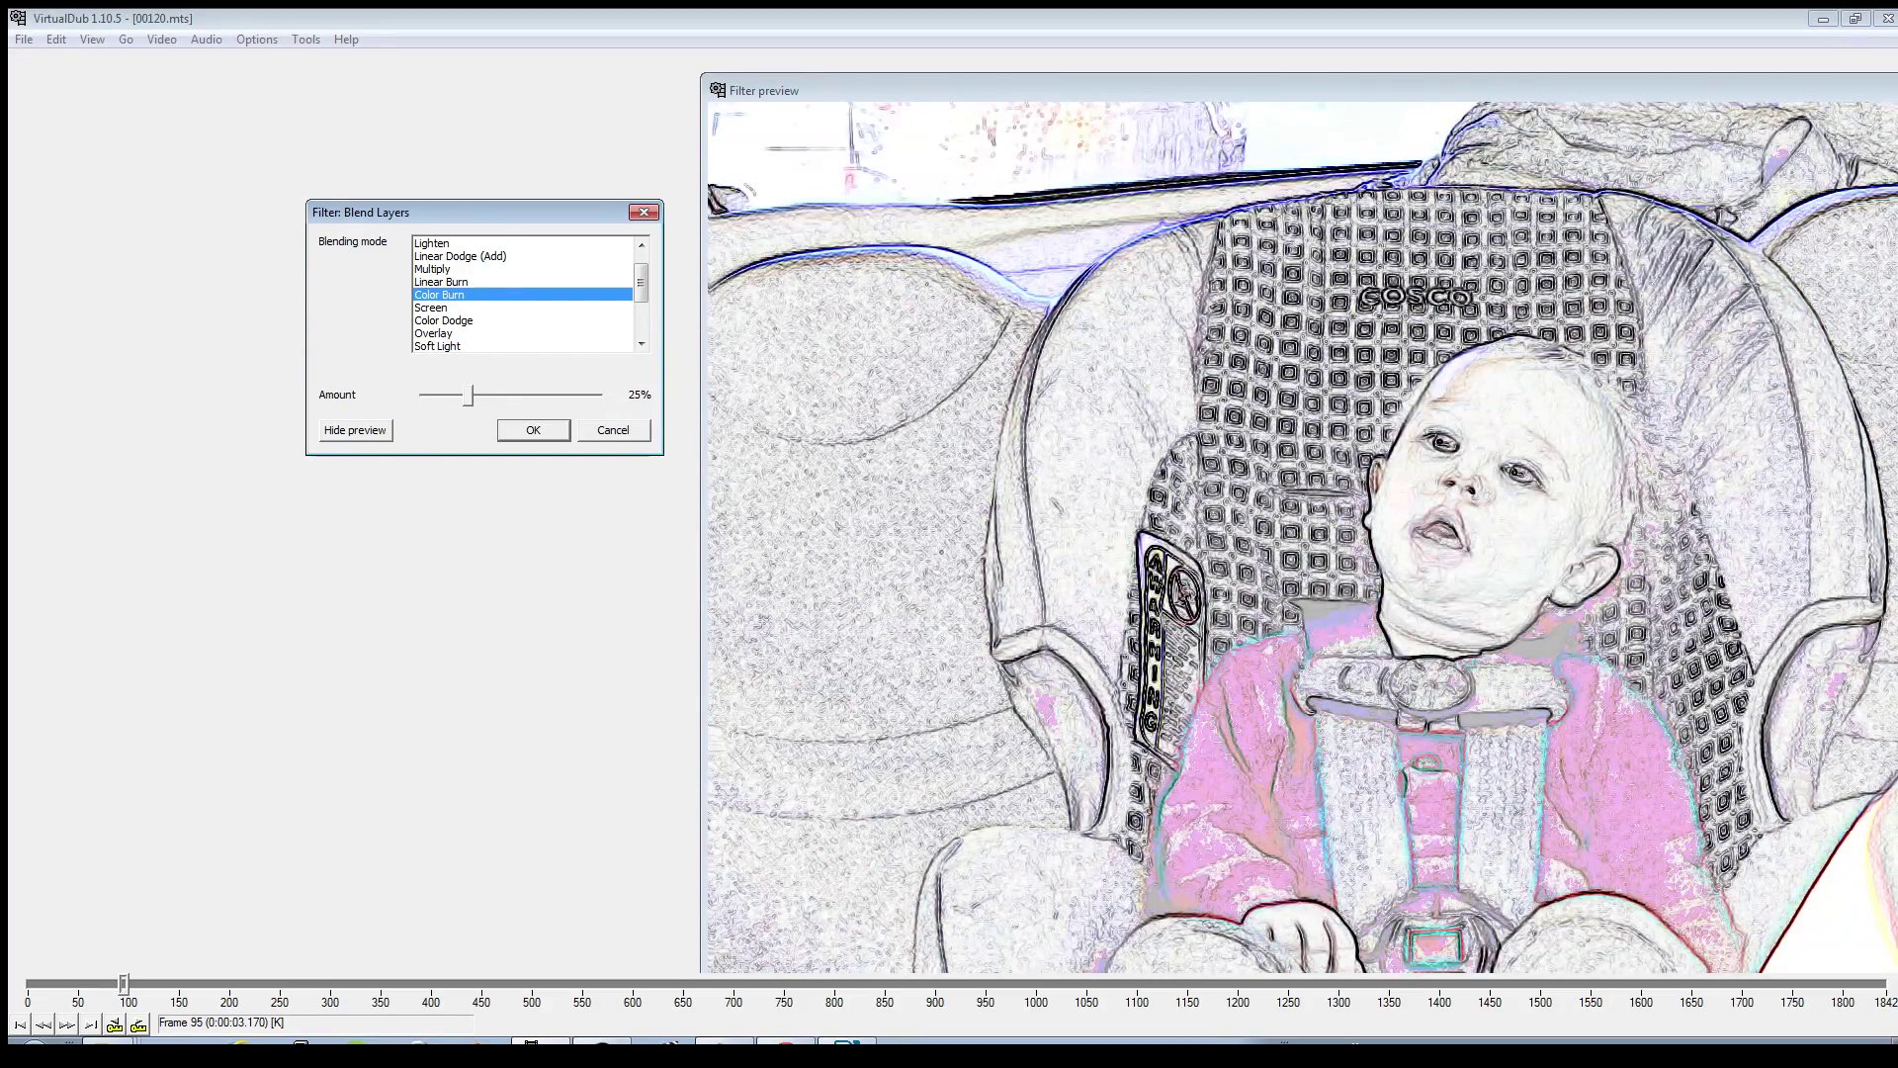
left_click_drag(471, 394, 551, 394)
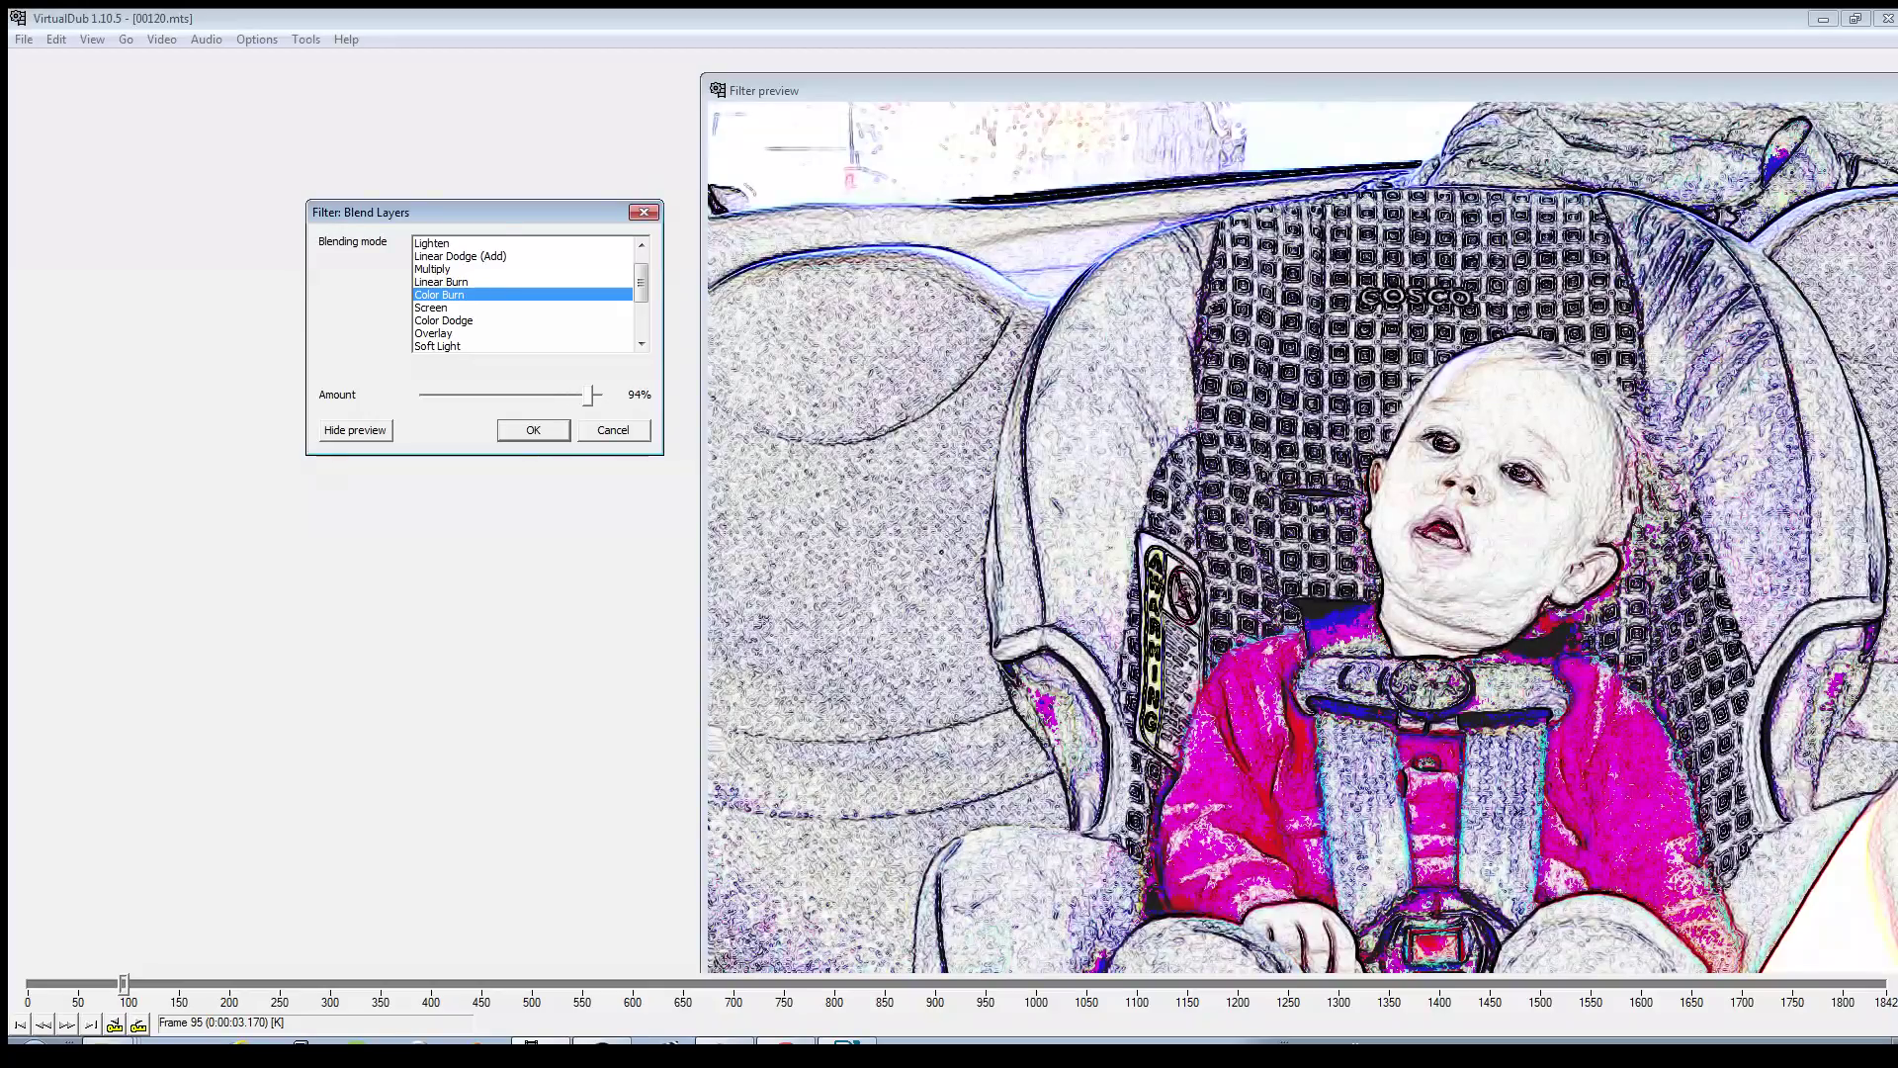
left_click(1286, 90)
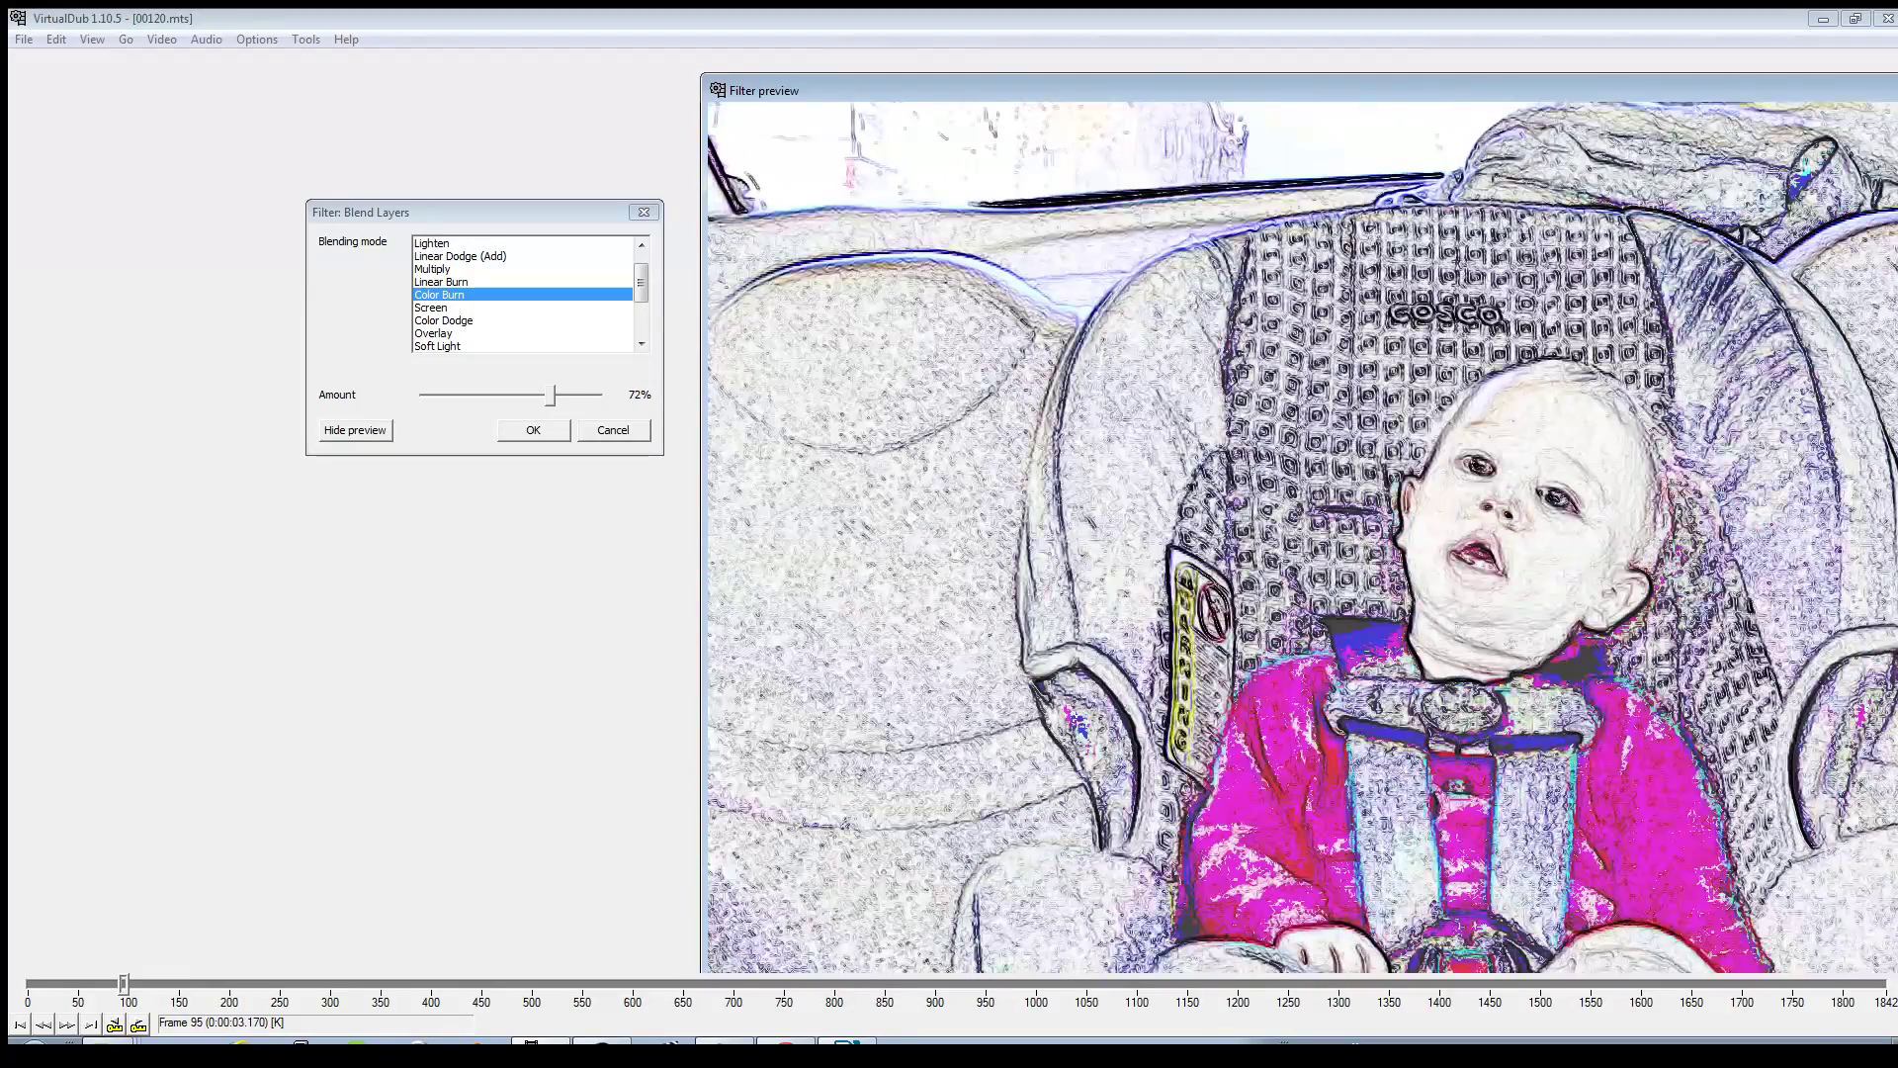
- Examine the Color Burn result in the filter preview from frame 128 to about frame 150
left_click_drag(123, 984, 157, 984)
left_click_drag(703, 75, 1257, 362)
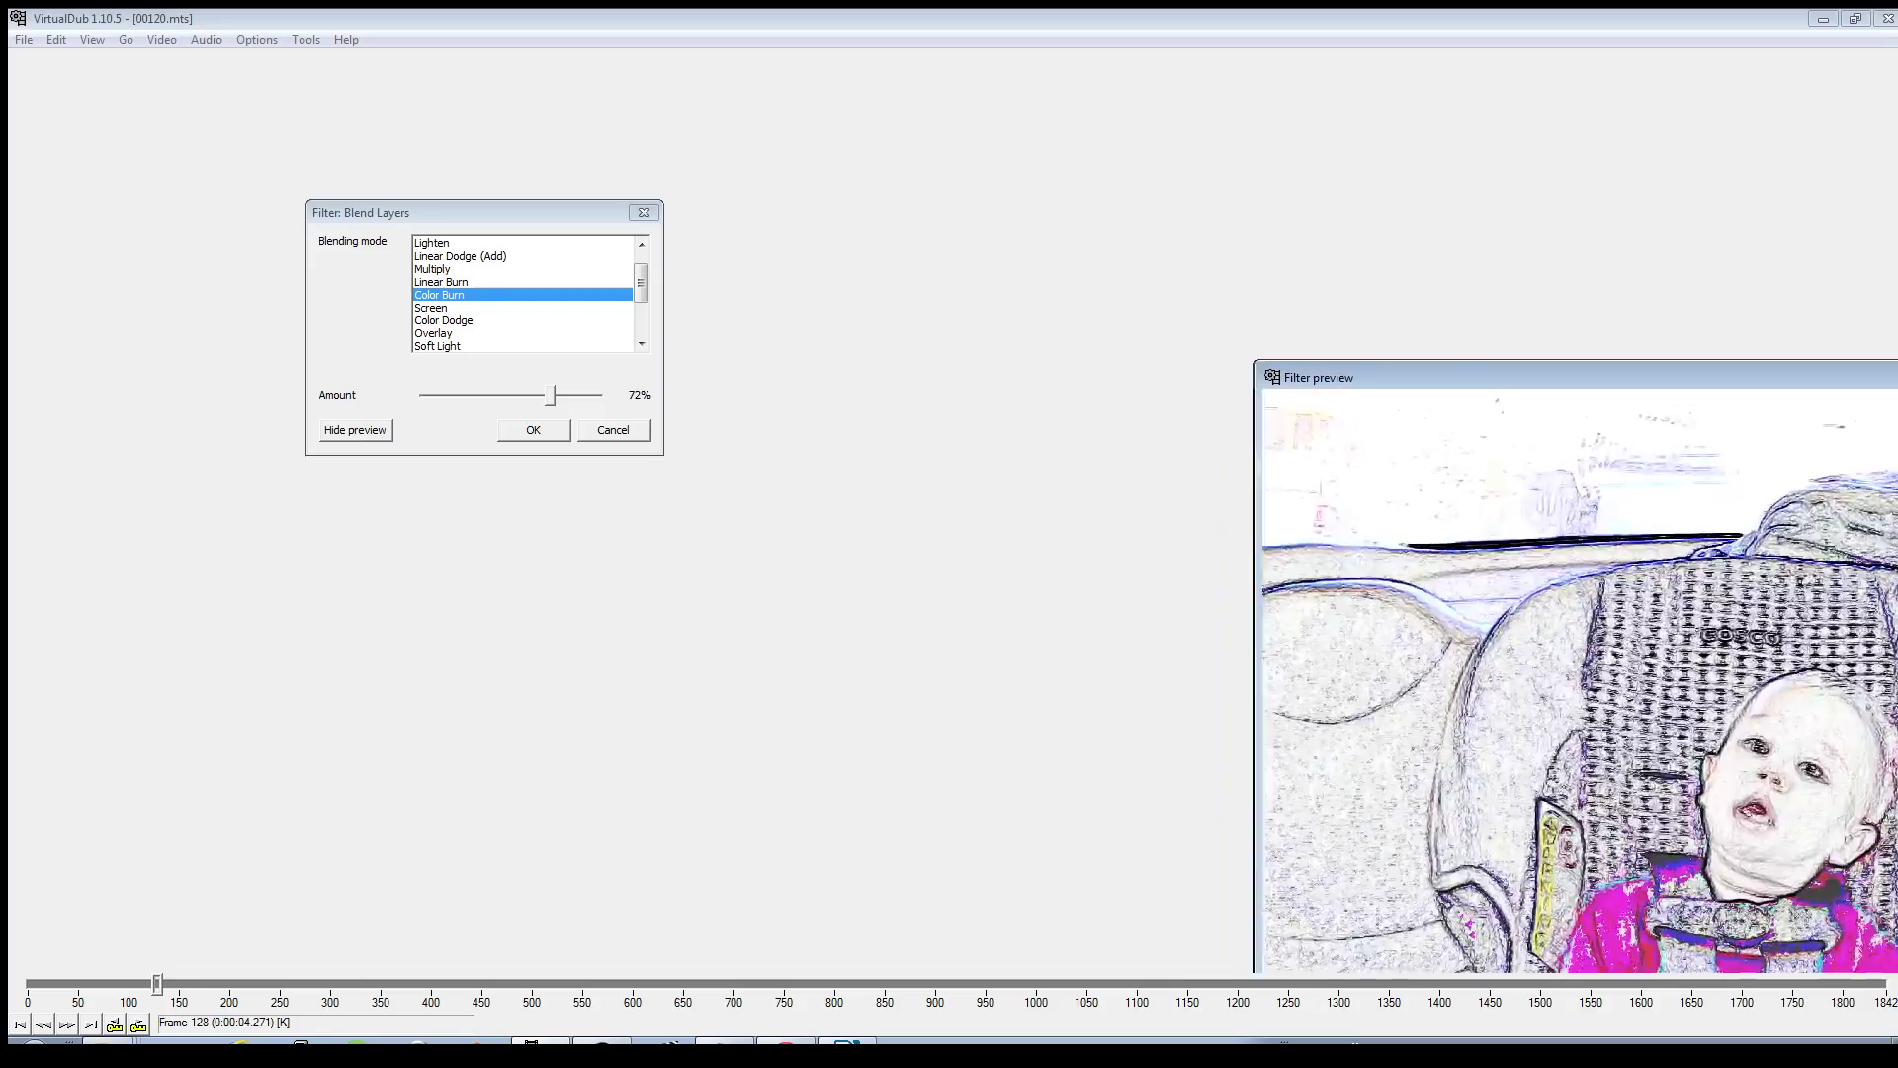
left_click_drag(1443, 378, 892, 121)
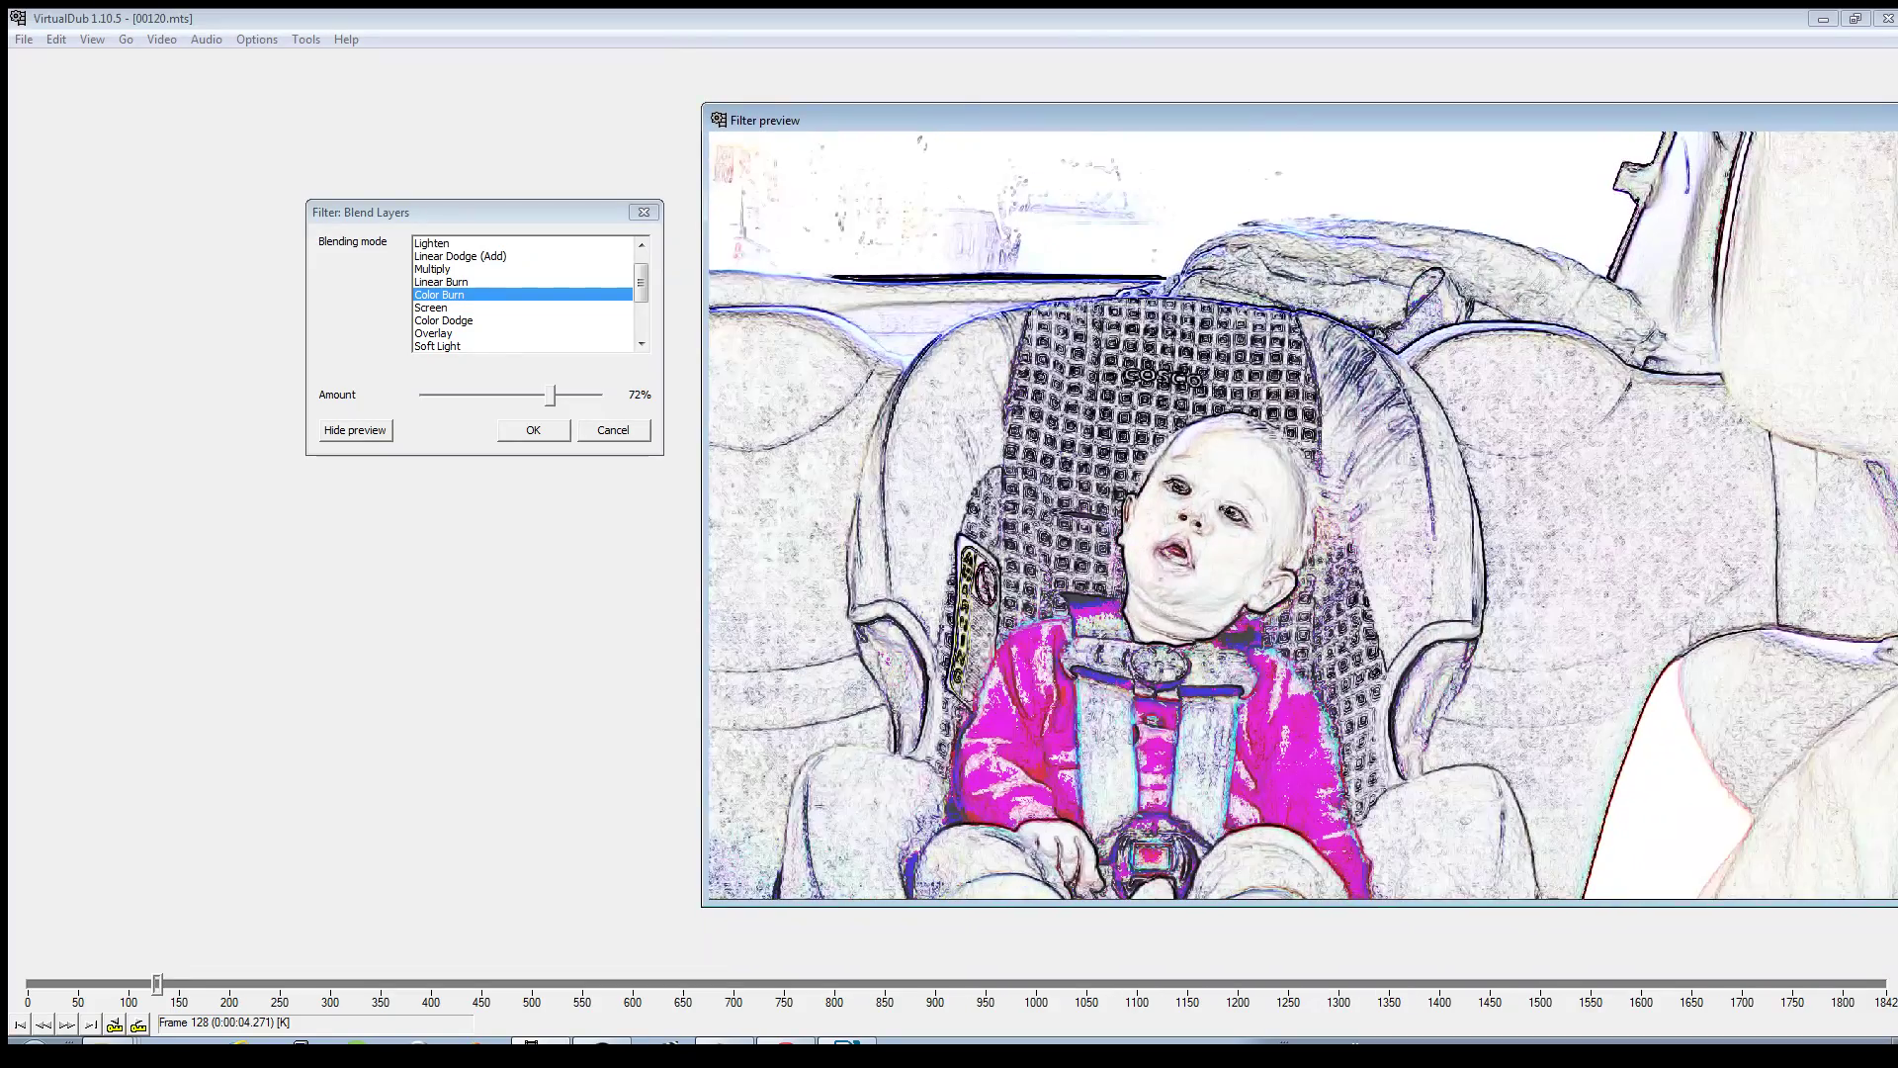
key("Right")
key("Right")
key("Right")
key("Right")
key("Right")
key("Right")
key("Right")
key("Right")
key("Right")
key("Right")
key("Right")
key("Right")
key("Right")
key("Right")
key("Right")
key("Right")
key("Right")
key("Right")
key("Right")
key("Right")
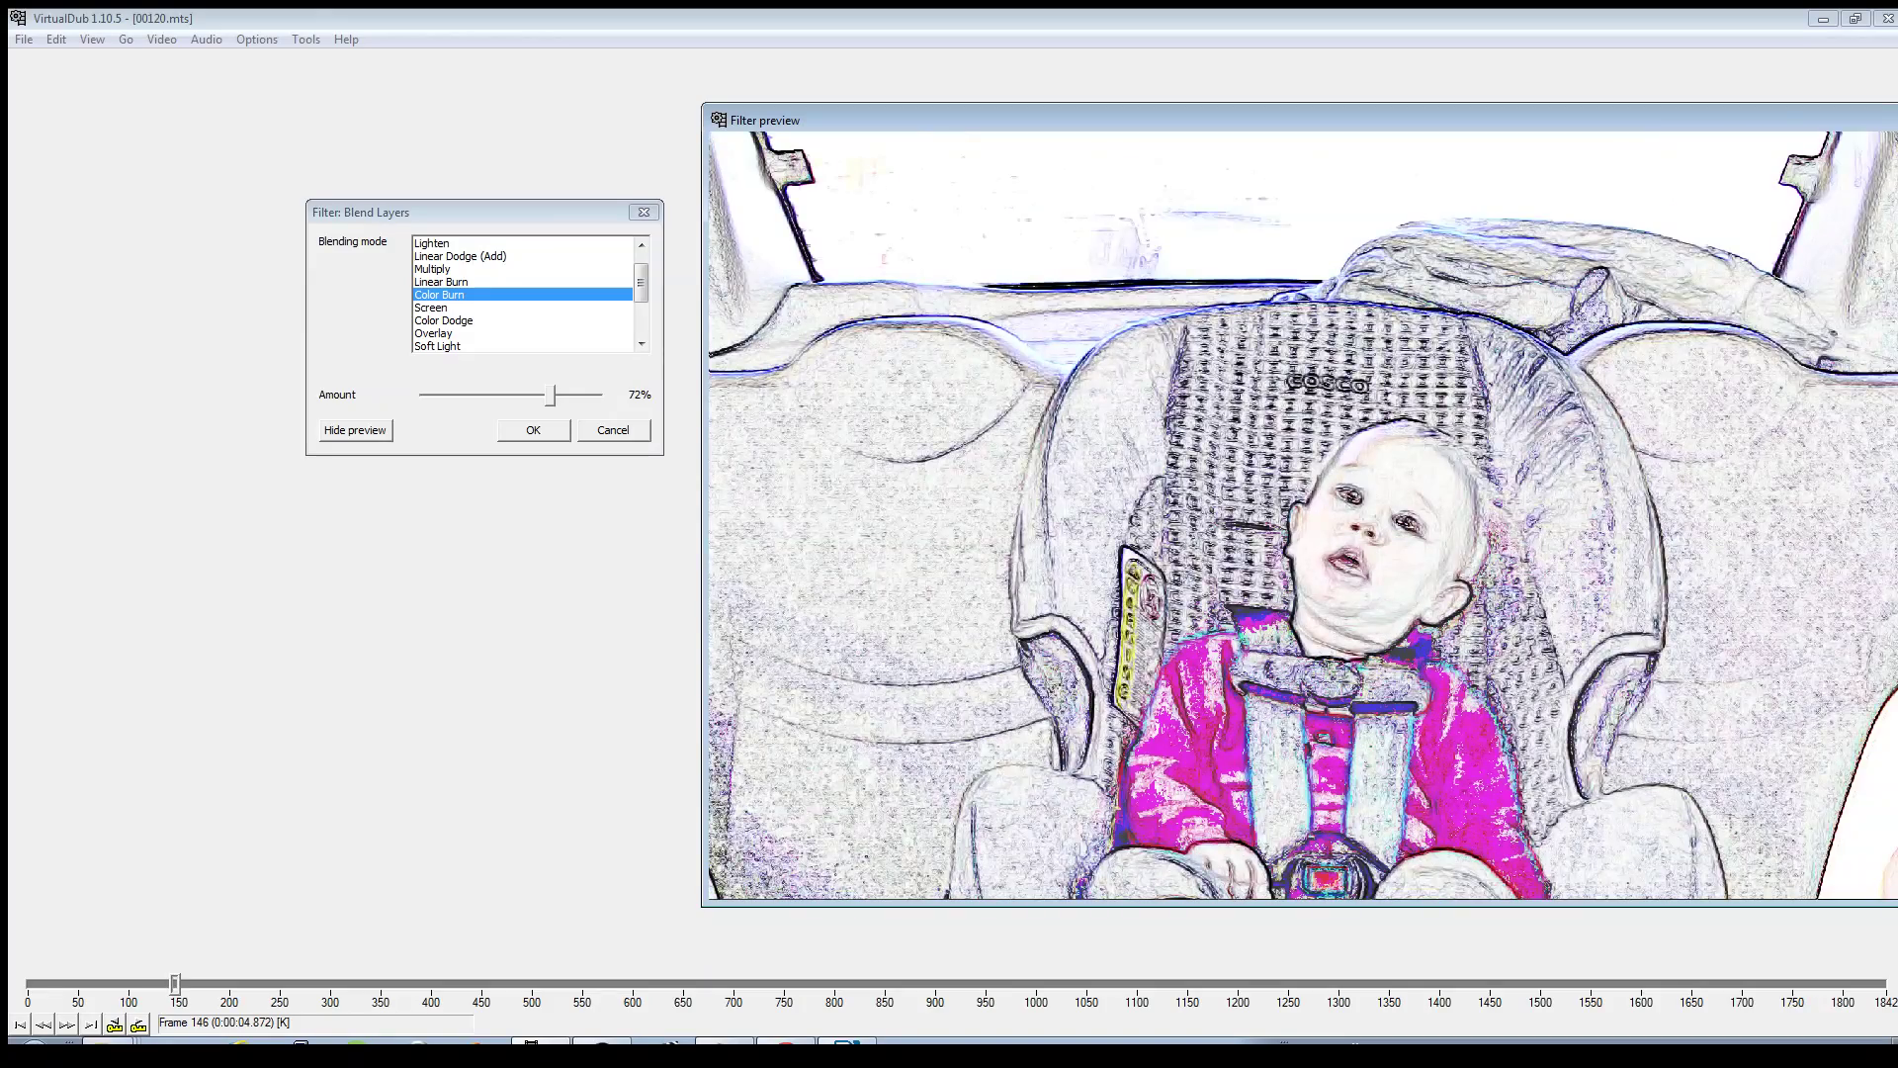
- Set the blending mode to Linear Burn with a 100% amount
left_click(441, 282)
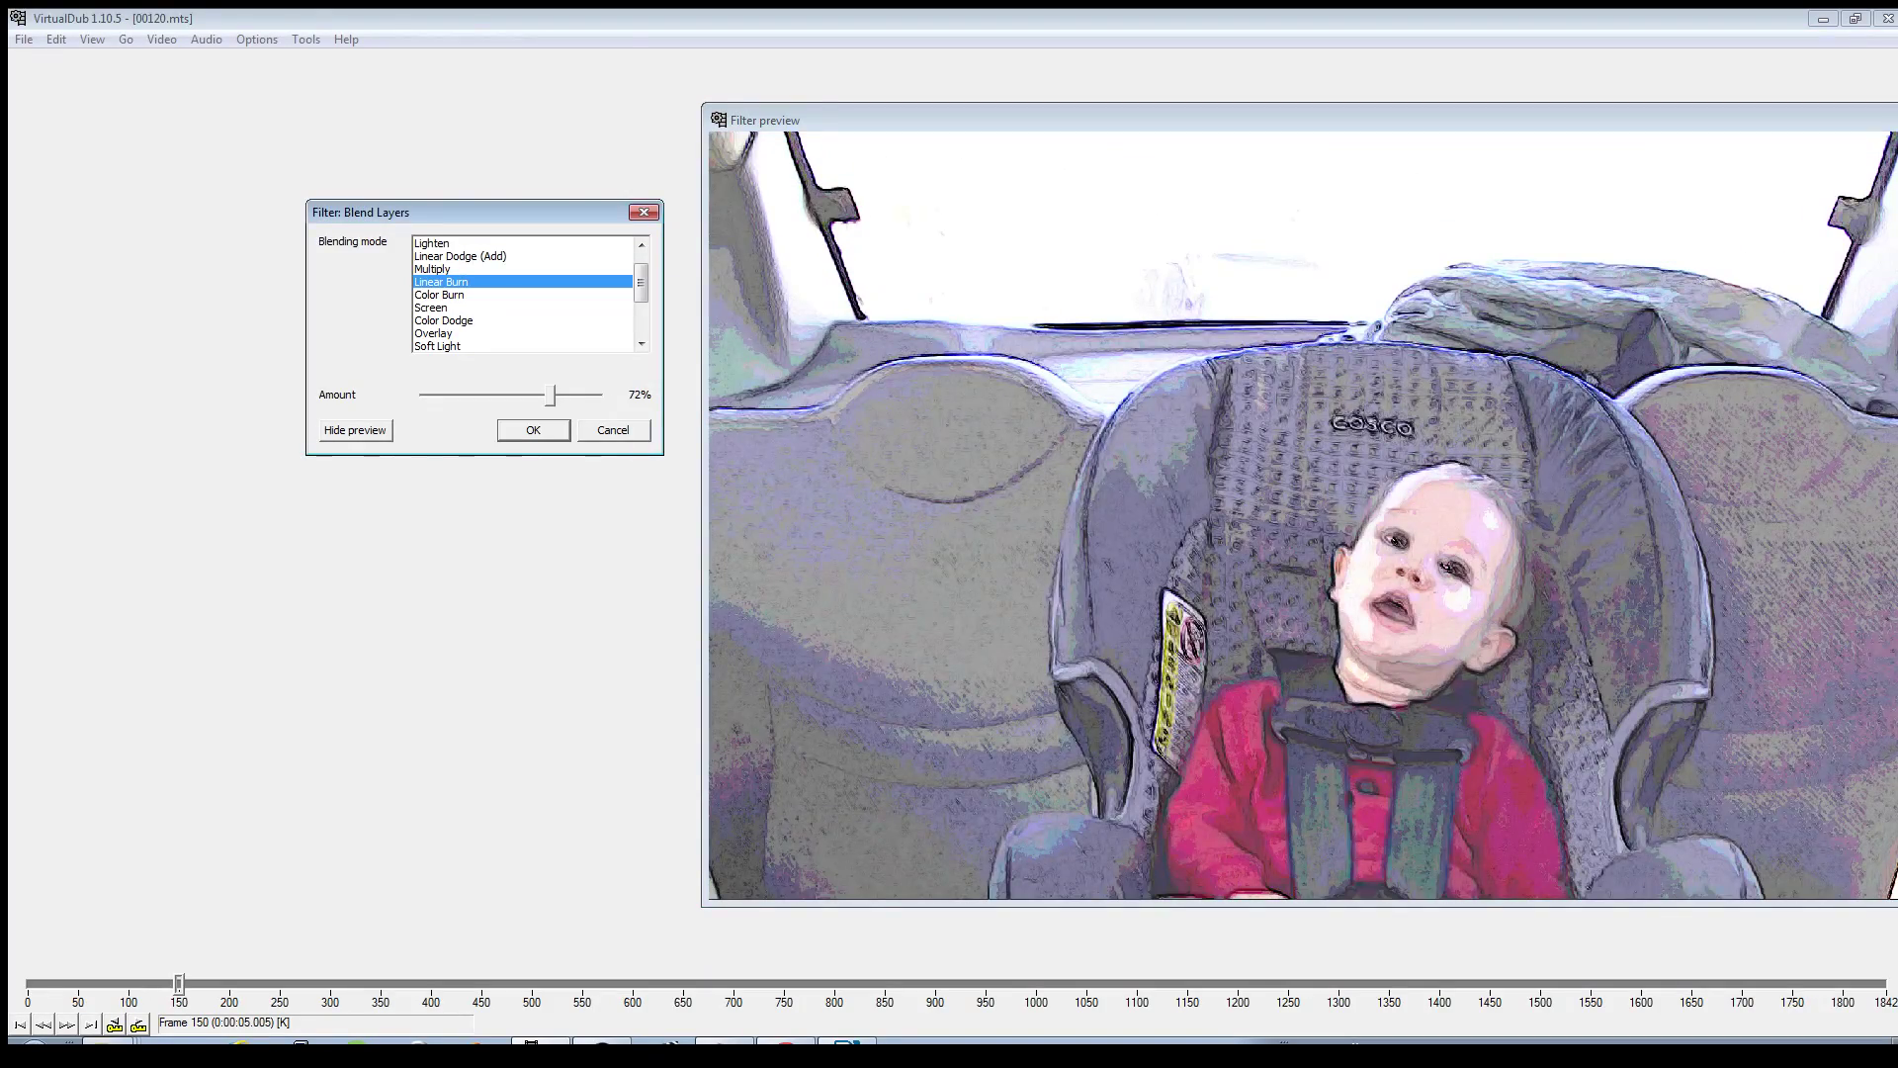
left_click_drag(549, 396, 600, 396)
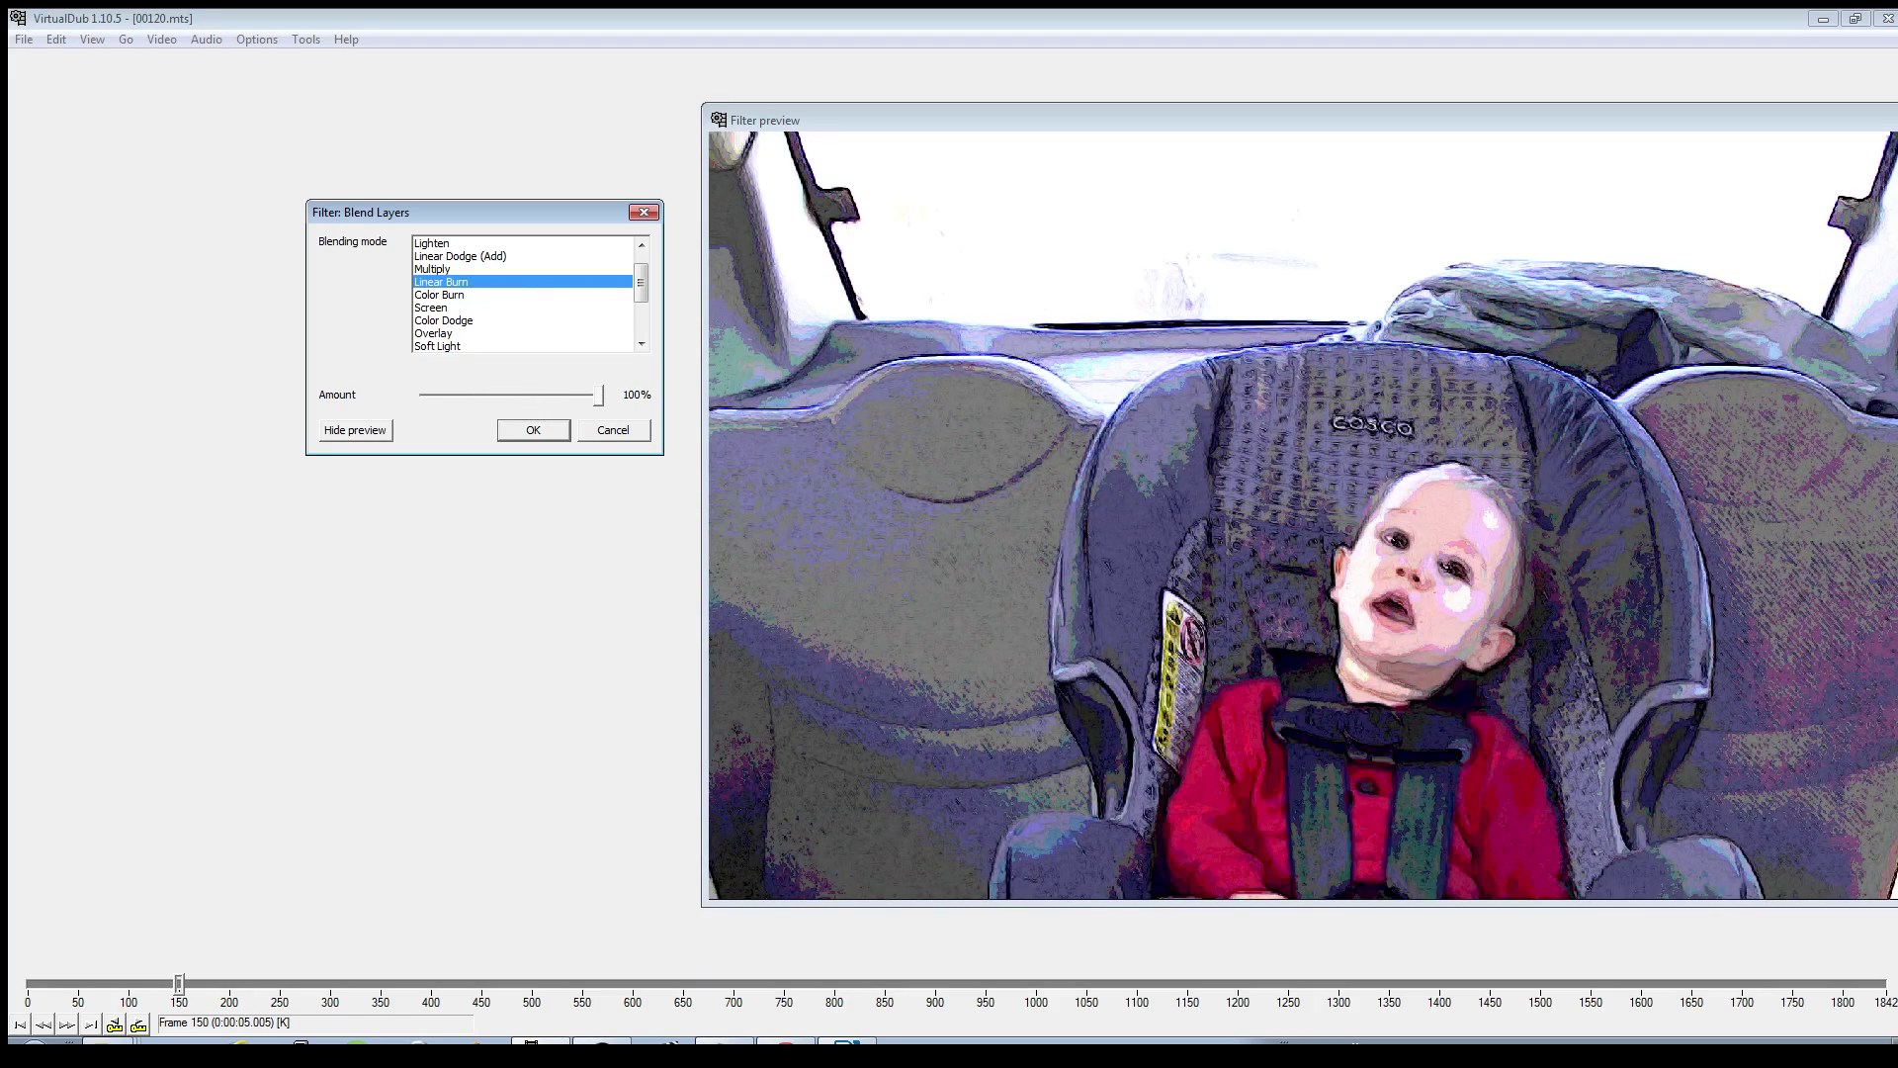
- Examine the Linear Burn result frame by frame in the filter preview from frame 150 onward
left_click(1303, 514)
key("Right")
key("Right")
key("Right")
key("Right")
key("Right")
key("Right")
key("Right")
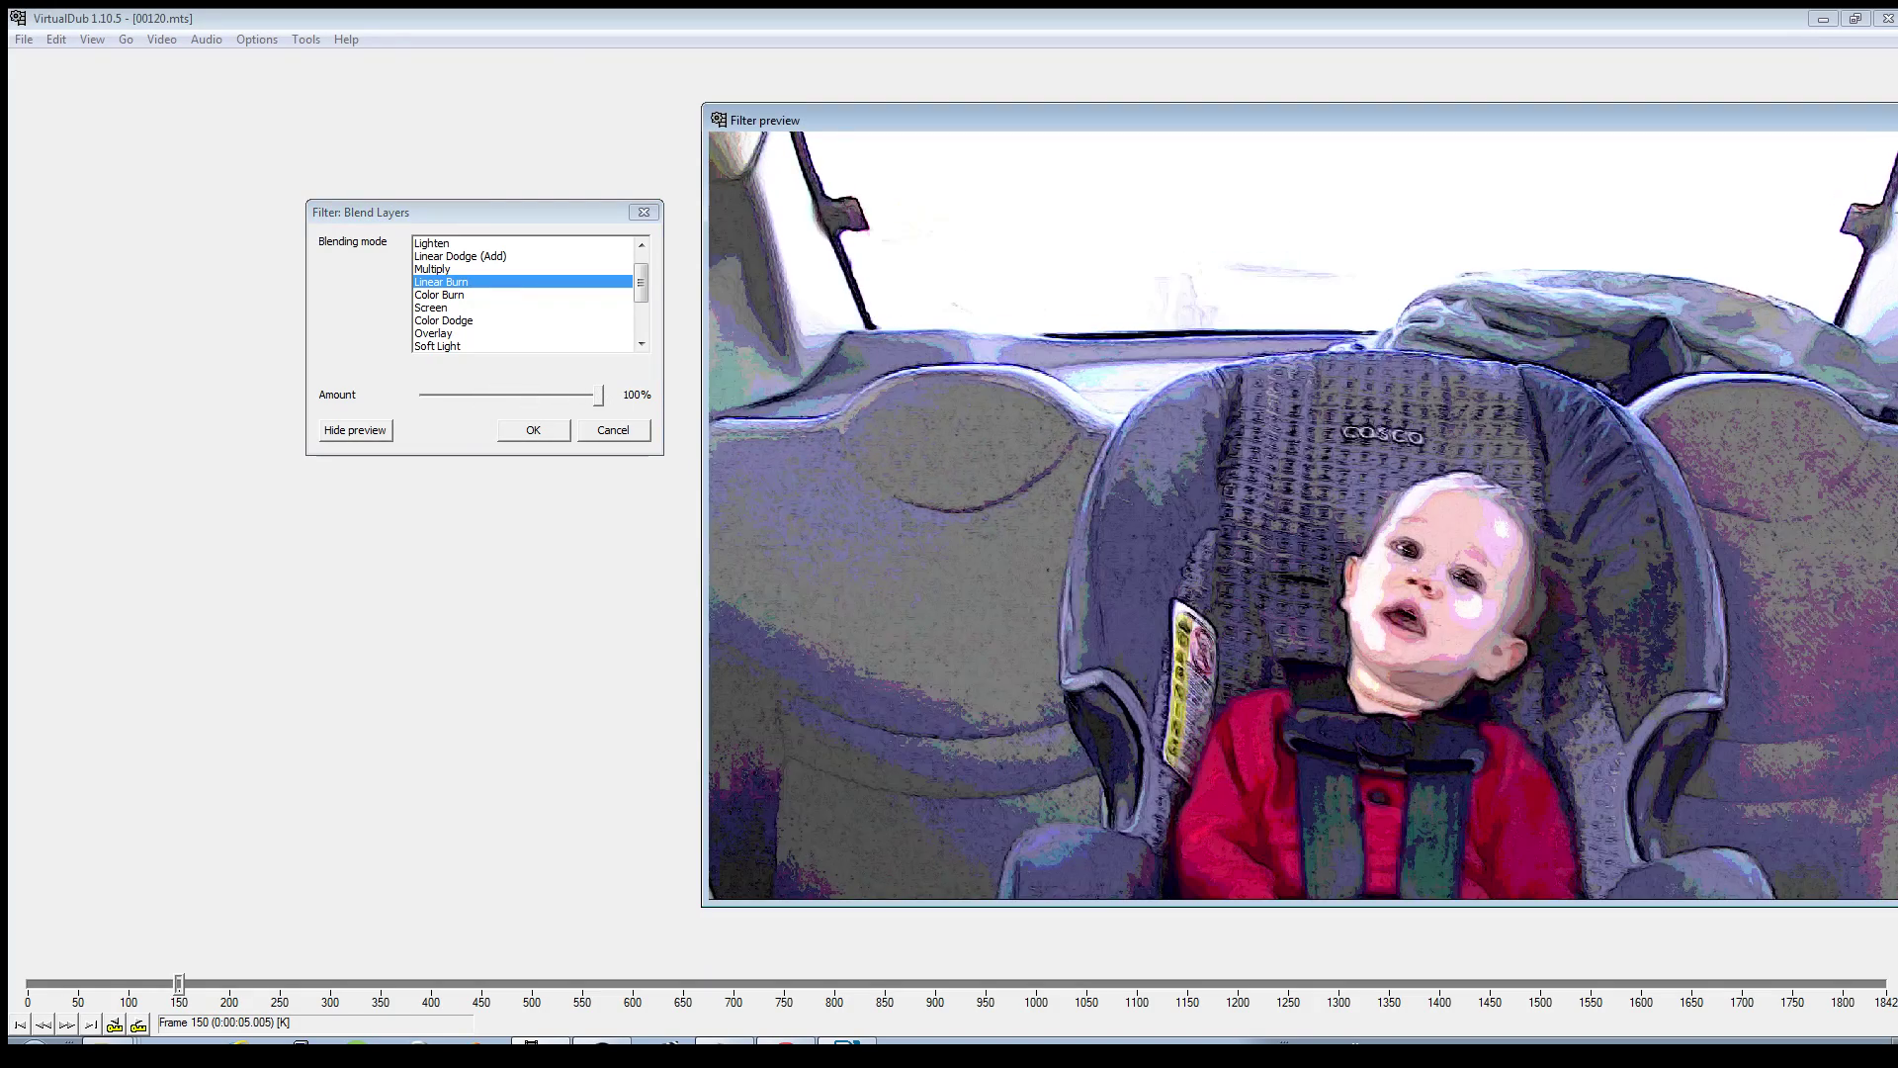
key("Right")
key("Right")
key("Right")
key("Right")
key("Right")
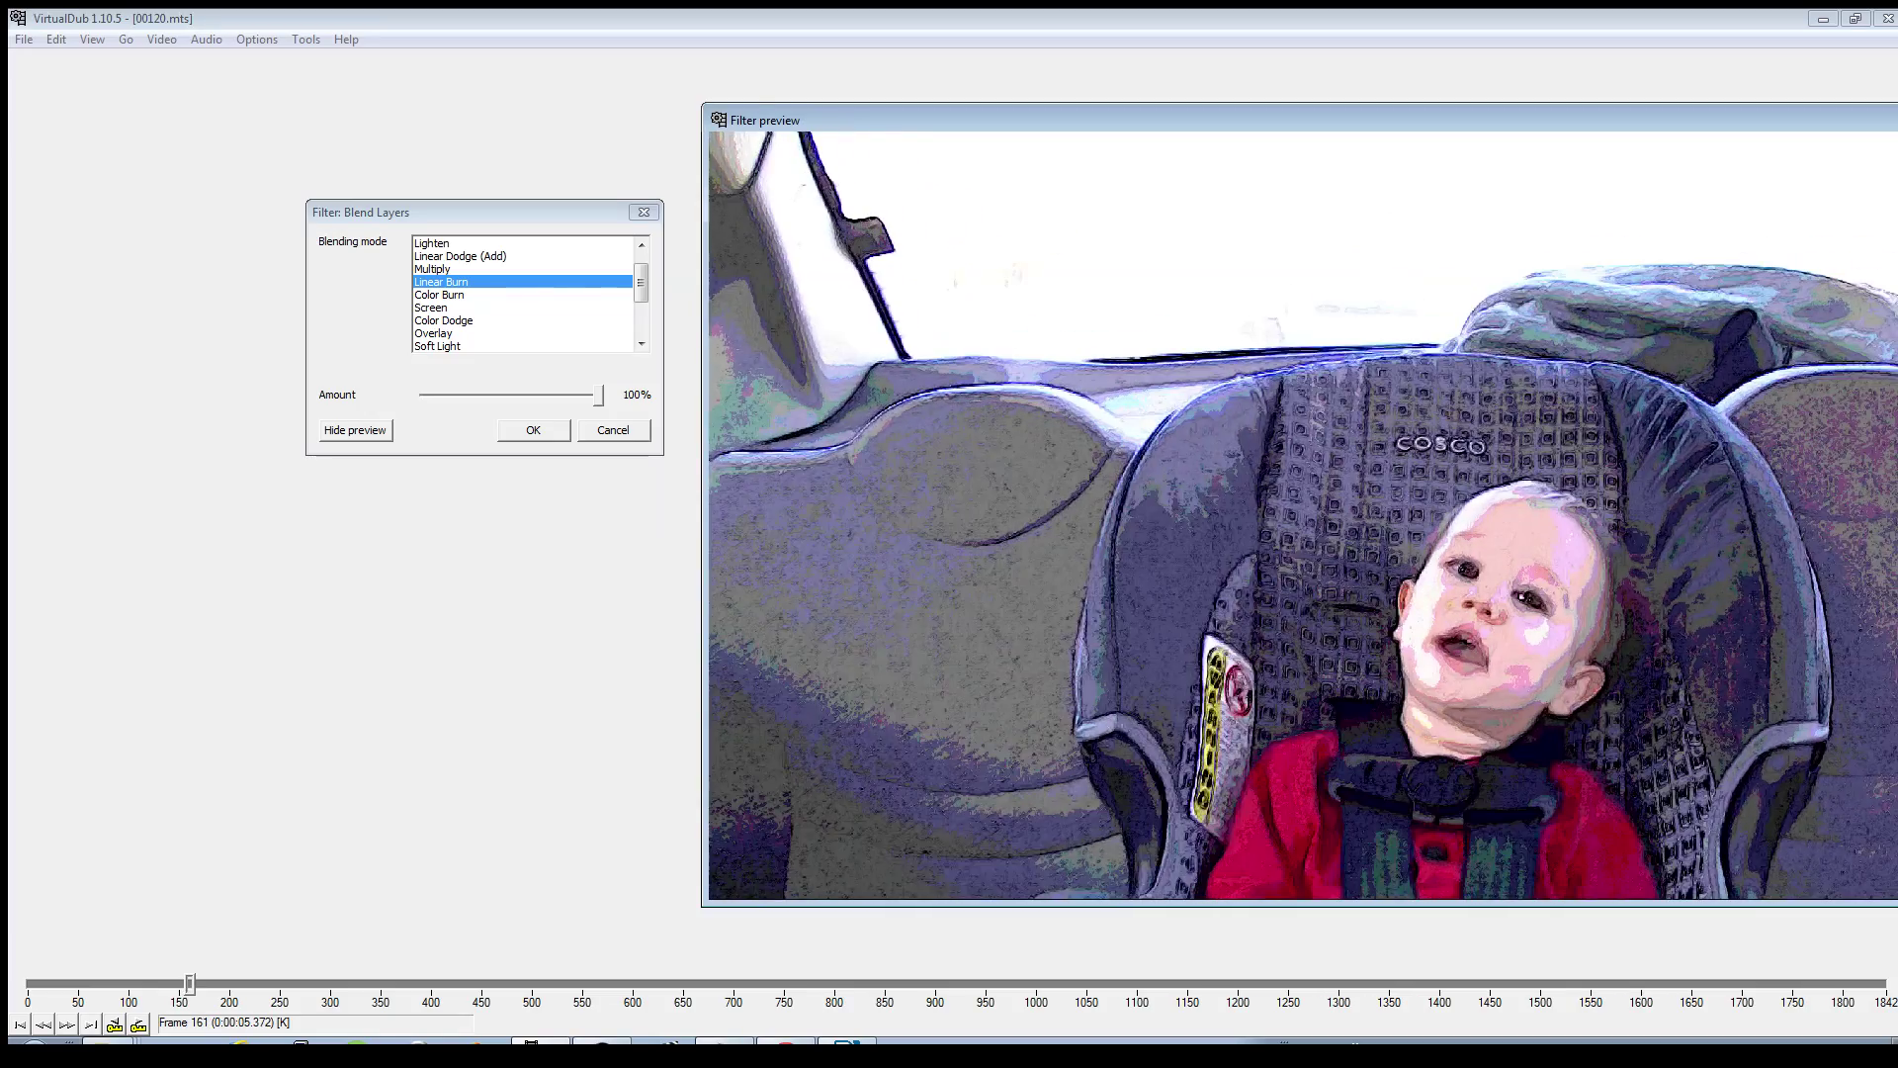
key("Right")
key("Right")
key("Right")
key("Right")
key("Right")
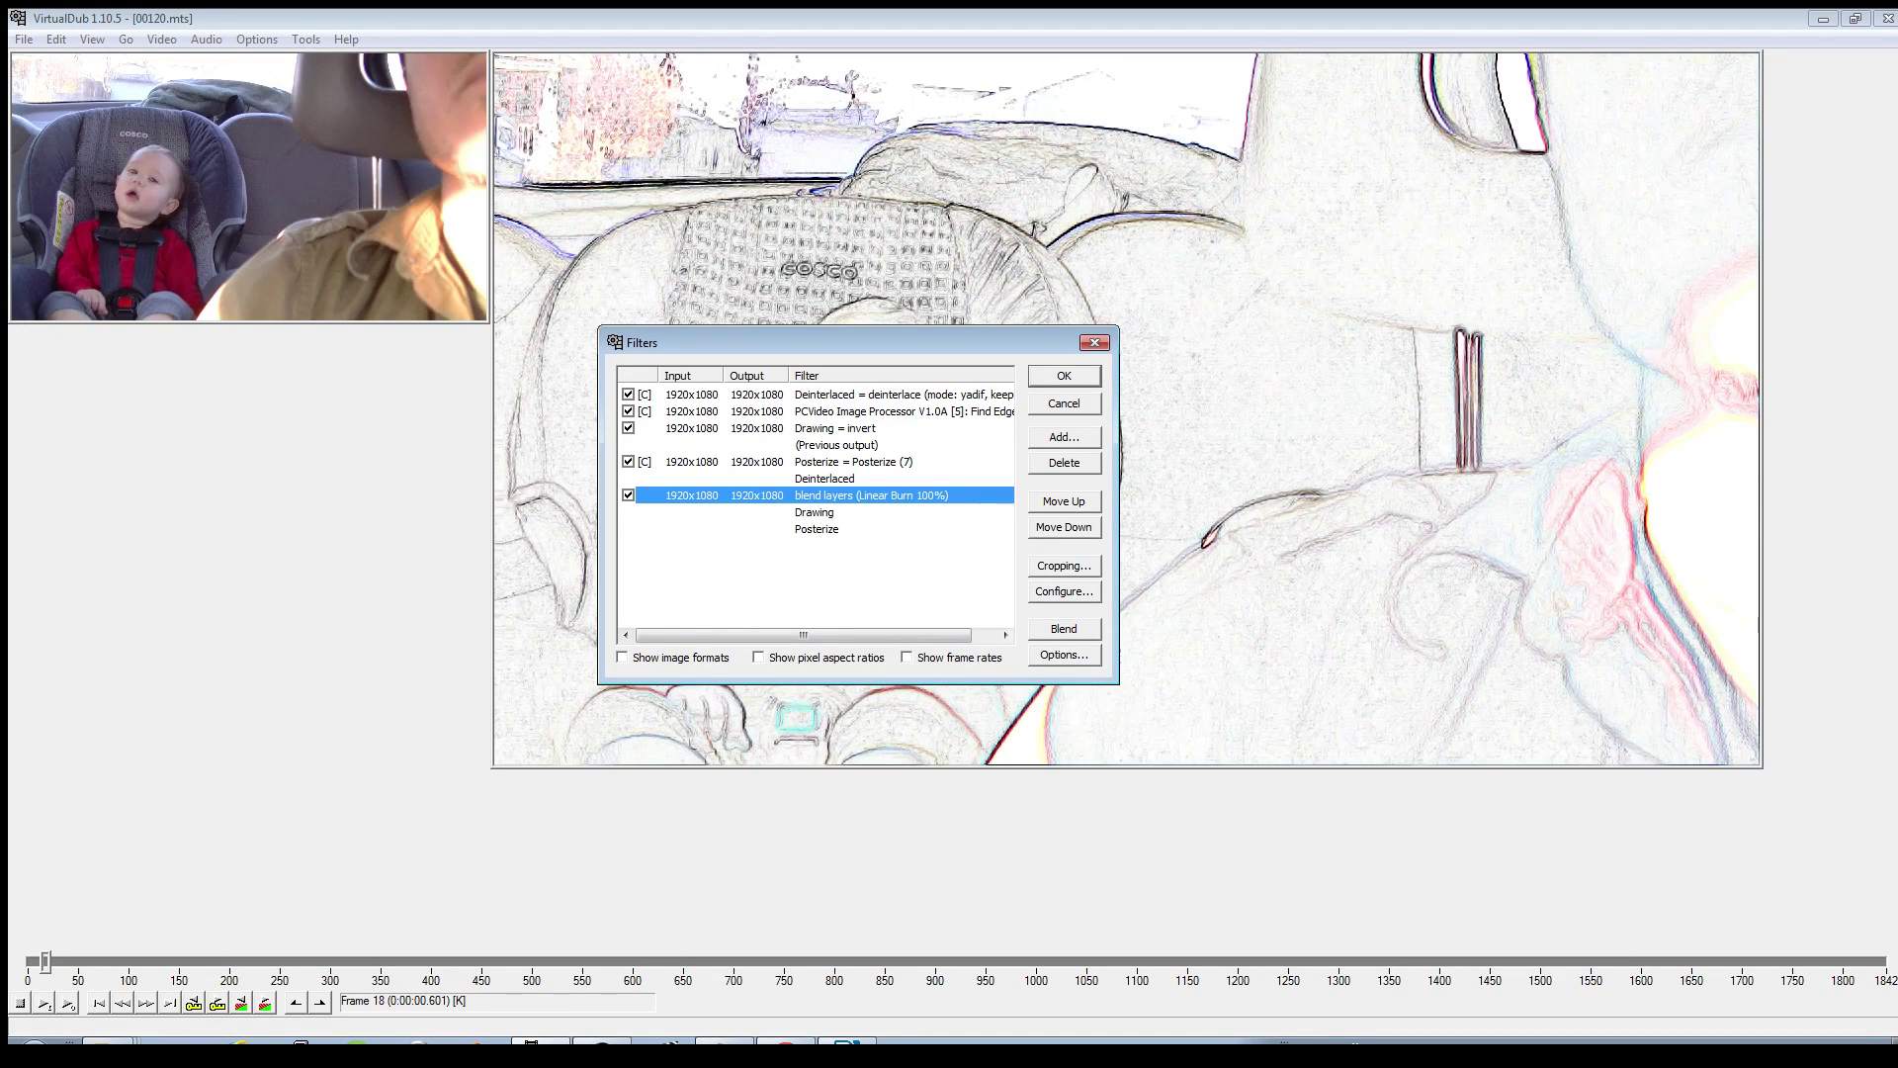
- Open the Posterize filter's settings with a preview and arrange both windows so they do not overlap
double_click(854, 462)
left_click(749, 461)
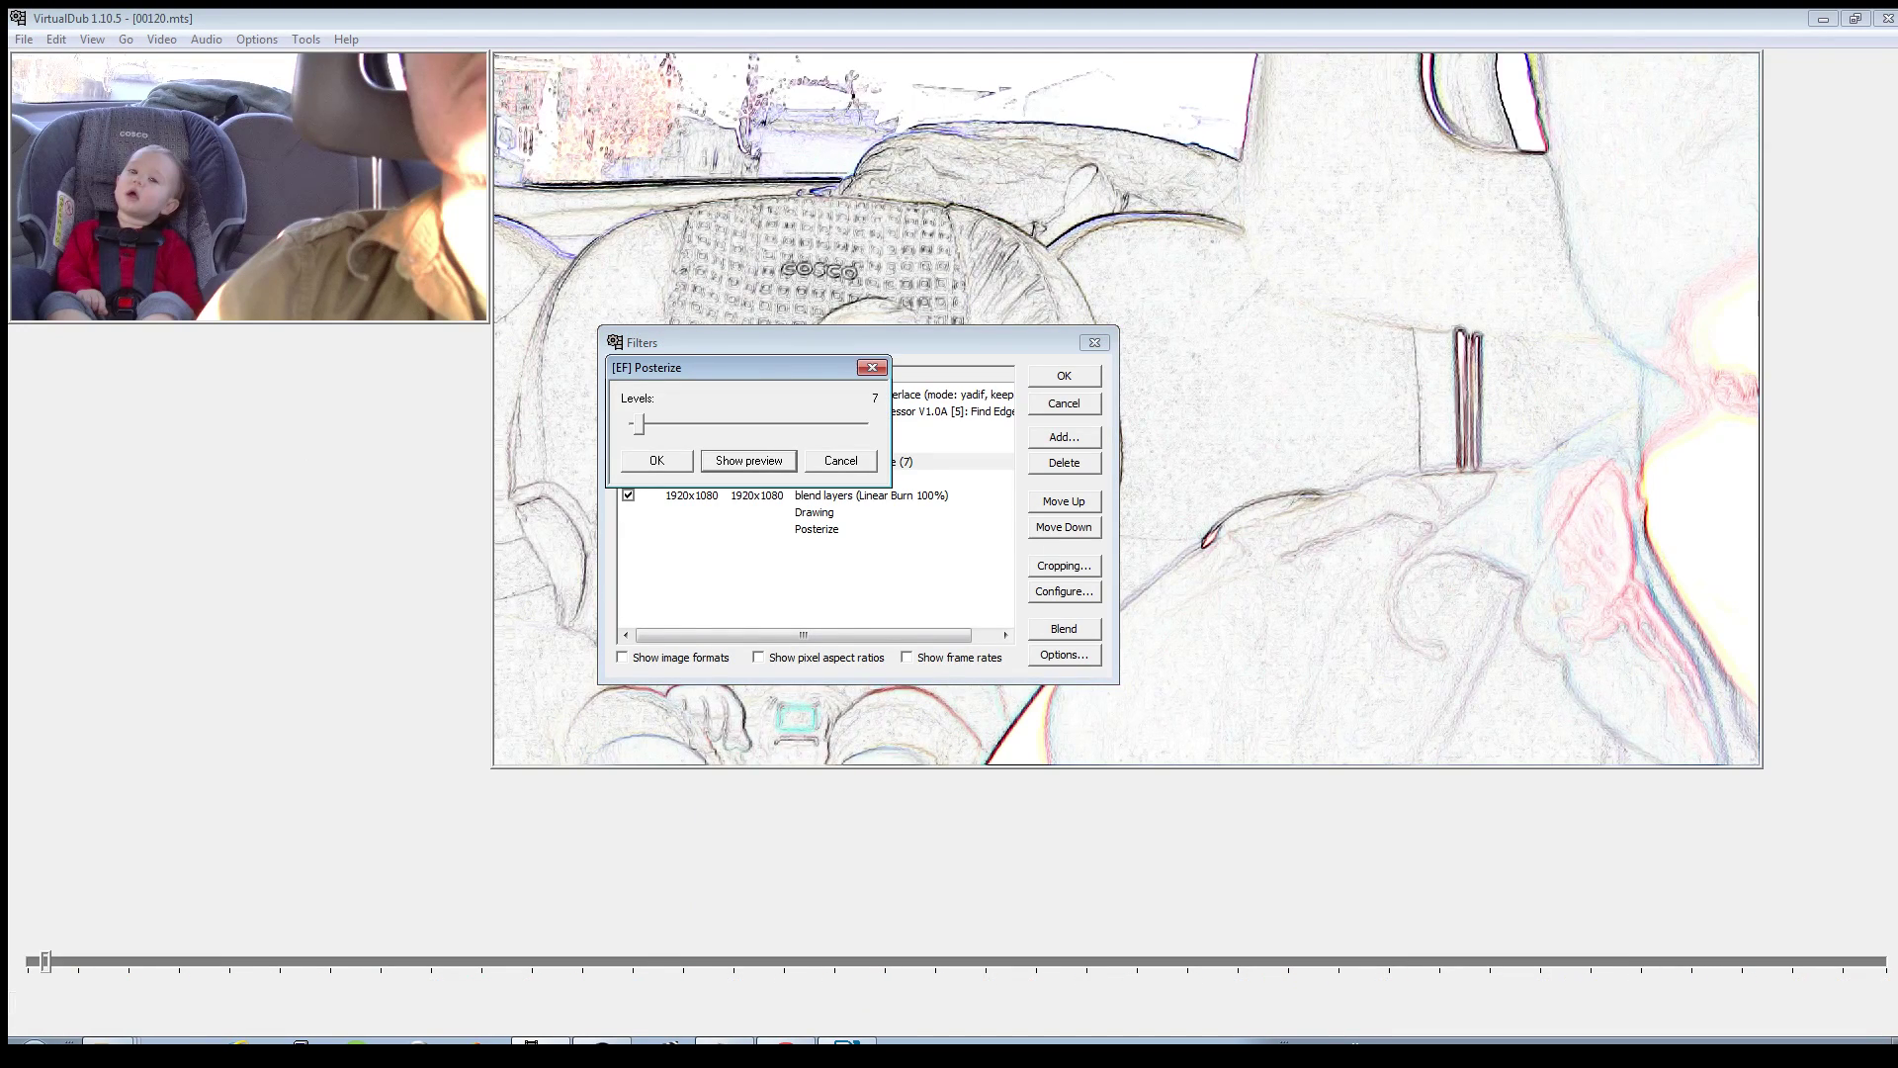
left_click(748, 461)
left_click_drag(692, 368, 344, 213)
left_click_drag(1068, 372, 772, 52)
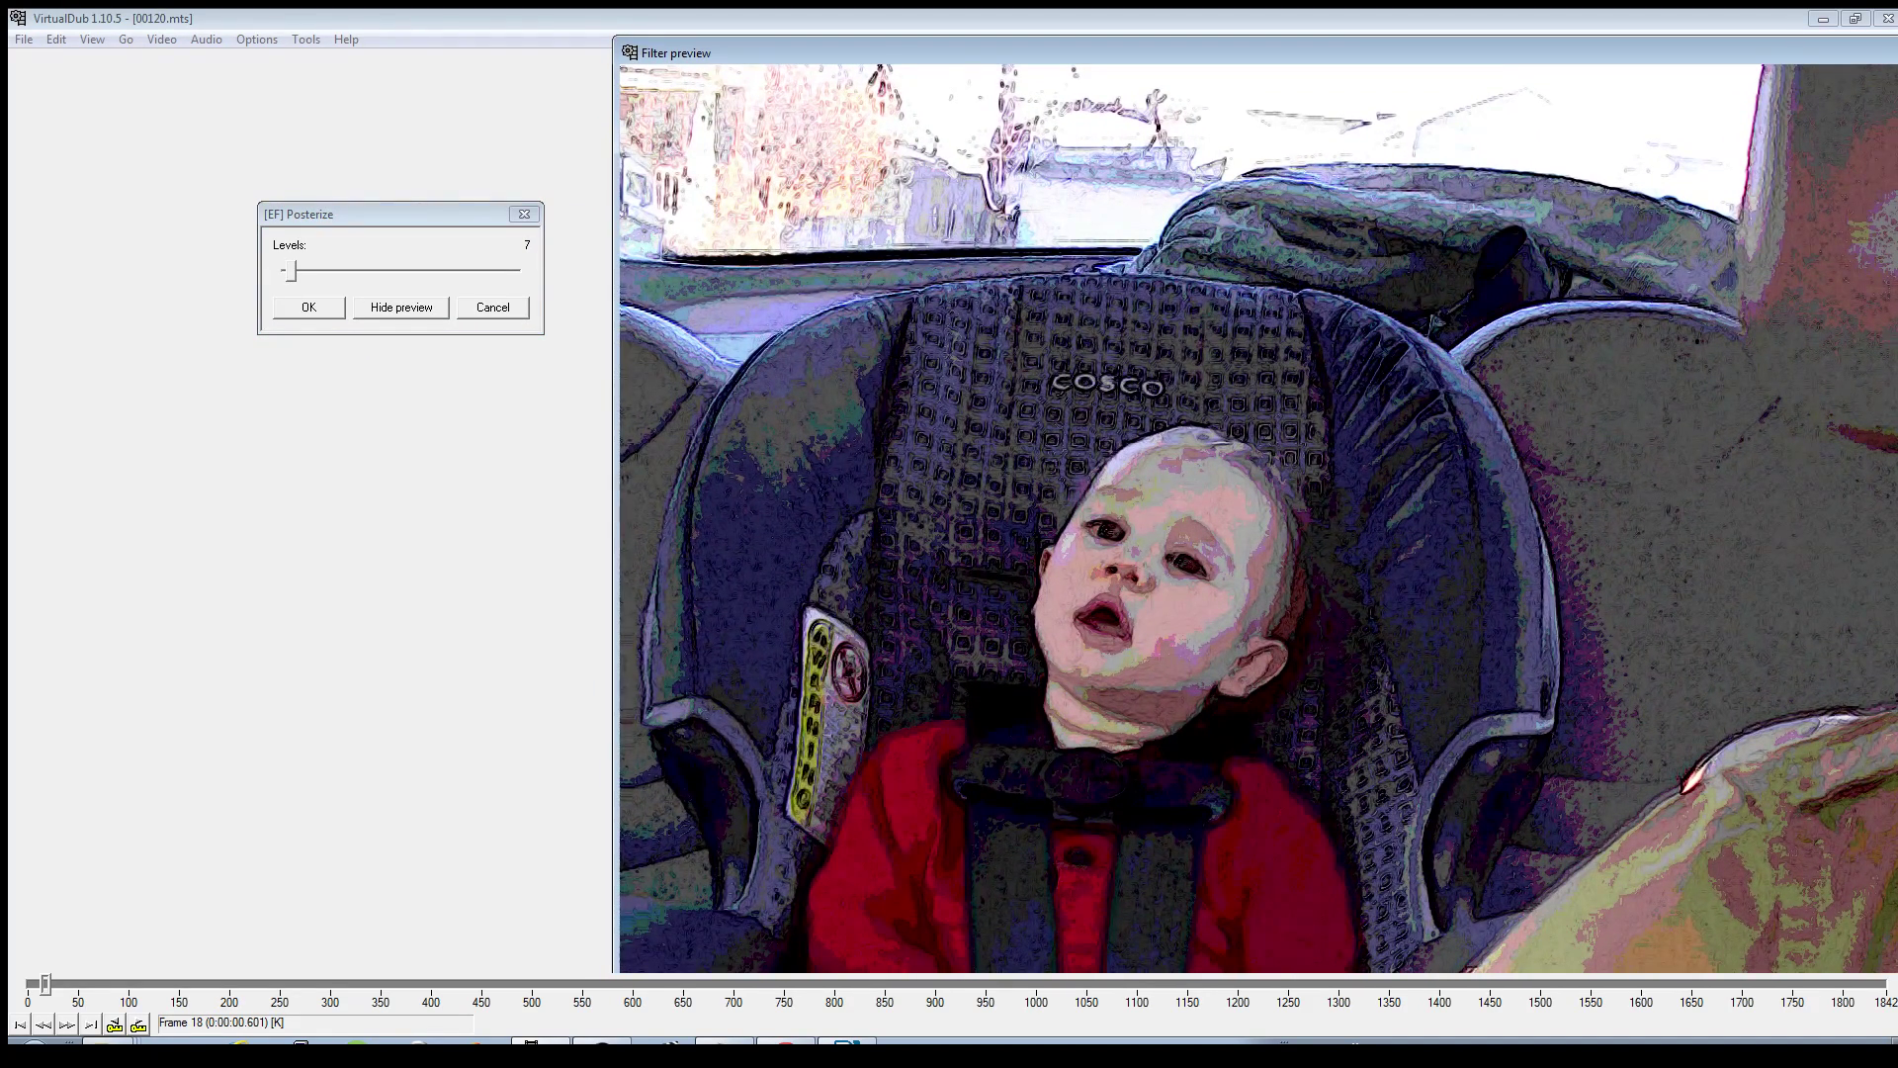
- Try Posterize at 82 and 14 levels on different preview frames, going back to 7 levels
left_click_drag(291, 271, 360, 272)
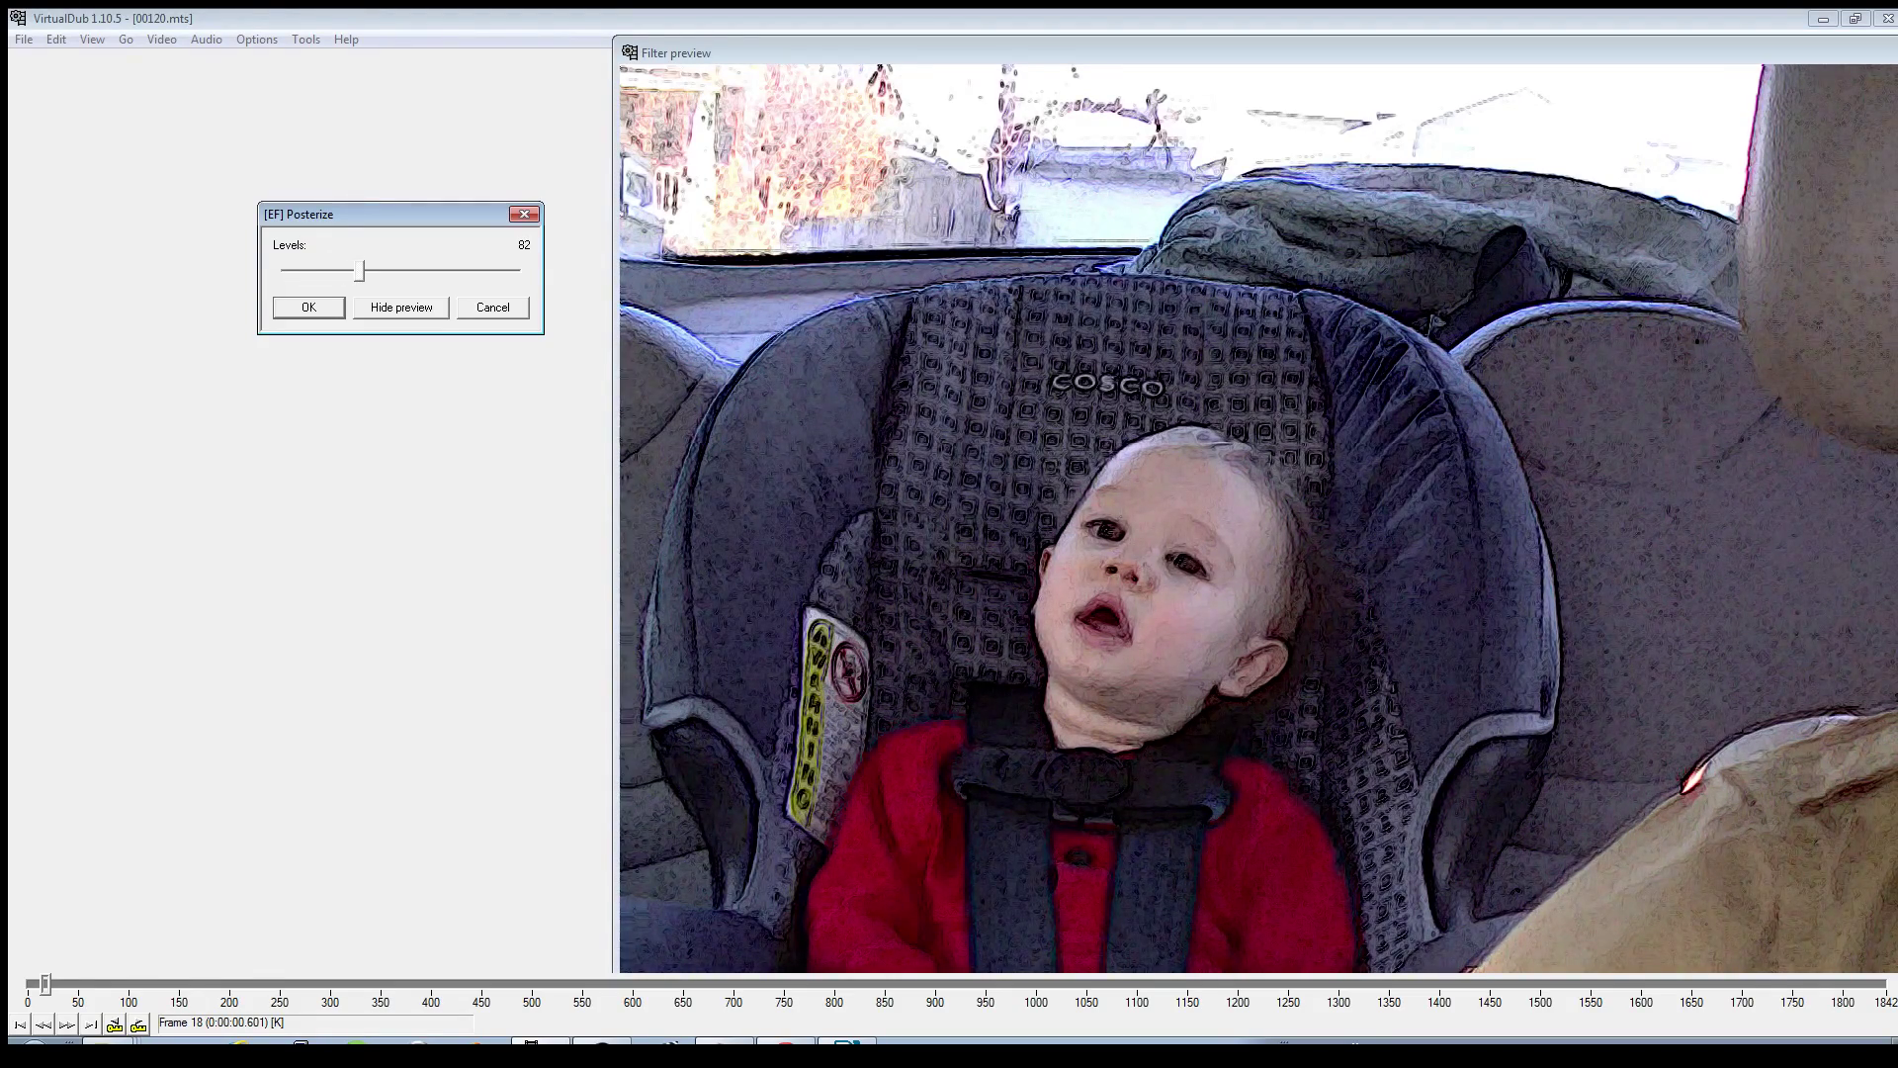
left_click(949, 53)
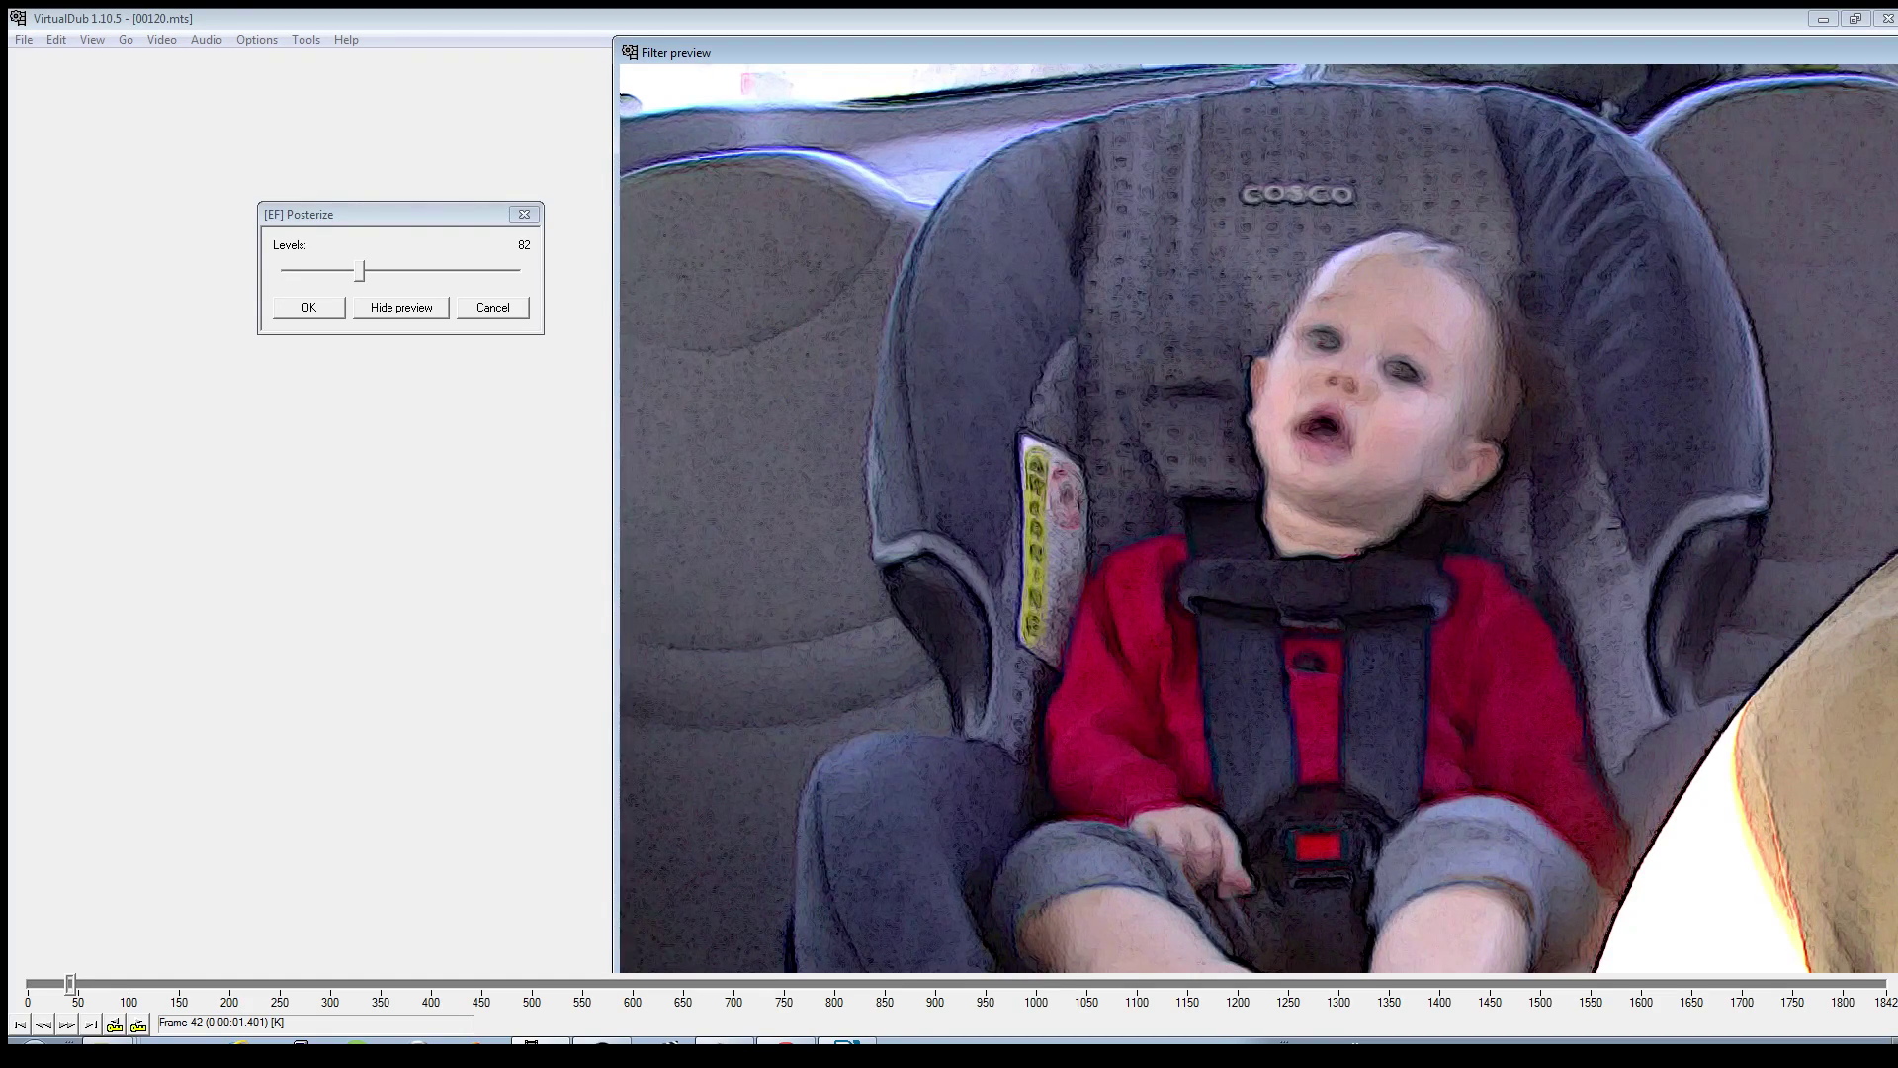
left_click_drag(359, 271, 296, 271)
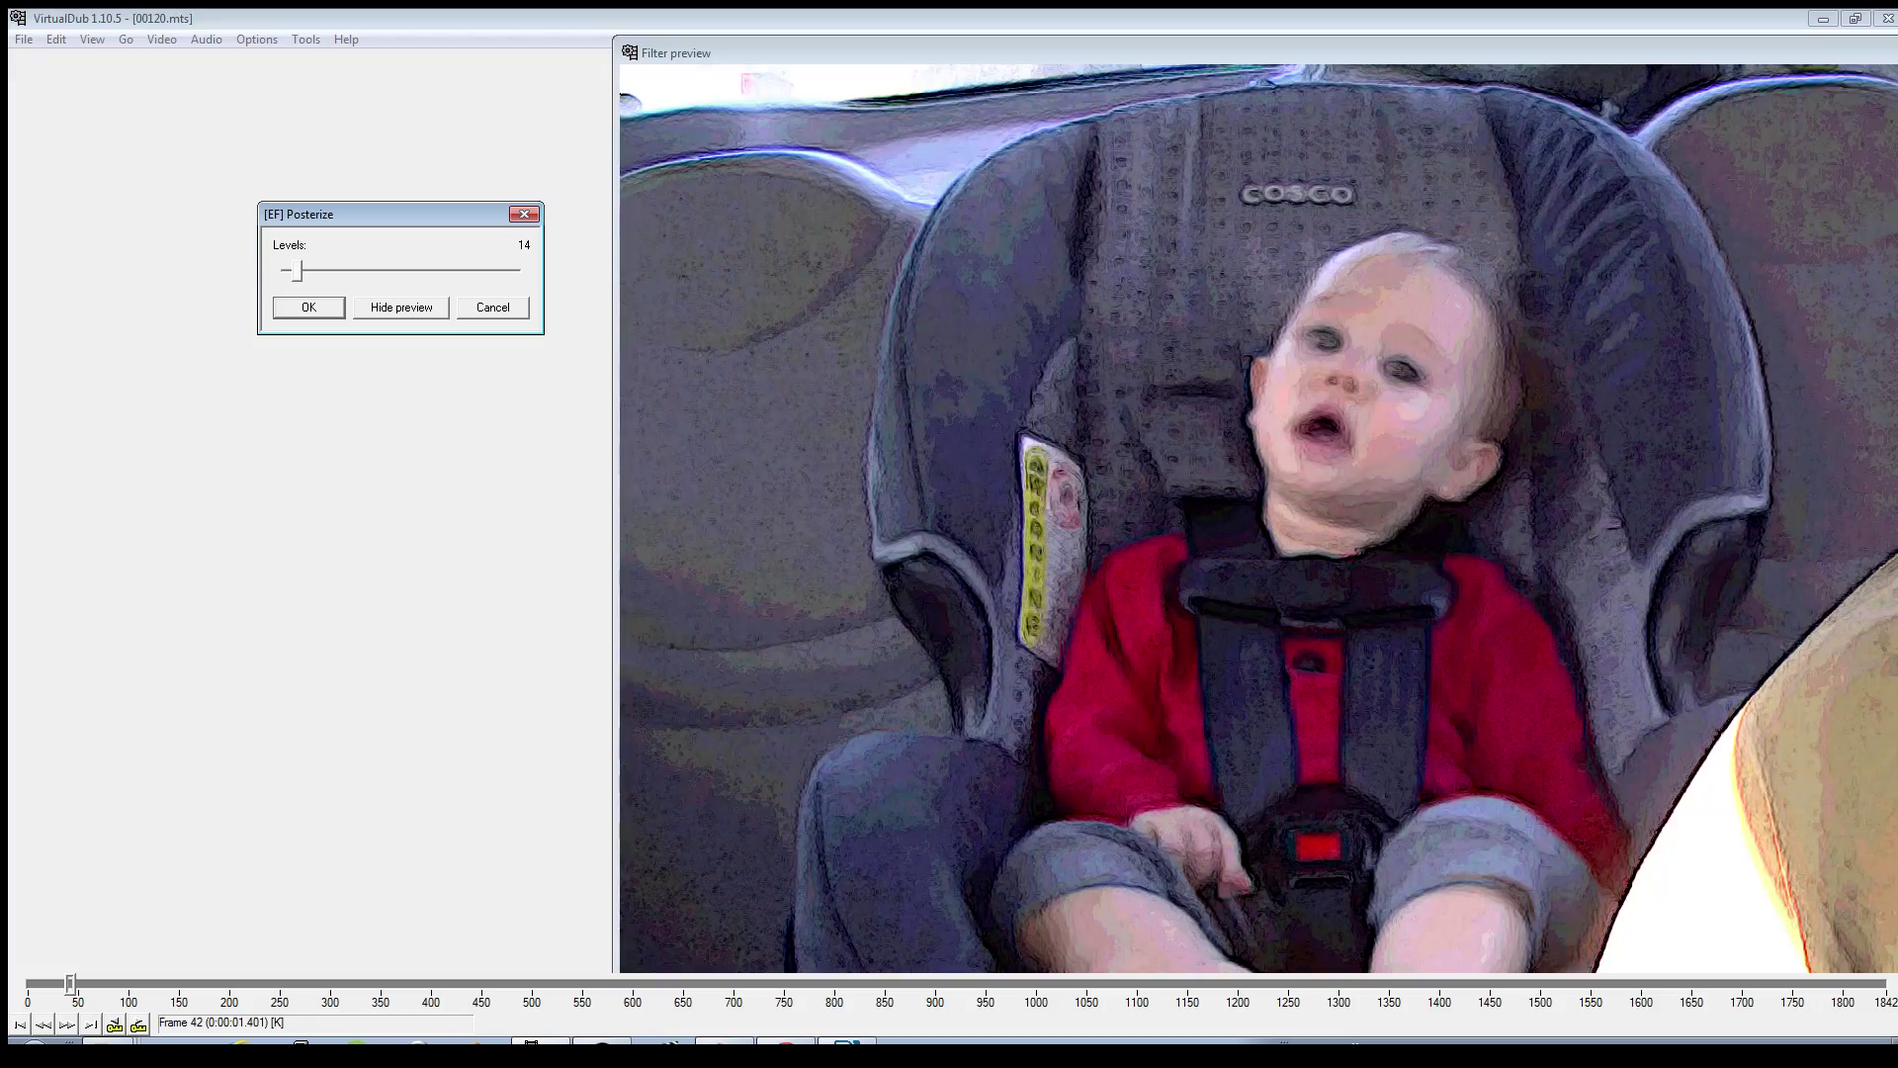
left_click(1258, 518)
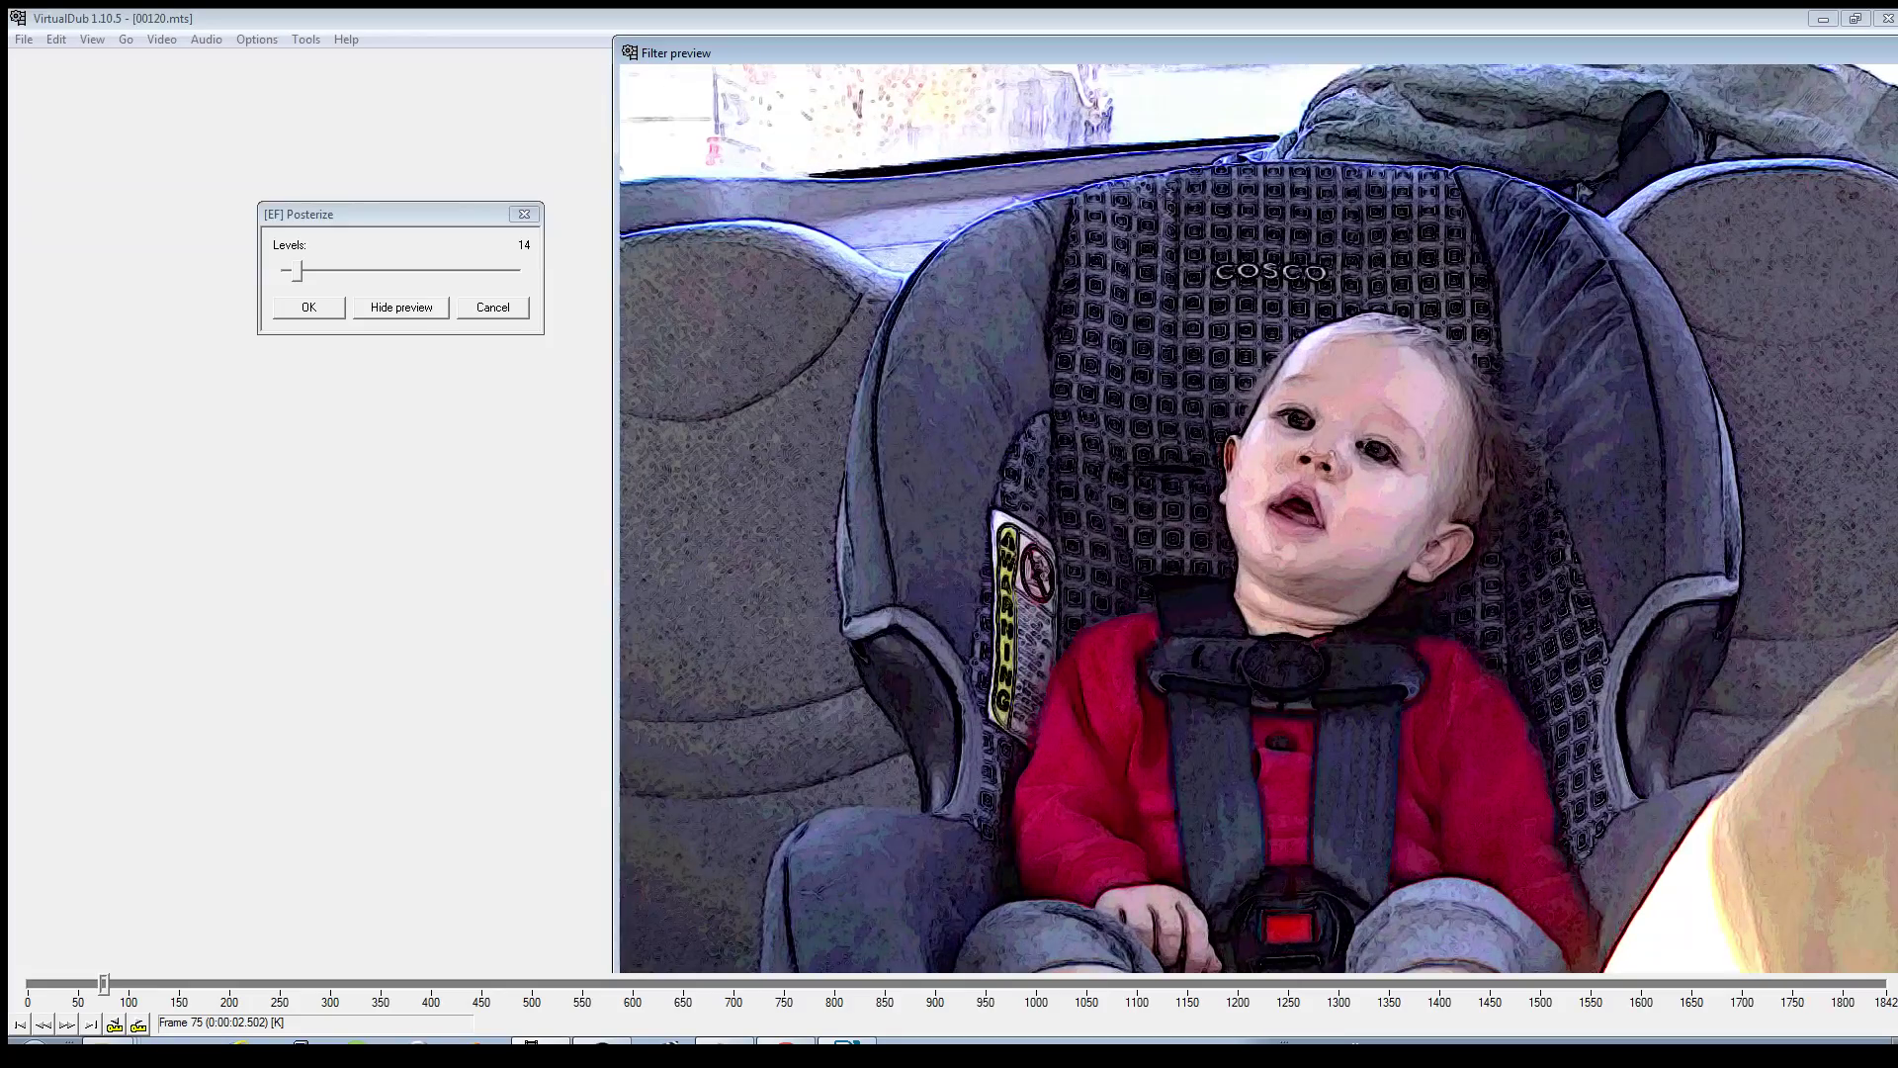
left_click_drag(298, 271, 292, 271)
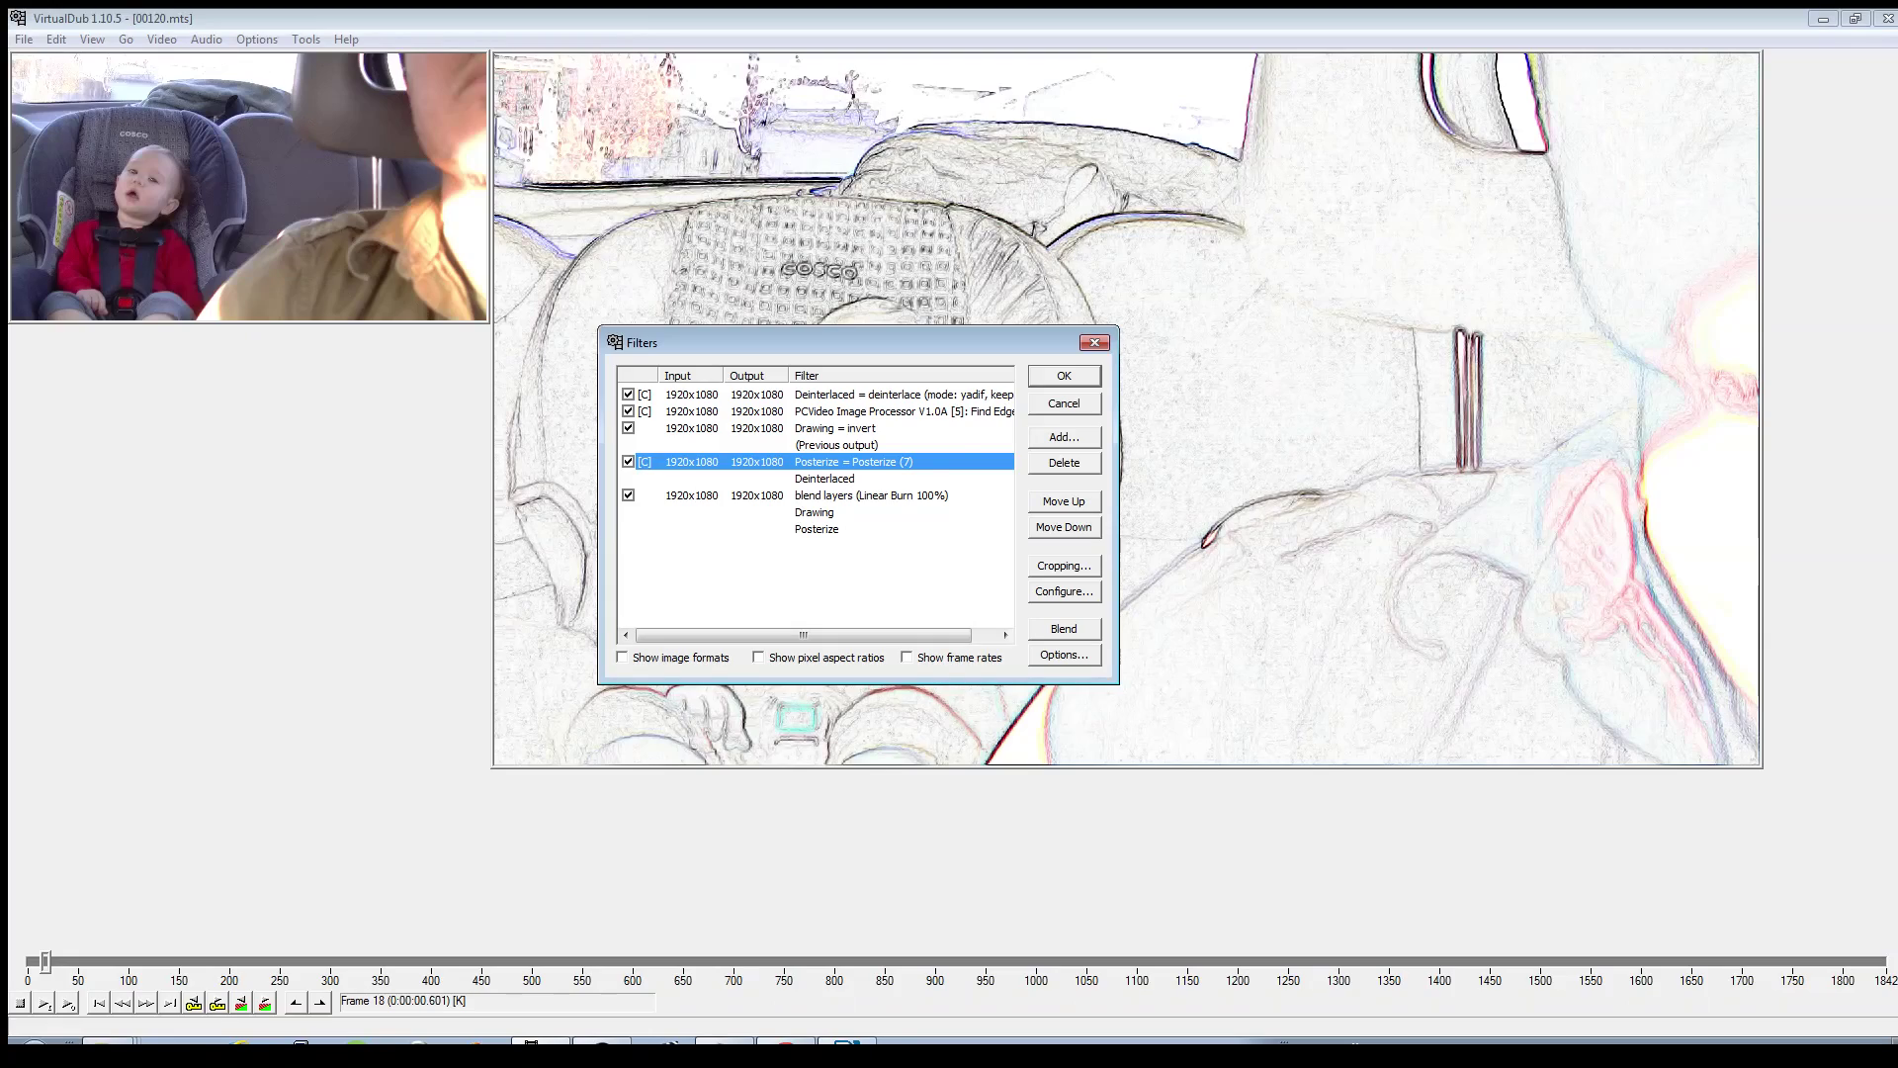
- Accept the filter chain and show the processed output at frames 477 to 479
key("Return")
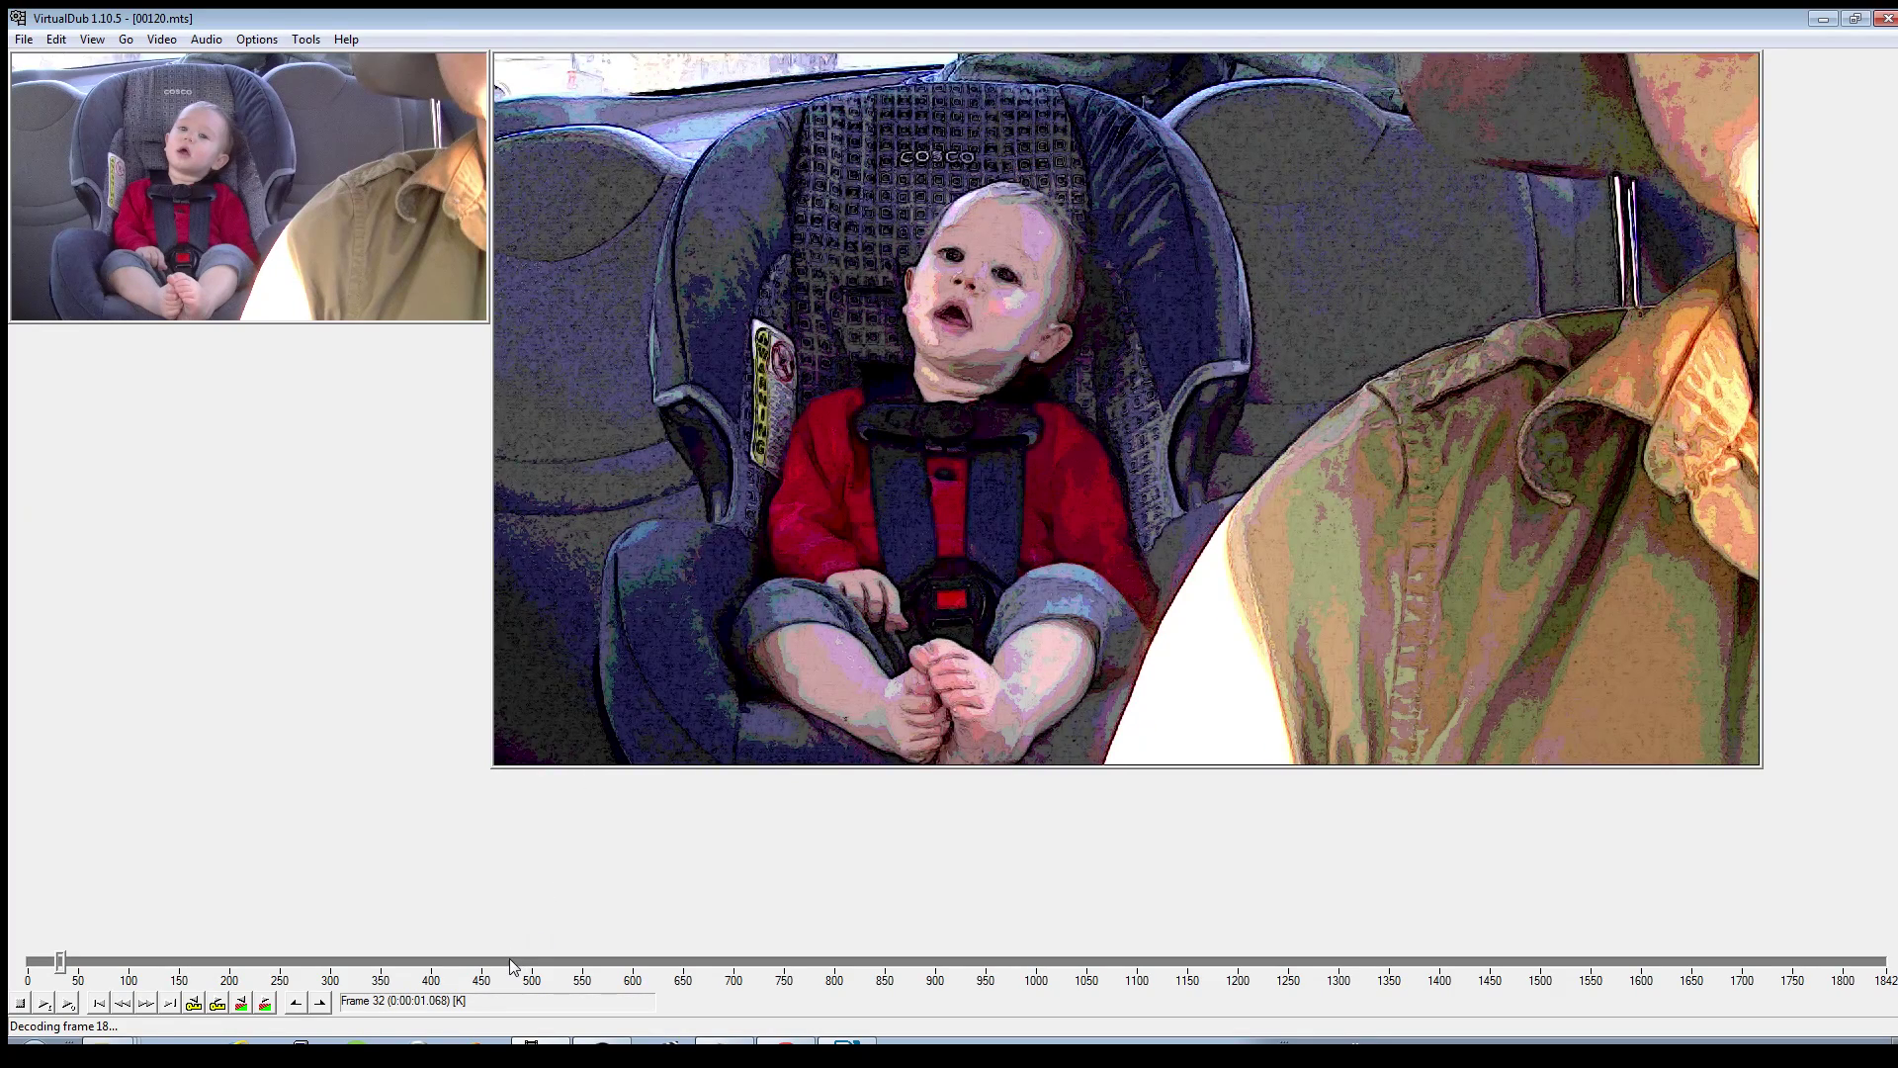
left_click(508, 958)
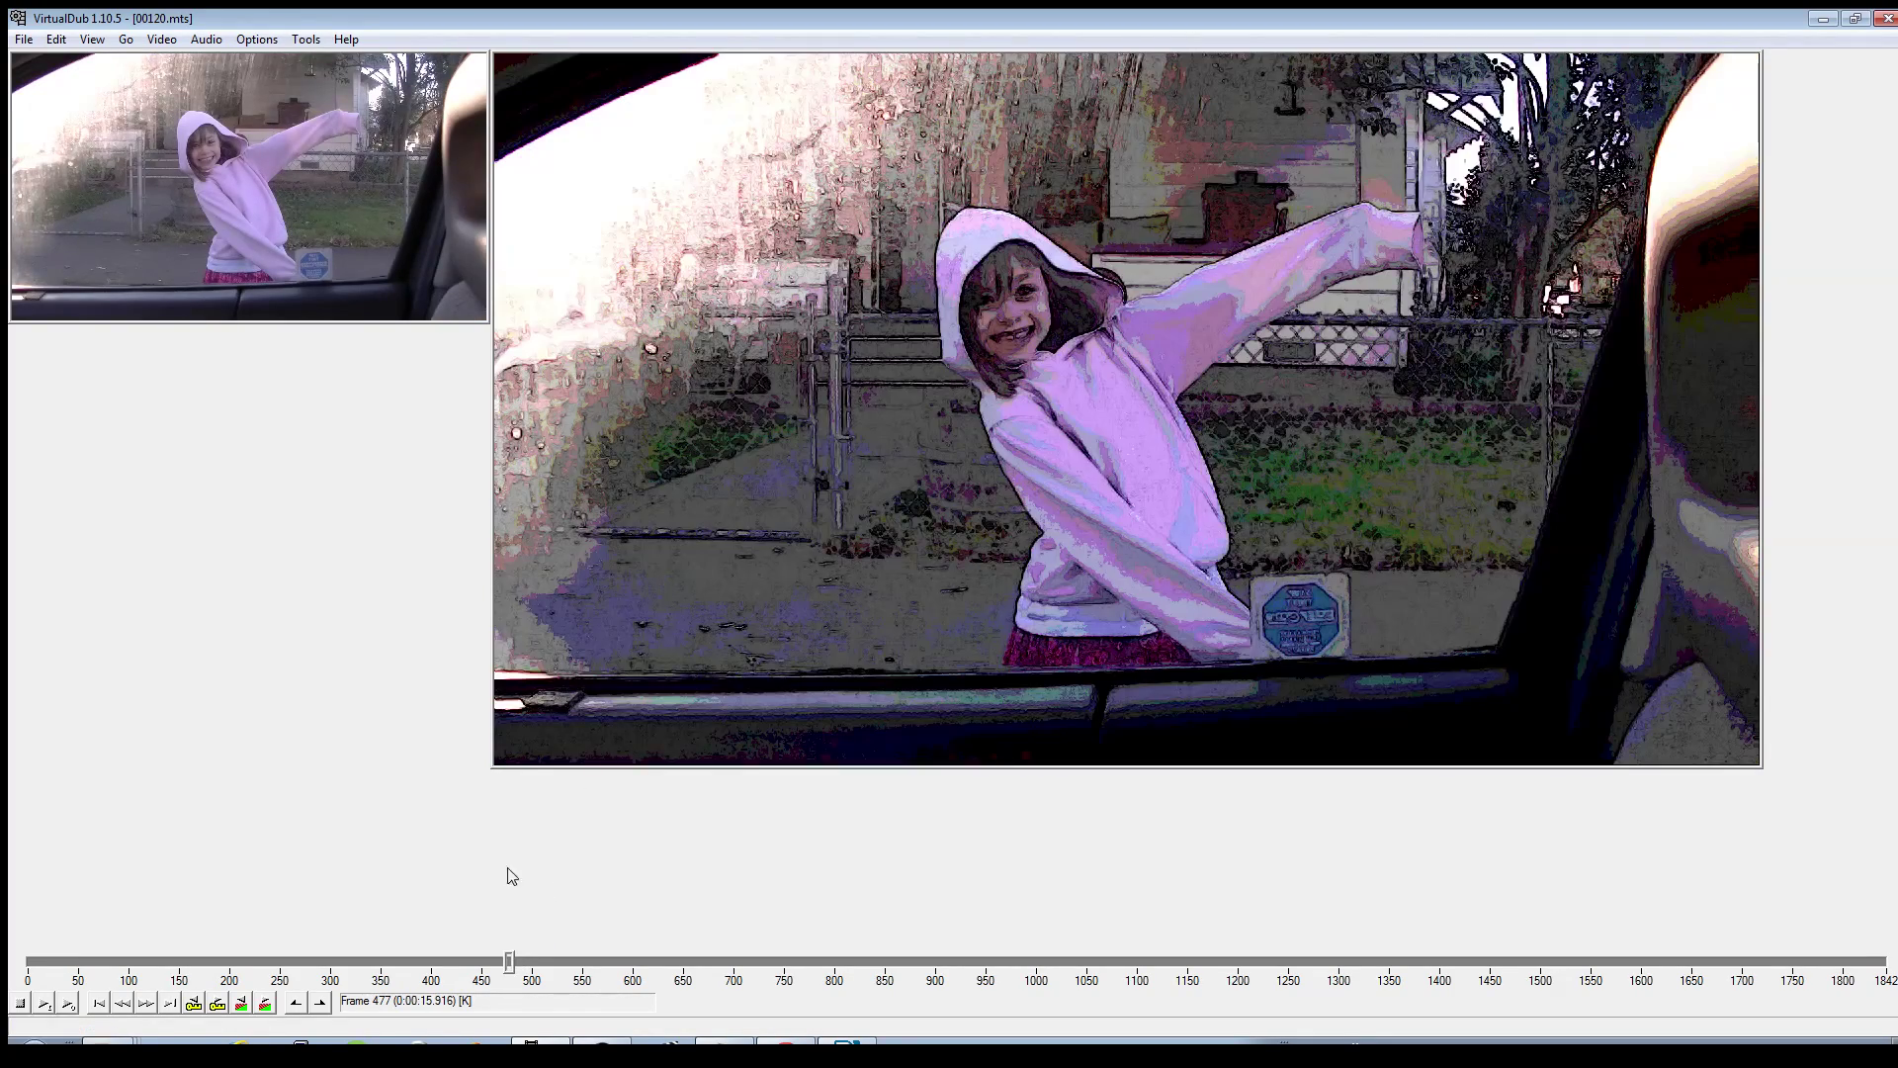
key("Right")
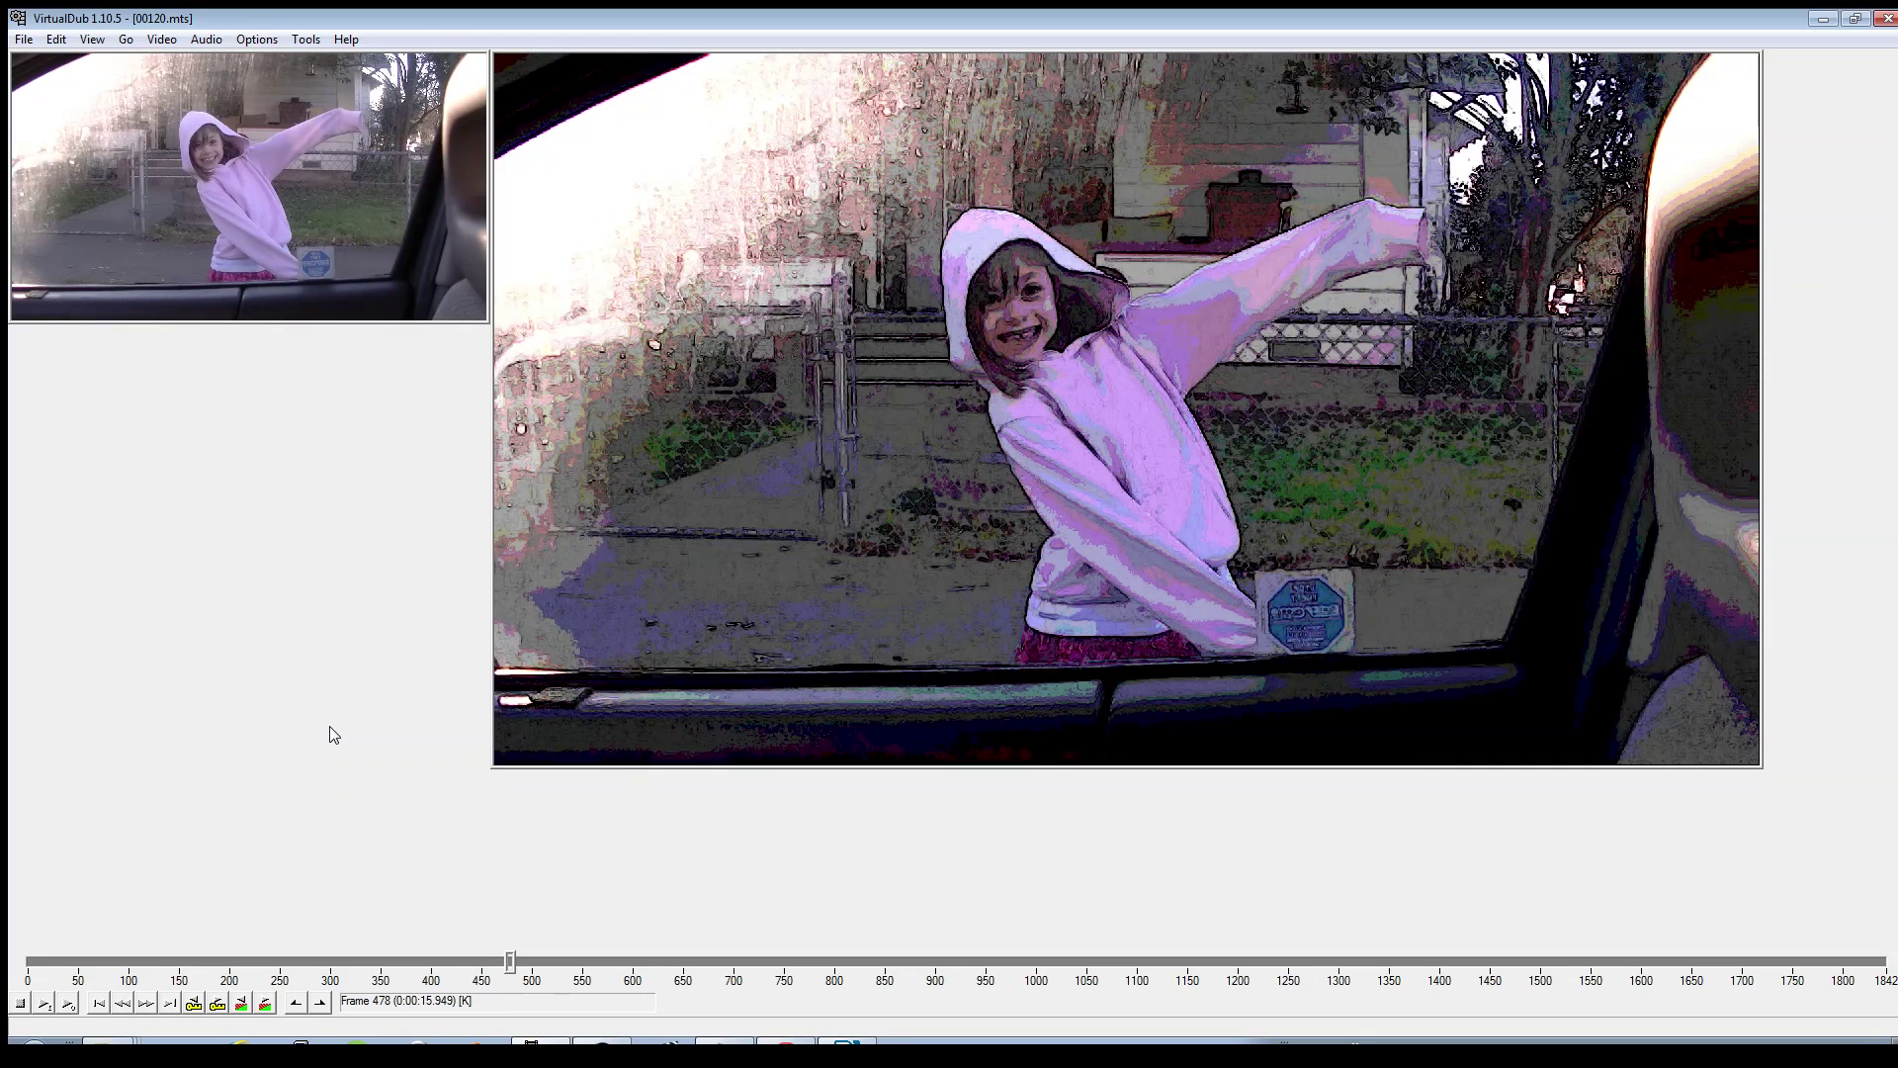
key("Right")
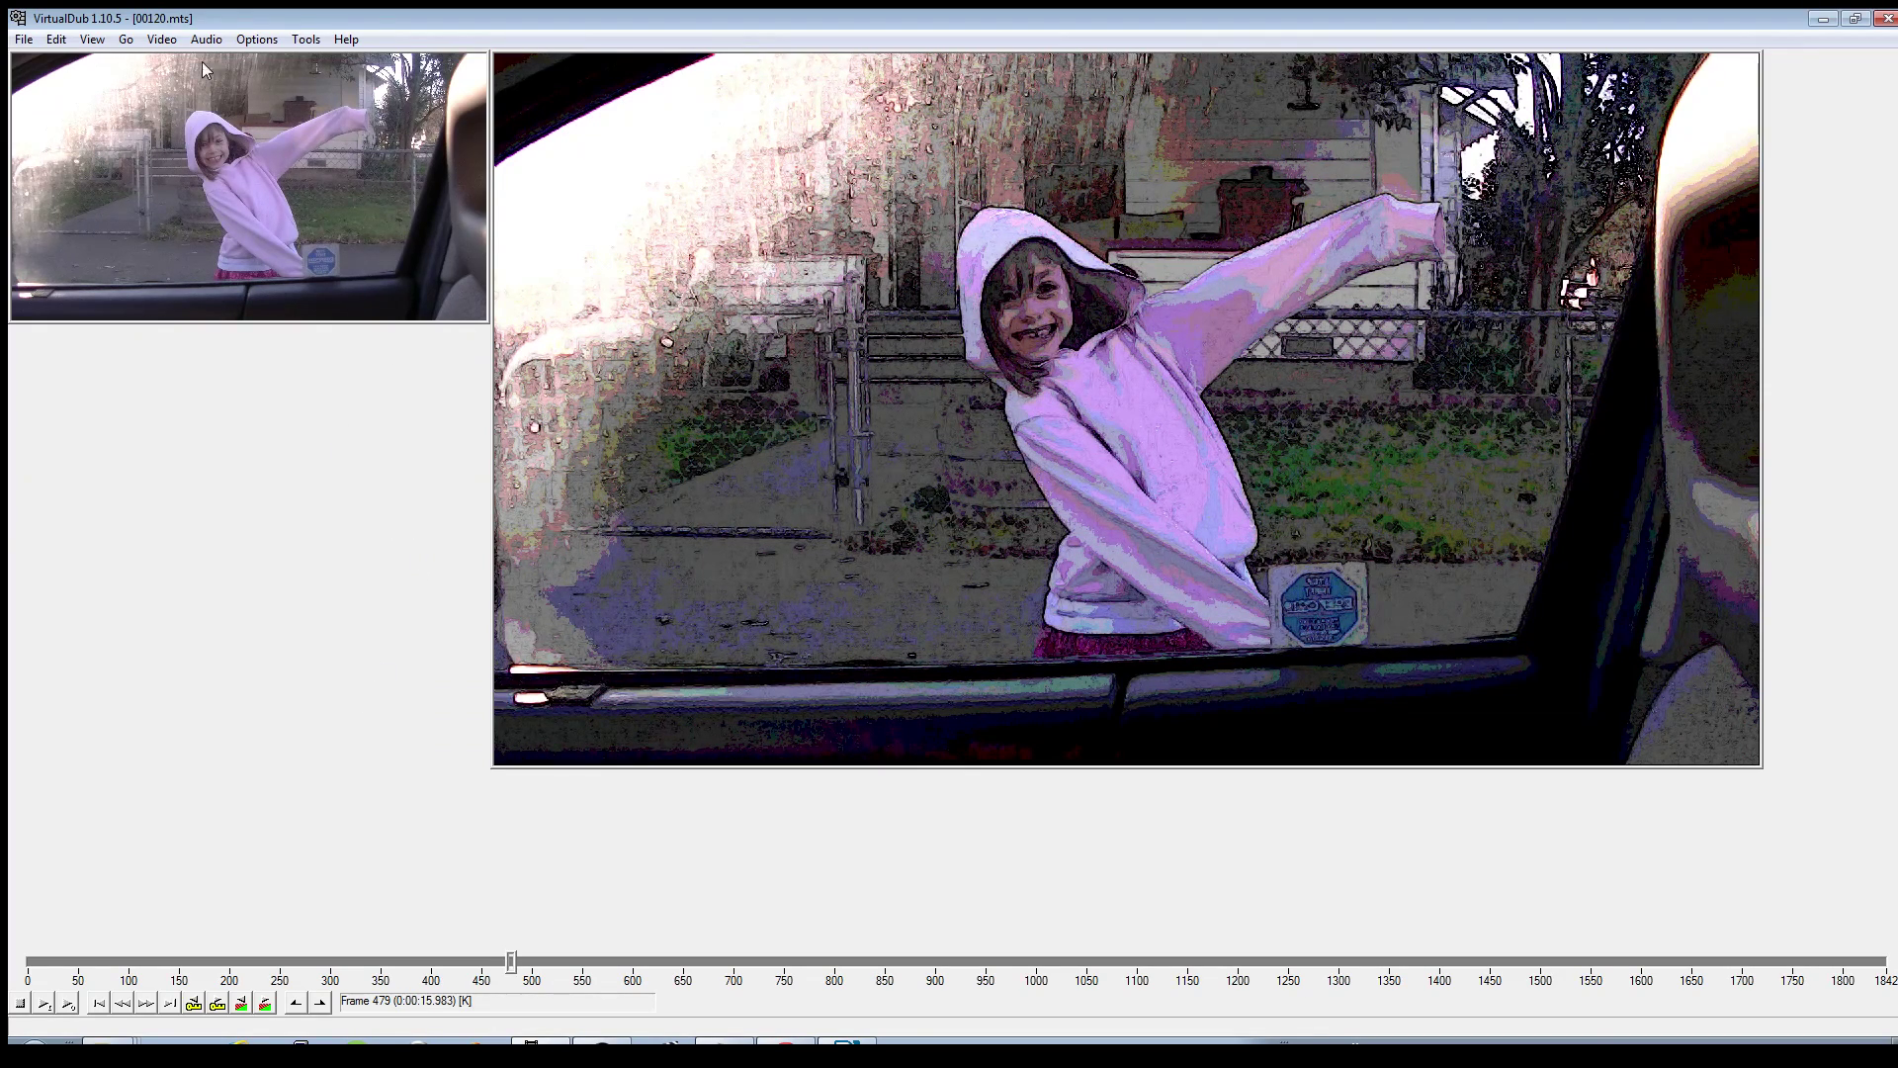
- Review the filter list, including the PCVideo Image Processor entry, and leave it without changes
left_click(162, 39)
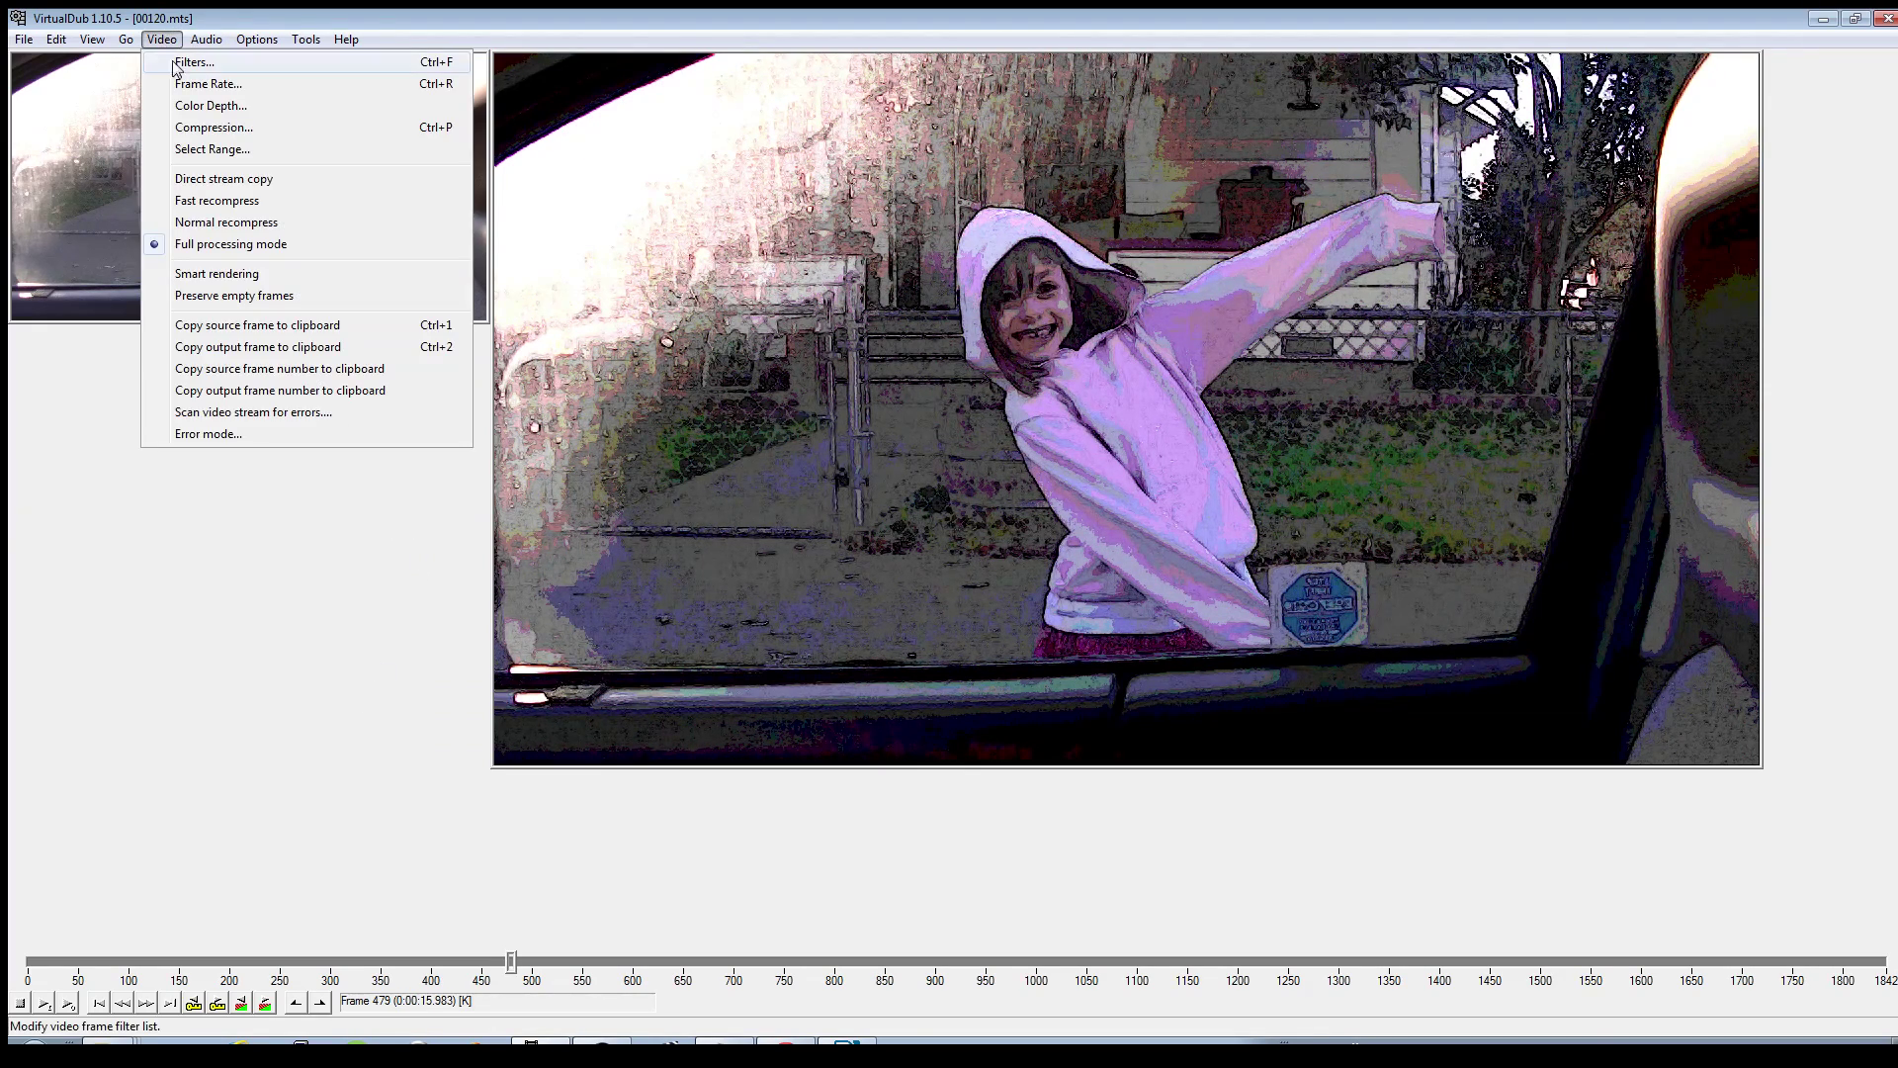
left_click(398, 791)
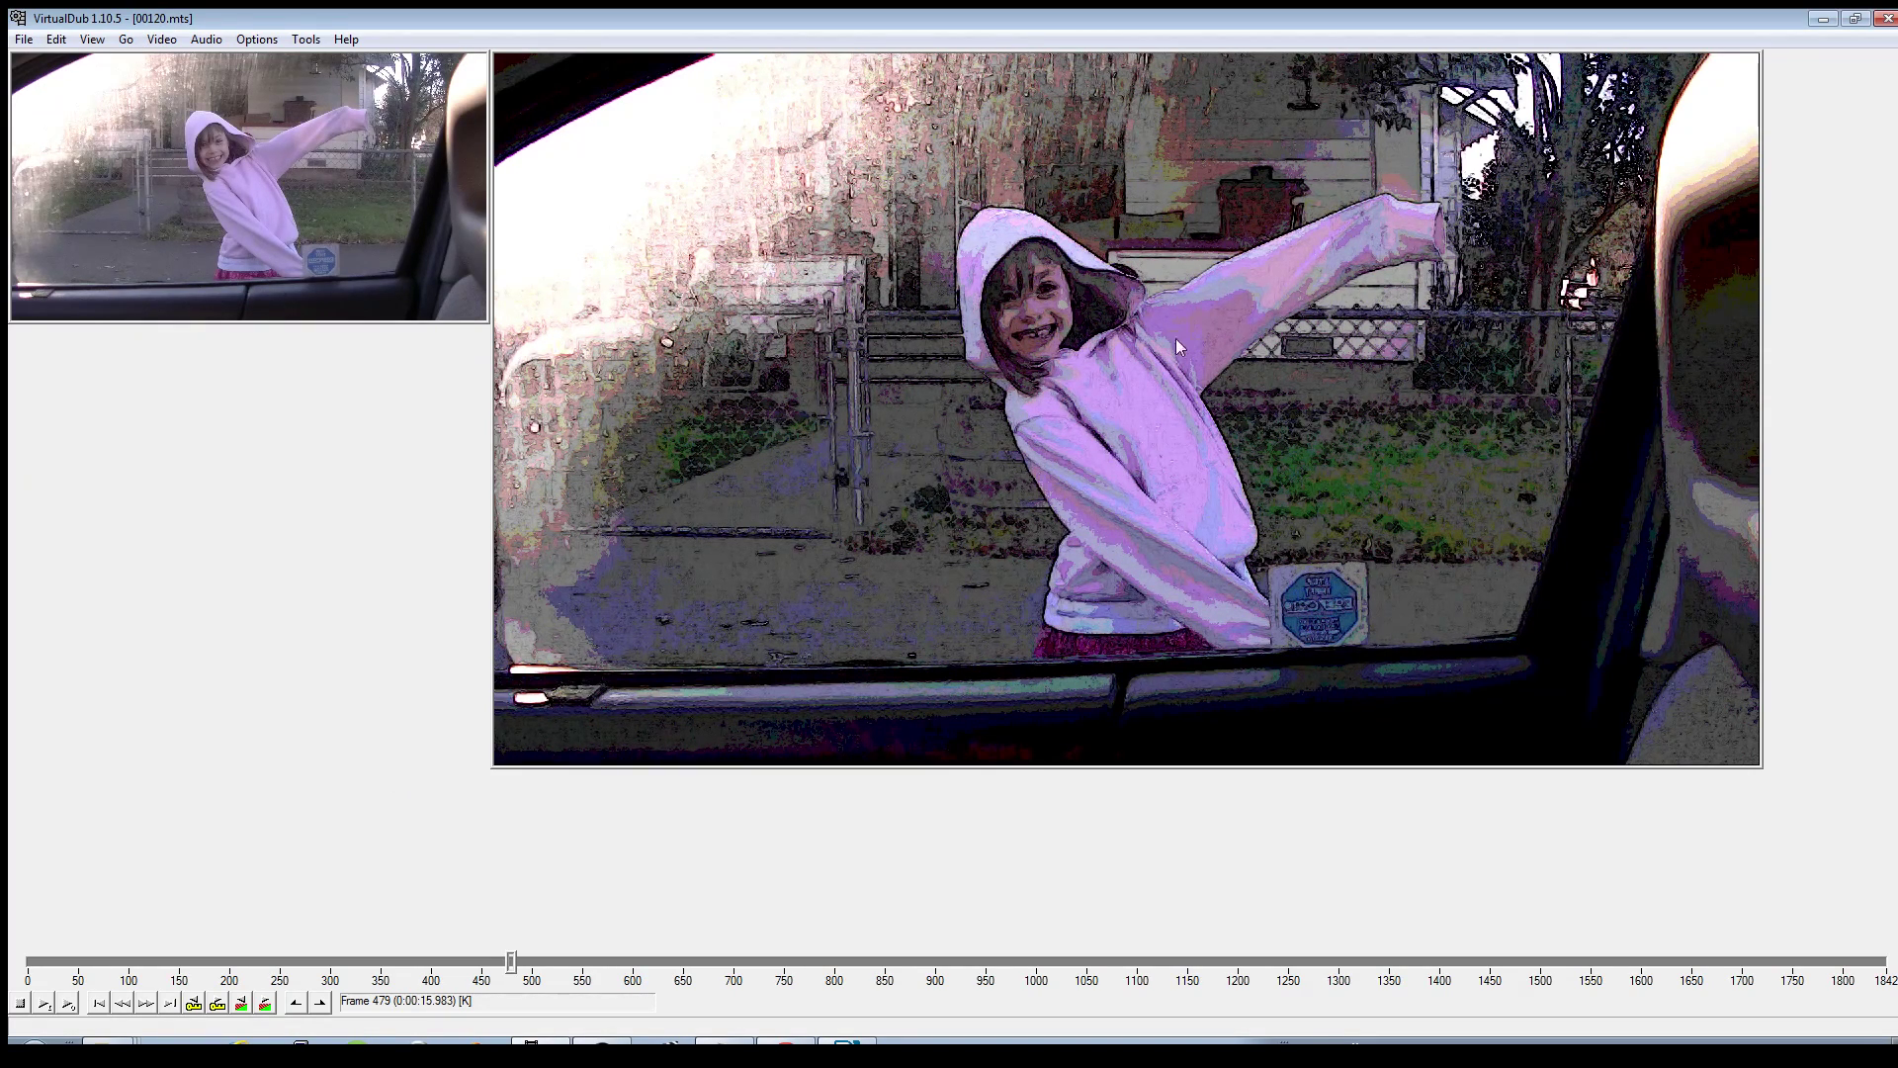
left_click(161, 39)
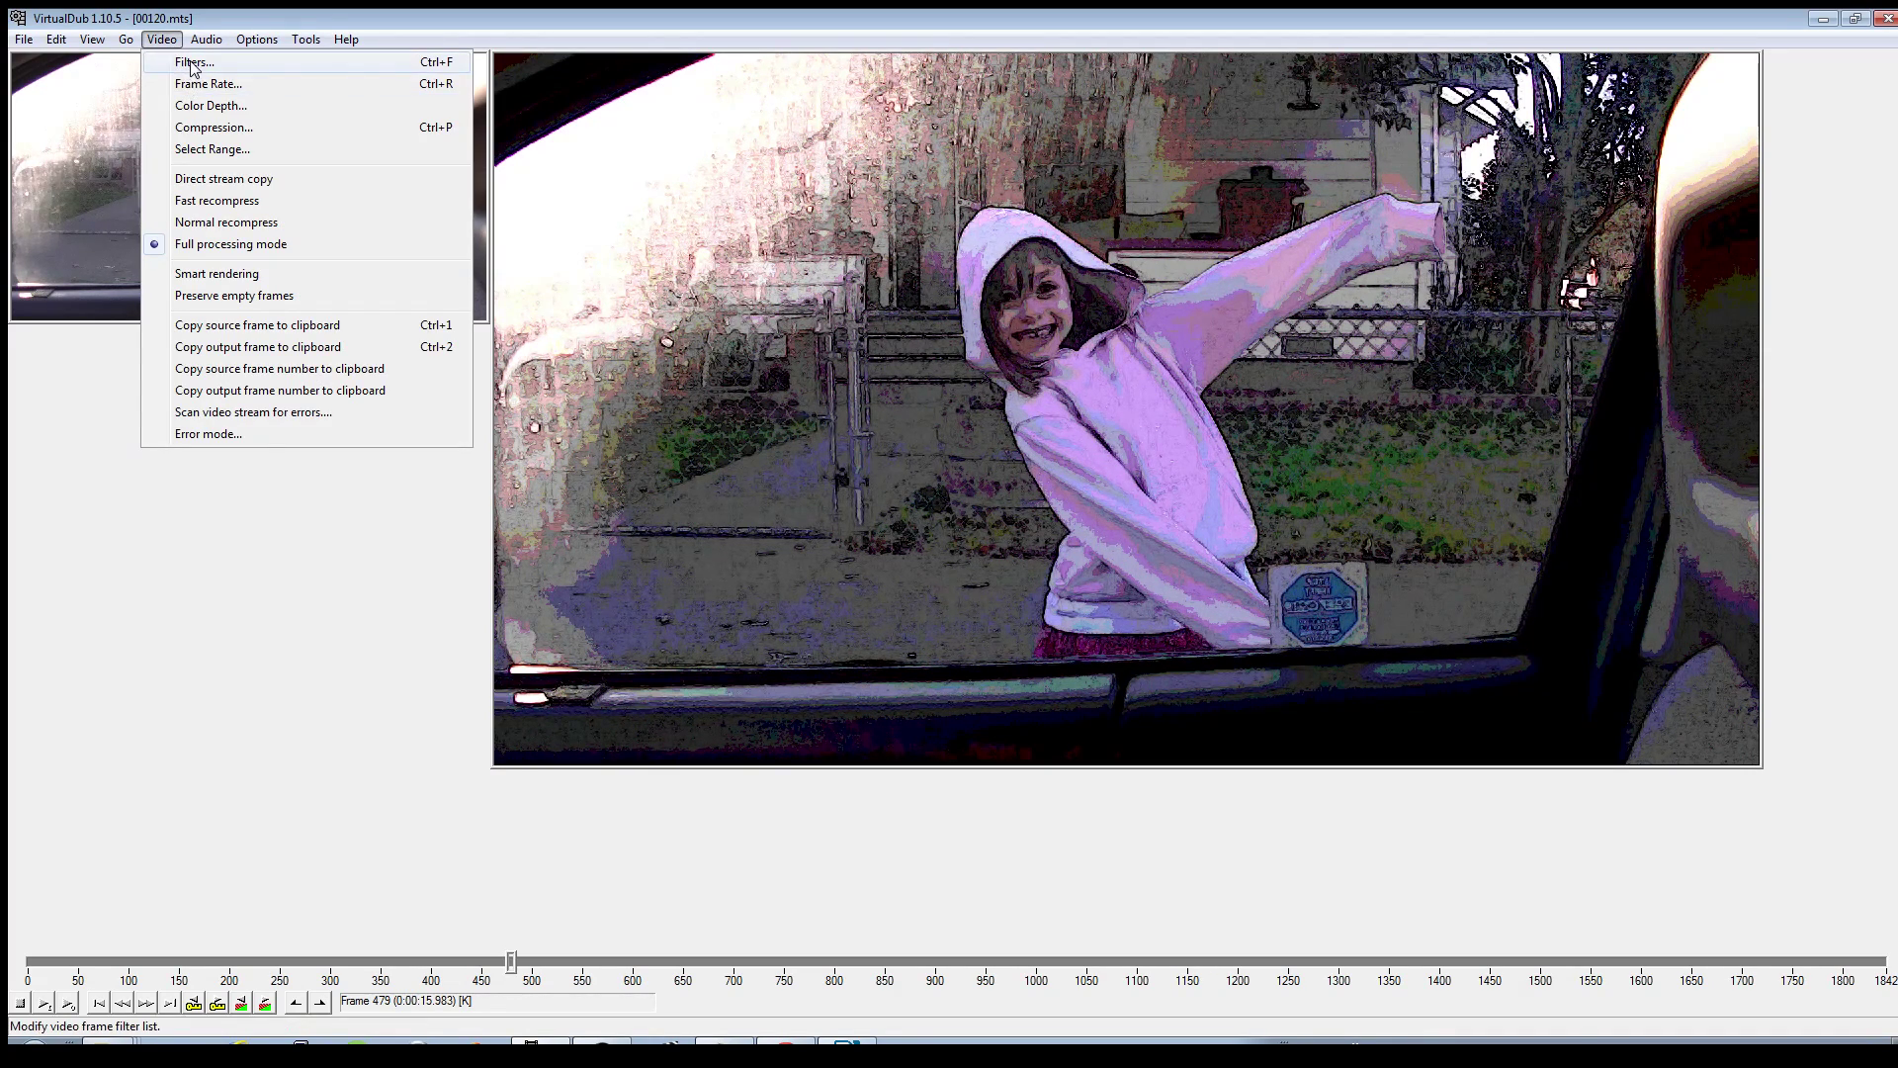
left_click(192, 63)
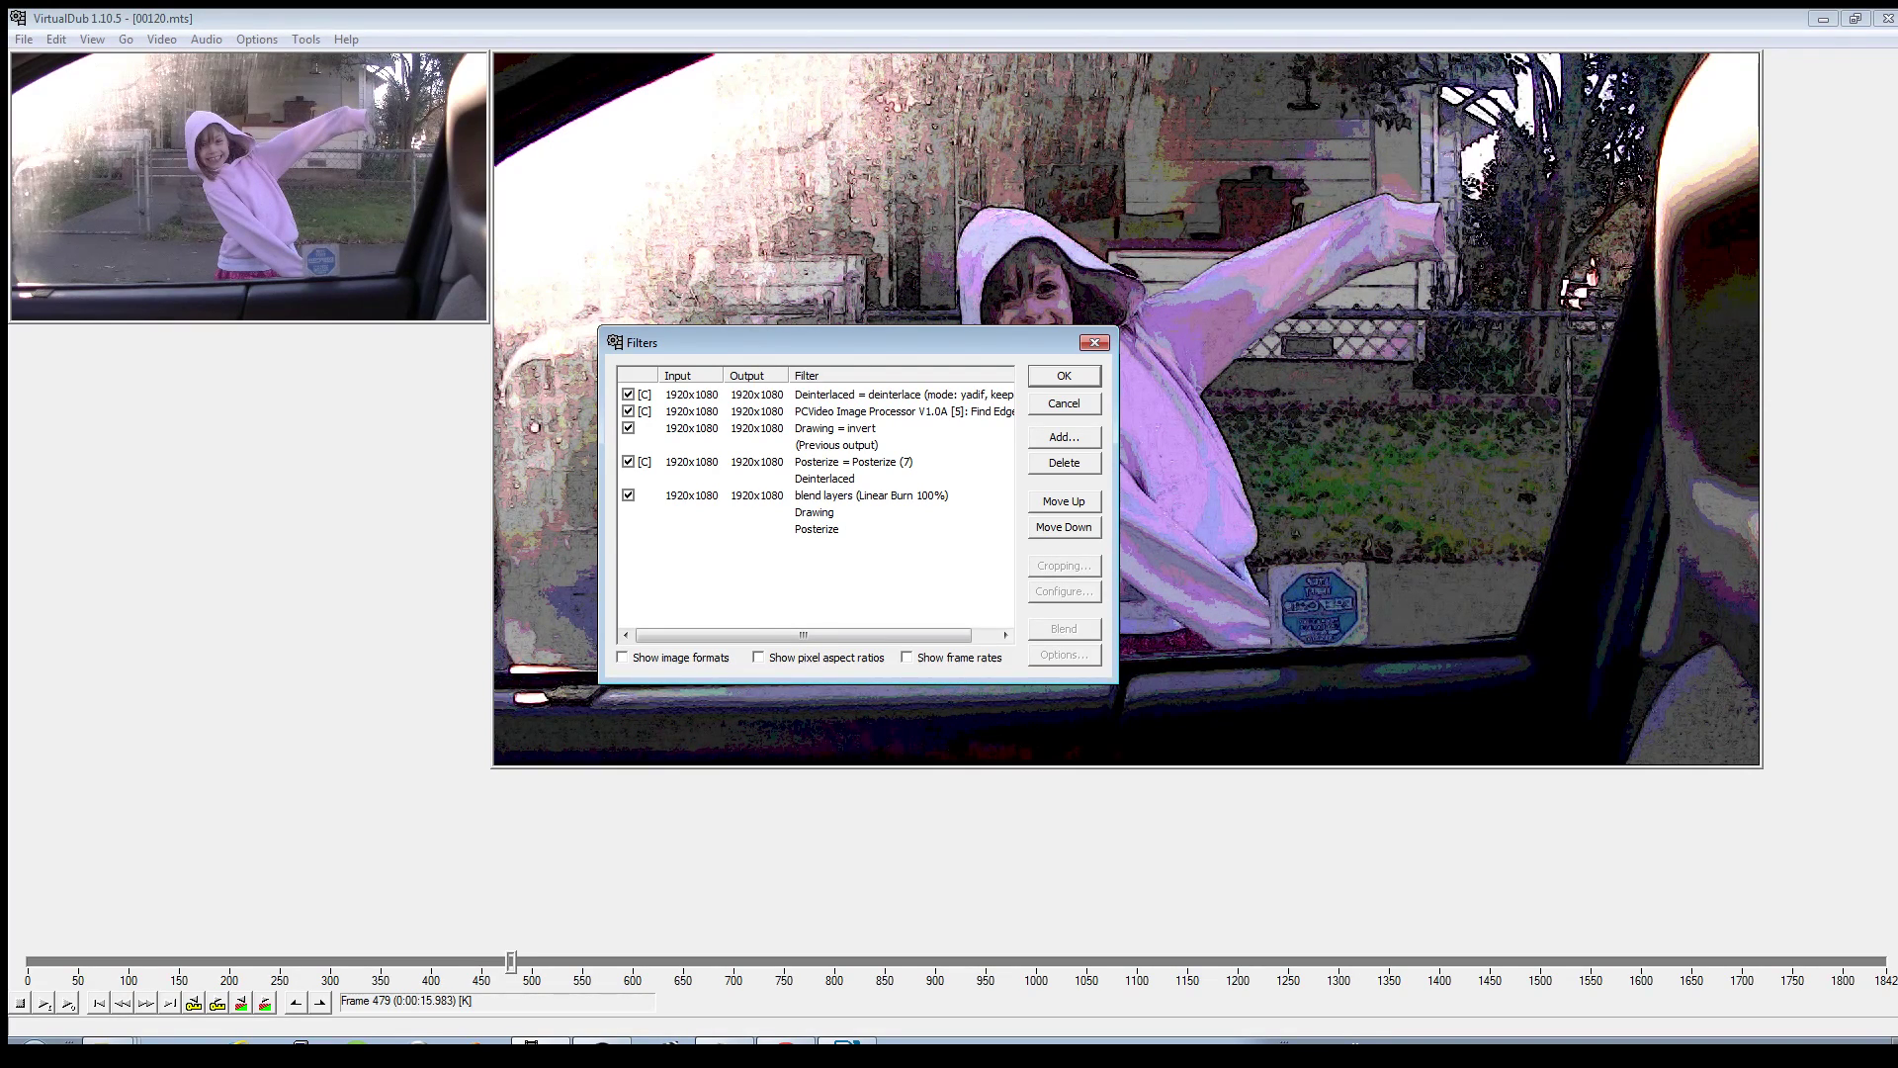
left_click(854, 411)
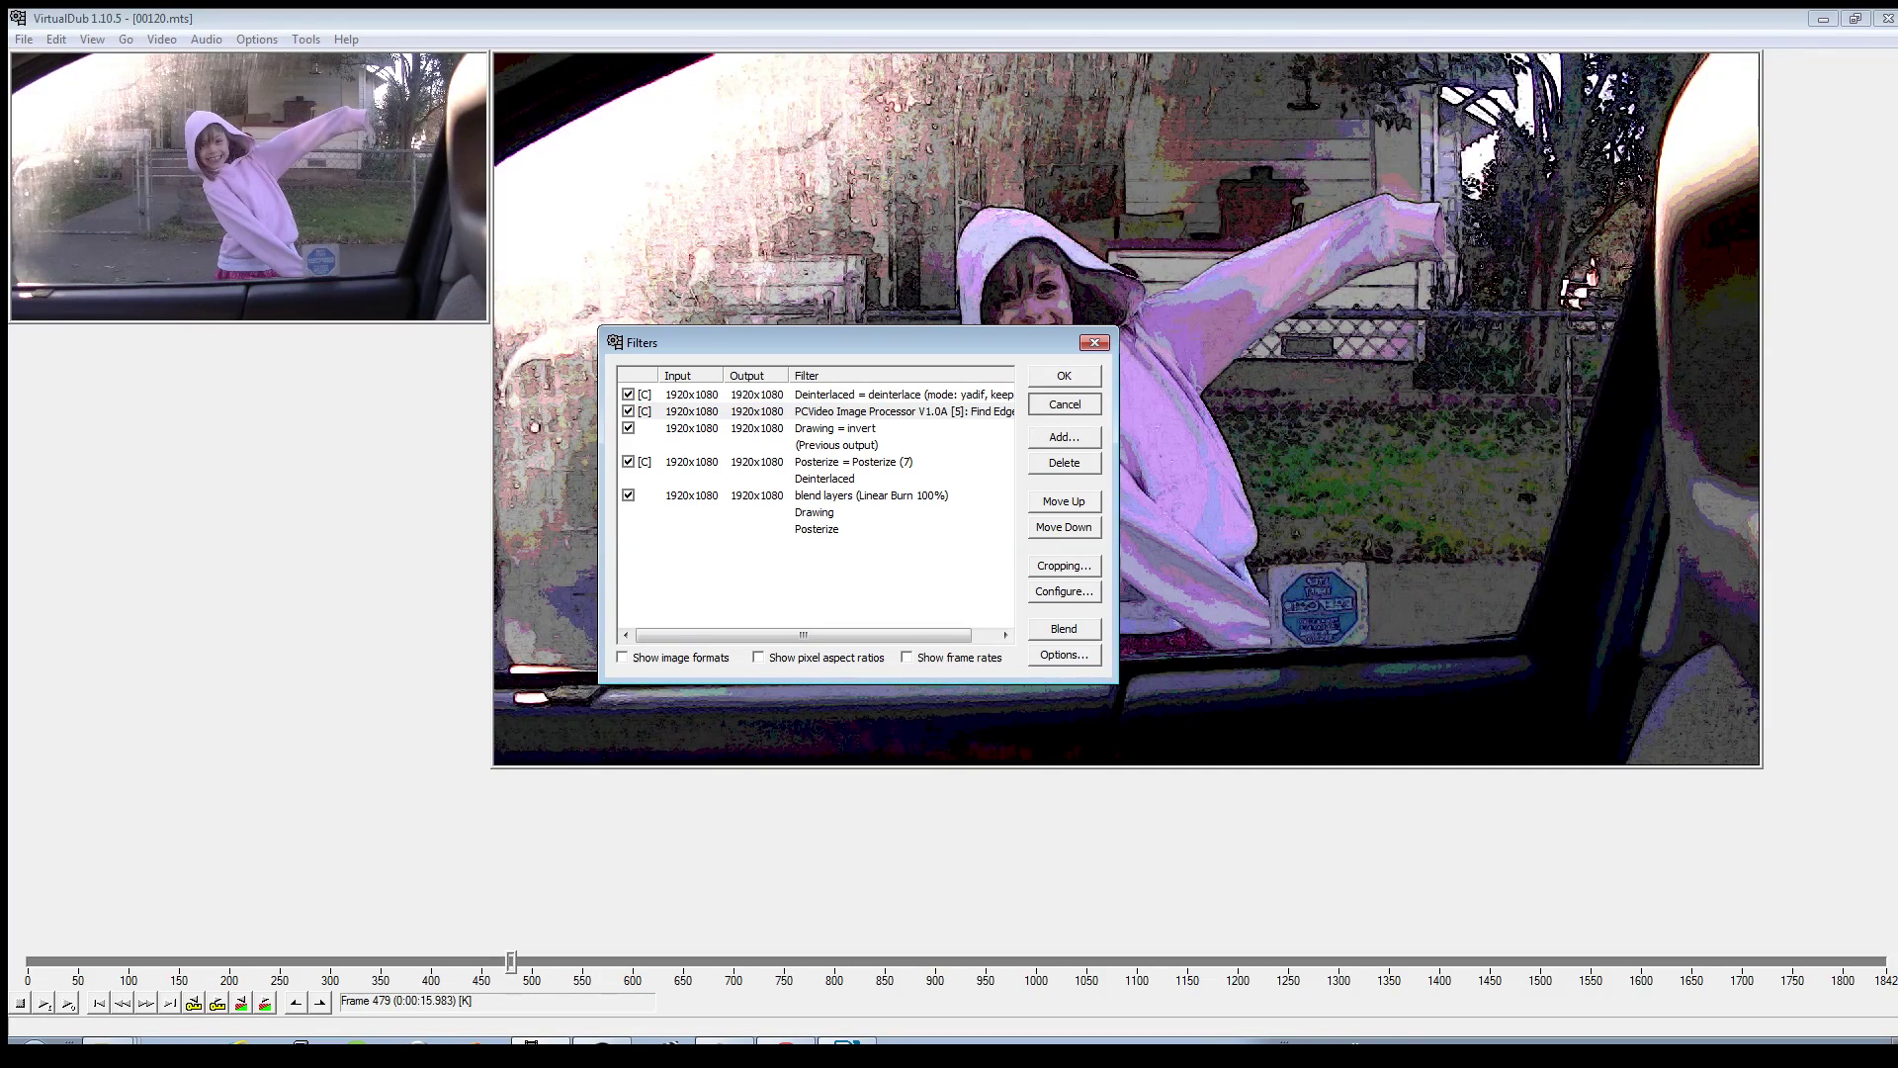
left_click(1062, 406)
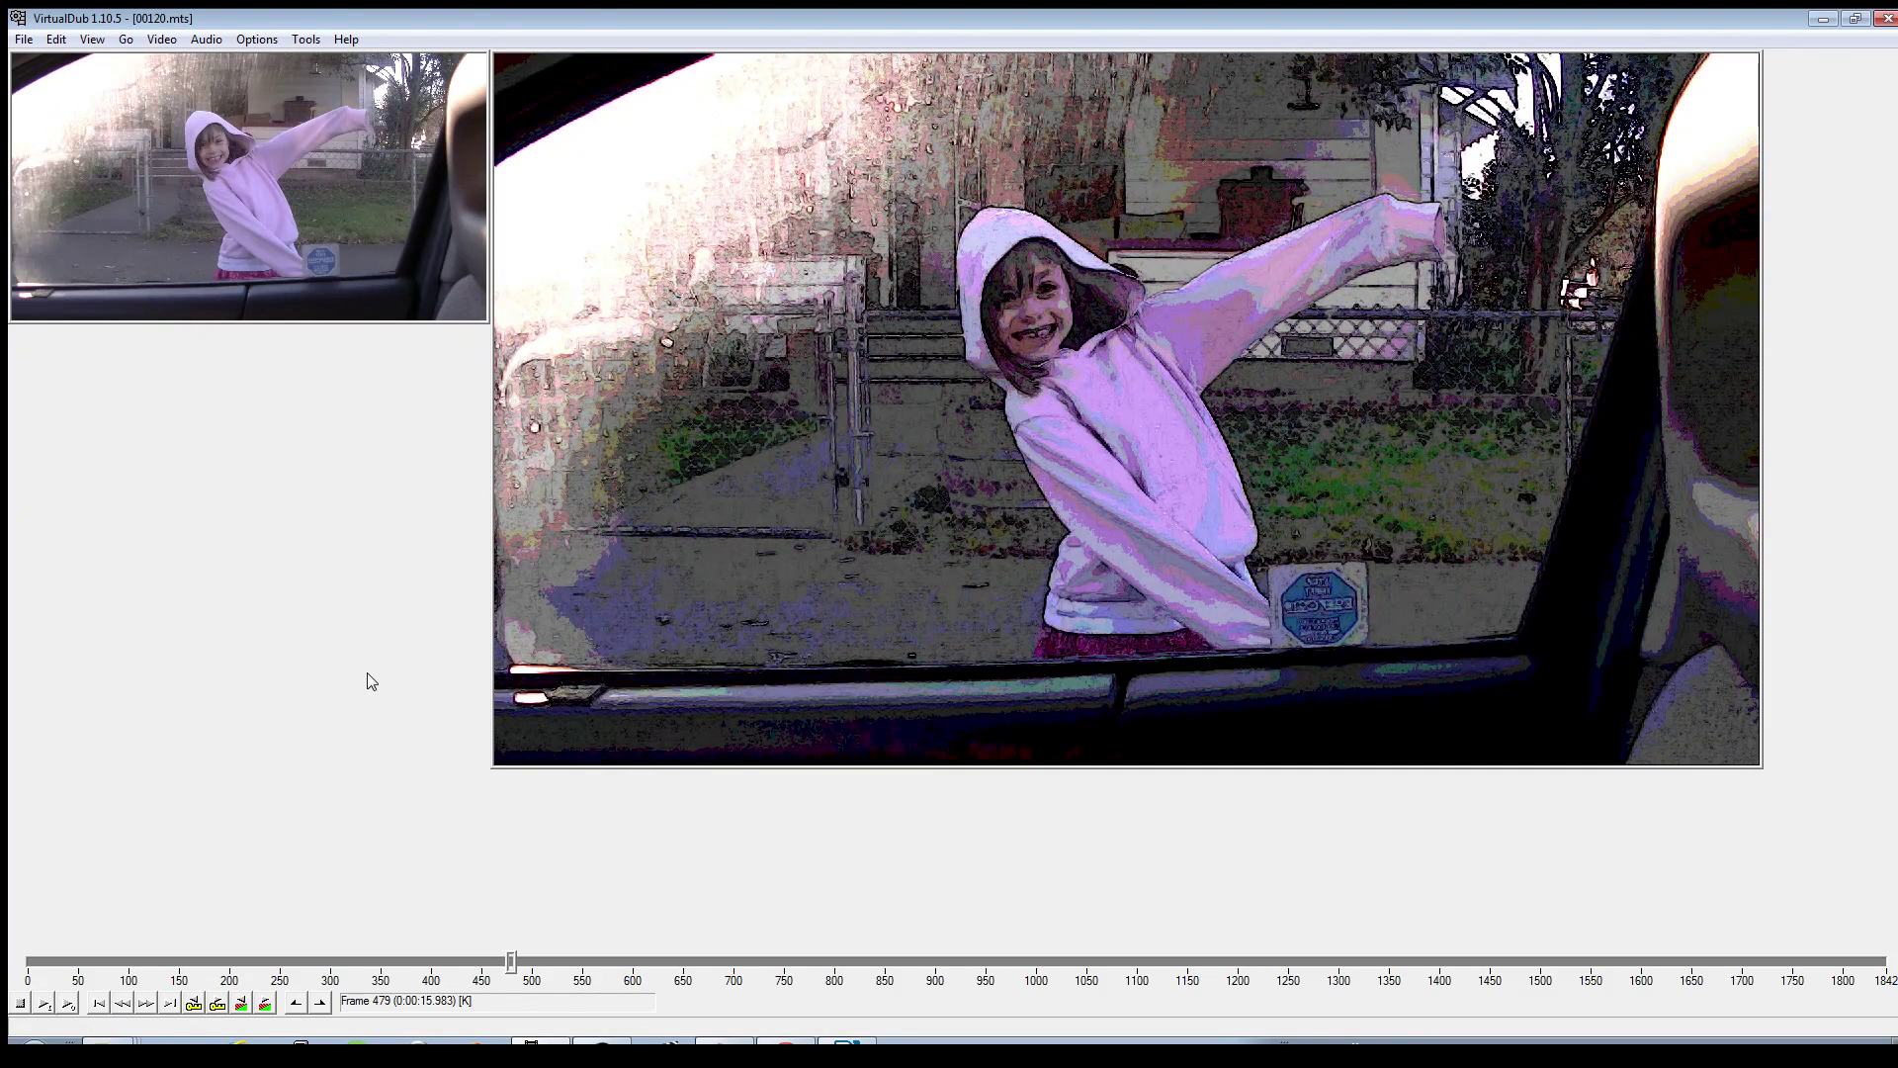
- Examine the cartoon effect on the output frames following frame 479, up to about frame 499
key("Right")
key("Right")
key("Right")
key("Right")
key("Right")
key("Right")
key("Right")
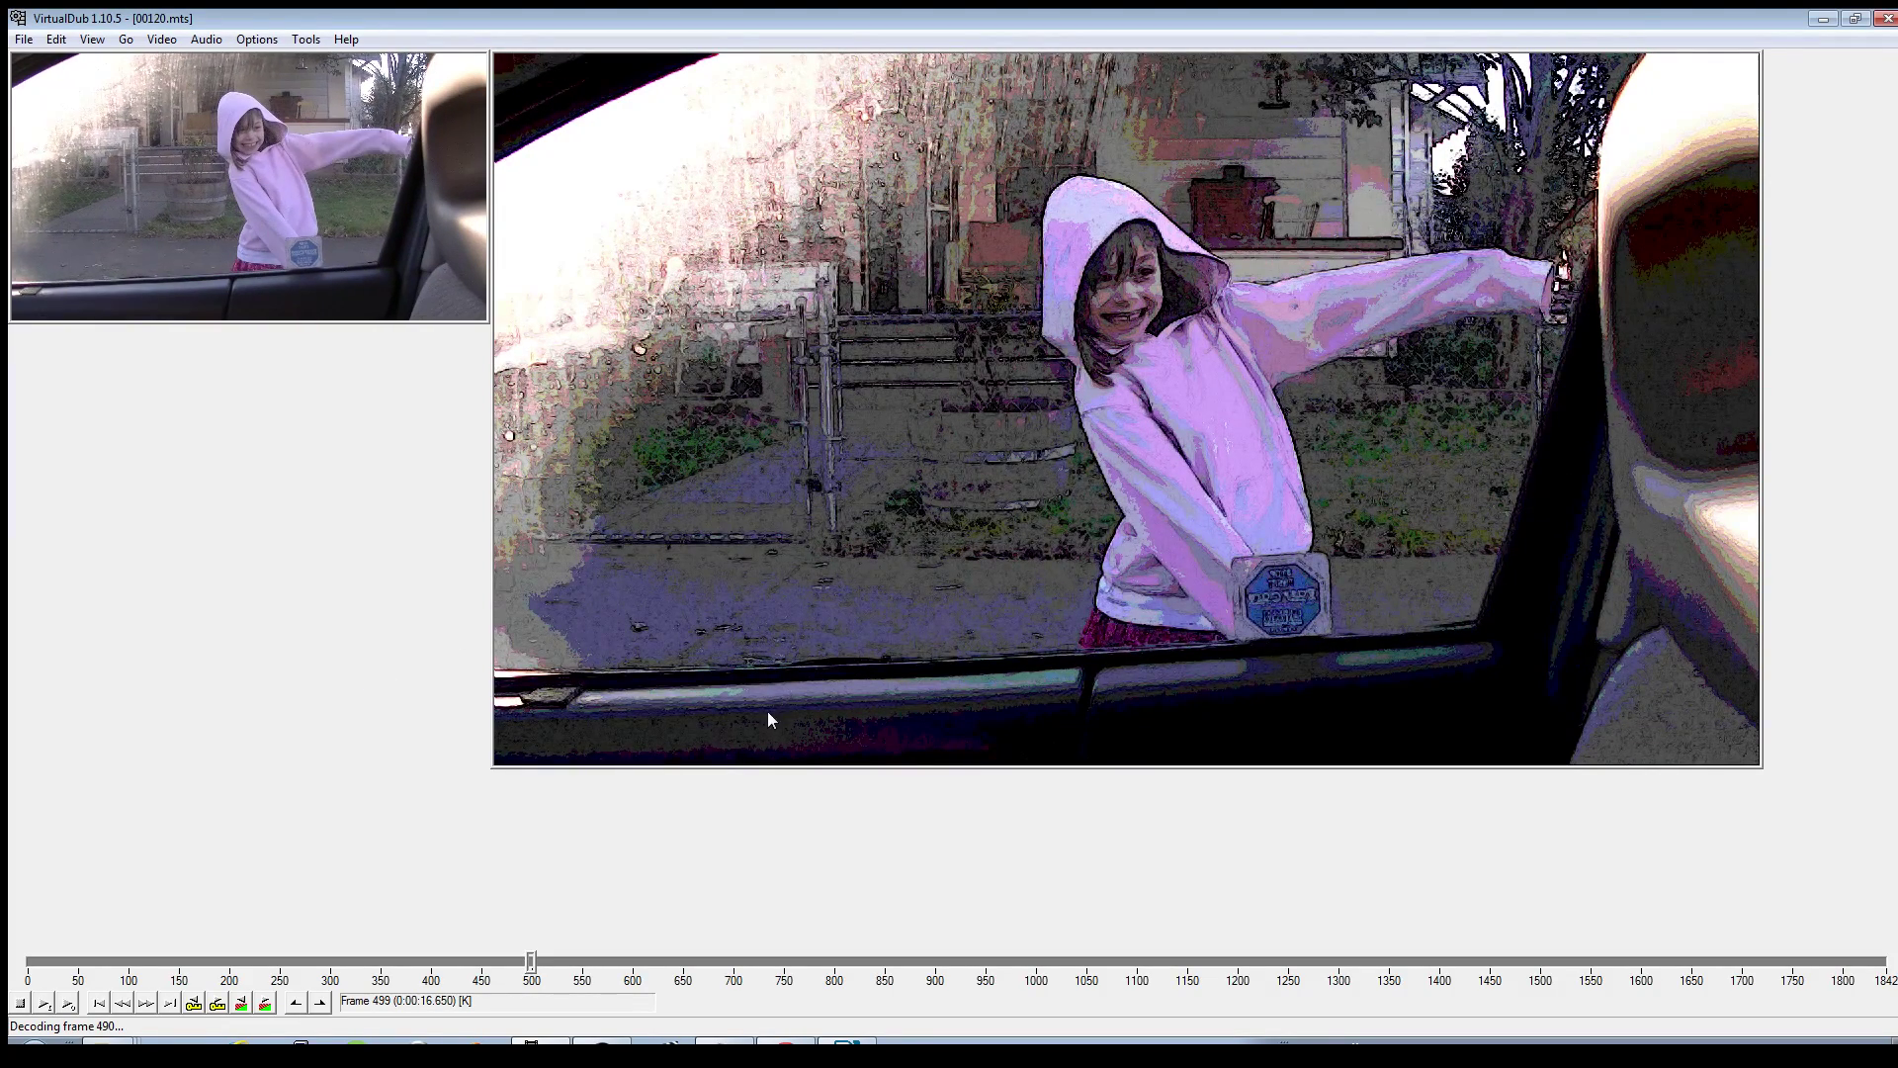
- Examine the cartoon effect further into the clip, from frame 600 to frame 617
left_click(682, 959)
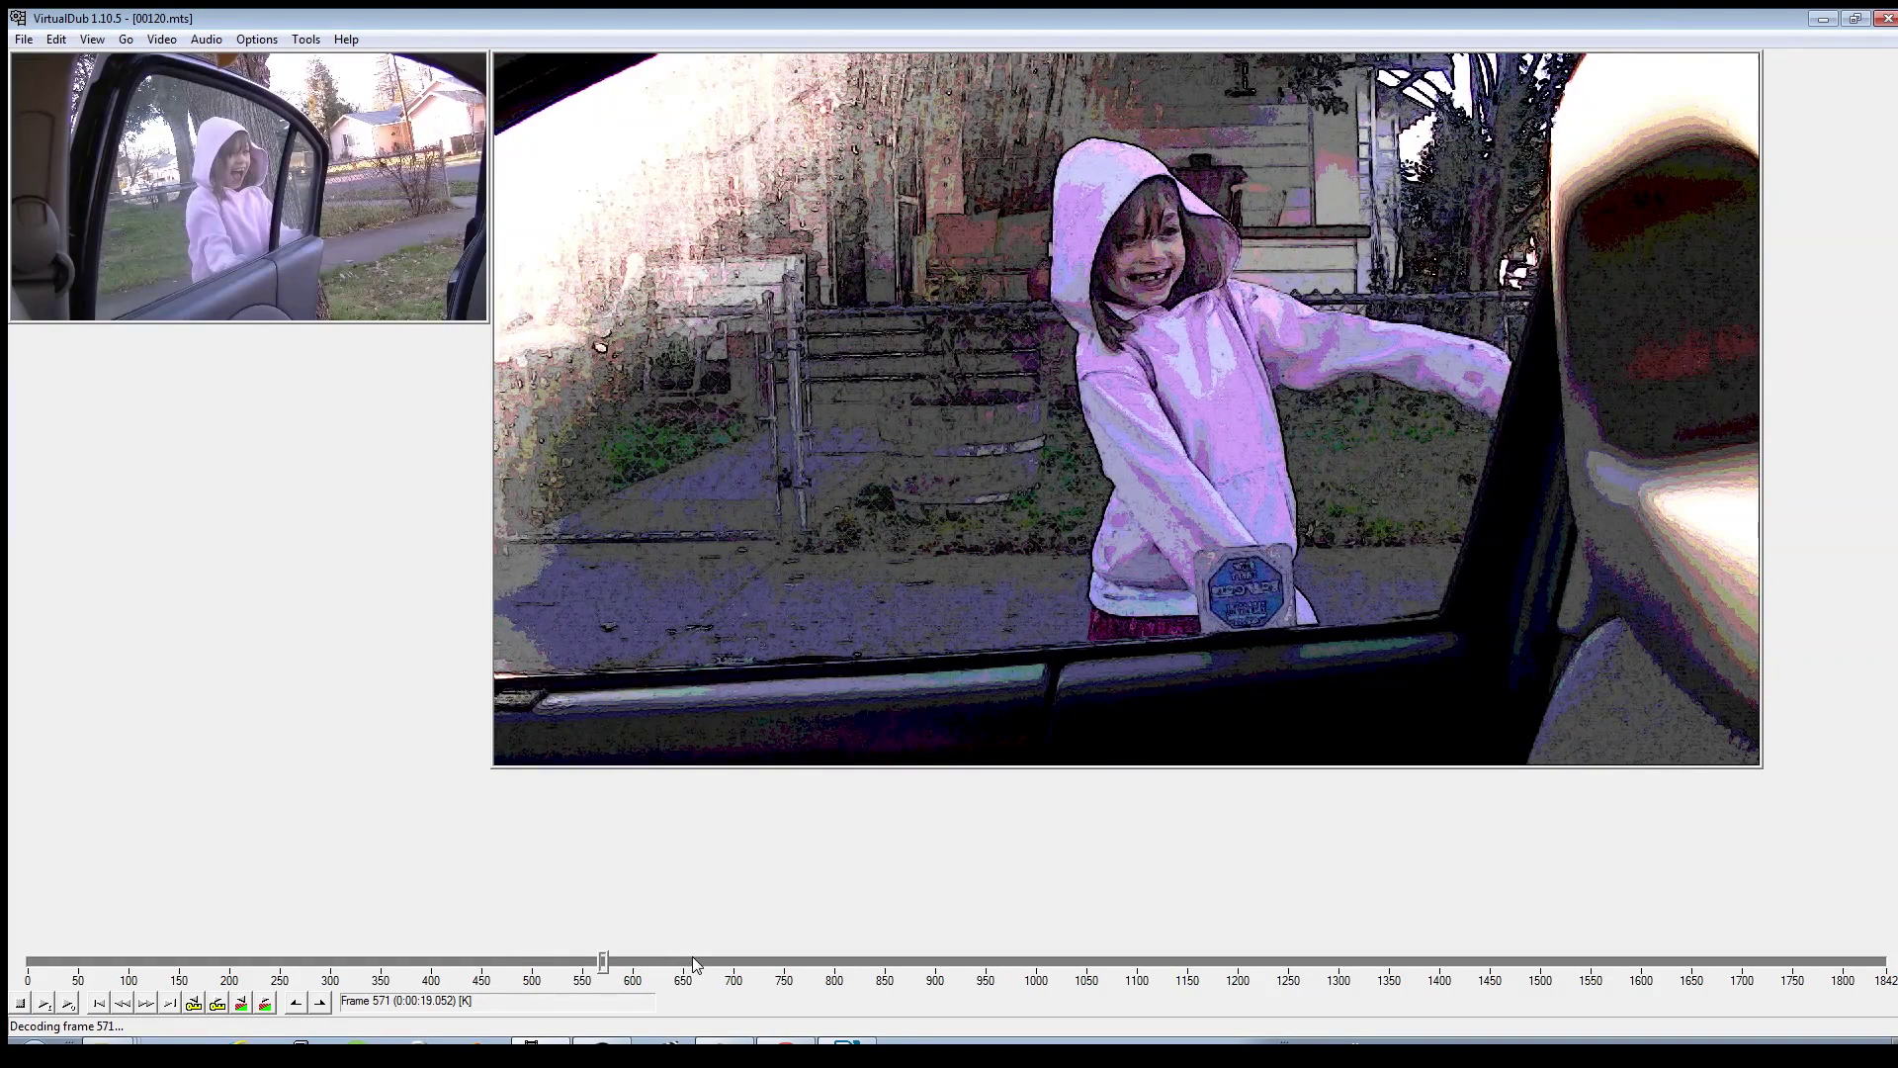
left_click(704, 957)
left_click_drag(706, 961, 632, 959)
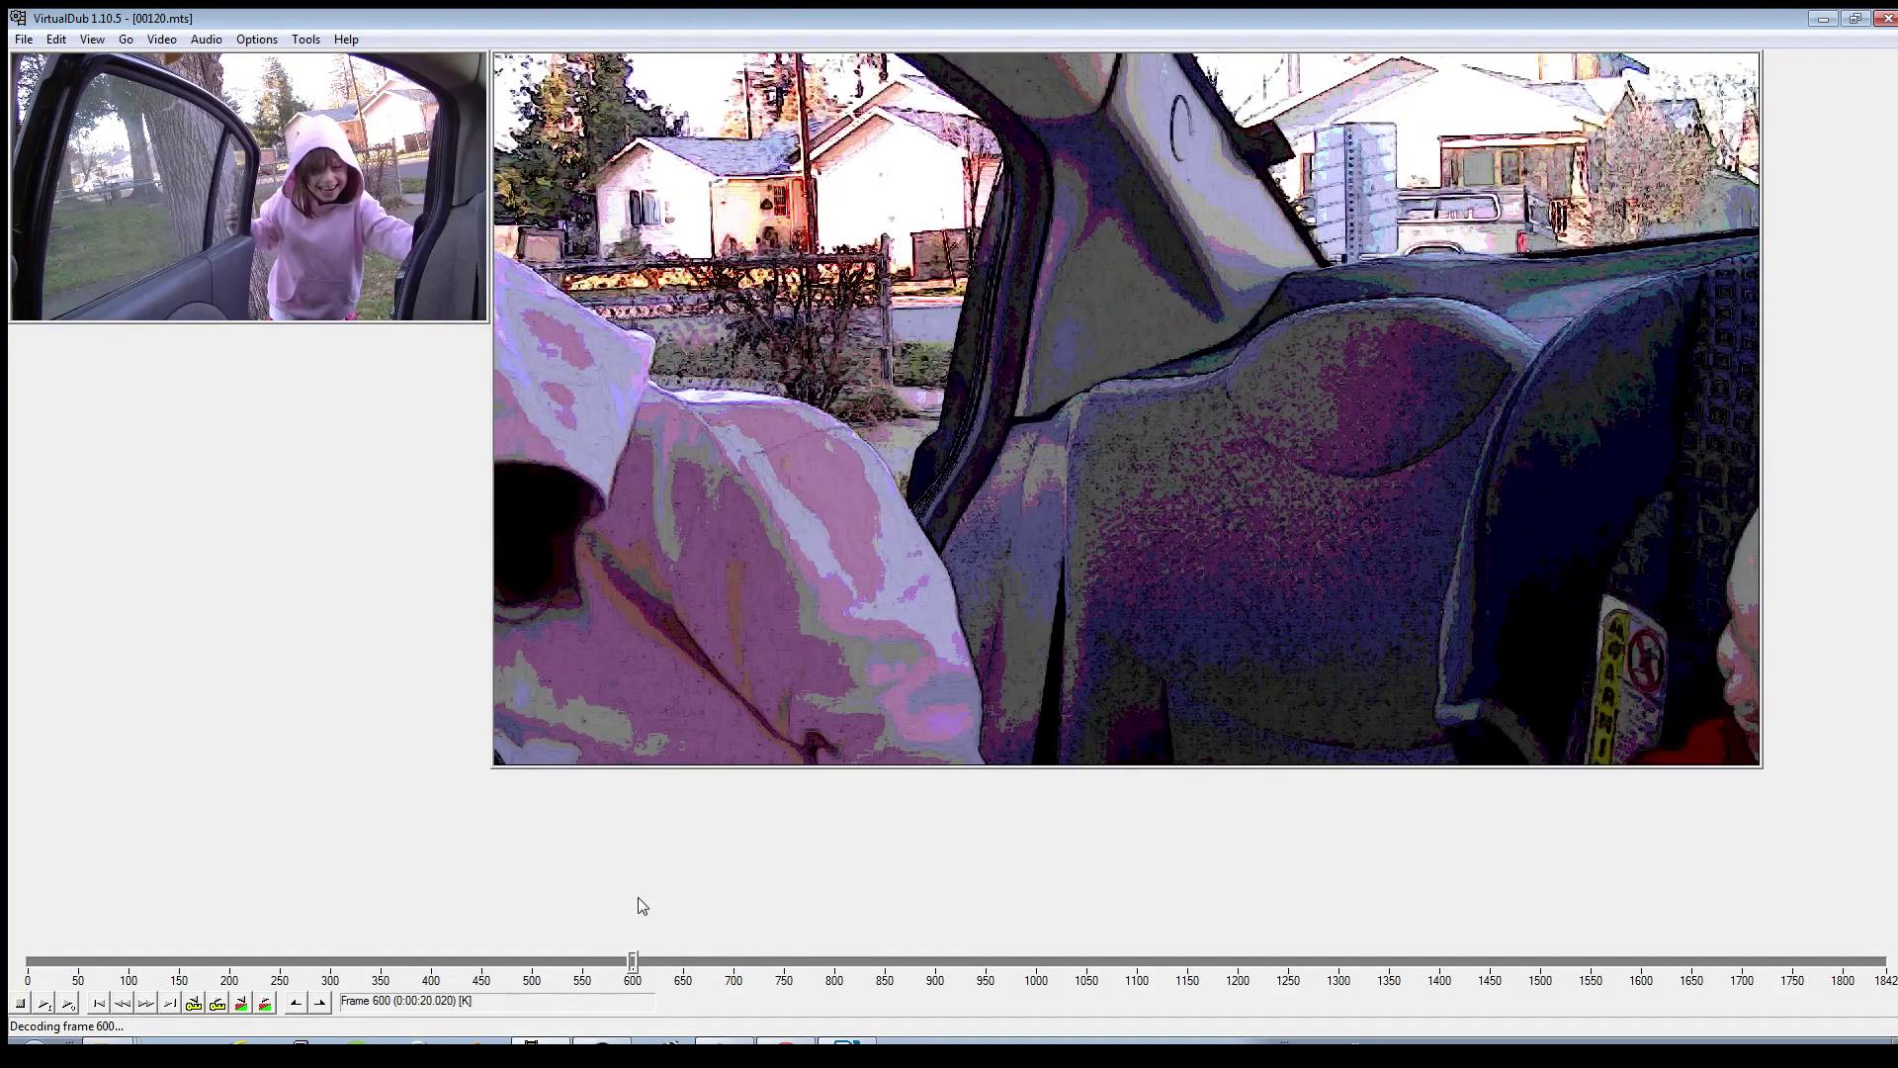
key("Right")
key("Right")
key("Right")
key("Right")
key("Right")
key("Right")
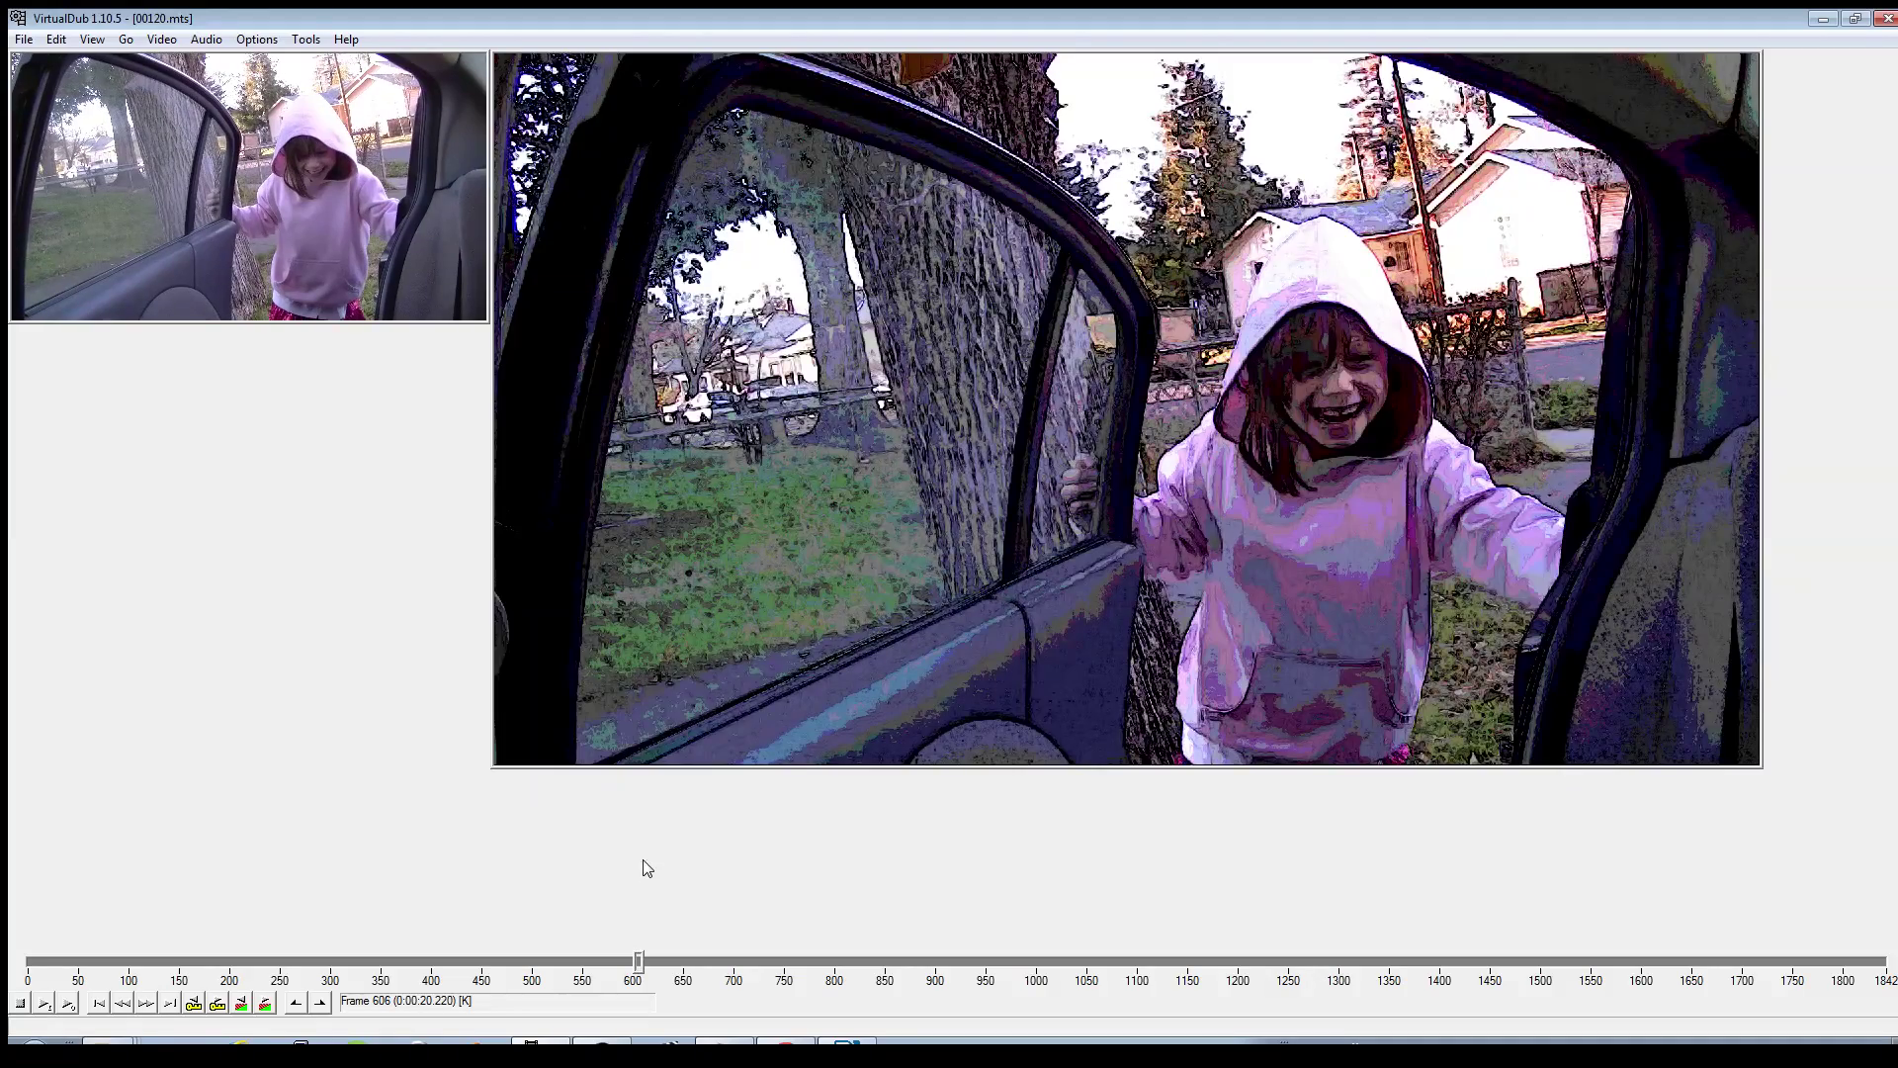
key("Right")
key("Right")
key("Right")
key("Right")
key("Right")
key("Right")
key("Right")
key("Right")
key("Right")
key("Right")
key("Right")
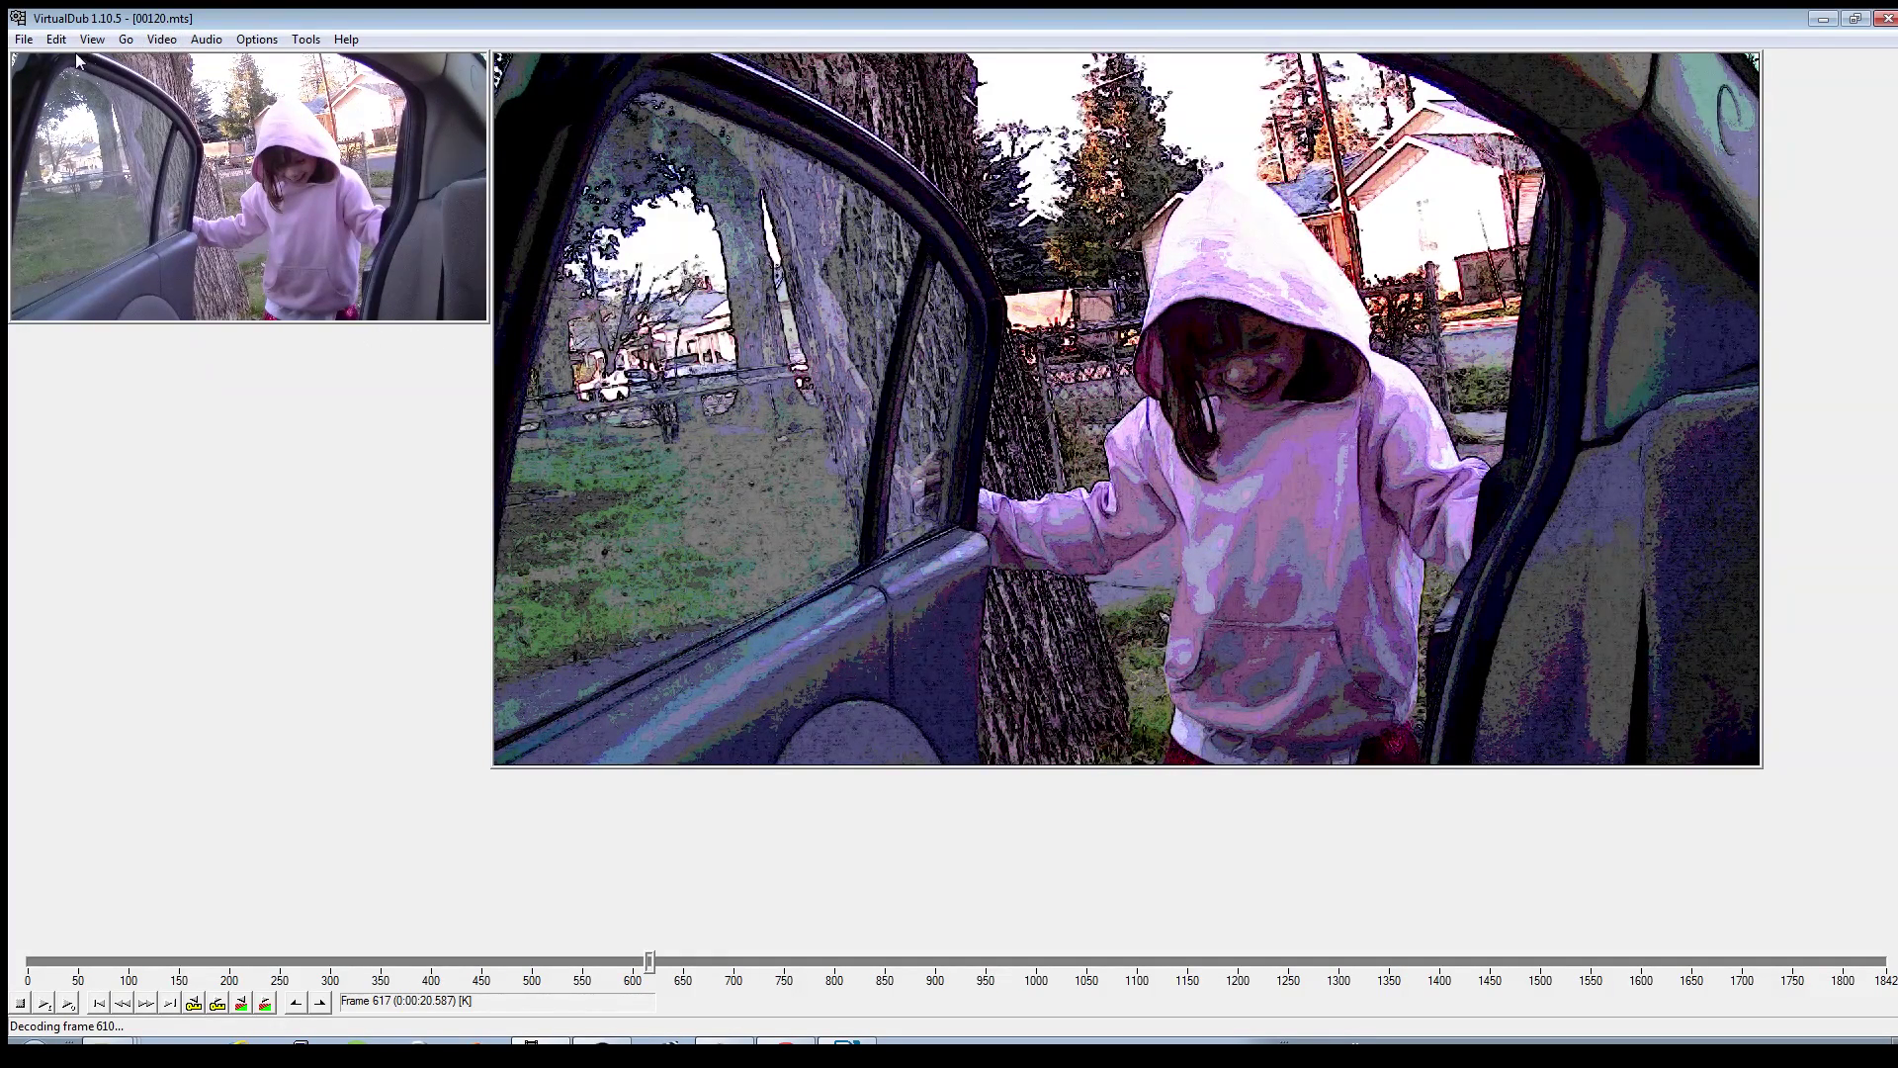
left_click(24, 41)
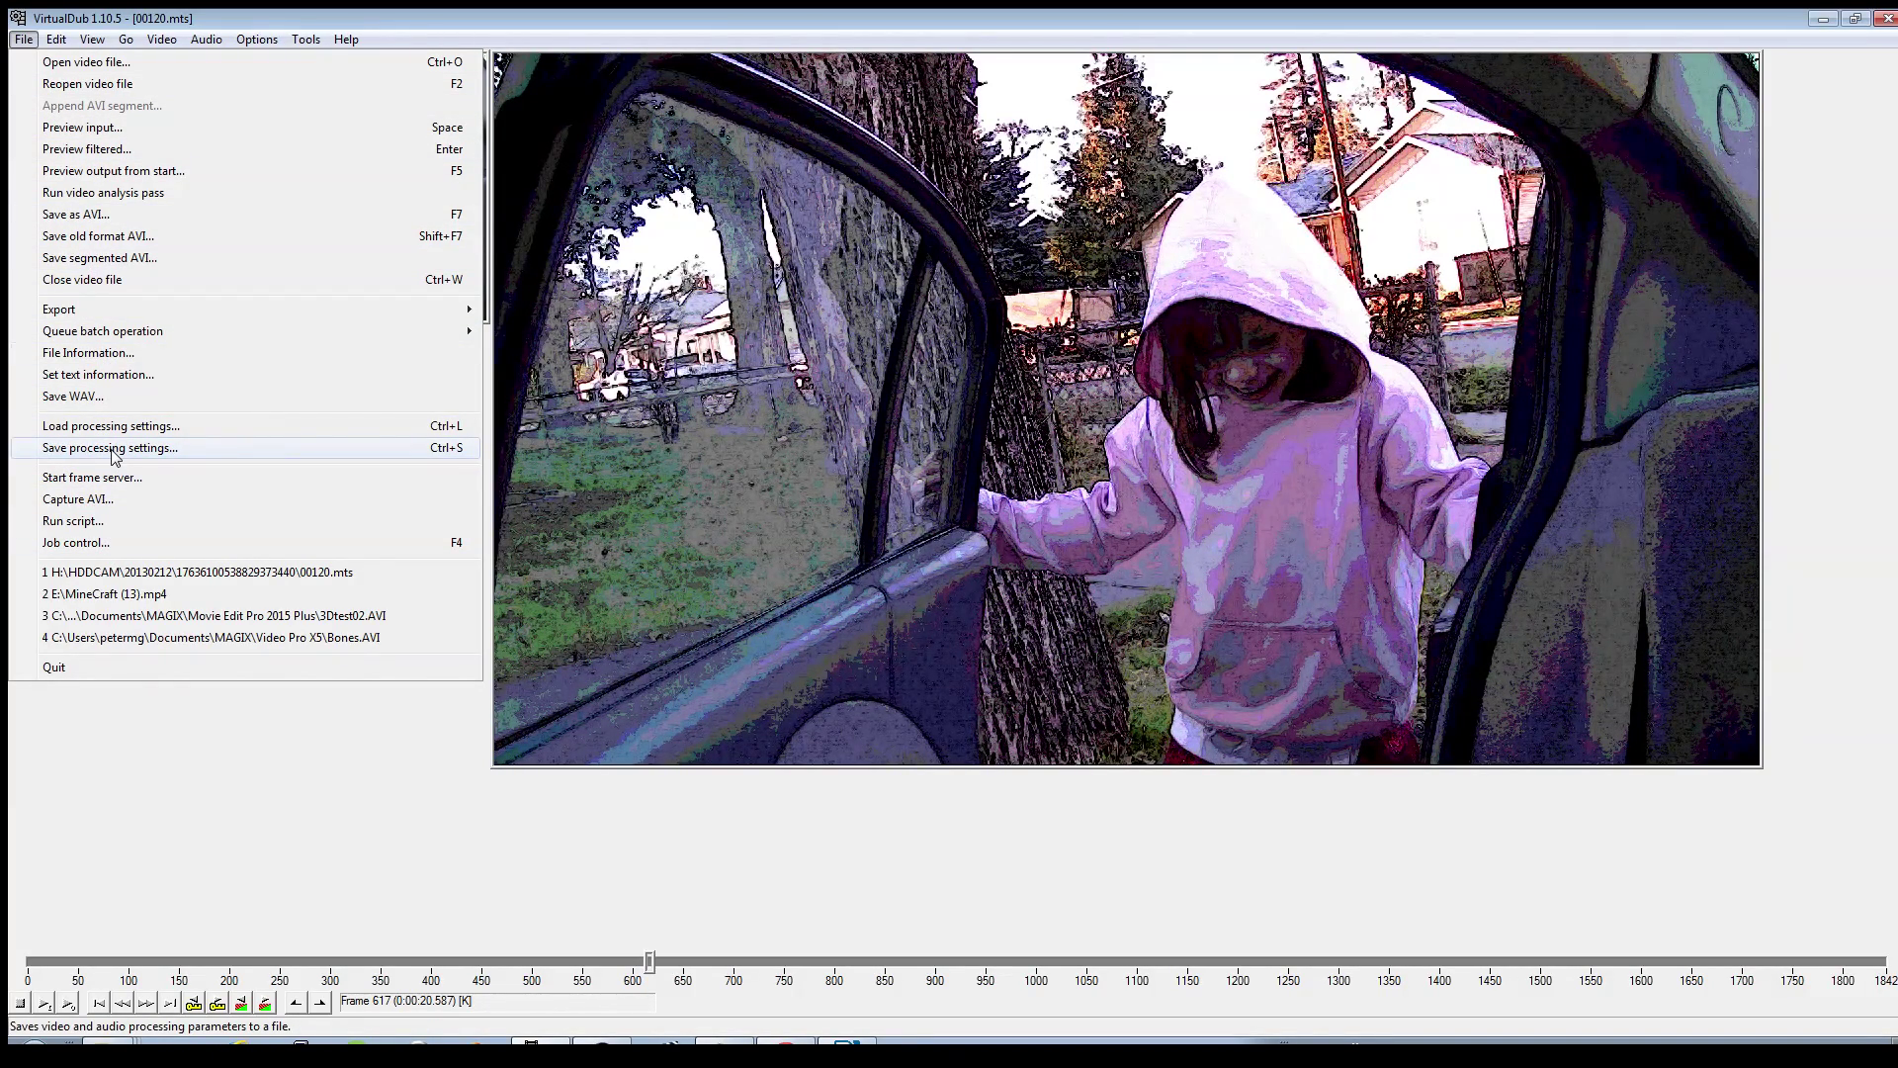
left_click(188, 732)
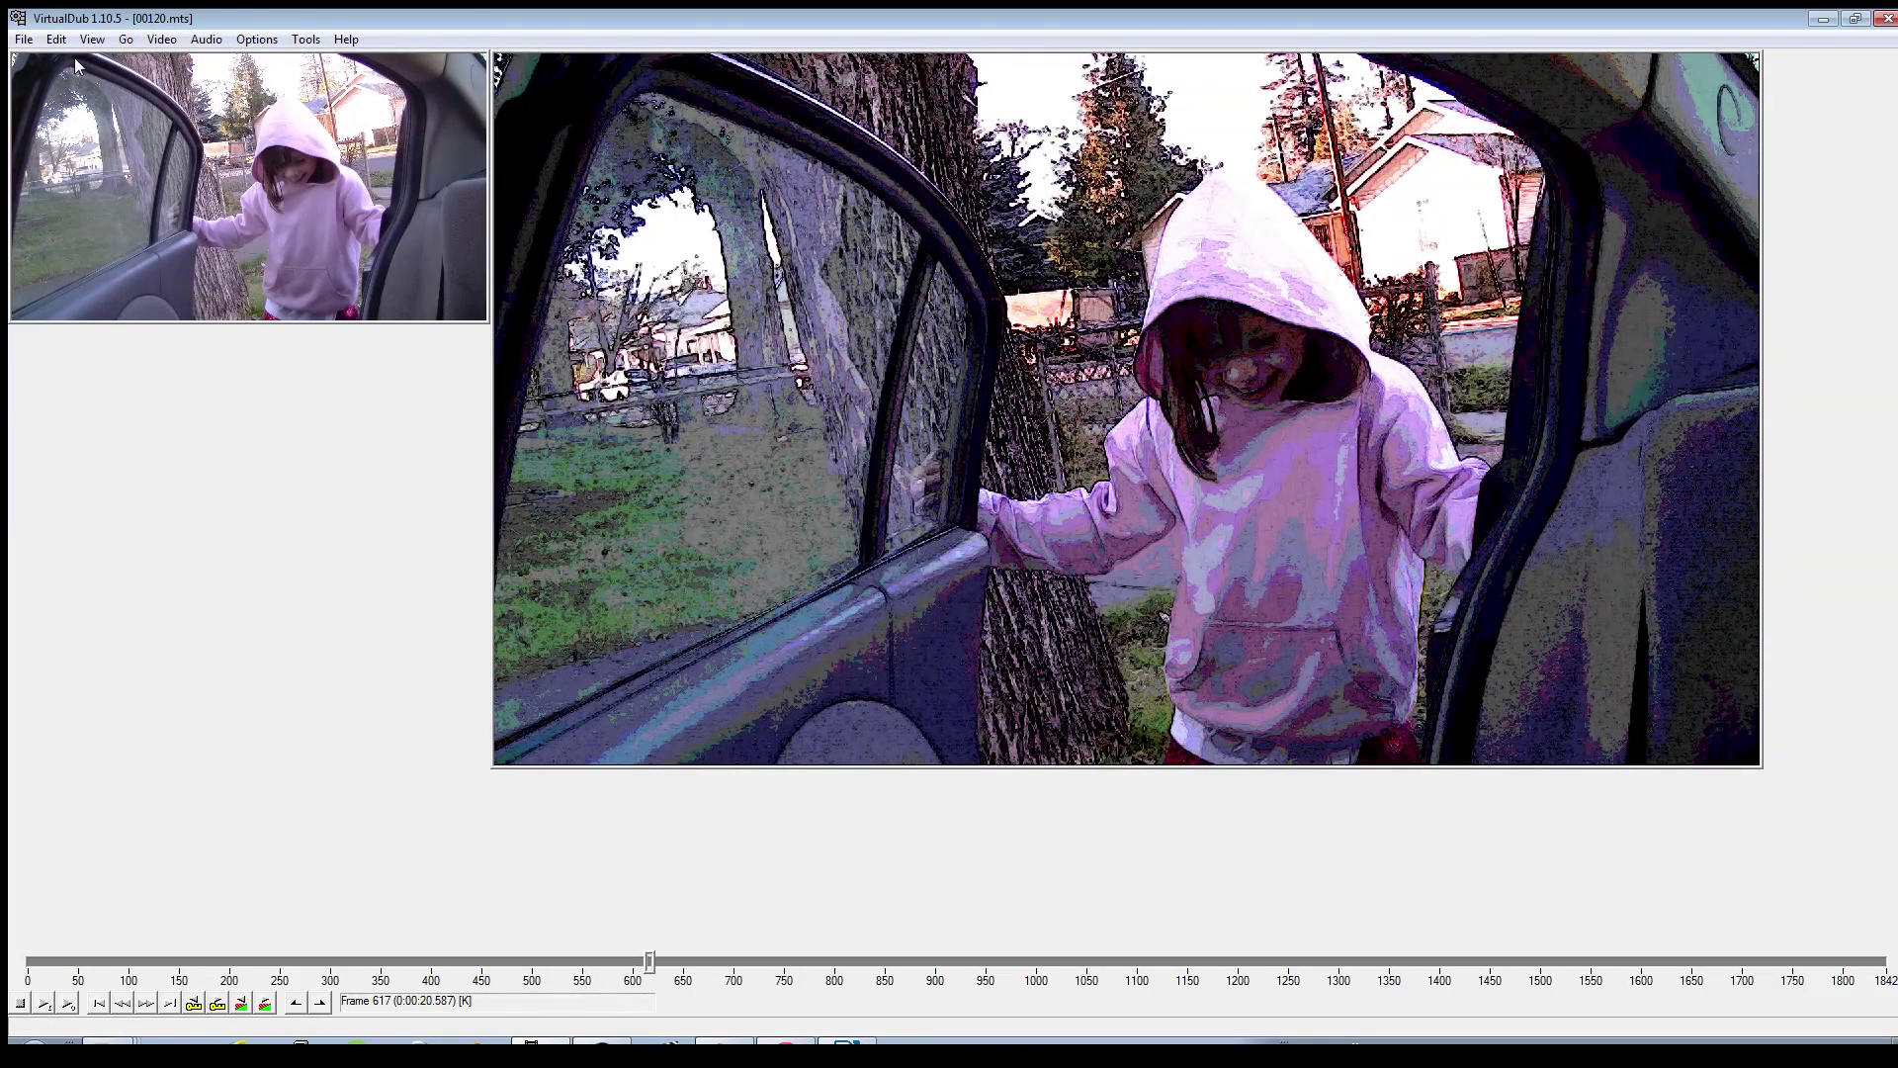
- Save the current processing settings as a VirtualDub script named GoodCartoon02
left_click(24, 39)
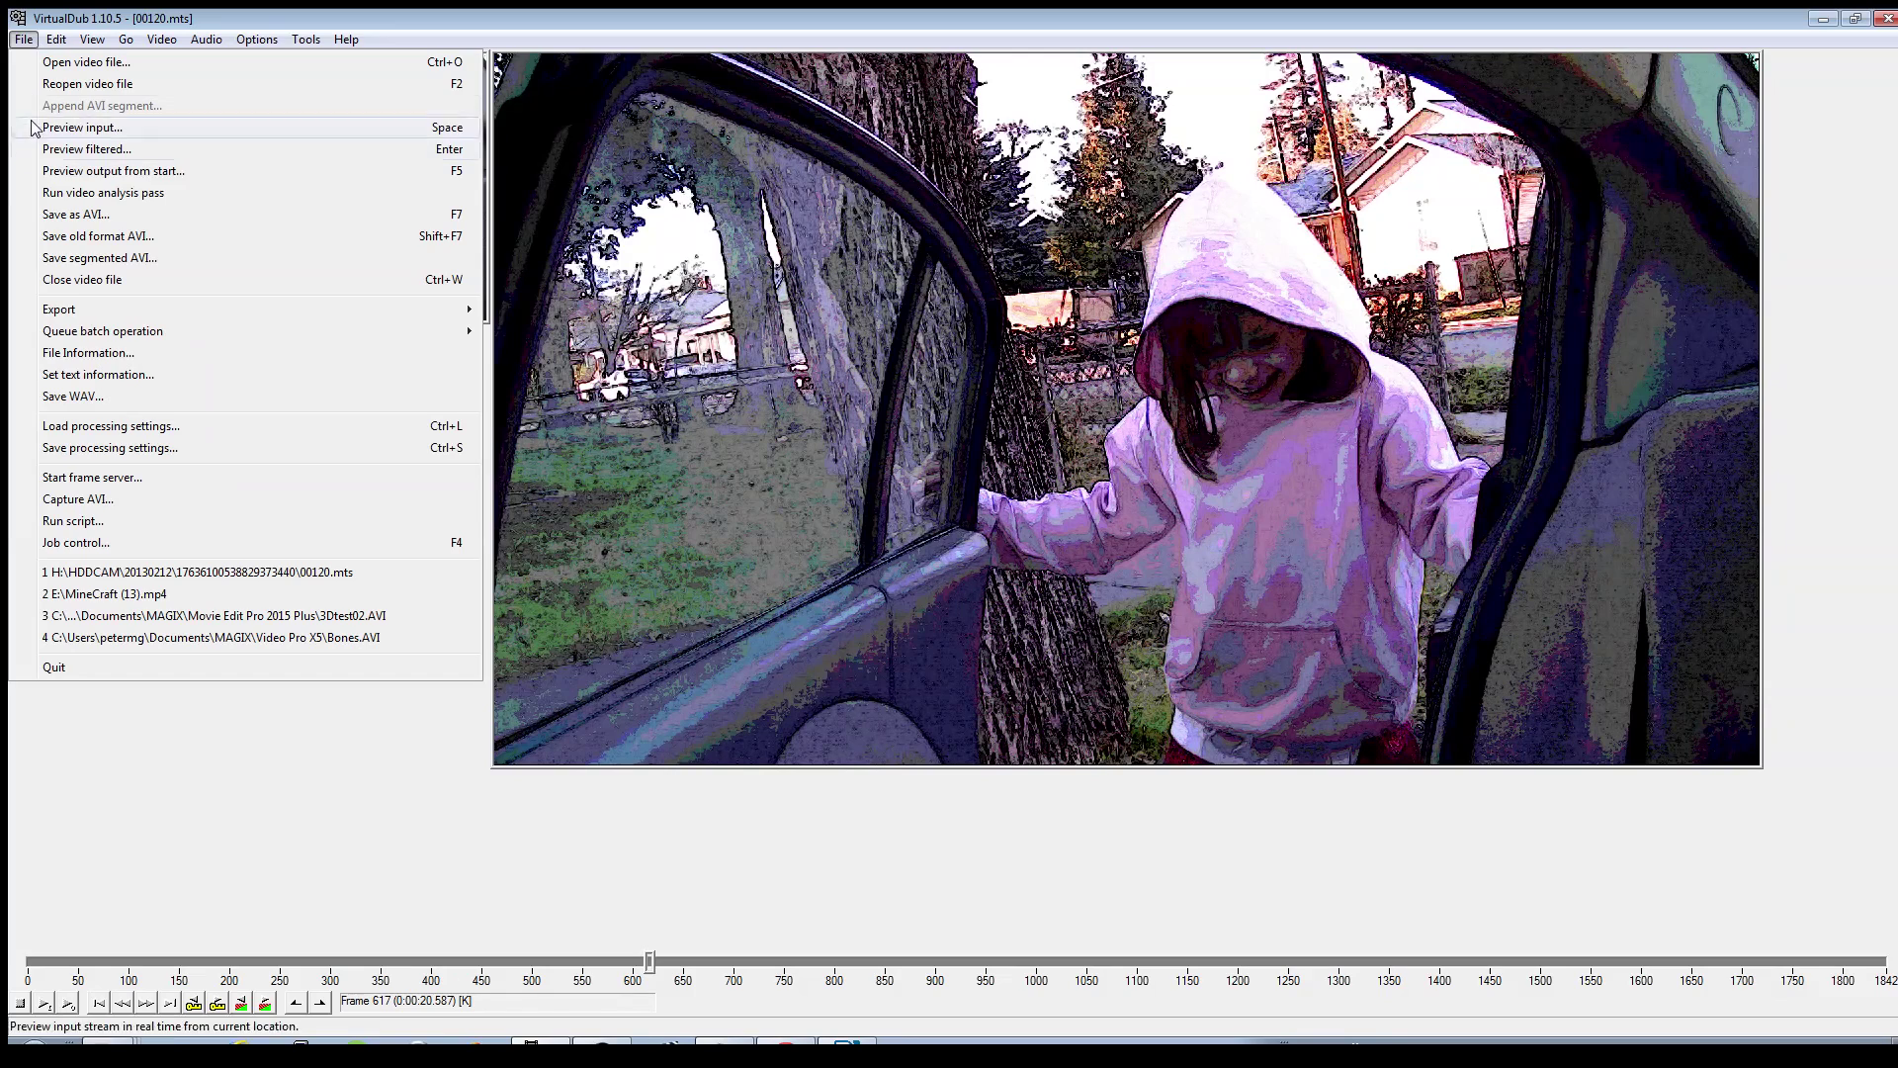
left_click(107, 448)
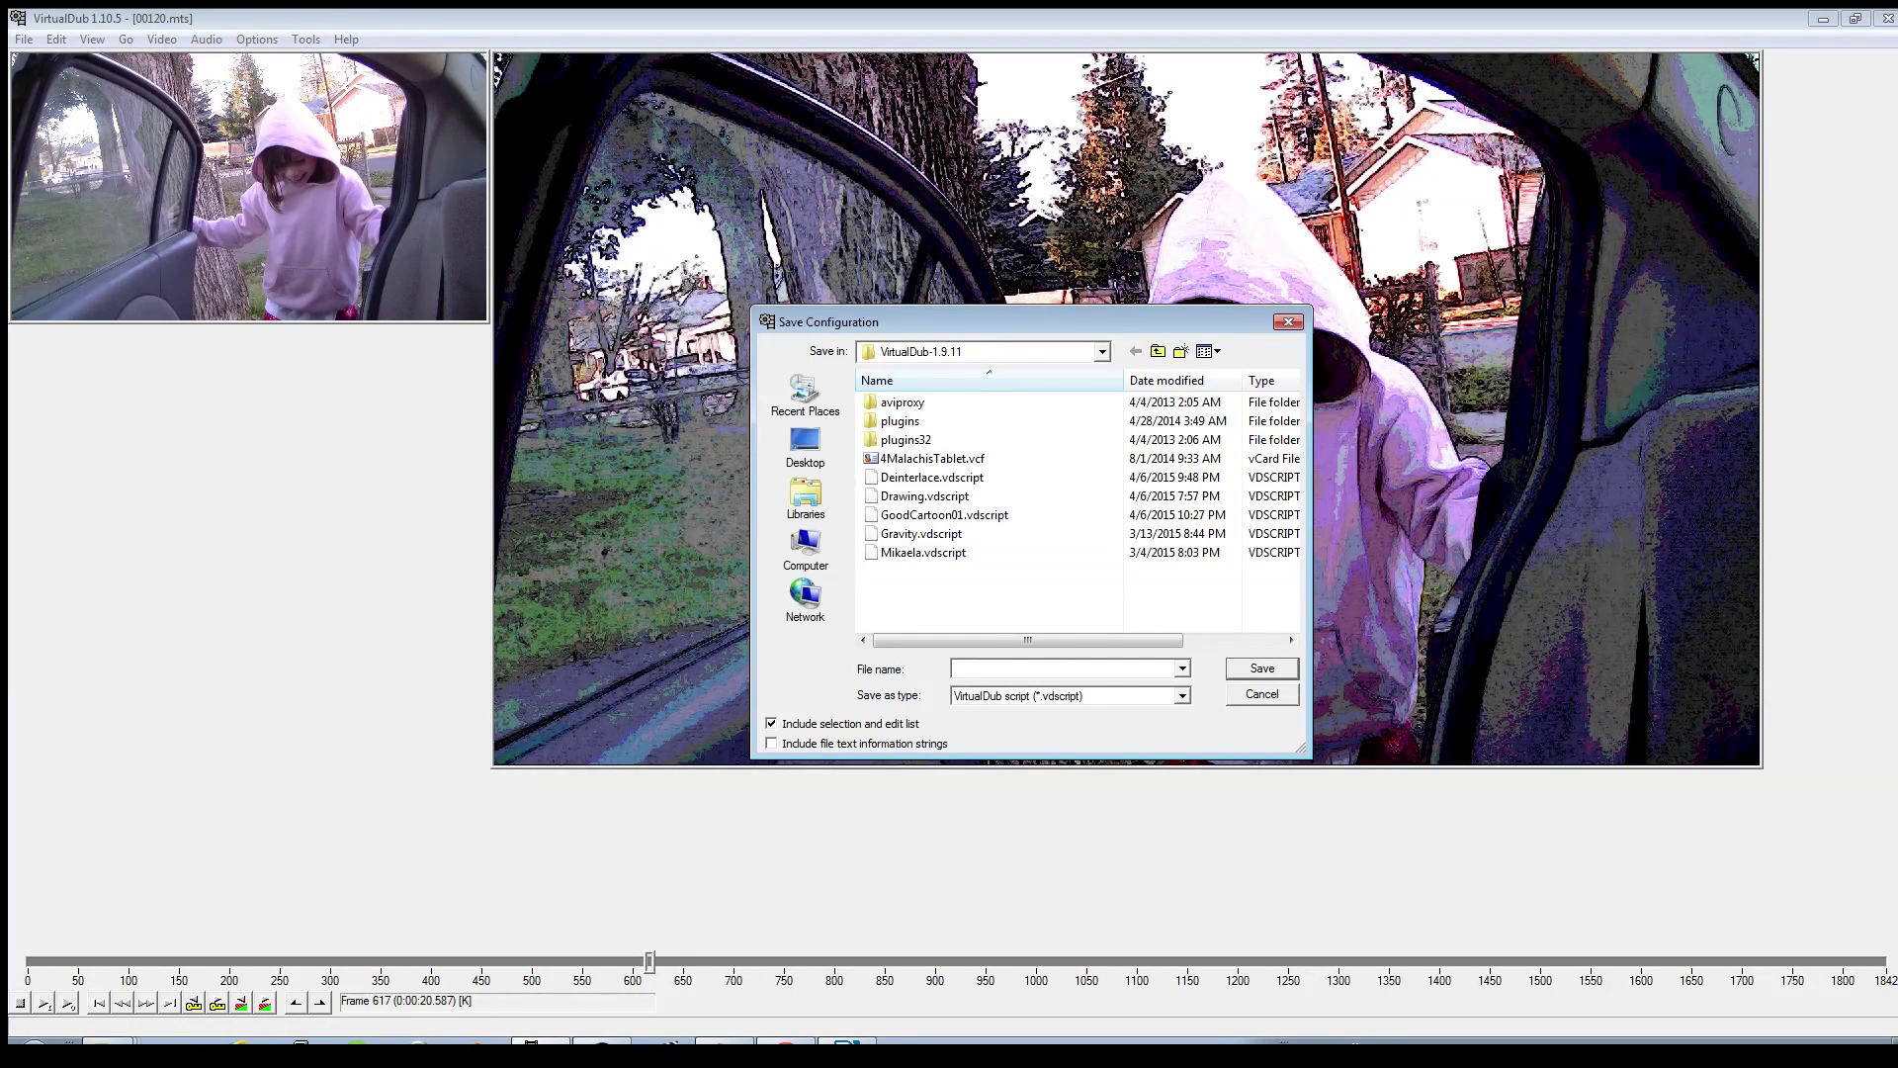
type("GoodC")
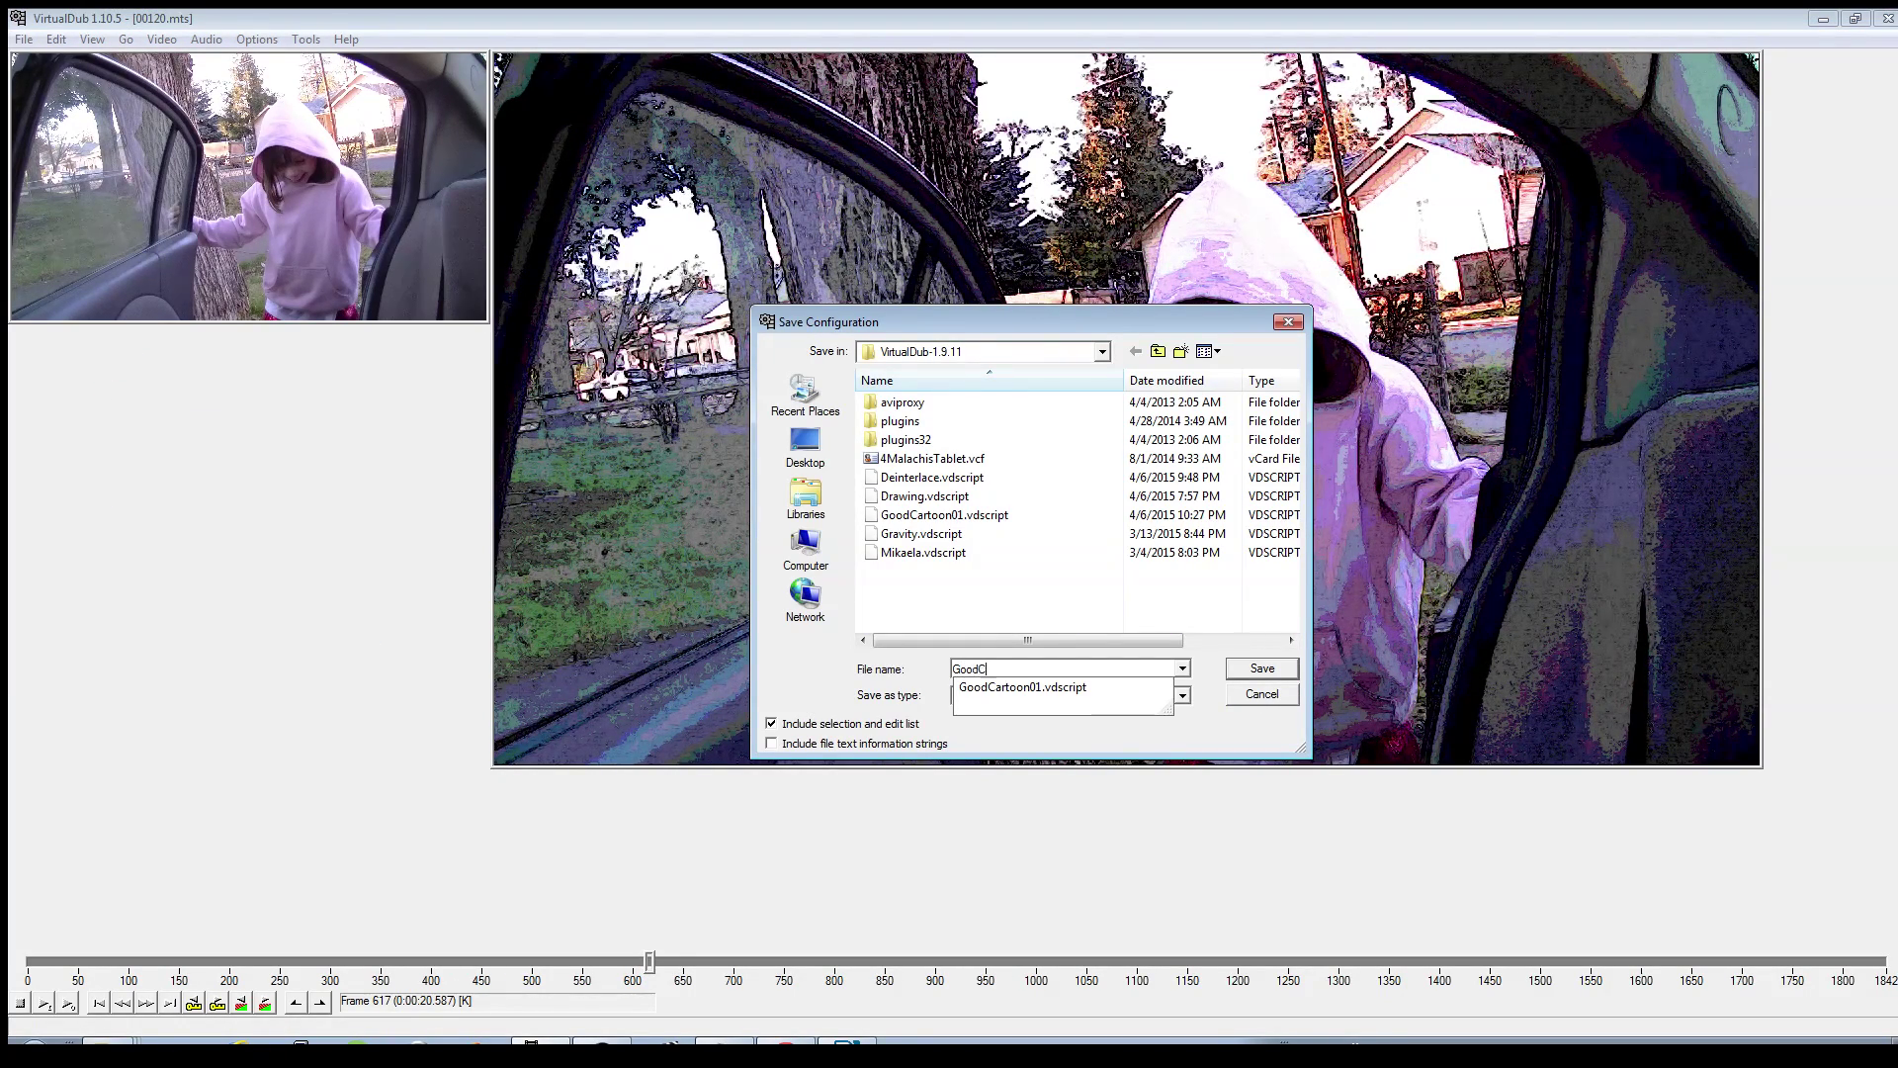
type("artoon02")
key("Return")
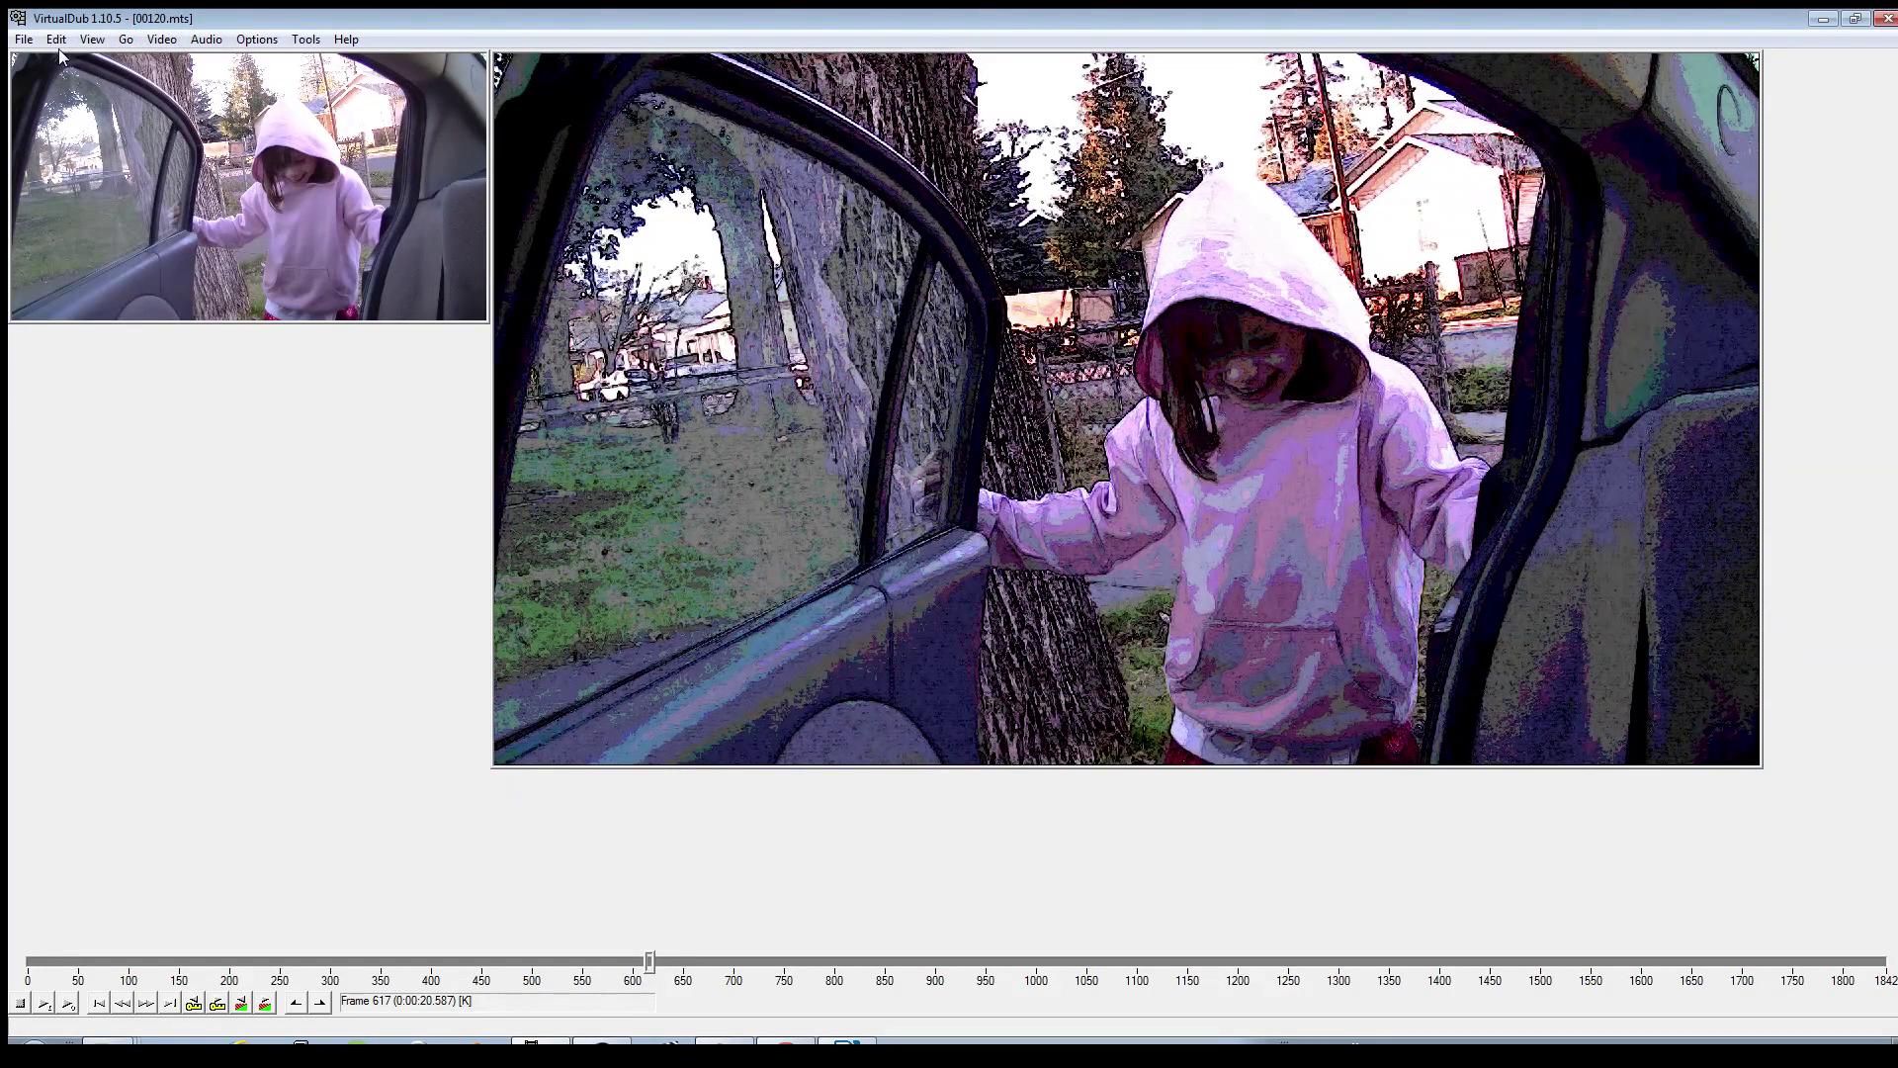
- Load the processing settings from GoodCartoon01.vdscript
left_click(21, 39)
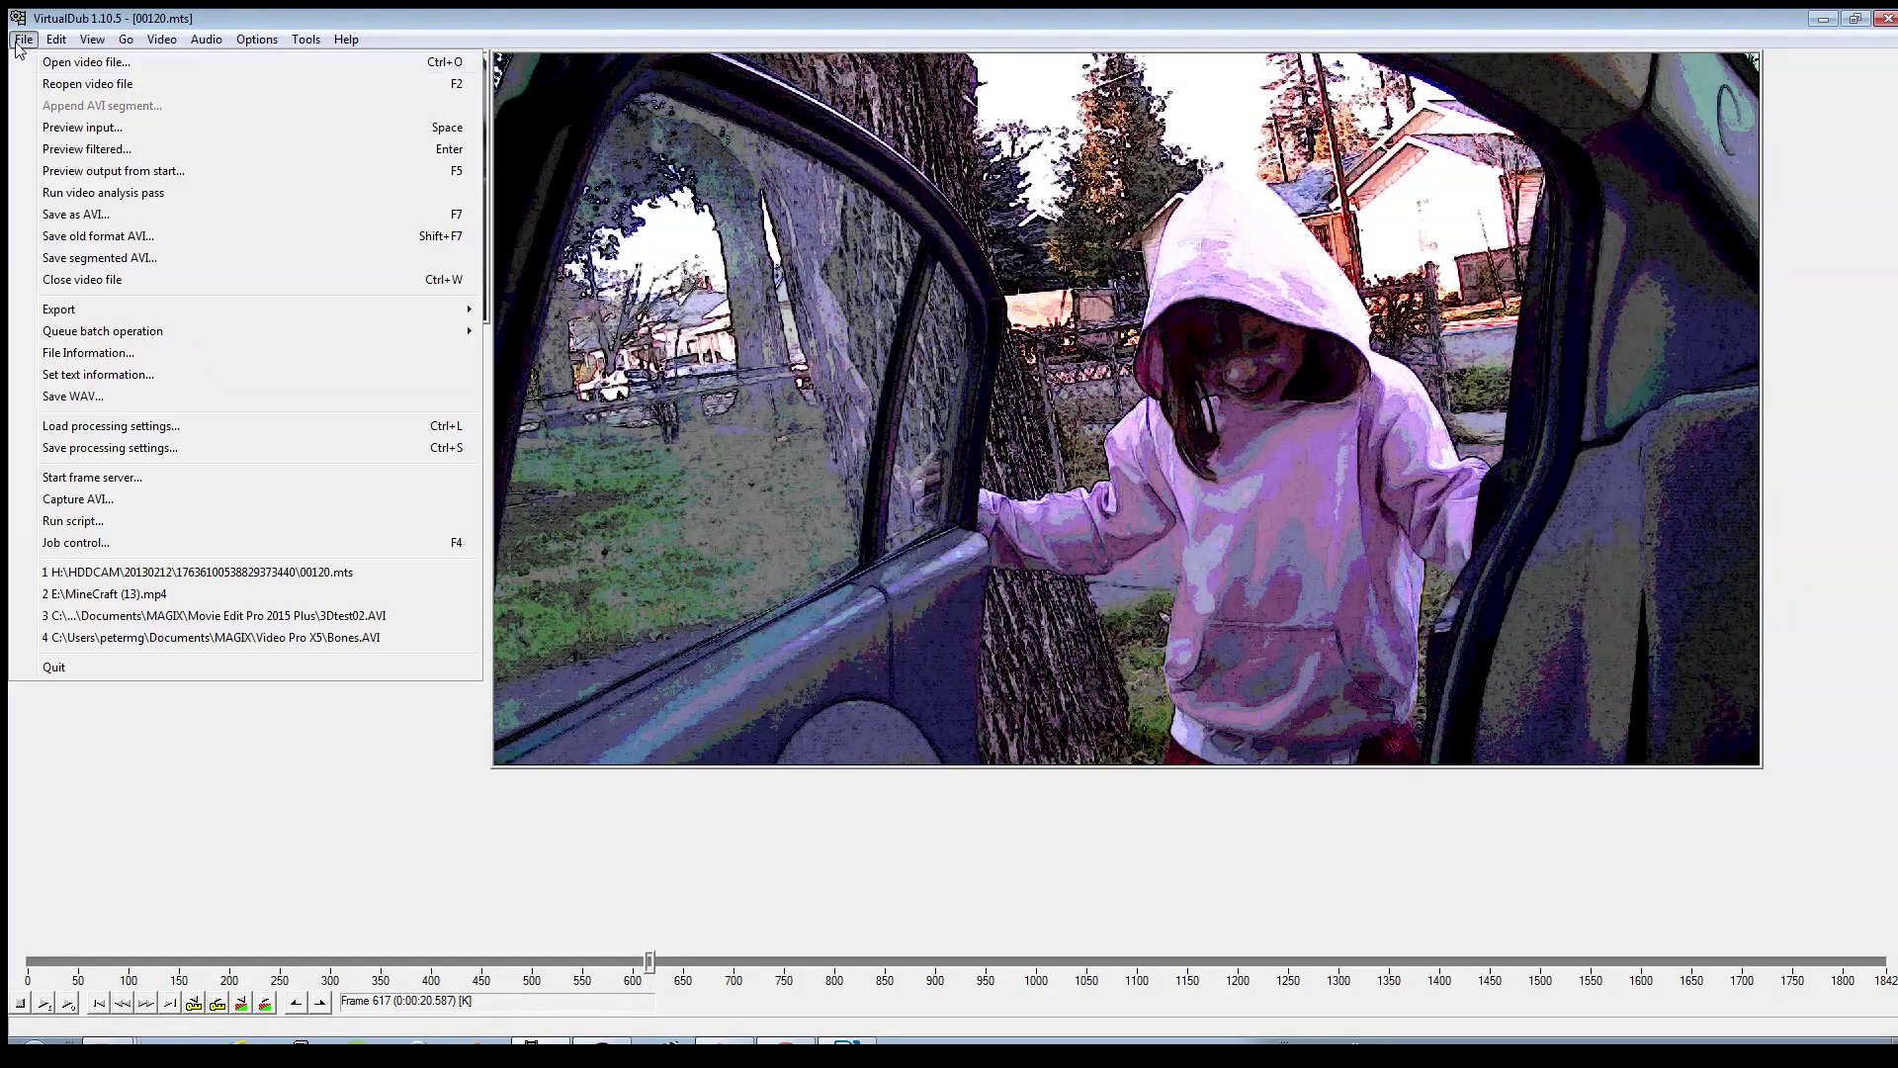
left_click(91, 428)
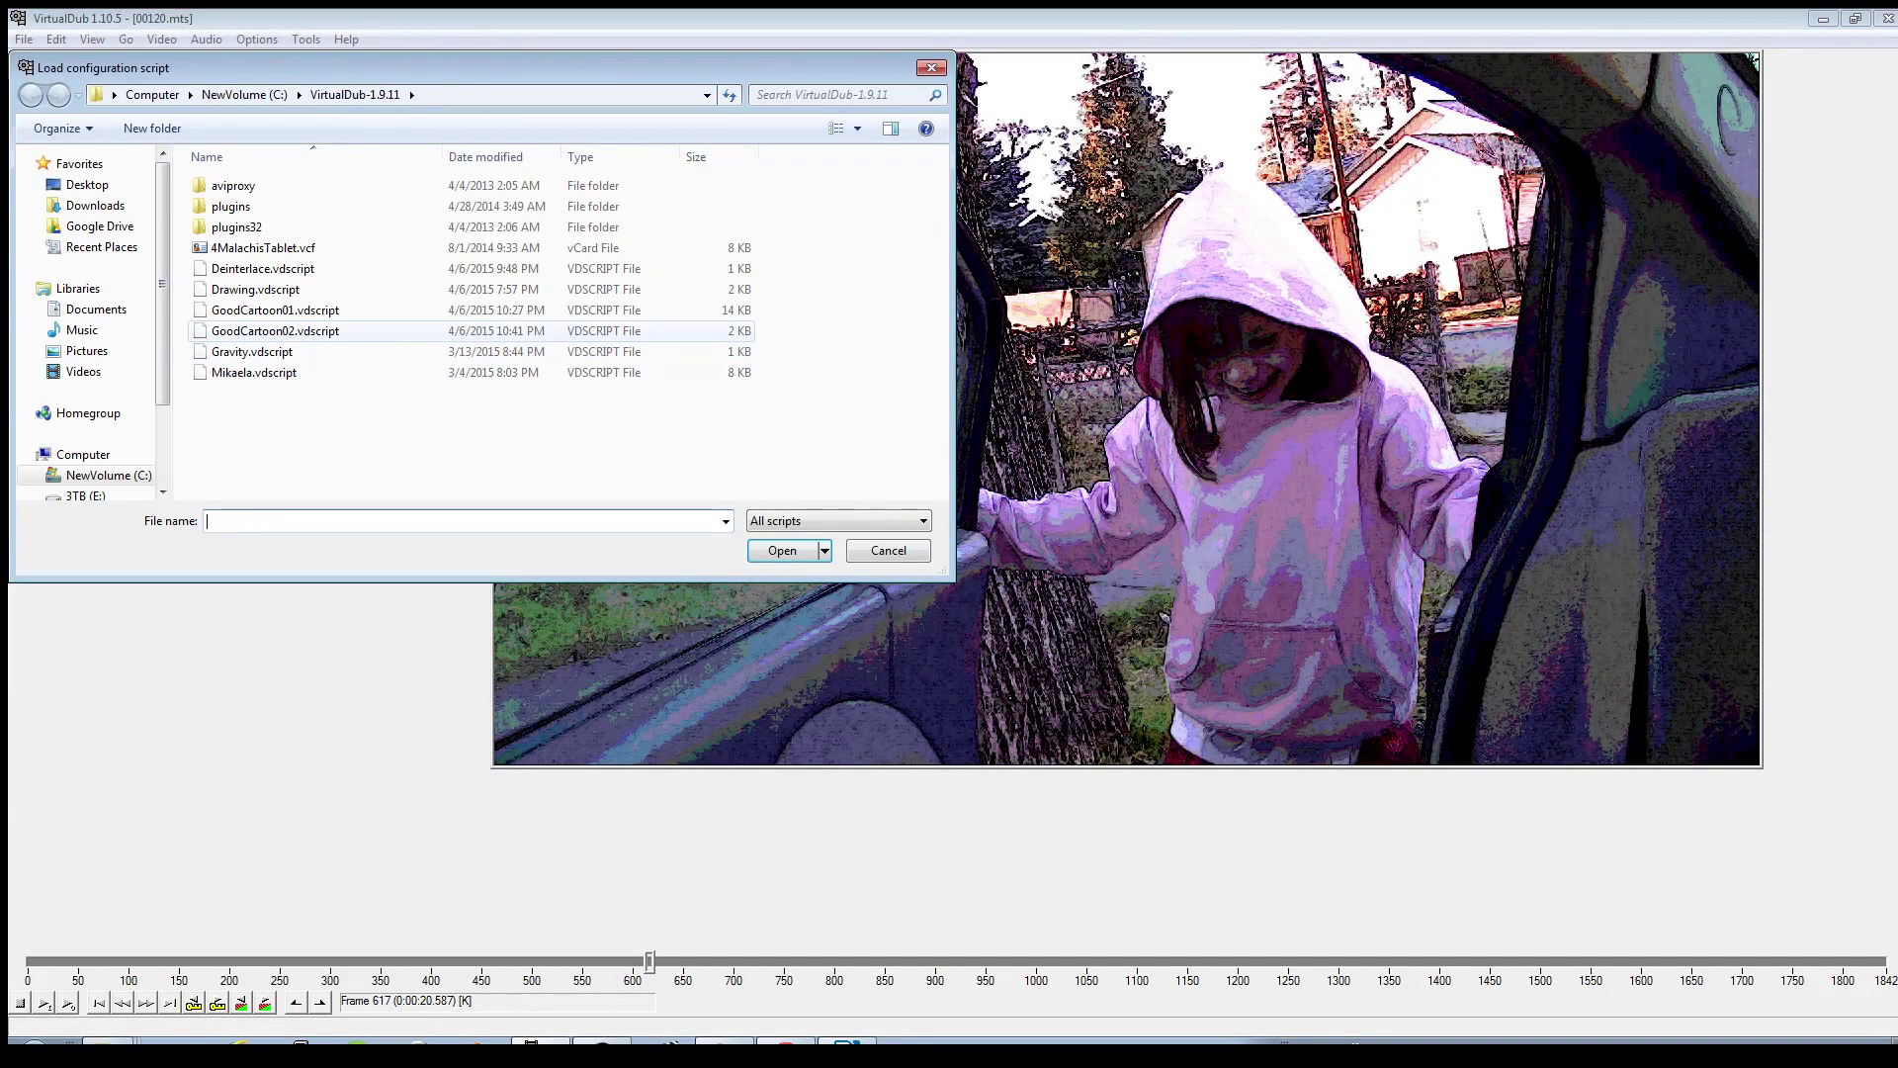
double_click(259, 312)
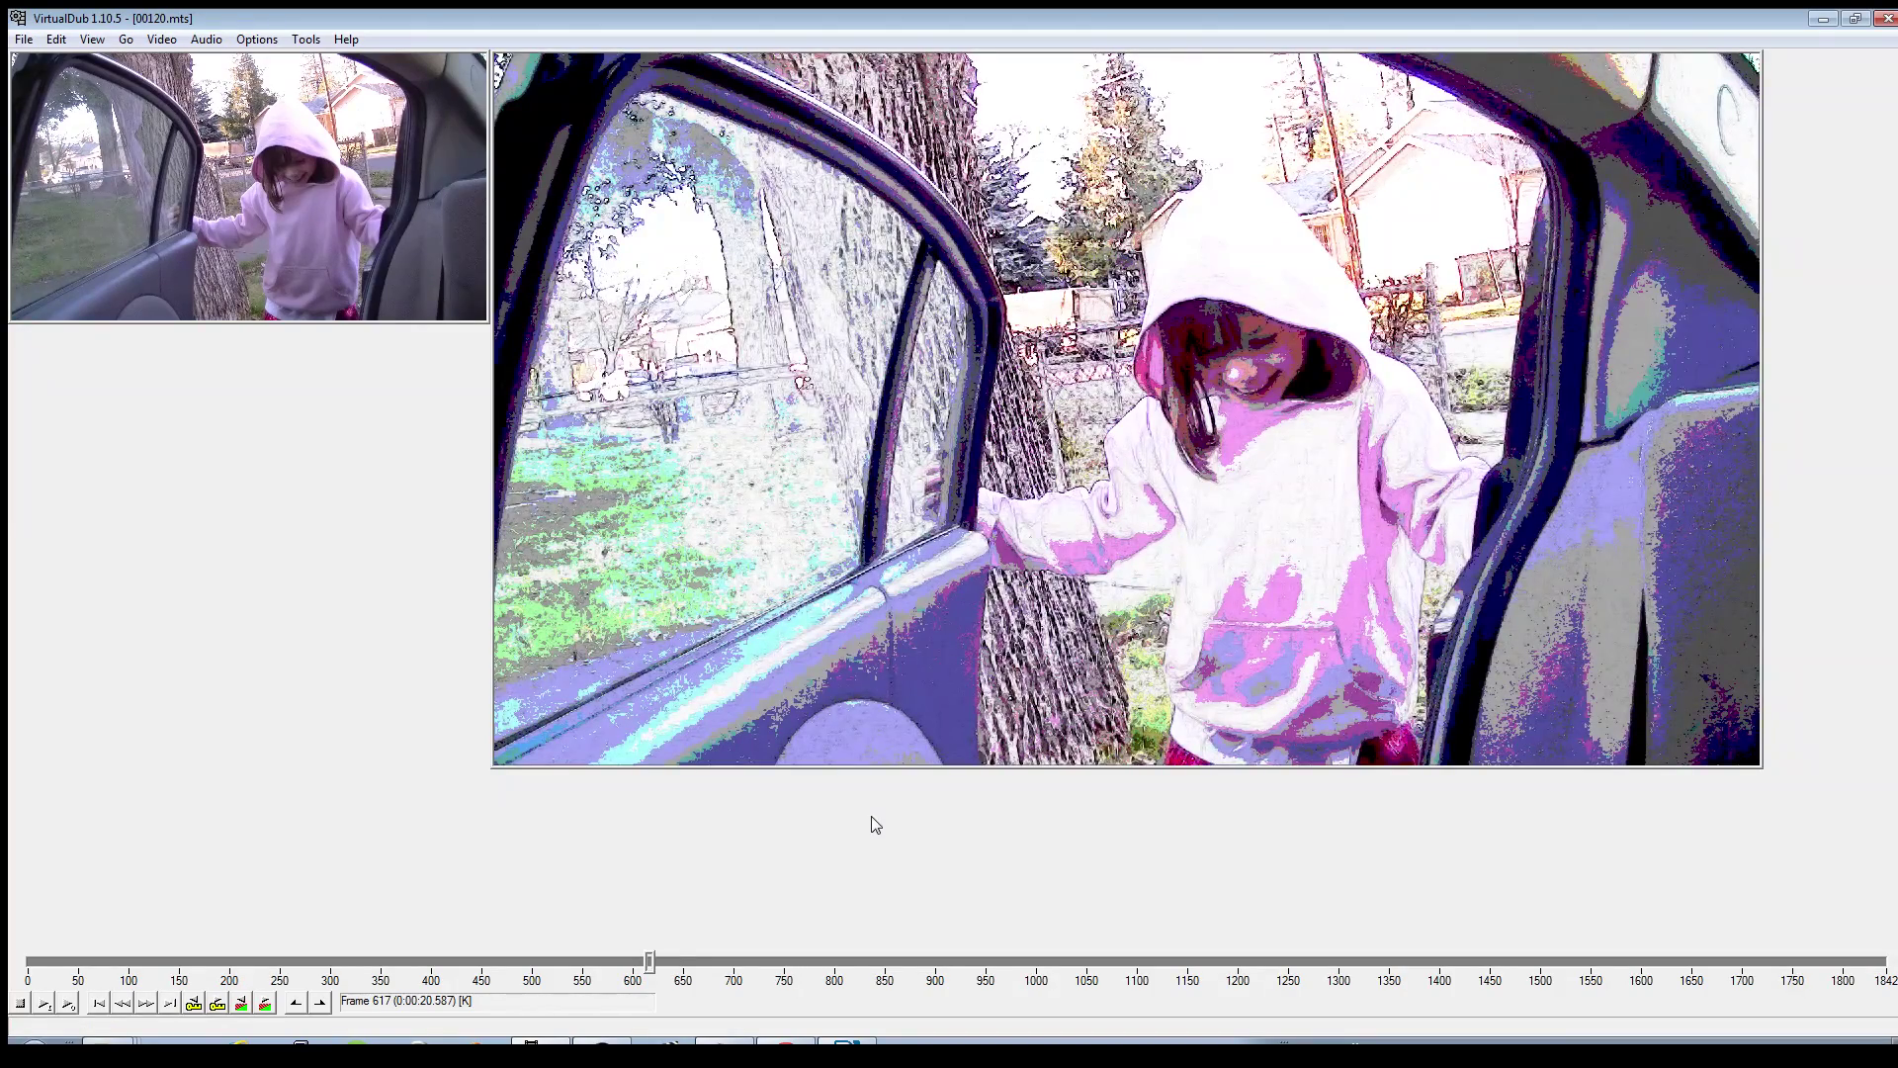
- Examine the GoodCartoon01 effect on the output frames following frame 617 and further into the clip at frame 826
key("Right")
key("Right")
key("Right")
key("Right")
key("Right")
key("Right")
key("Right")
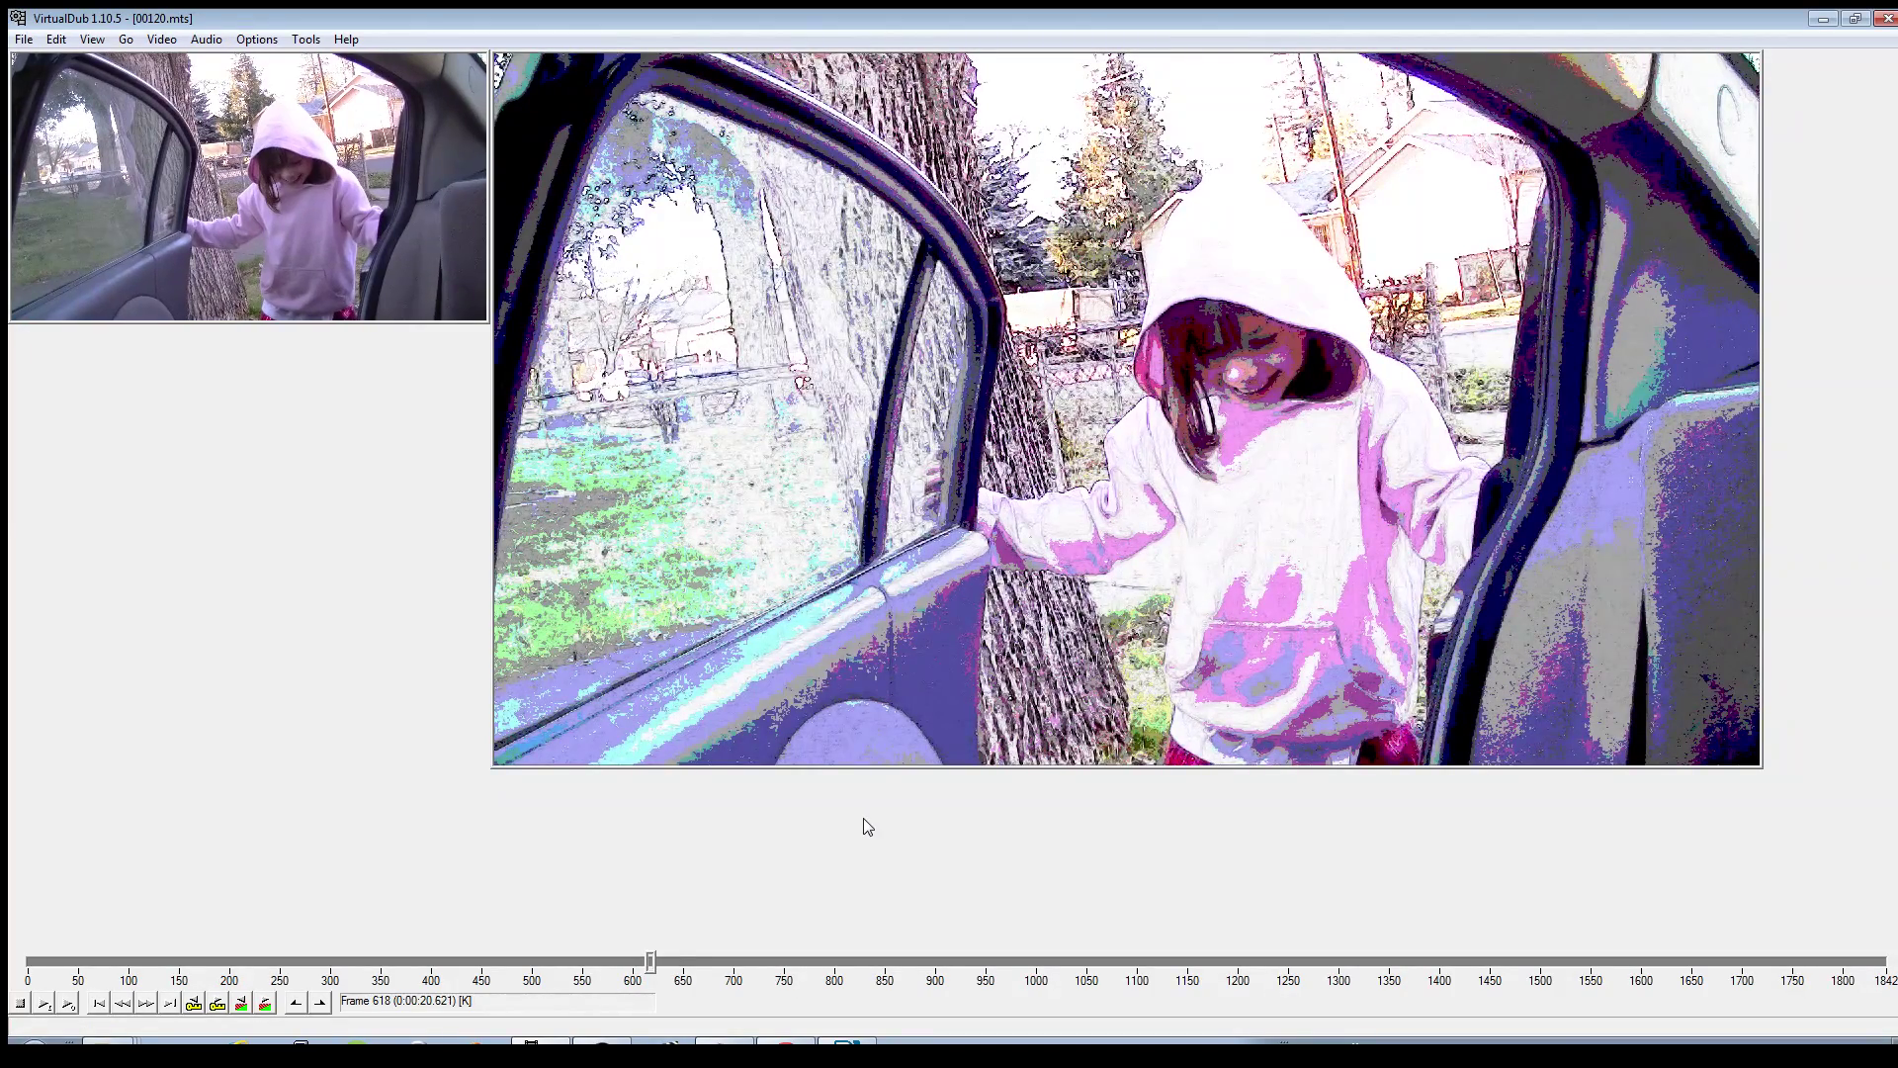
left_click(861, 961)
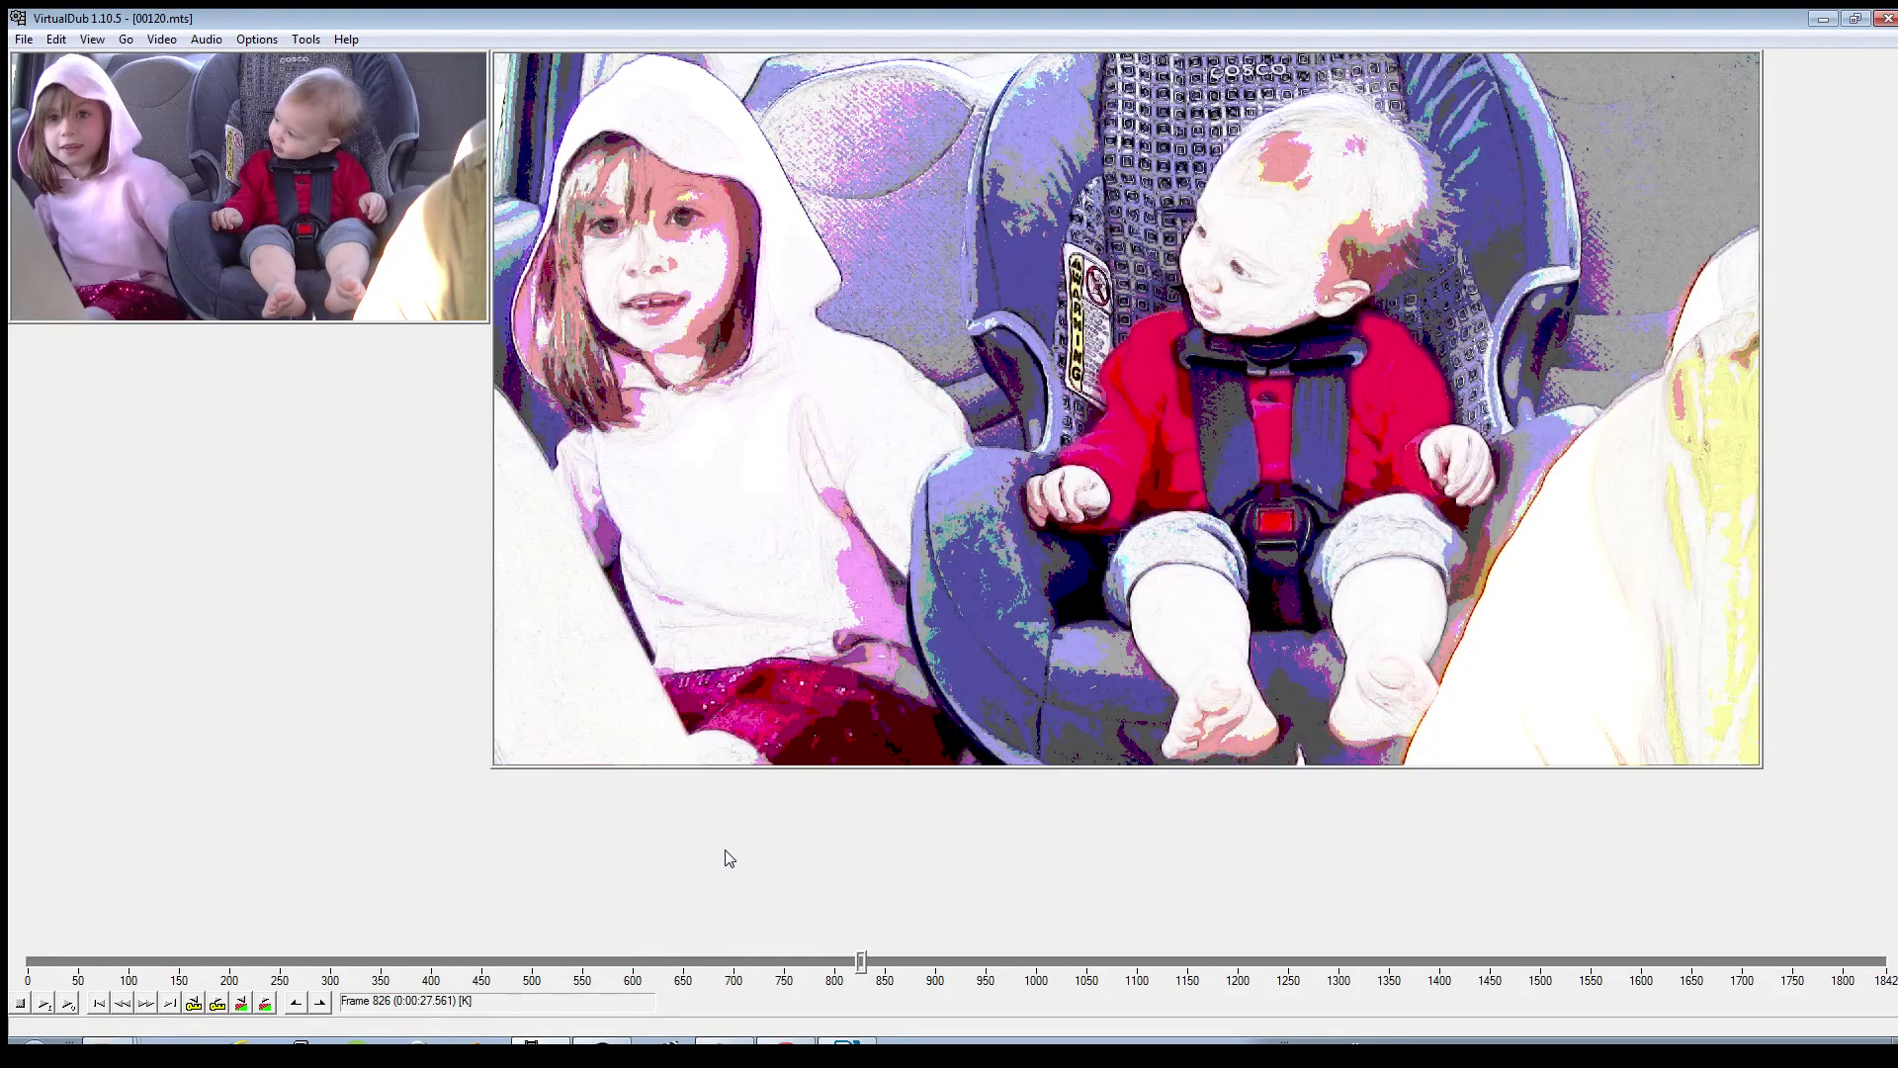
- Load the processing settings from GoodCartoon02.vdscript and check the output from frame 845 on to frame 909
left_click(23, 40)
left_click(96, 427)
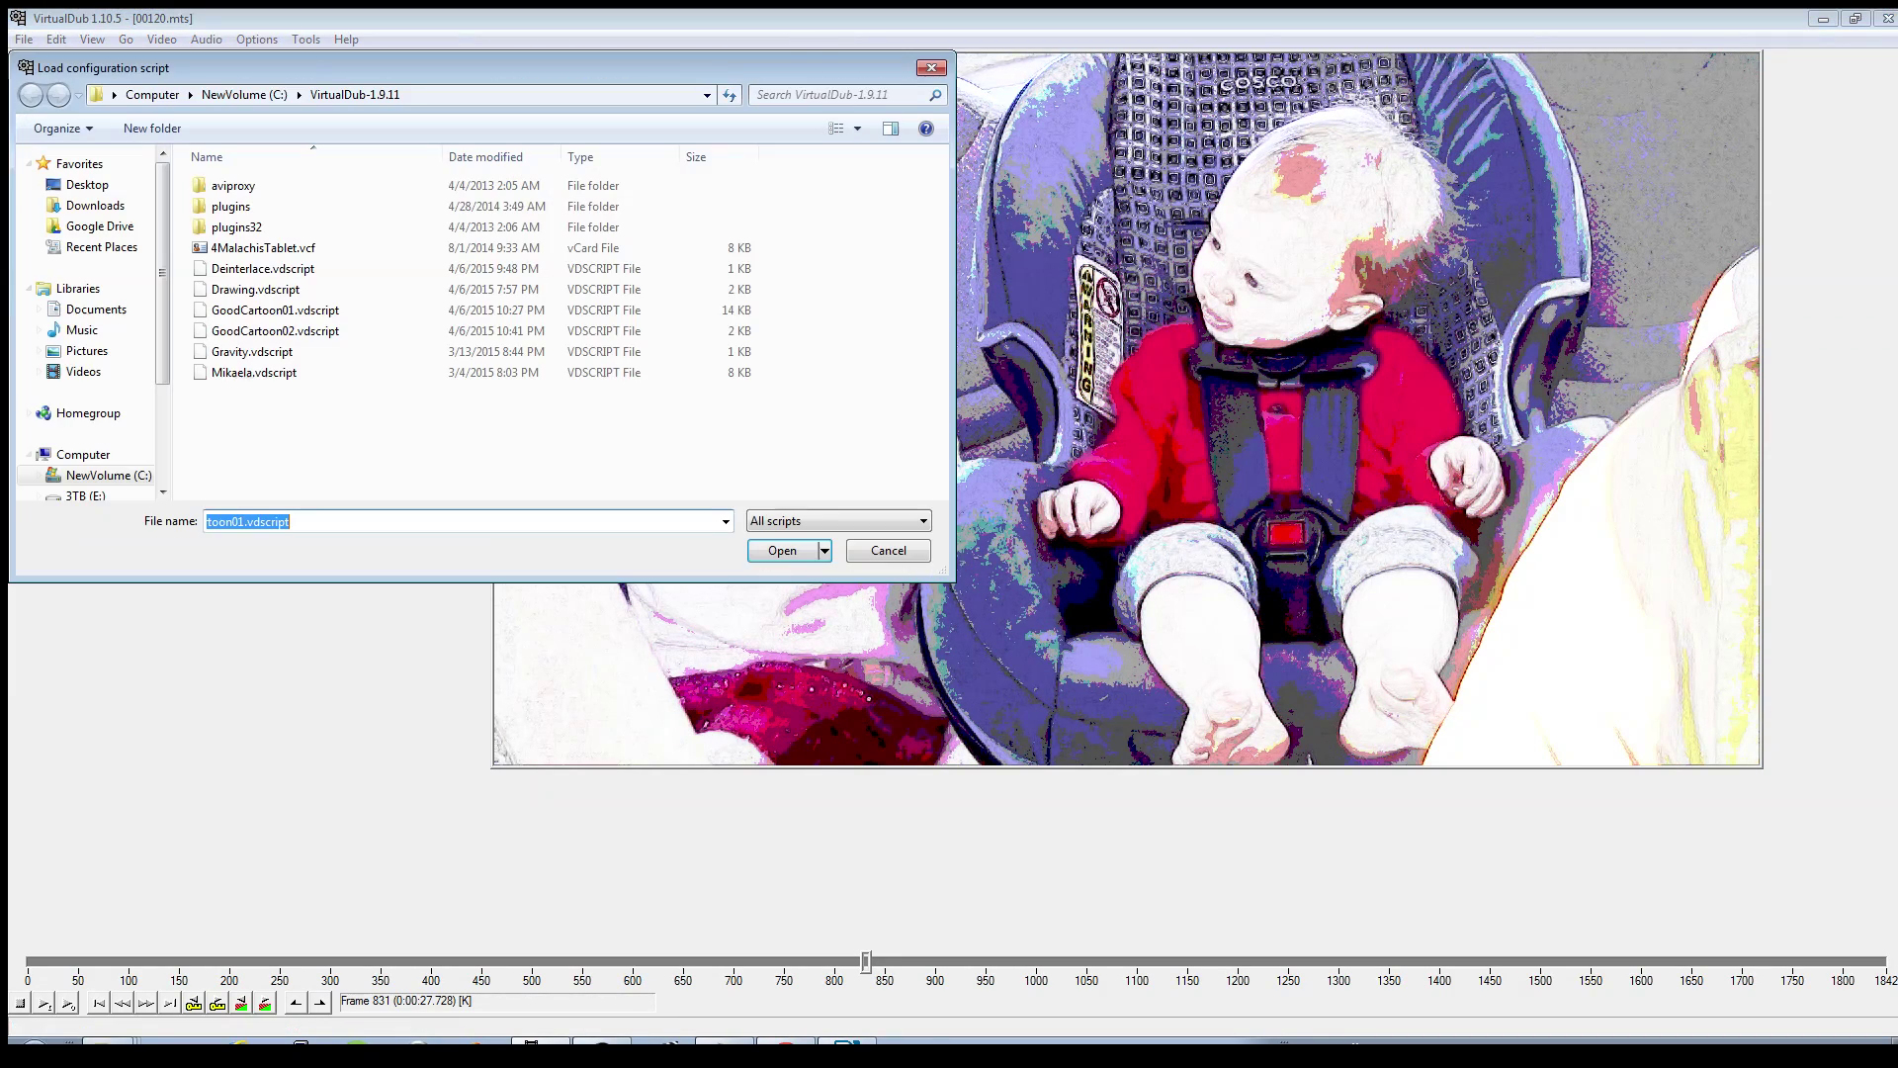
double_click(287, 332)
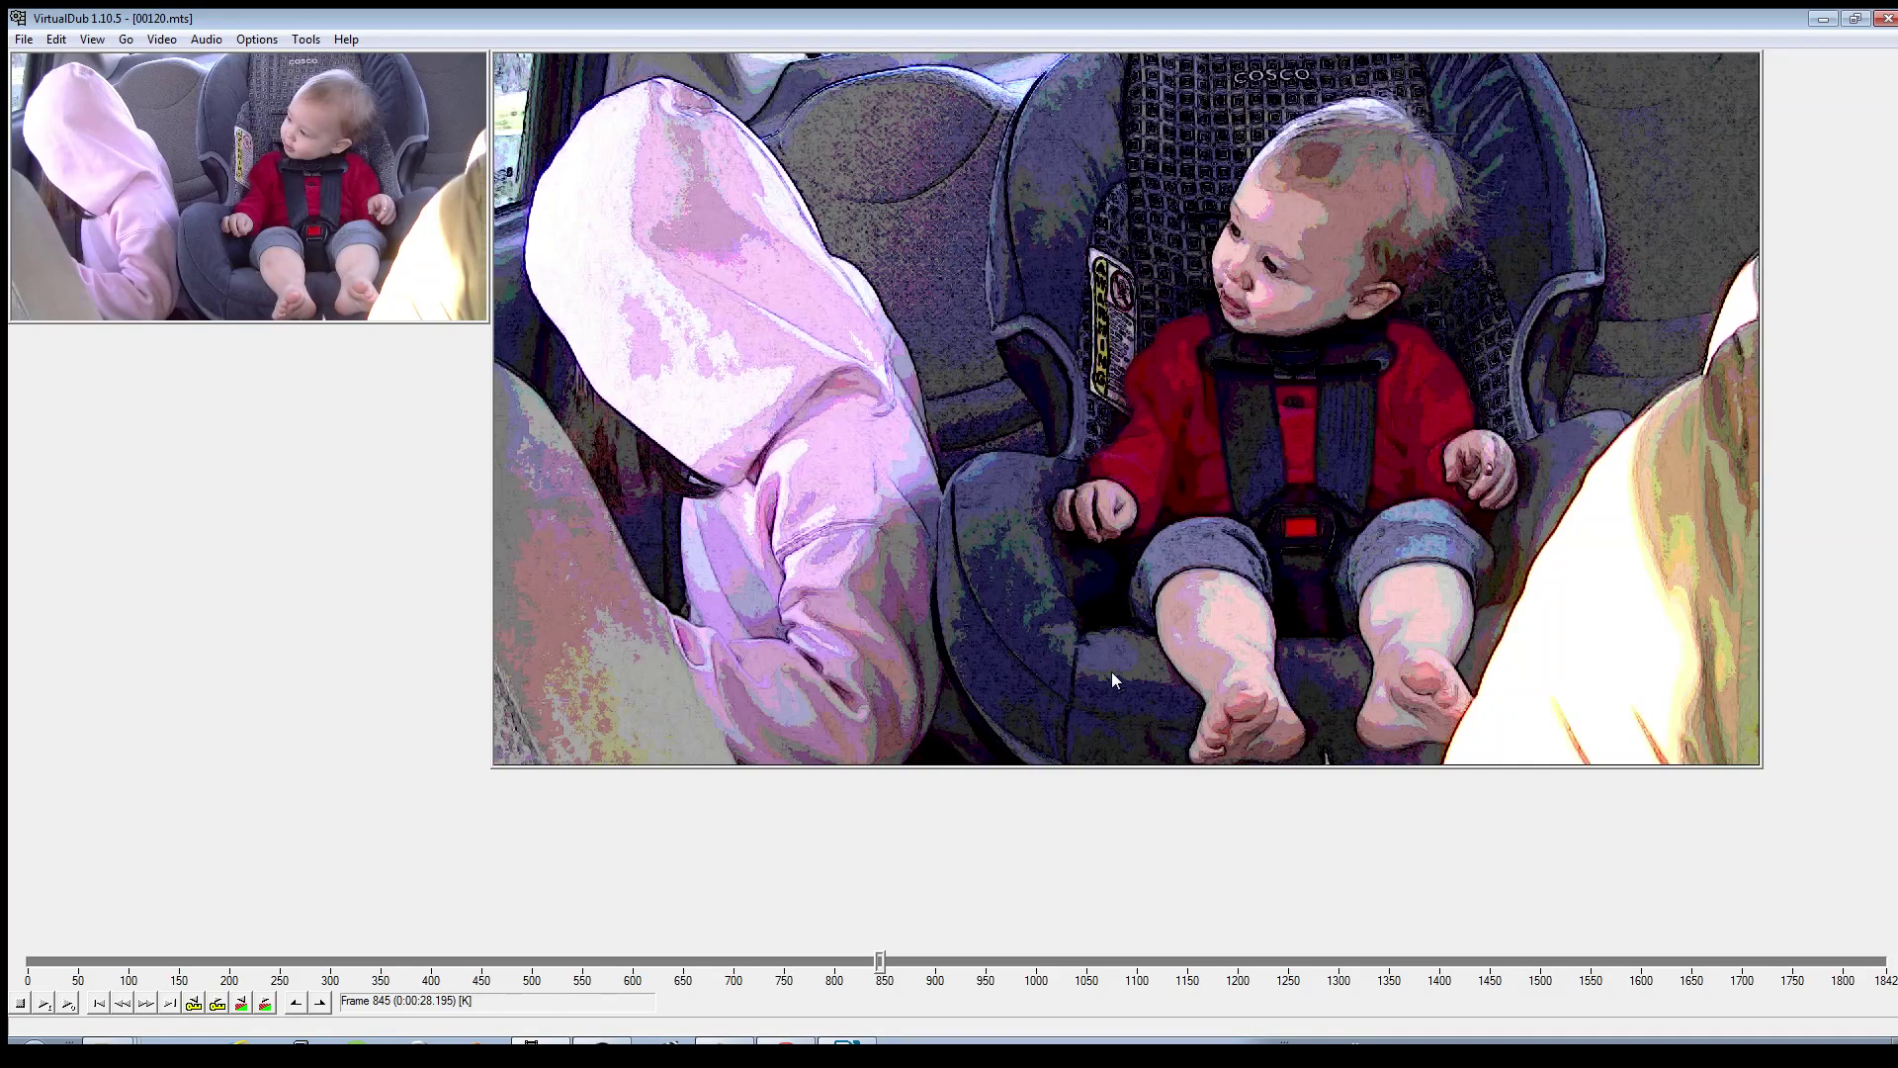
scroll(1088, 631, "down", 5)
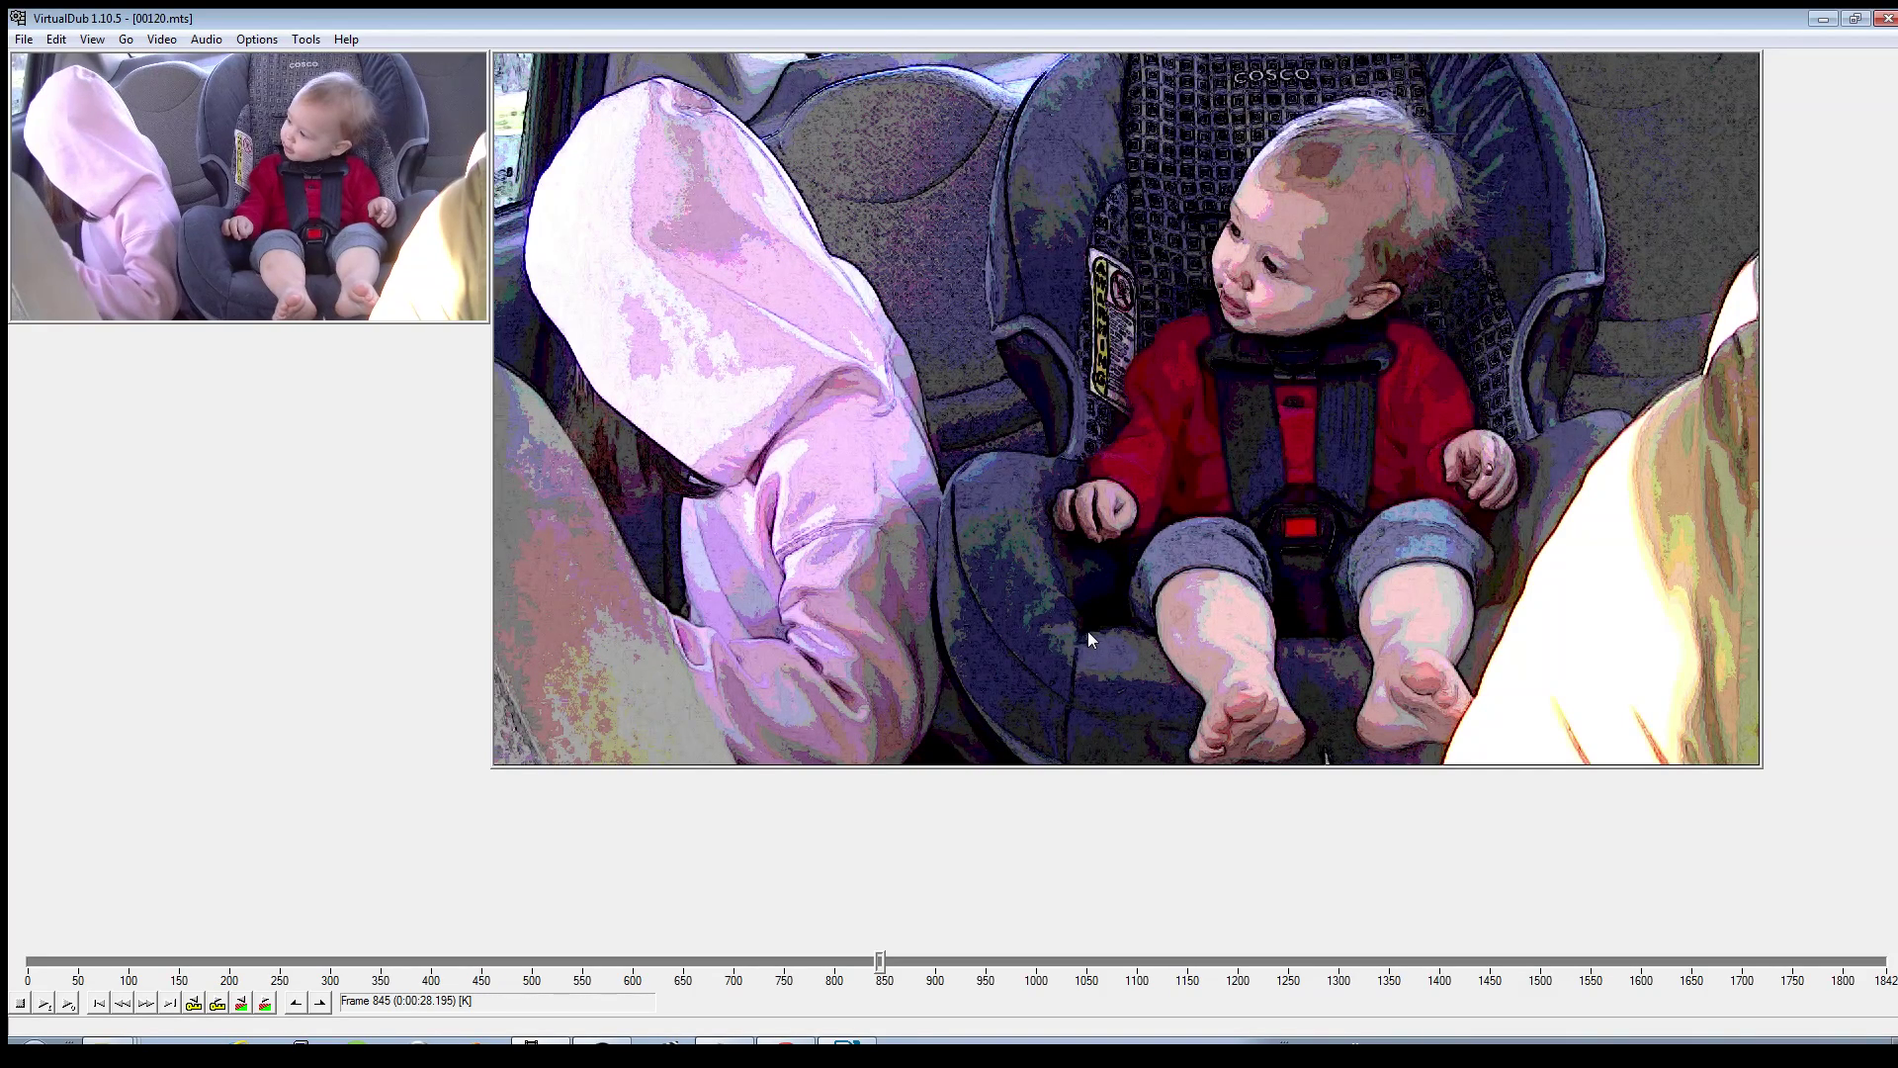
left_click_drag(879, 972, 942, 971)
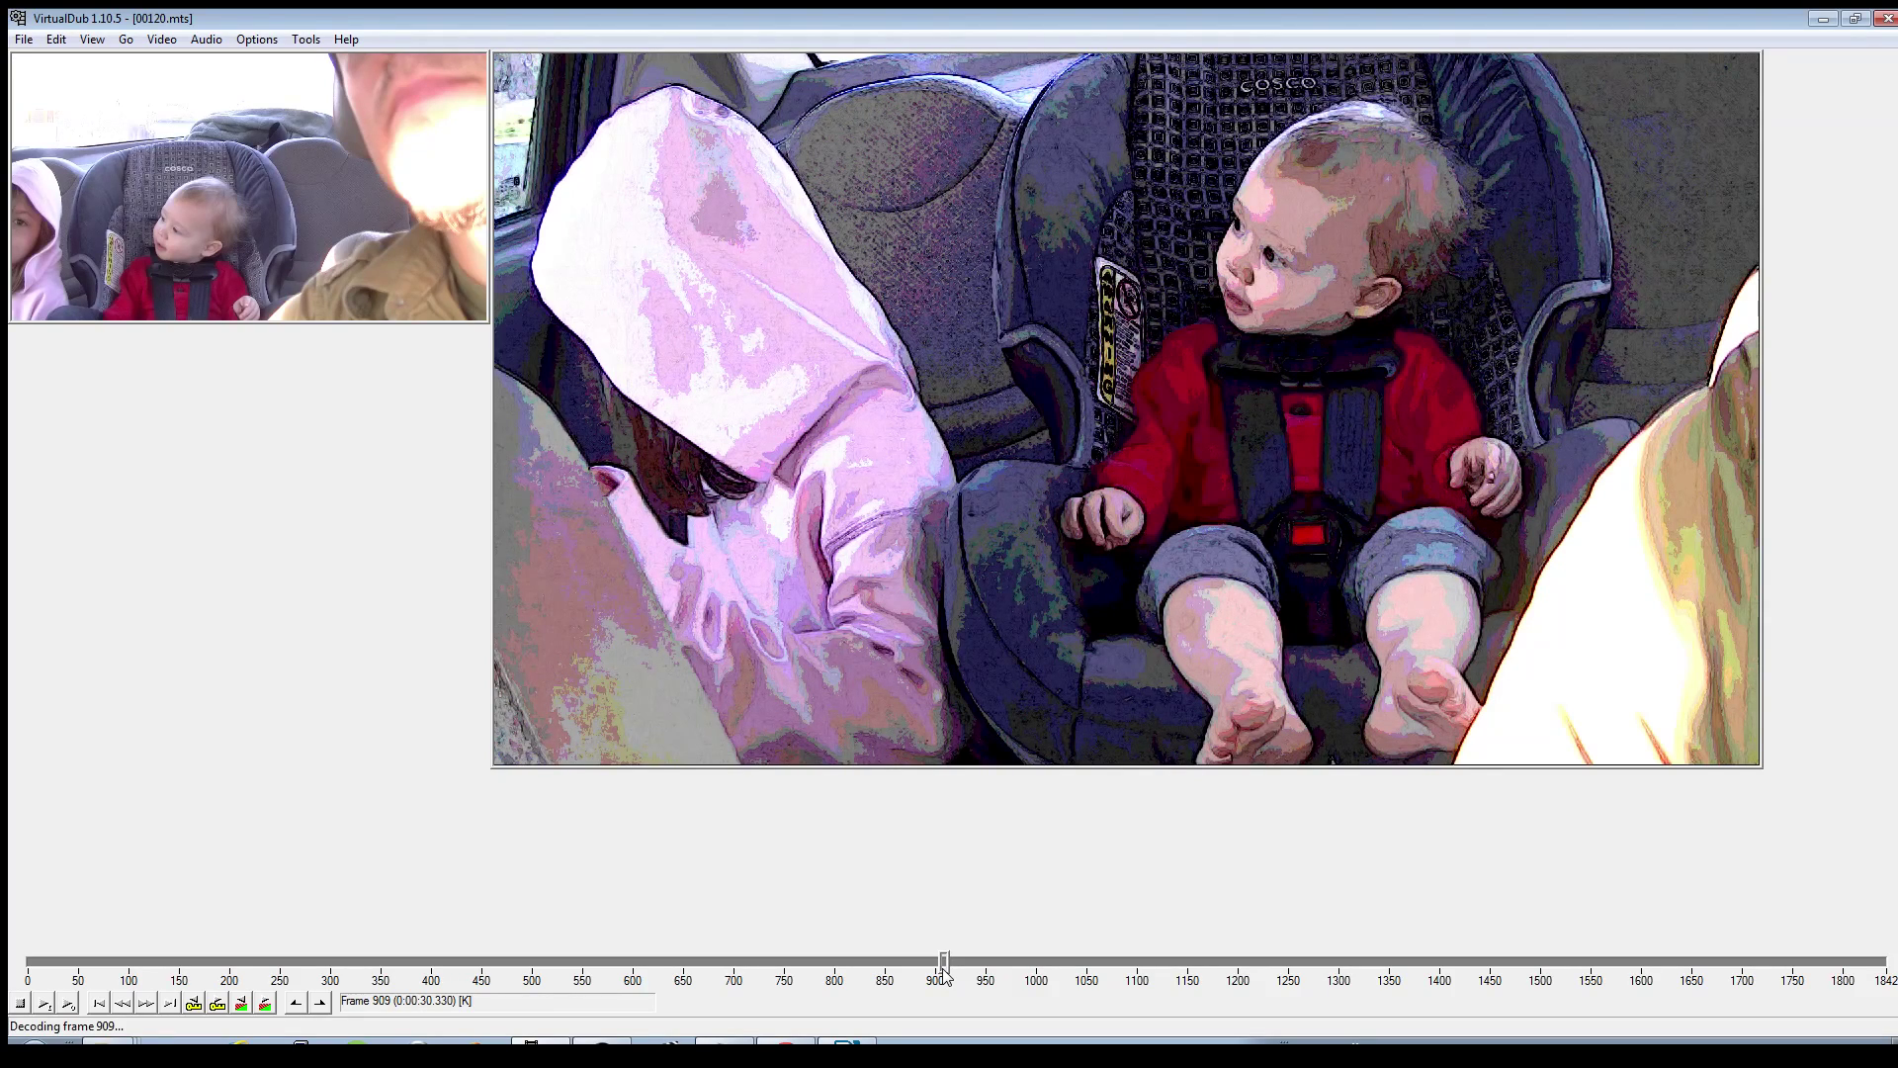